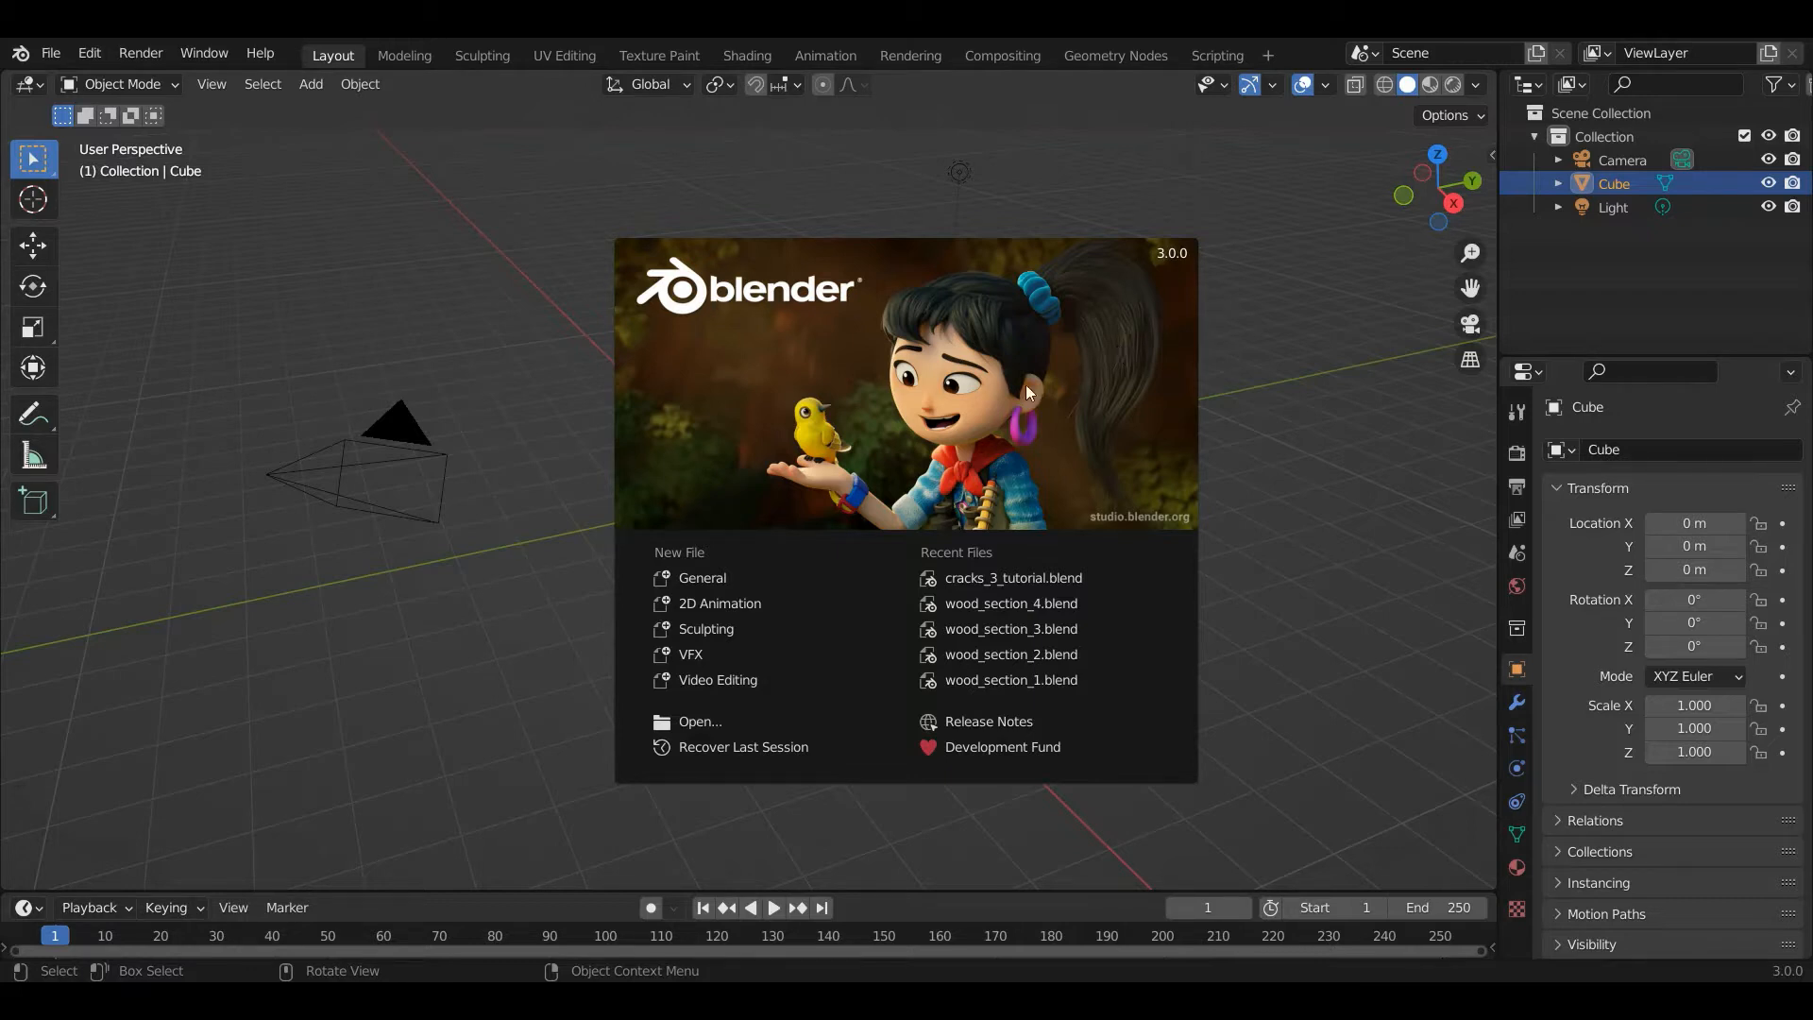
Start a General scene in the Shading workspace and delete the default cube.
{"action": "left_click", "coordinate": [755, 580]}
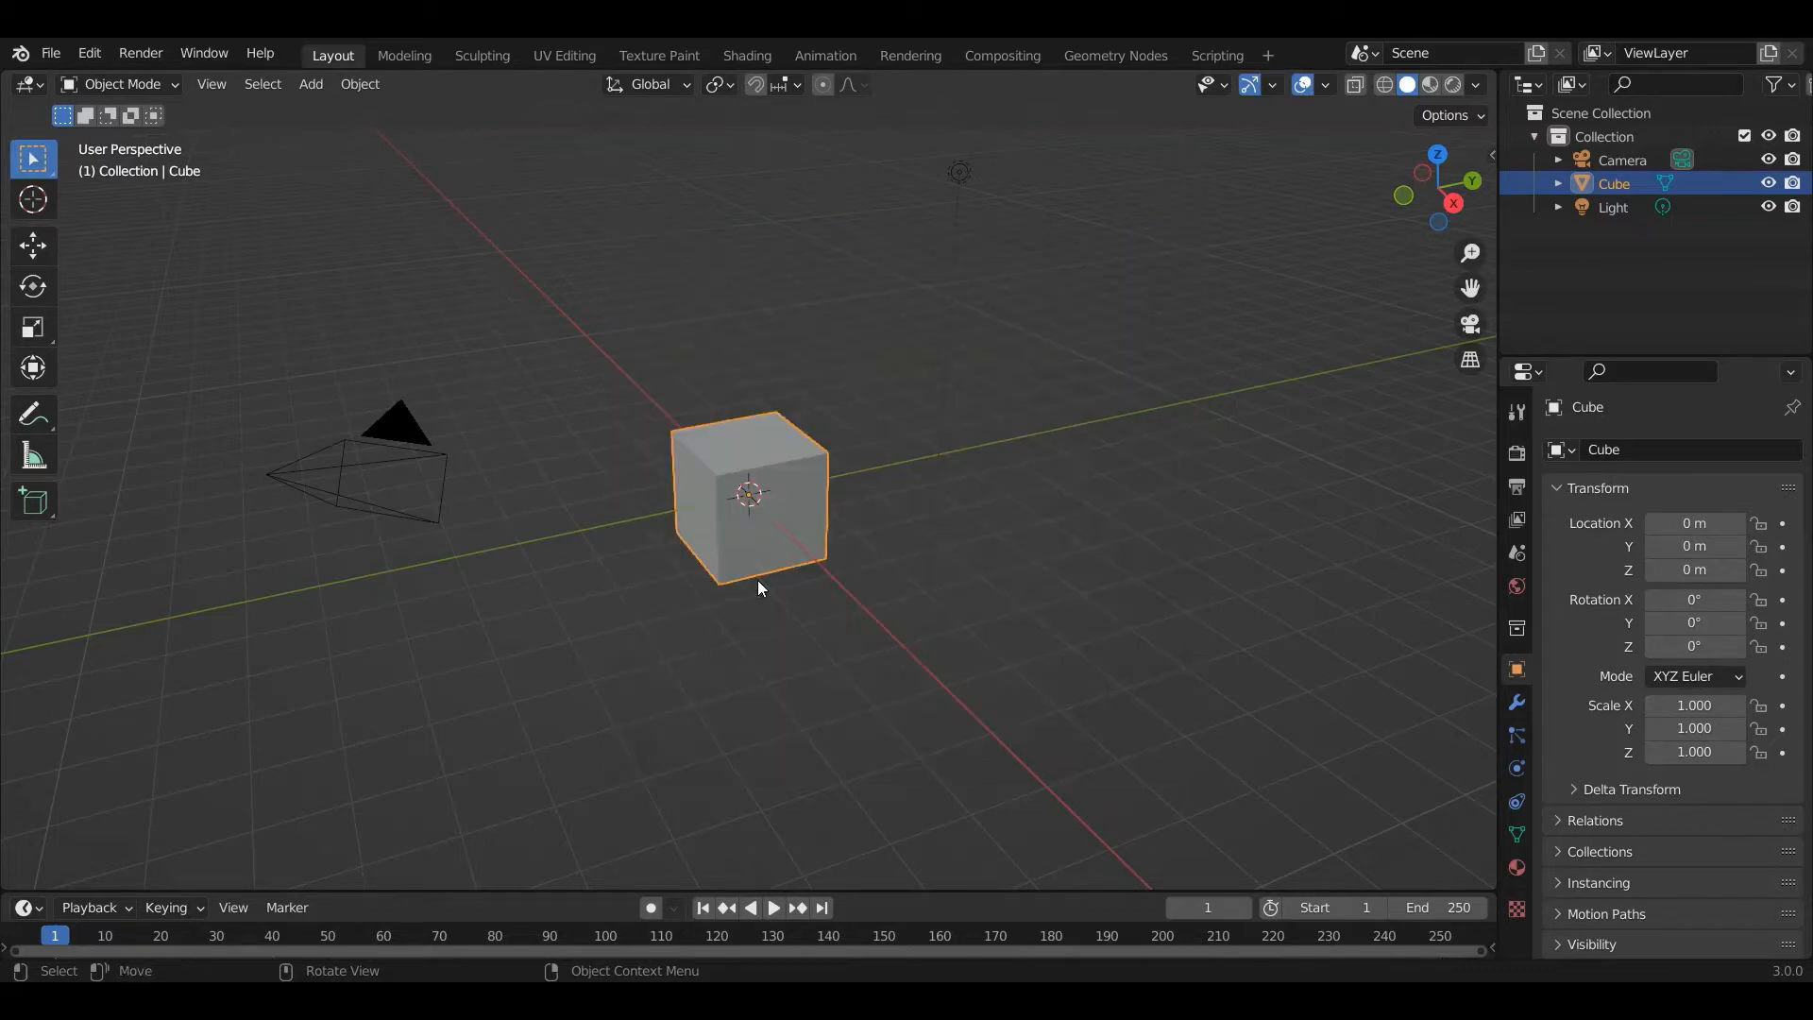
{"action": "left_click", "coordinate": [742, 60]}
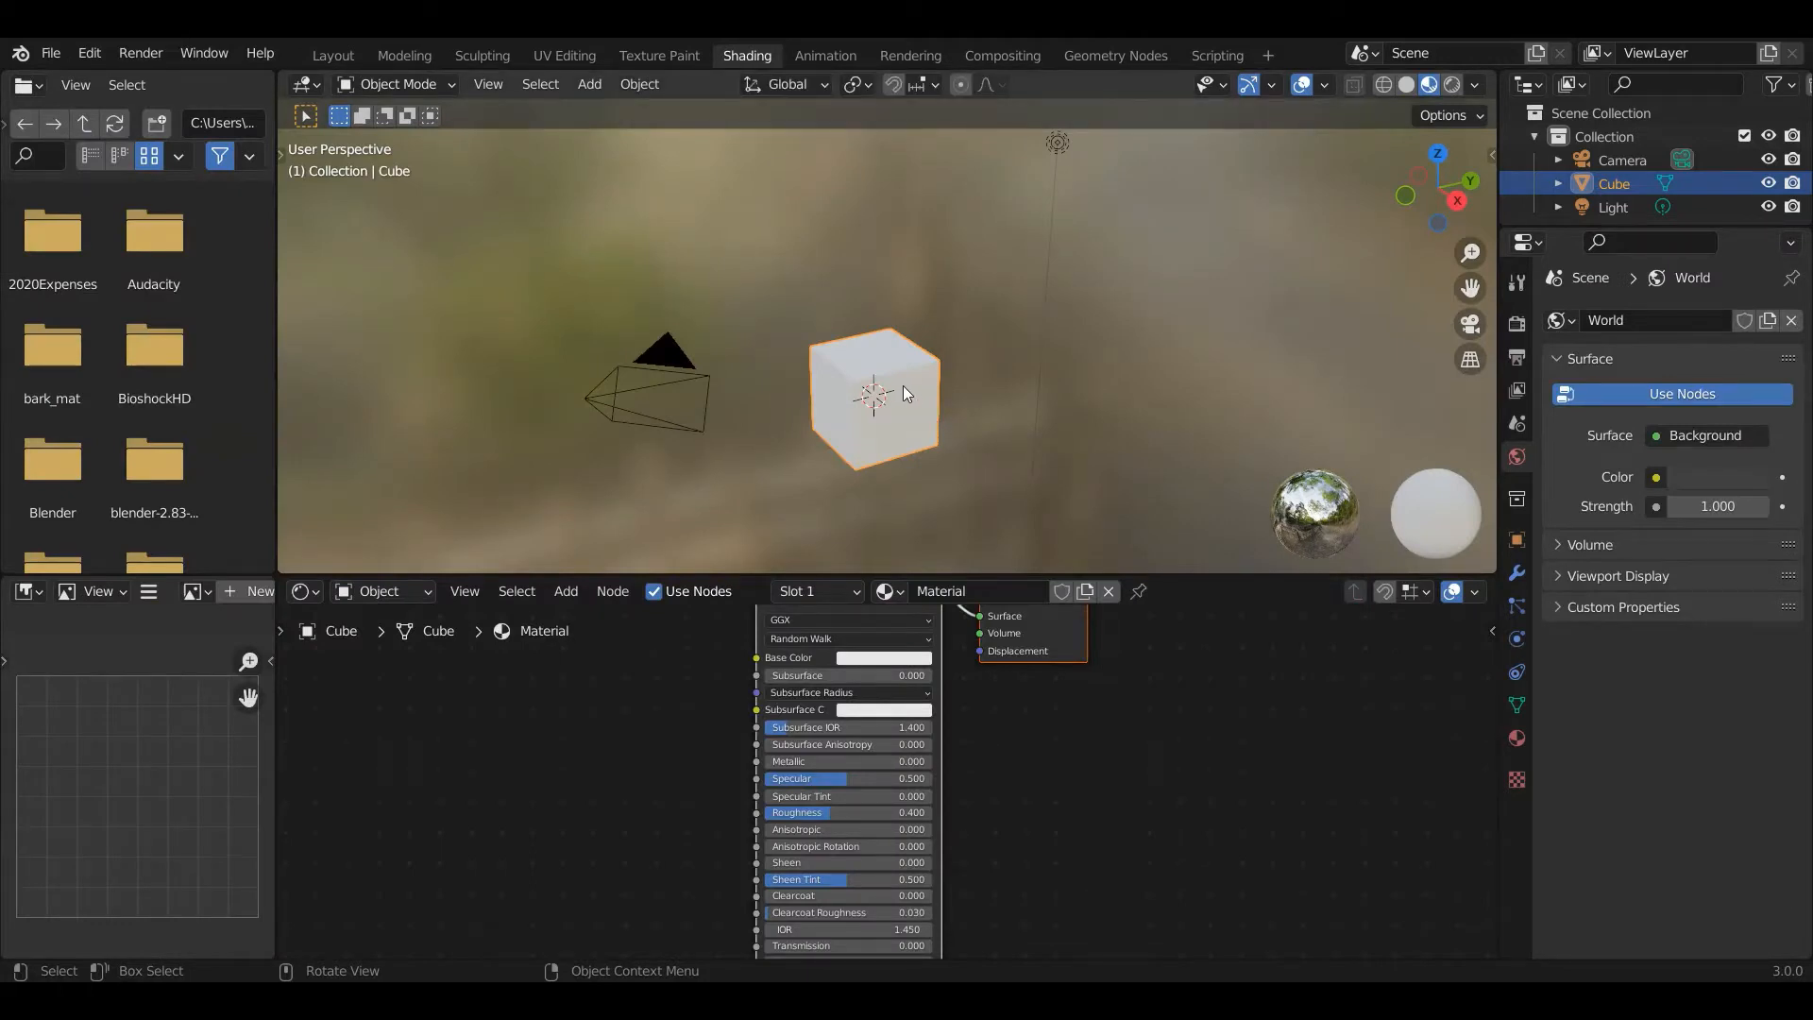
{"action": "key", "text": "Delete"}
Add a UV sphere mesh at the scene's origin.
{"action": "left_click", "coordinate": [589, 84]}
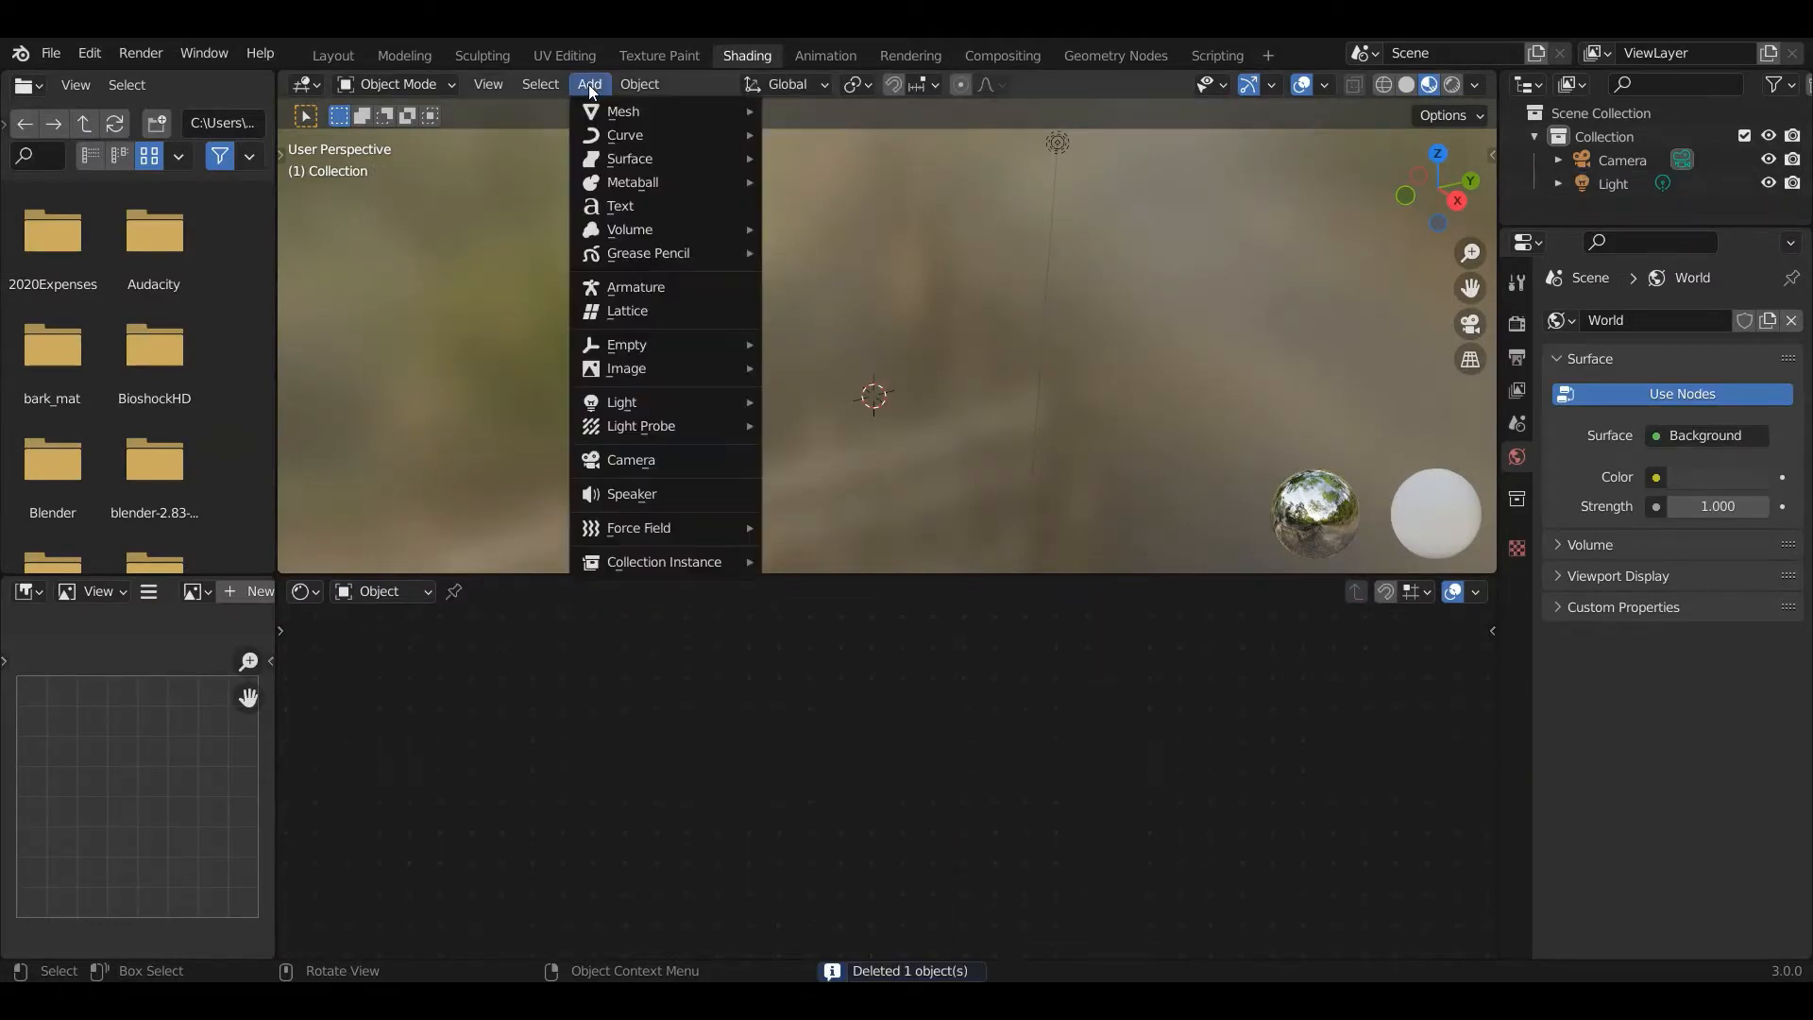
{"action": "mouse_move", "coordinate": [658, 123]}
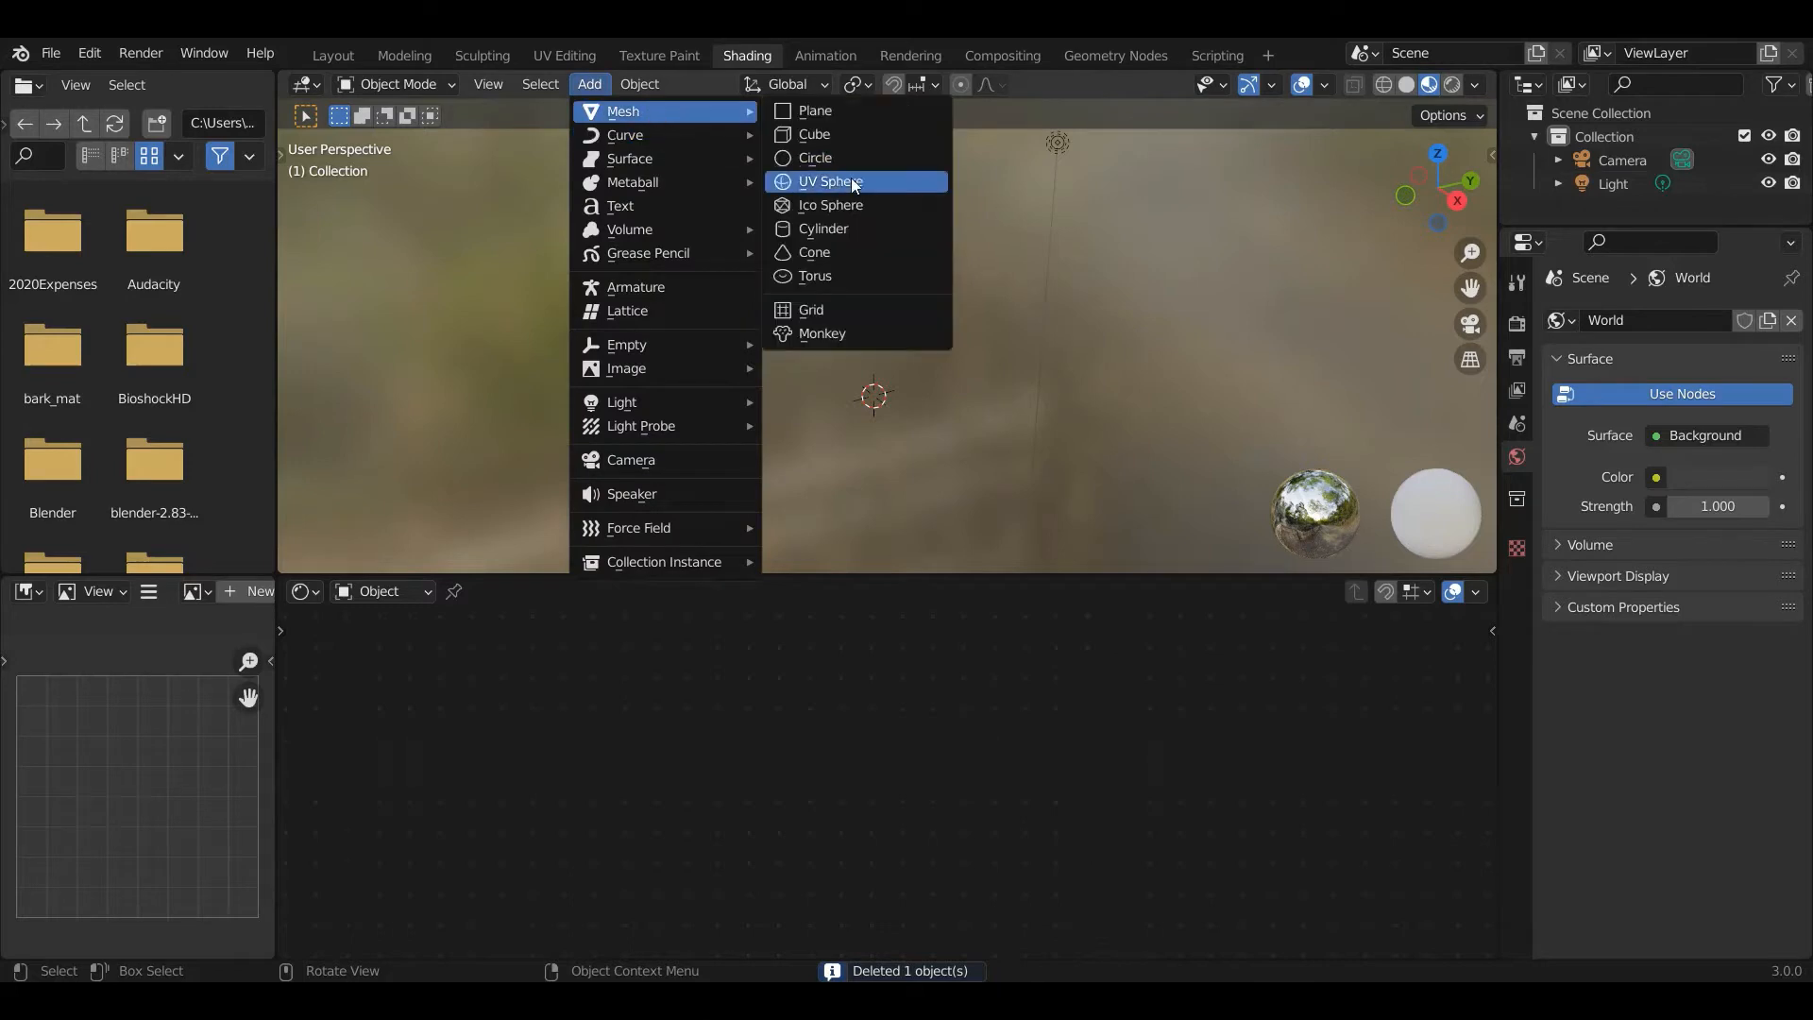
{"action": "left_click", "coordinate": [851, 178]}
{"action": "scroll", "coordinate": [893, 411], "scroll_direction": "up", "scroll_amount": 4}
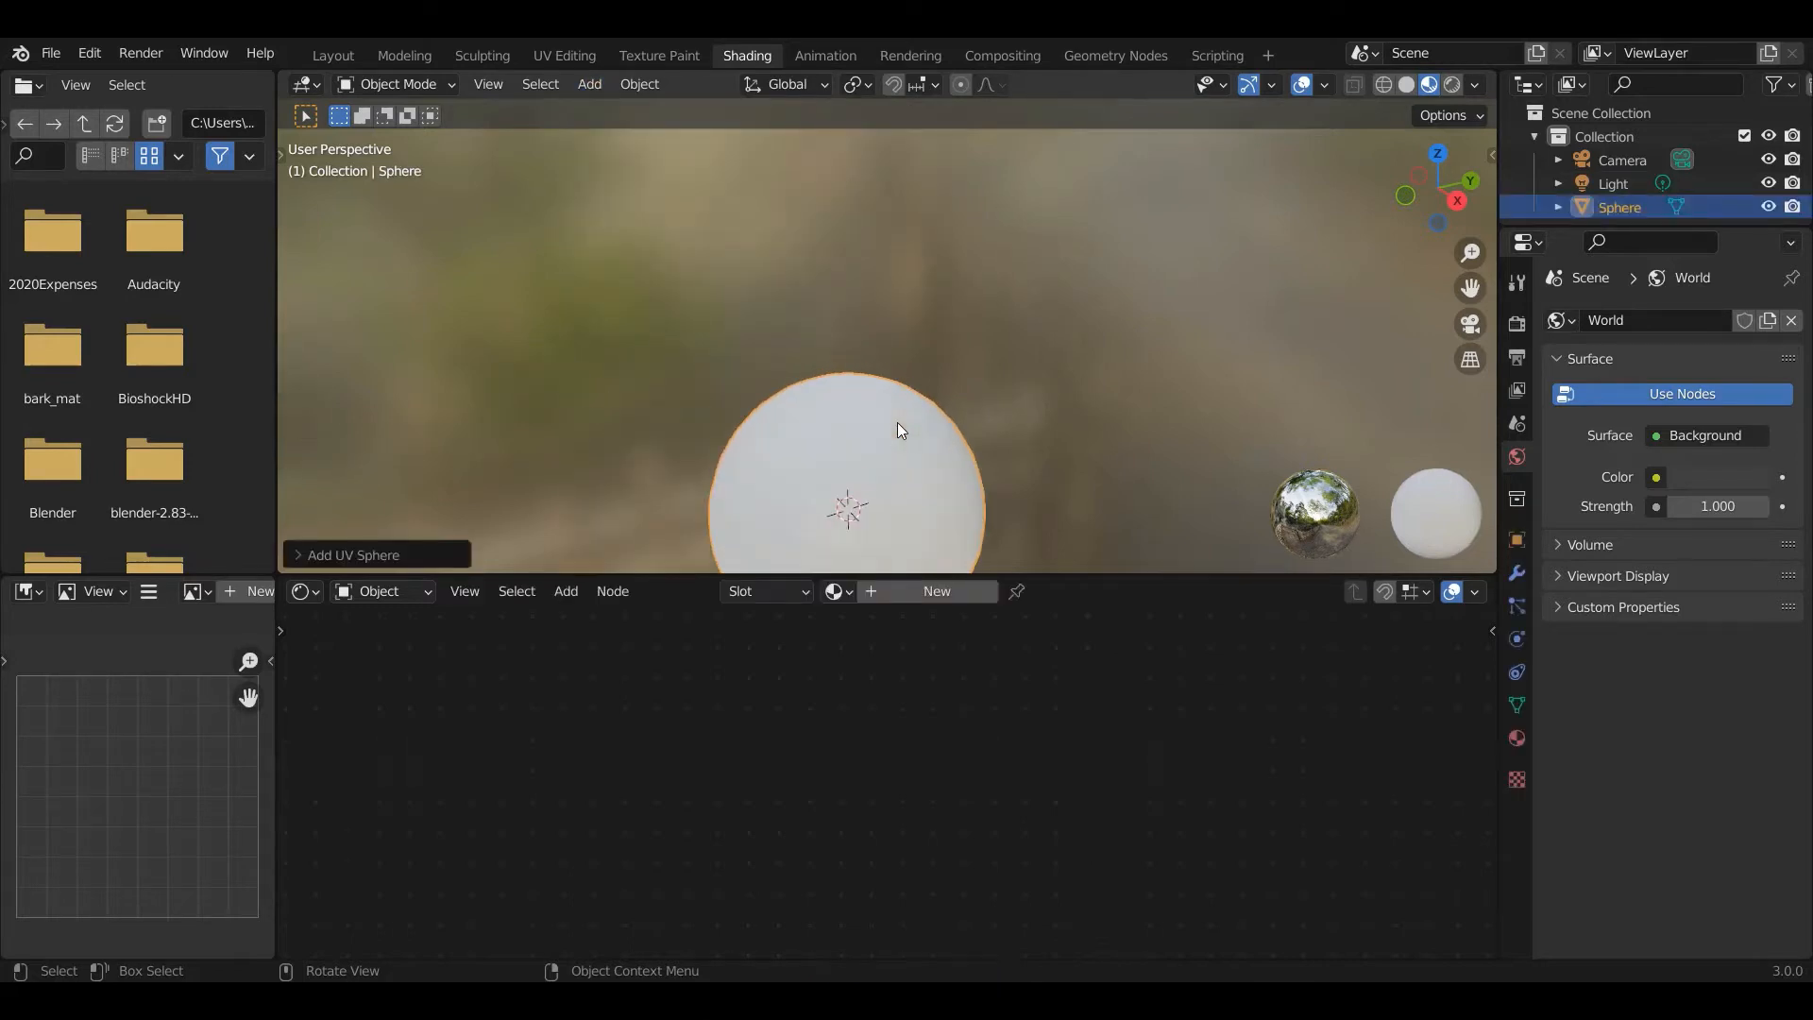
{"action": "middle_click_drag", "start_coordinate": [897, 422], "coordinate": [907, 253], "text": "shift"}
{"action": "scroll", "coordinate": [911, 283], "scroll_direction": "up", "scroll_amount": 3}
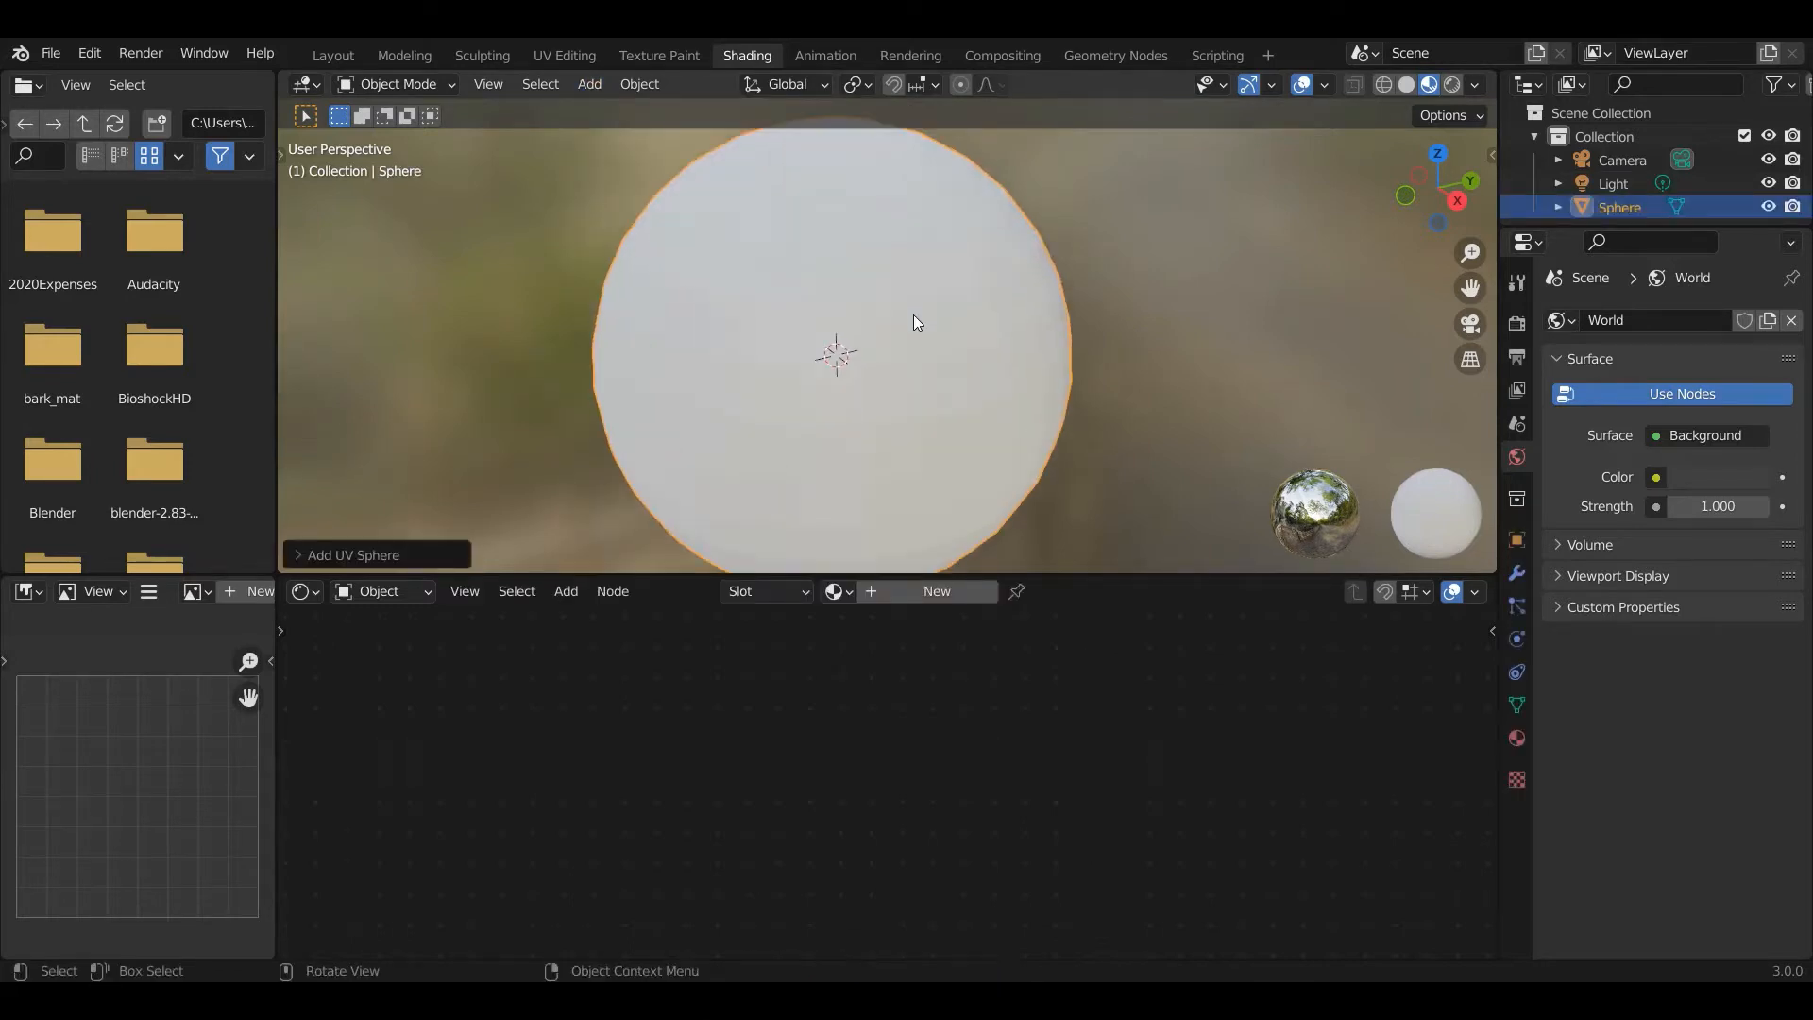
Assign the existing Material to the sphere and close the image editor and file browser areas.
{"action": "left_click", "coordinate": [833, 598]}
{"action": "left_click", "coordinate": [878, 628]}
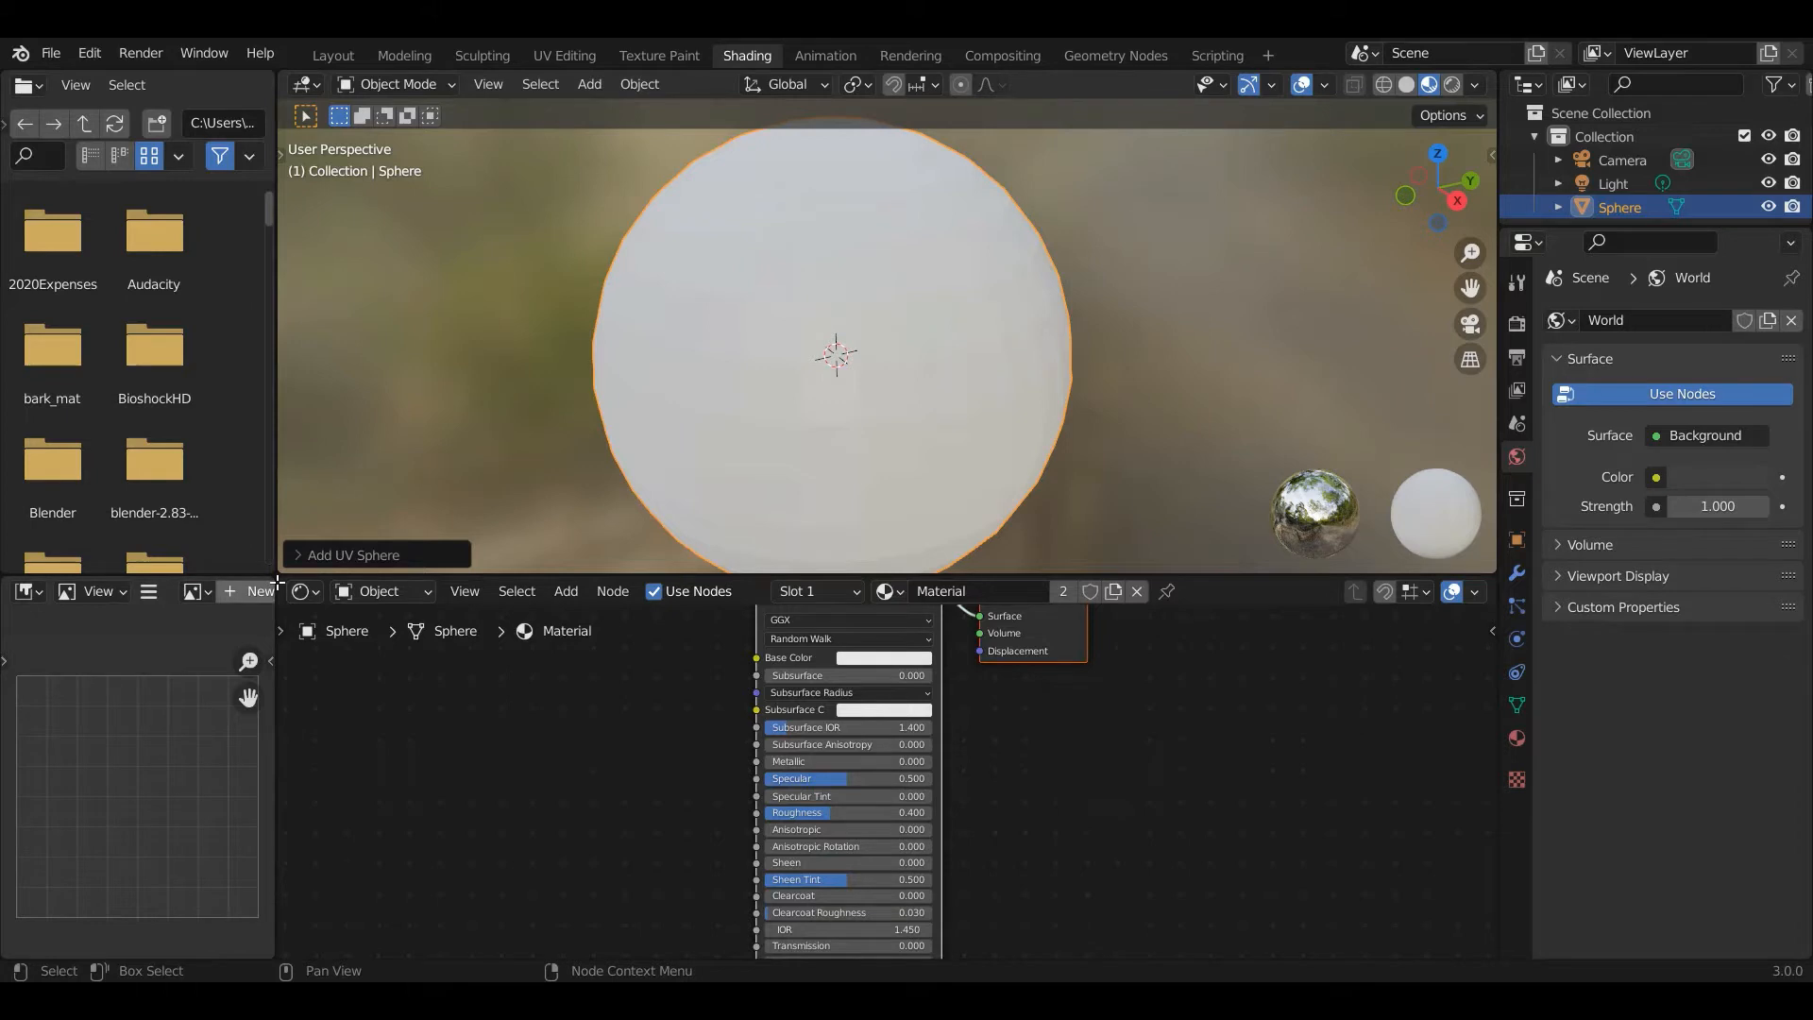
{"action": "left_click_drag", "start_coordinate": [277, 581], "coordinate": [142, 698]}
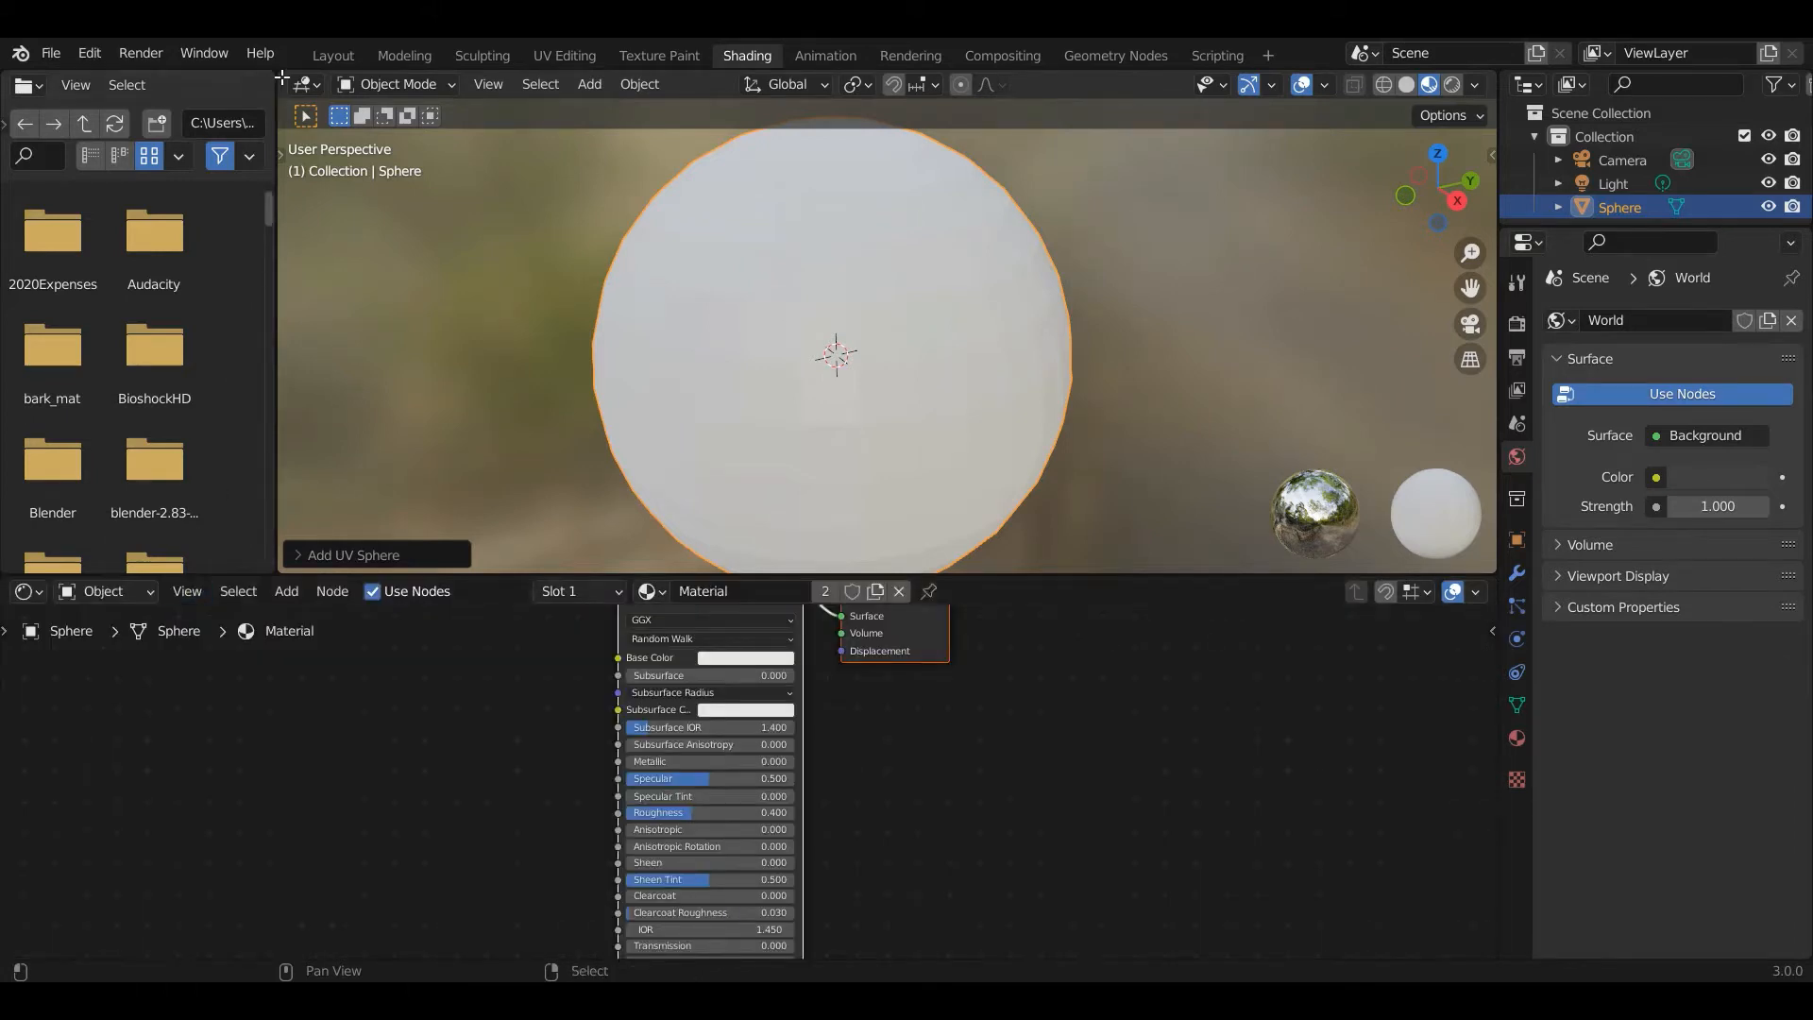
{"action": "left_click_drag", "start_coordinate": [281, 77], "coordinate": [142, 141]}
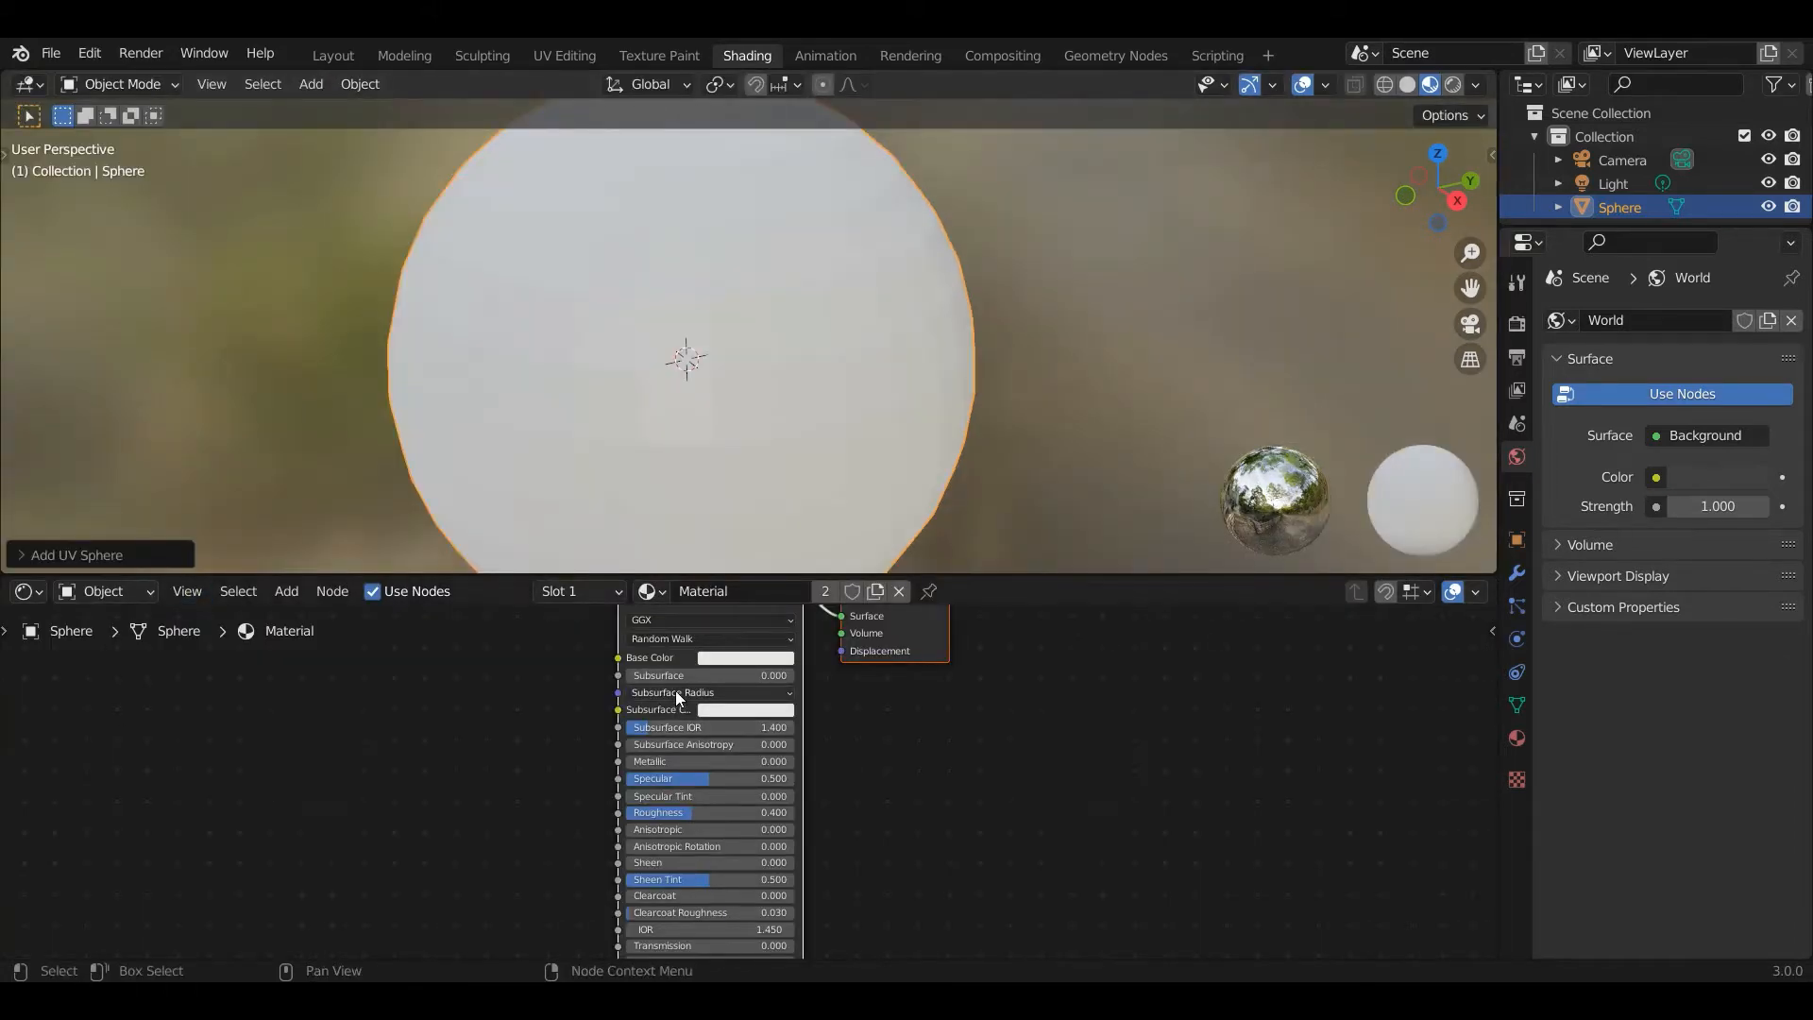
Add a Texture Coordinate node well ahead of the Principled BSDF, leaving room for nodes between them.
{"action": "left_click", "coordinate": [298, 597]}
{"action": "mouse_move", "coordinate": [376, 791]}
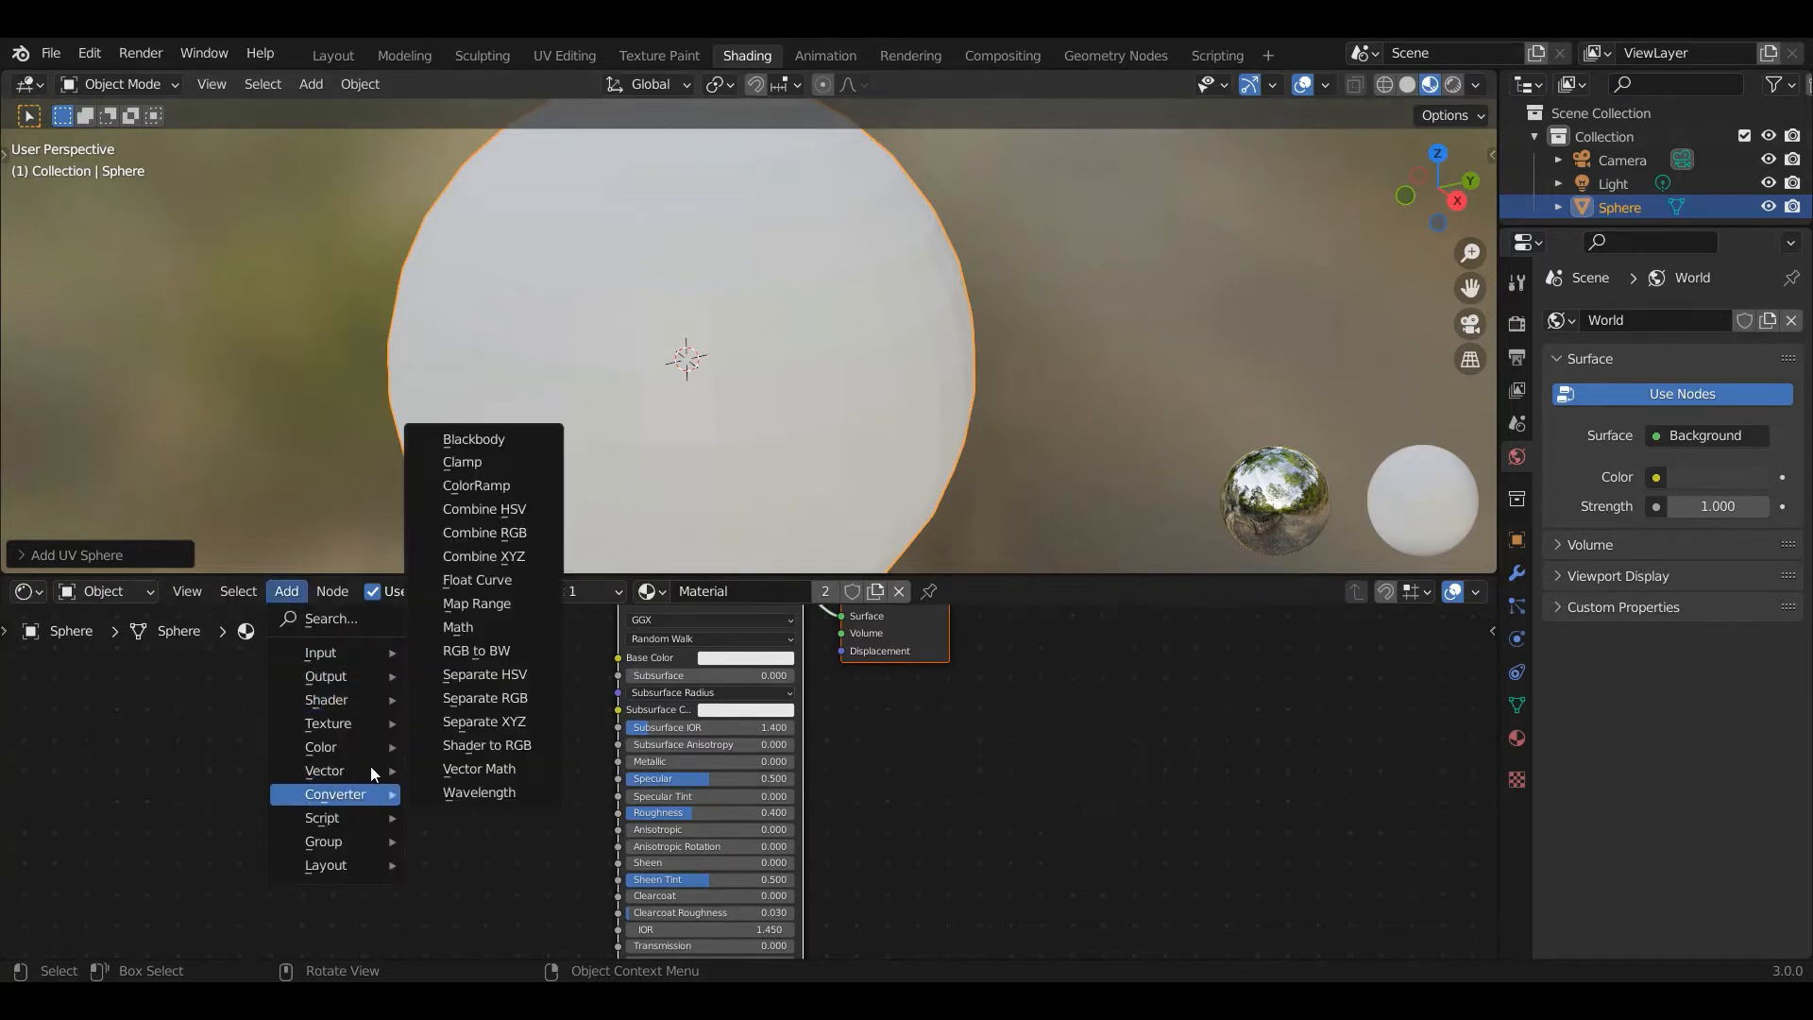
{"action": "mouse_move", "coordinate": [360, 656]}
{"action": "left_click", "coordinate": [496, 541]}
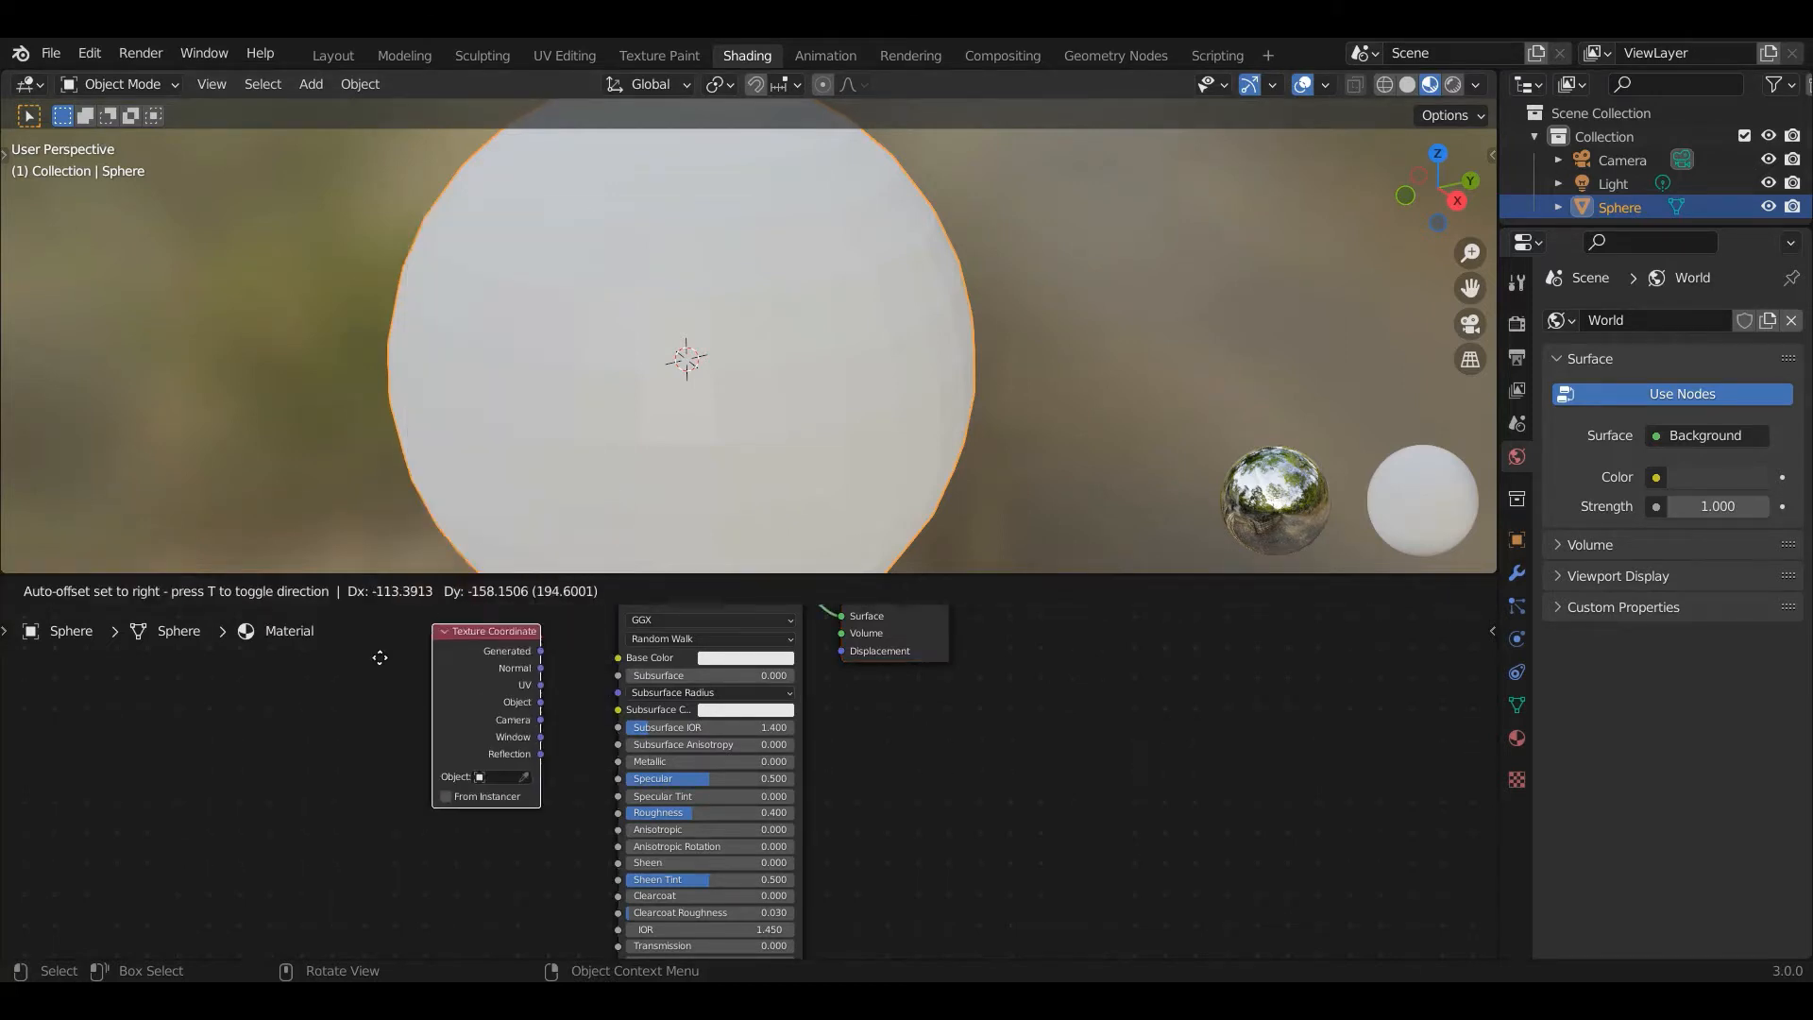
{"action": "left_click", "coordinate": [99, 714]}
{"action": "middle_click_drag", "start_coordinate": [350, 767], "coordinate": [545, 739]}
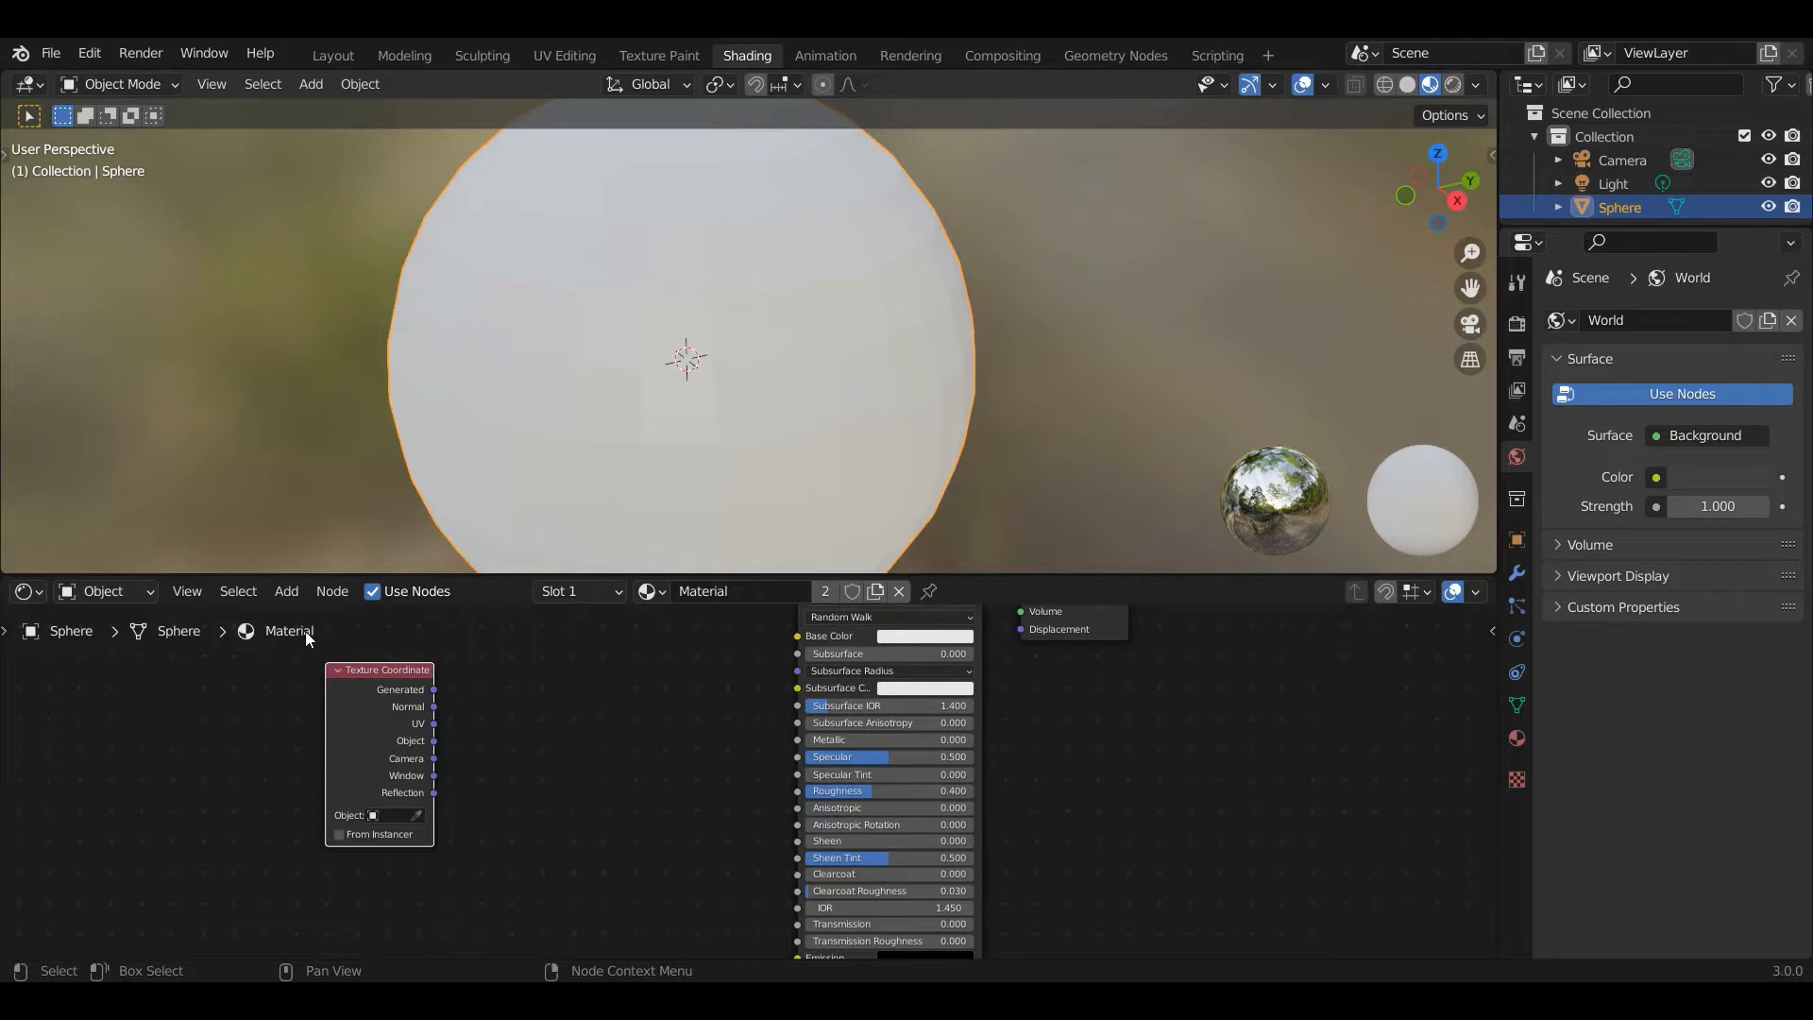
Add a Voronoi Texture node and link the Texture Coordinate's Generated output to its Vector input.
{"action": "left_click", "coordinate": [286, 591]}
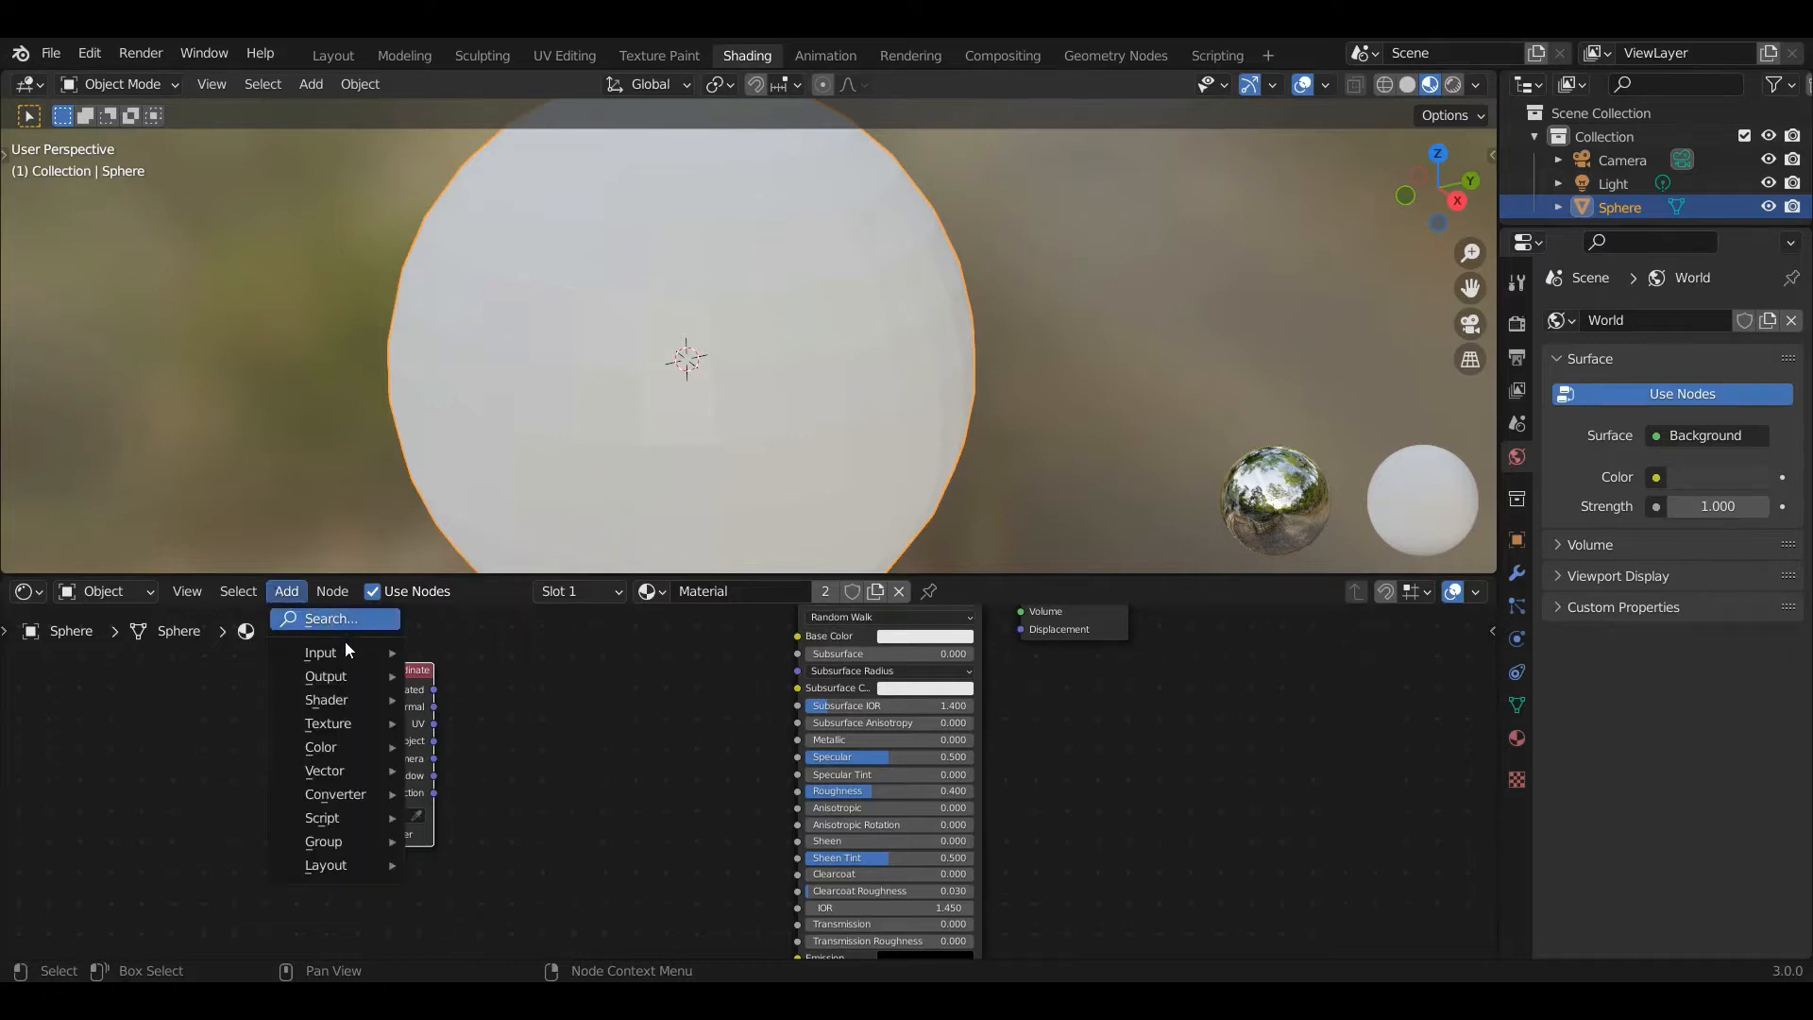
{"action": "mouse_move", "coordinate": [371, 725]}
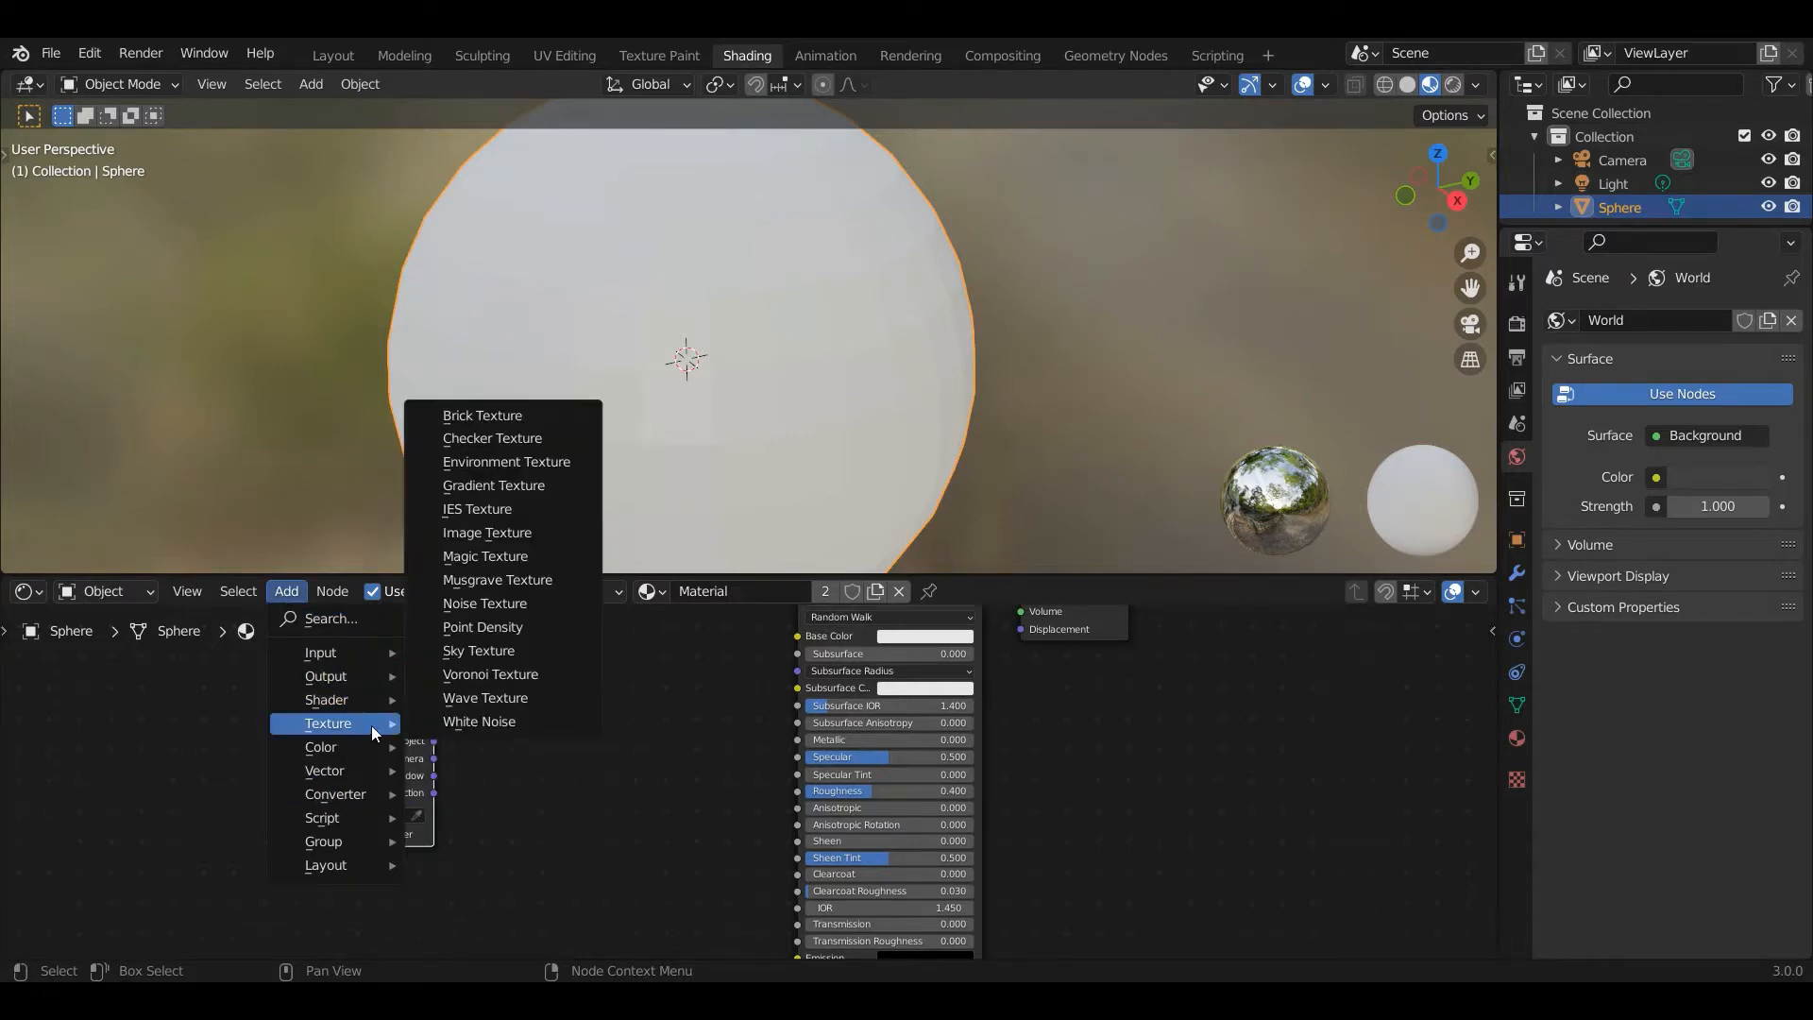
{"action": "left_click", "coordinate": [481, 674]}
{"action": "left_click", "coordinate": [493, 674]}
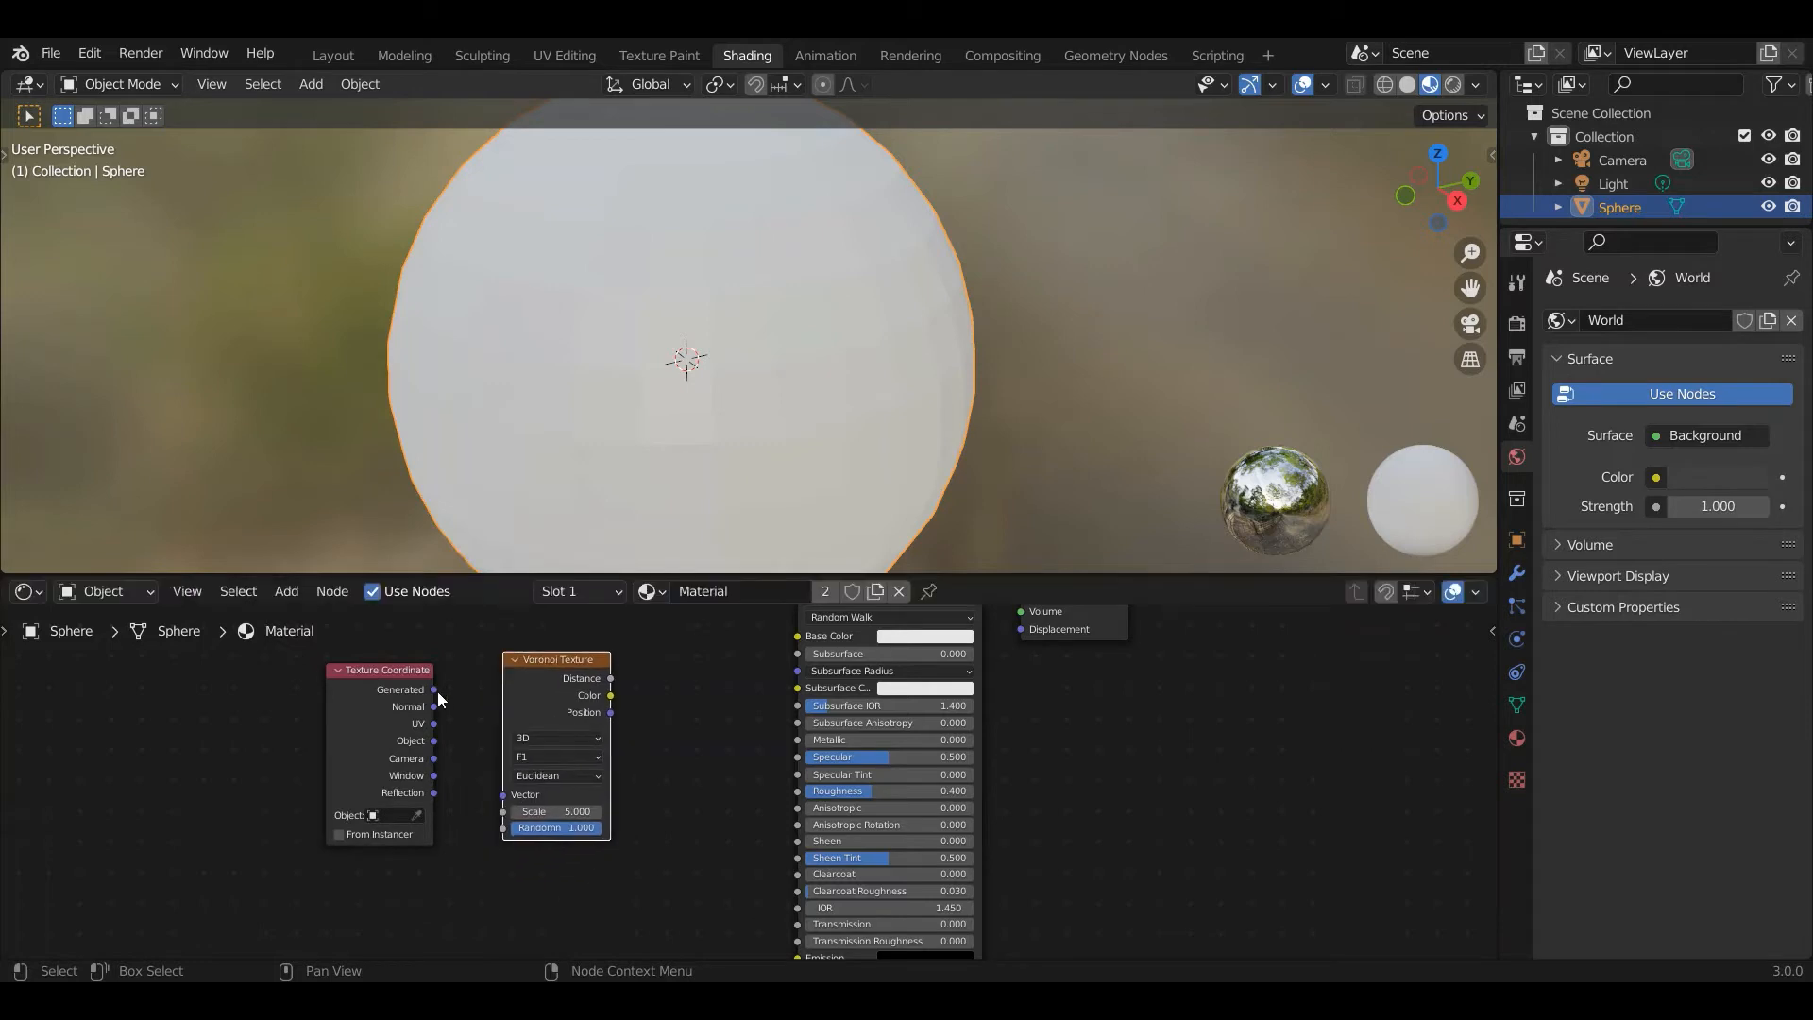
{"action": "left_click_drag", "start_coordinate": [436, 688], "coordinate": [502, 793]}
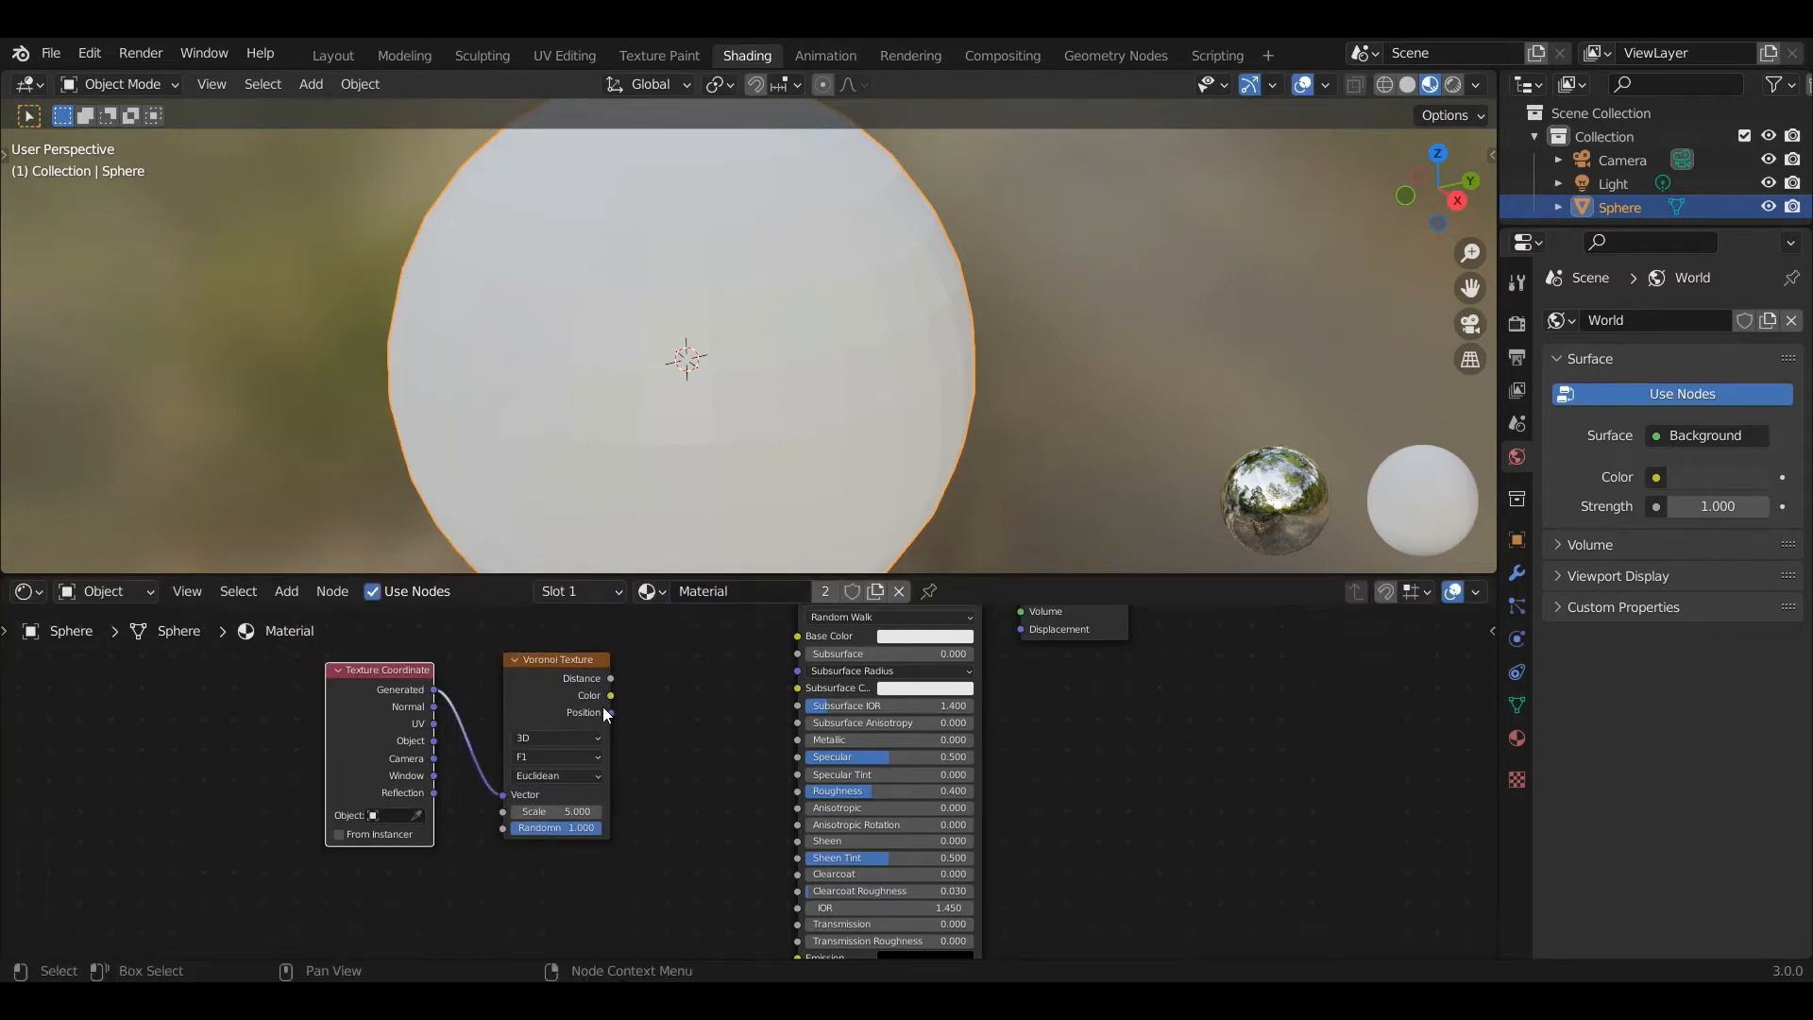
Set the Voronoi Texture's Randomness to 0.000 and link its Color output to the Principled BSDF's Base Color.
{"action": "left_click_drag", "start_coordinate": [587, 827], "coordinate": [515, 827]}
{"action": "left_click_drag", "start_coordinate": [611, 695], "coordinate": [798, 653]}
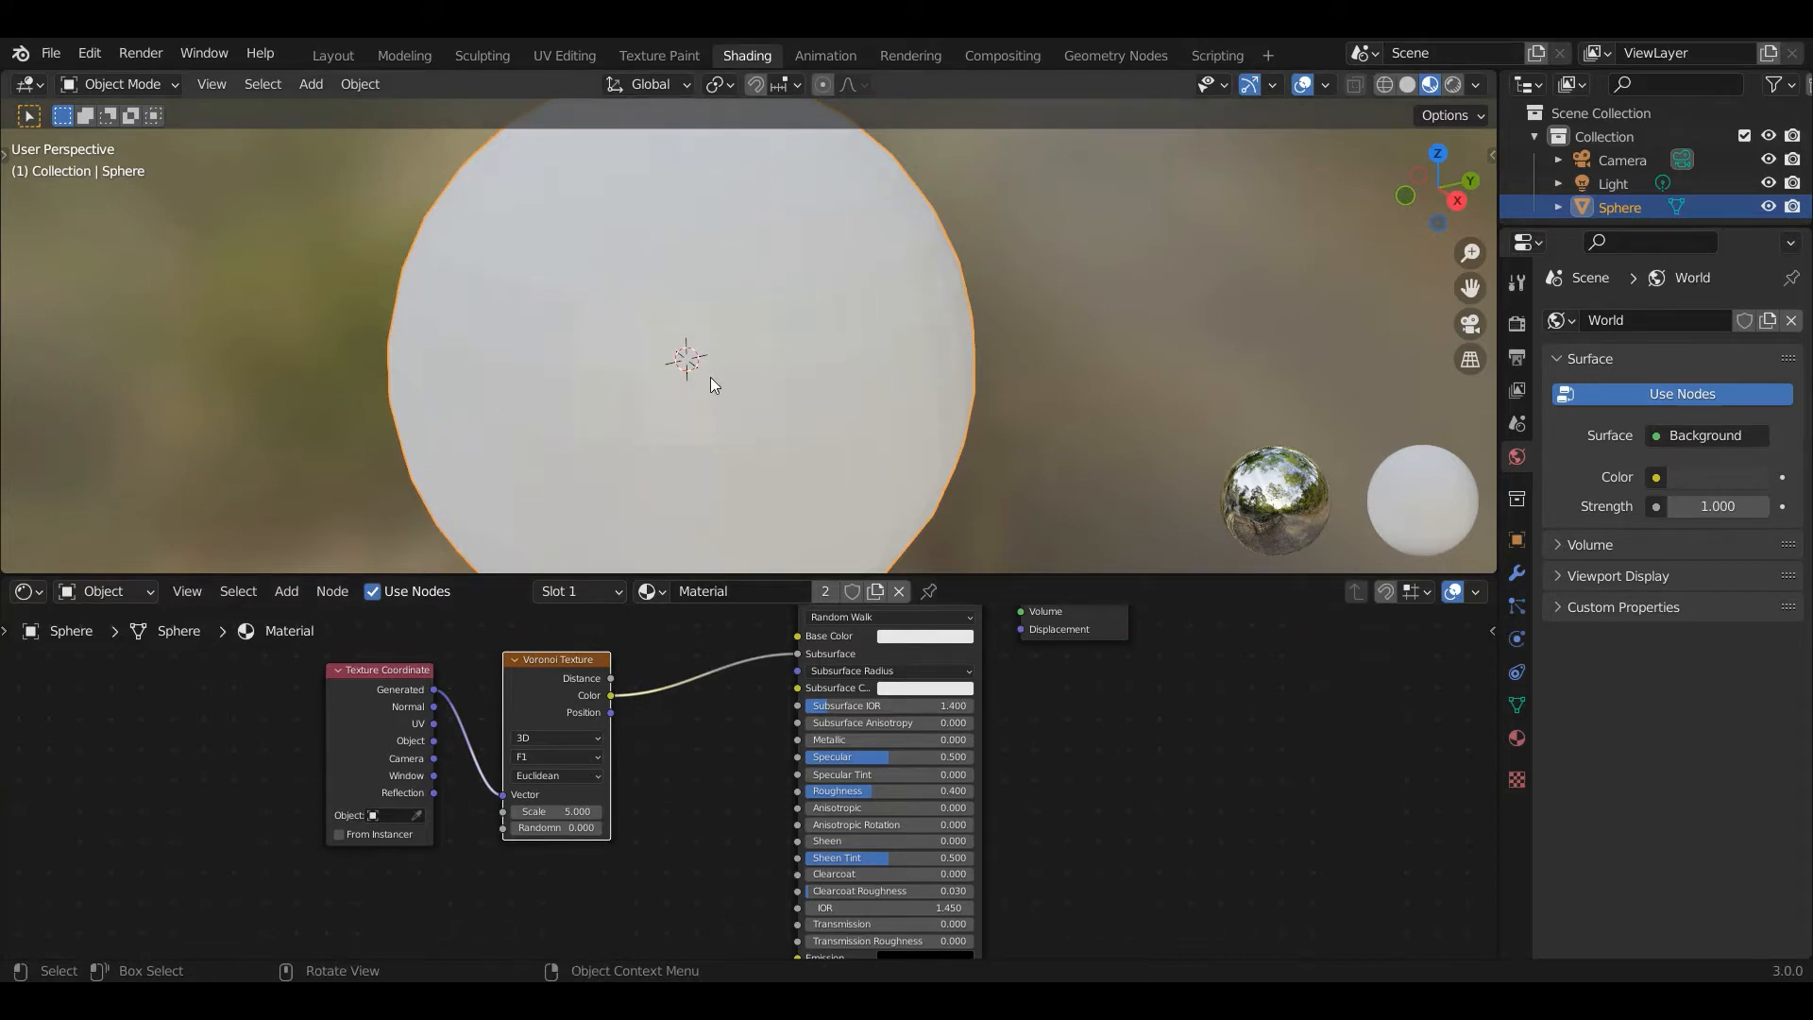
{"action": "scroll", "coordinate": [716, 377], "scroll_direction": "down", "scroll_amount": 1}
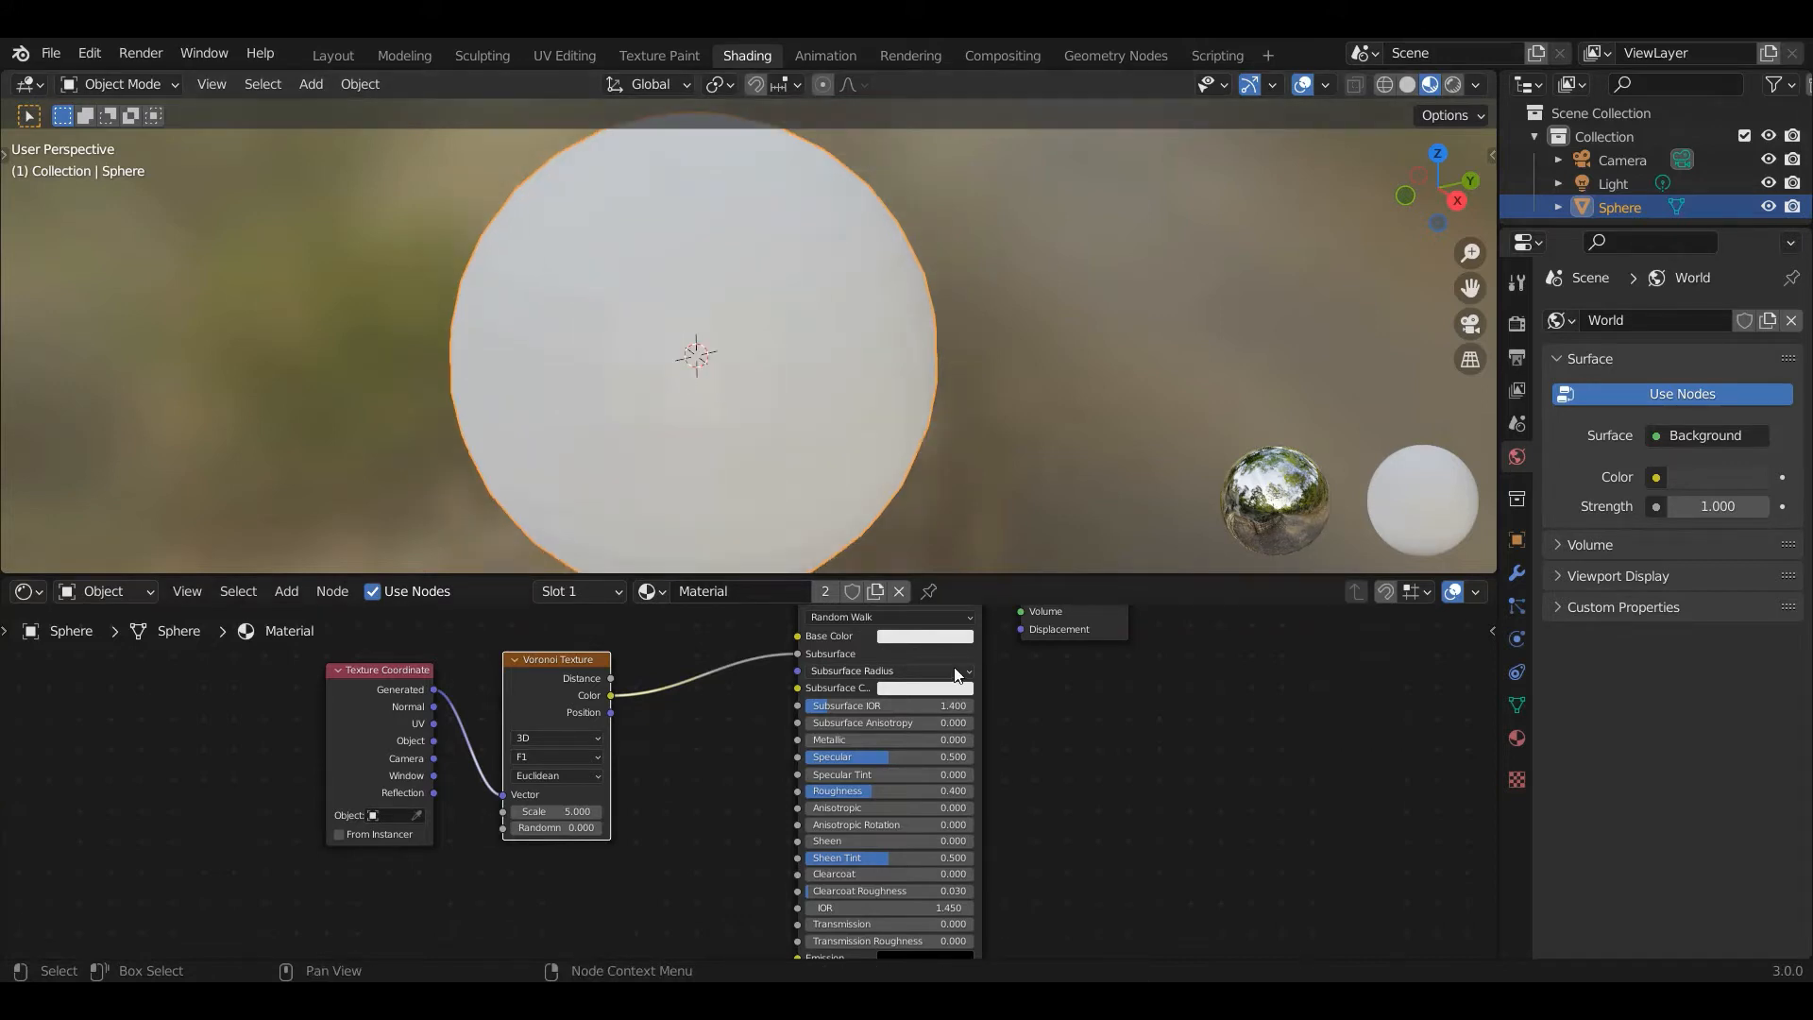
{"action": "middle_click_drag", "start_coordinate": [1057, 693], "coordinate": [1017, 759]}
{"action": "scroll", "coordinate": [812, 371], "scroll_direction": "down", "scroll_amount": 2}
{"action": "middle_click_drag", "start_coordinate": [816, 377], "coordinate": [825, 331]}
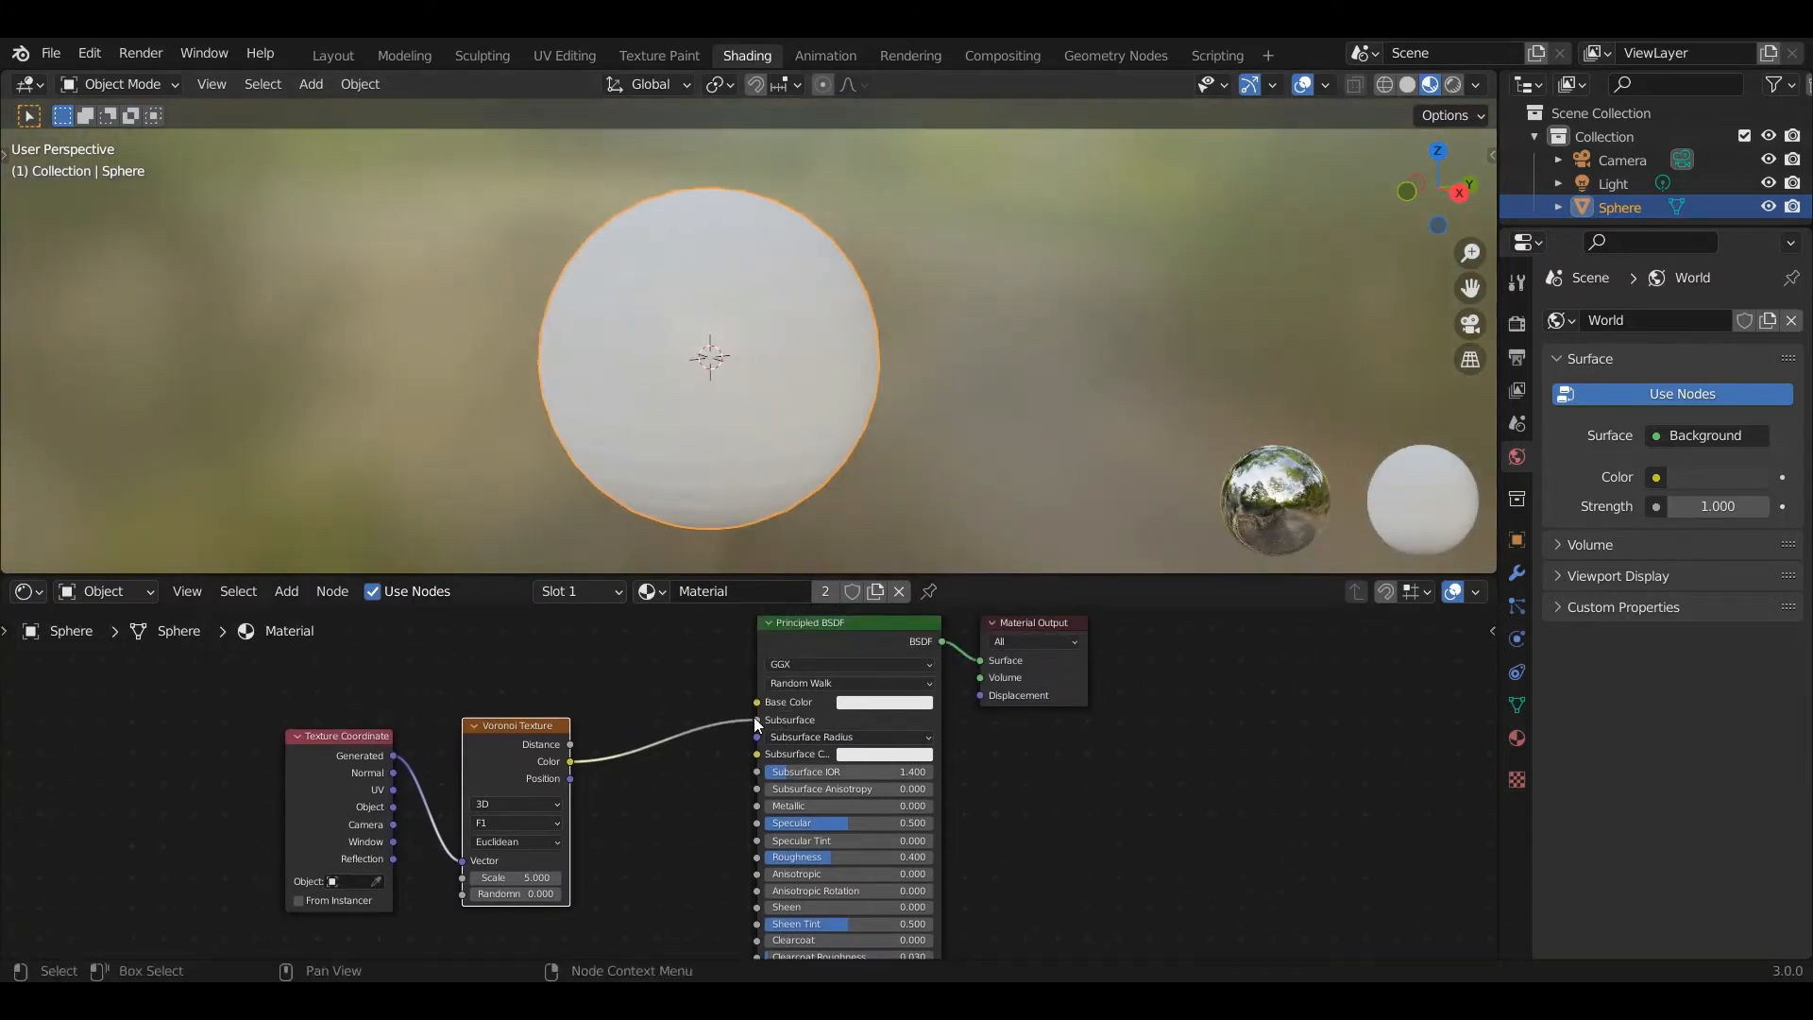
{"action": "left_click_drag", "start_coordinate": [754, 722], "coordinate": [757, 702]}
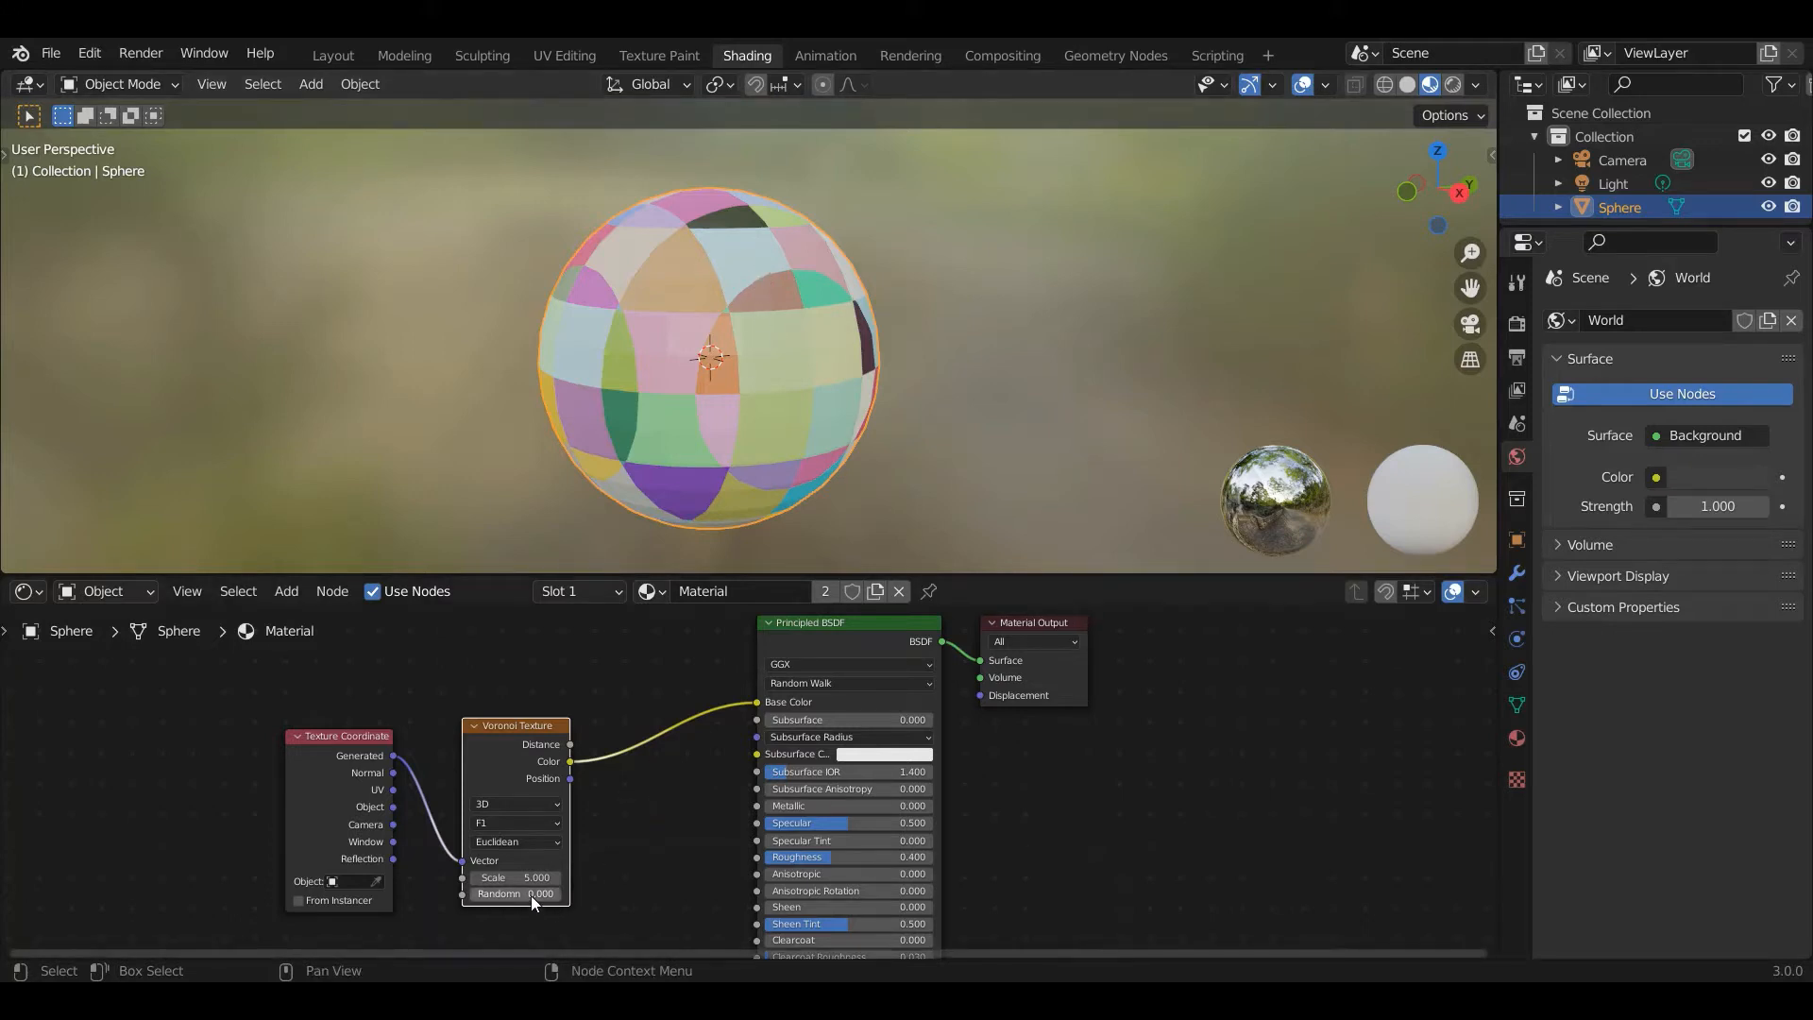
Set the Voronoi Texture's Randomness to 1.000.
{"action": "left_click_drag", "start_coordinate": [515, 893], "coordinate": [591, 894]}
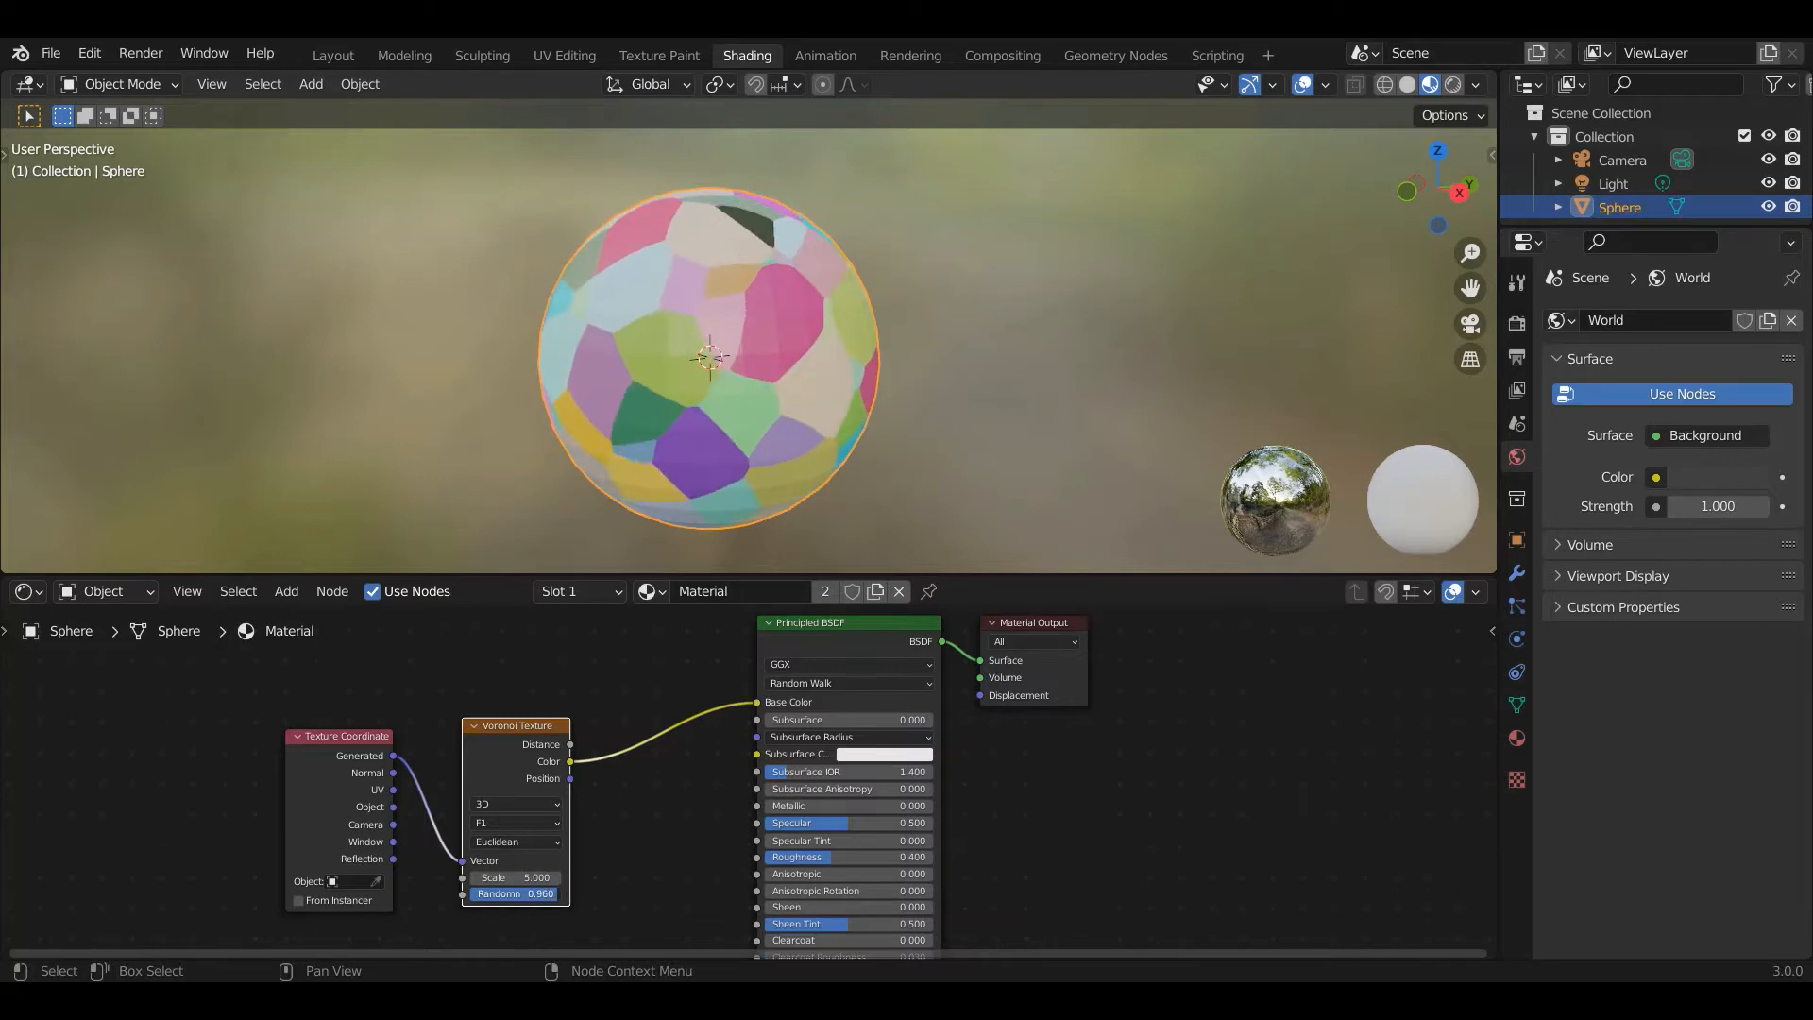
{"action": "mouse_move", "coordinate": [804, 353]}
{"action": "middle_mouse_down"}
{"action": "mouse_move", "coordinate": [685, 410]}
{"action": "mouse_move", "coordinate": [595, 389]}
{"action": "mouse_move", "coordinate": [666, 344]}
{"action": "mouse_move", "coordinate": [791, 322]}
{"action": "mouse_move", "coordinate": [851, 344]}
{"action": "mouse_move", "coordinate": [806, 353]}
{"action": "middle_mouse_up"}
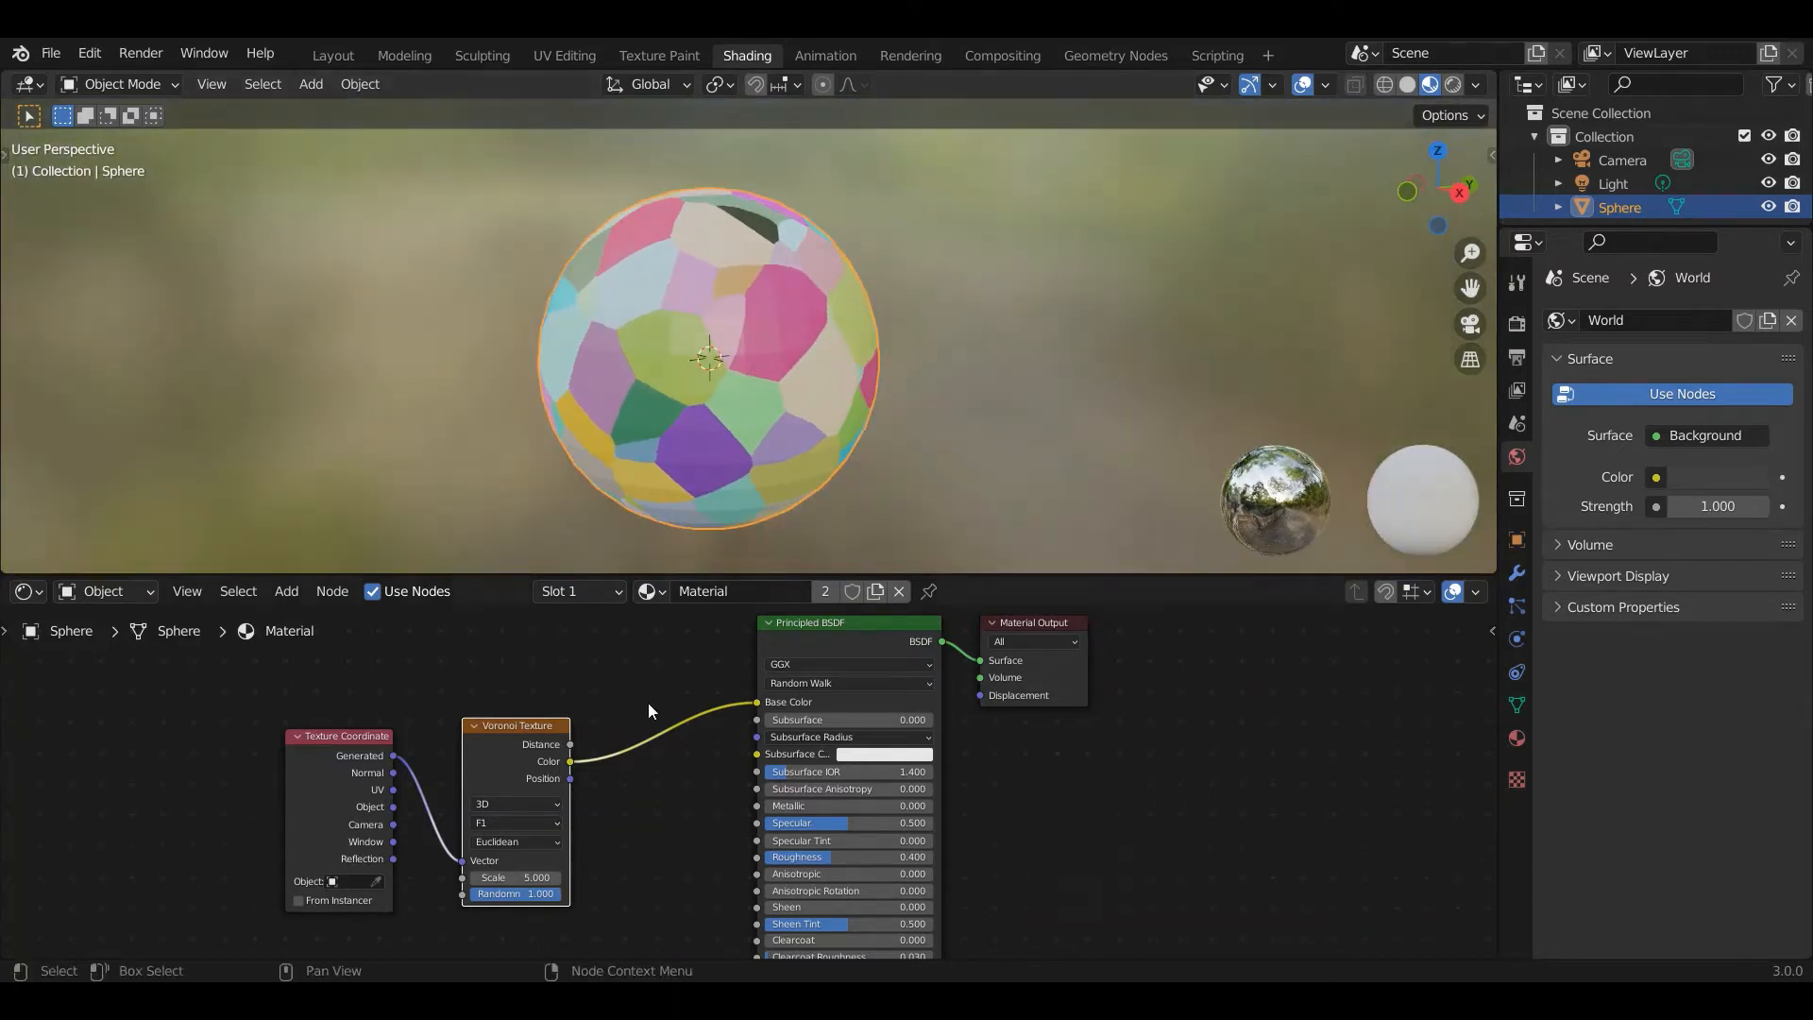
Switch the Voronoi Texture's feature output to Distance to Edge and link Distance to the Principled BSDF's Base Color.
{"action": "left_click", "coordinate": [545, 825]}
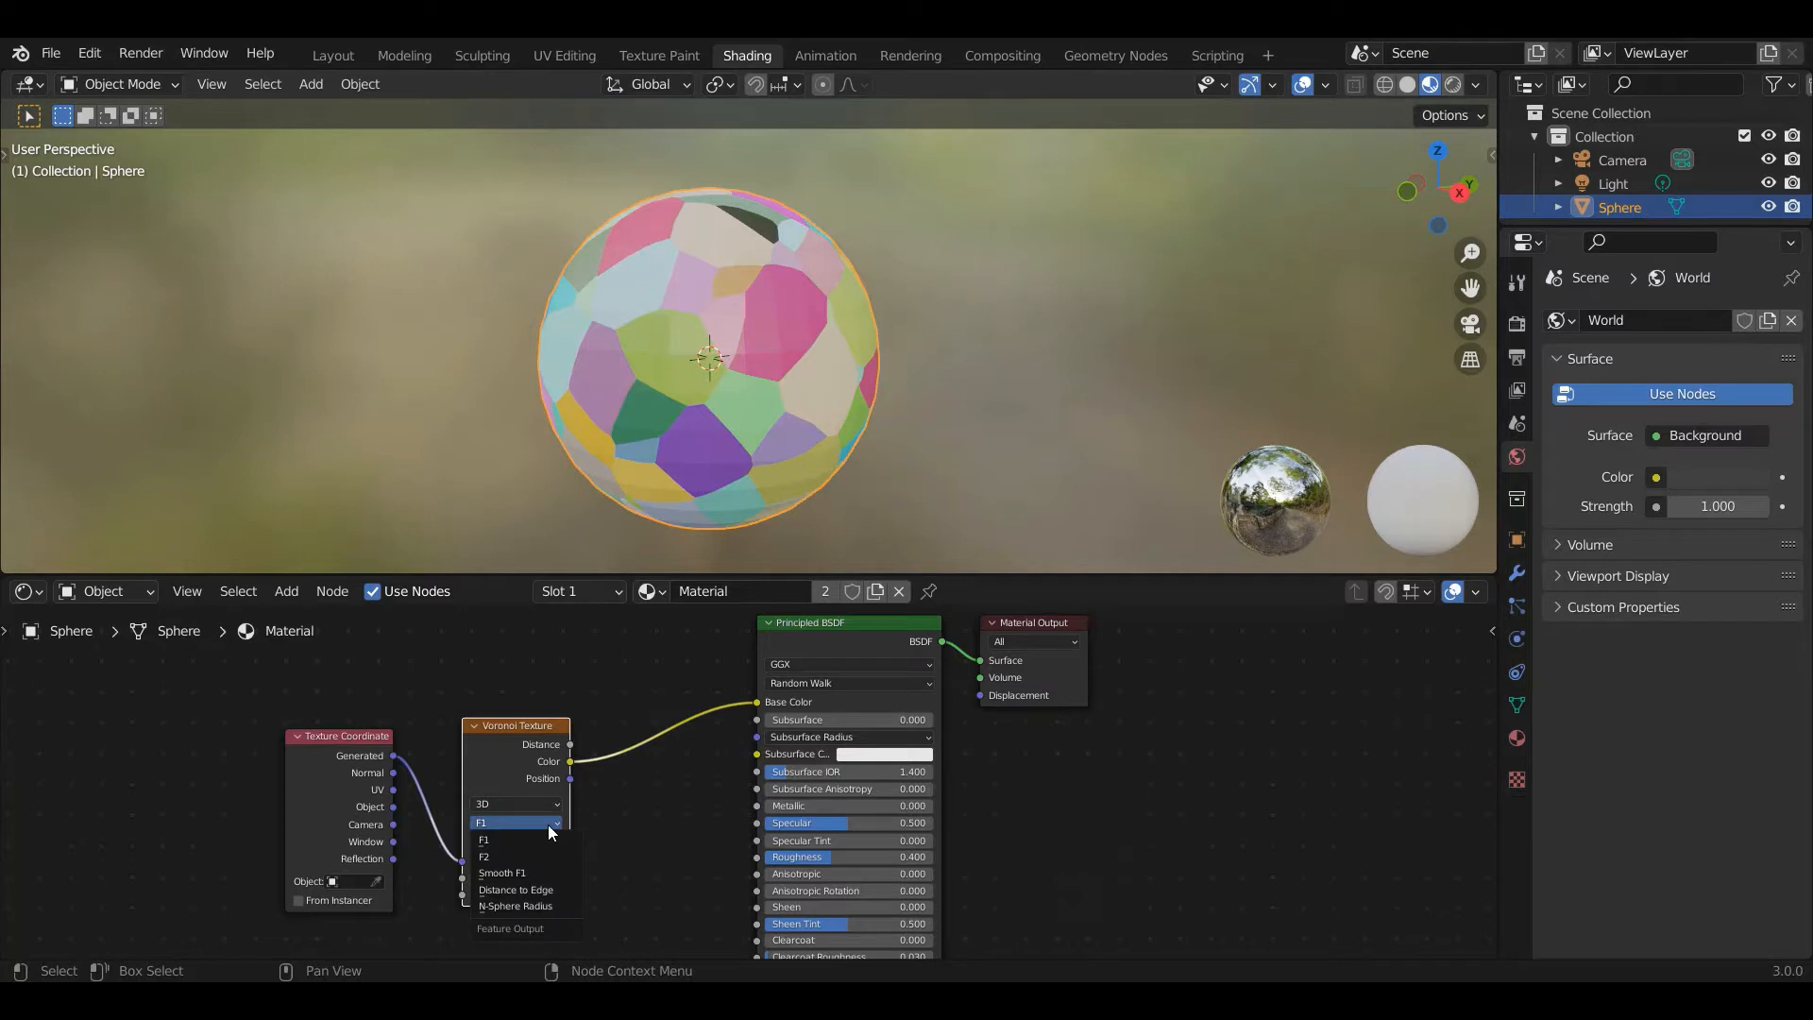
{"action": "left_click", "coordinate": [545, 890]}
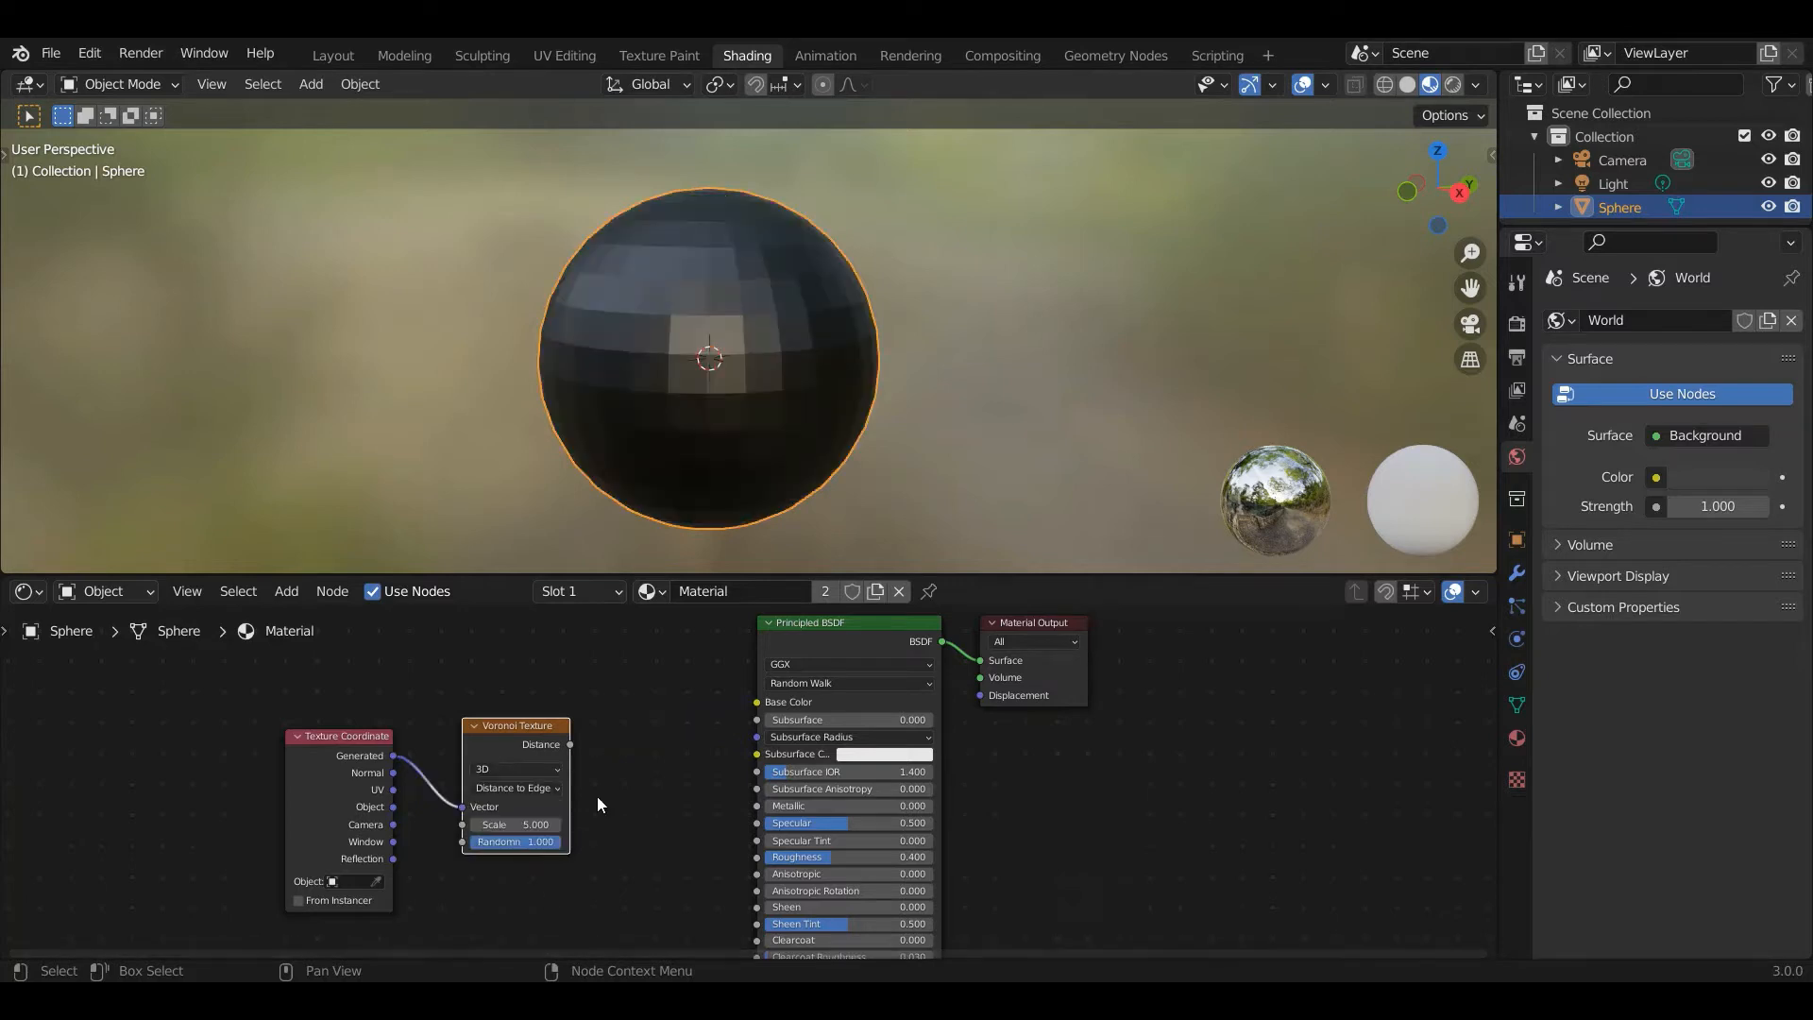
{"action": "left_click_drag", "start_coordinate": [571, 744], "coordinate": [758, 700]}
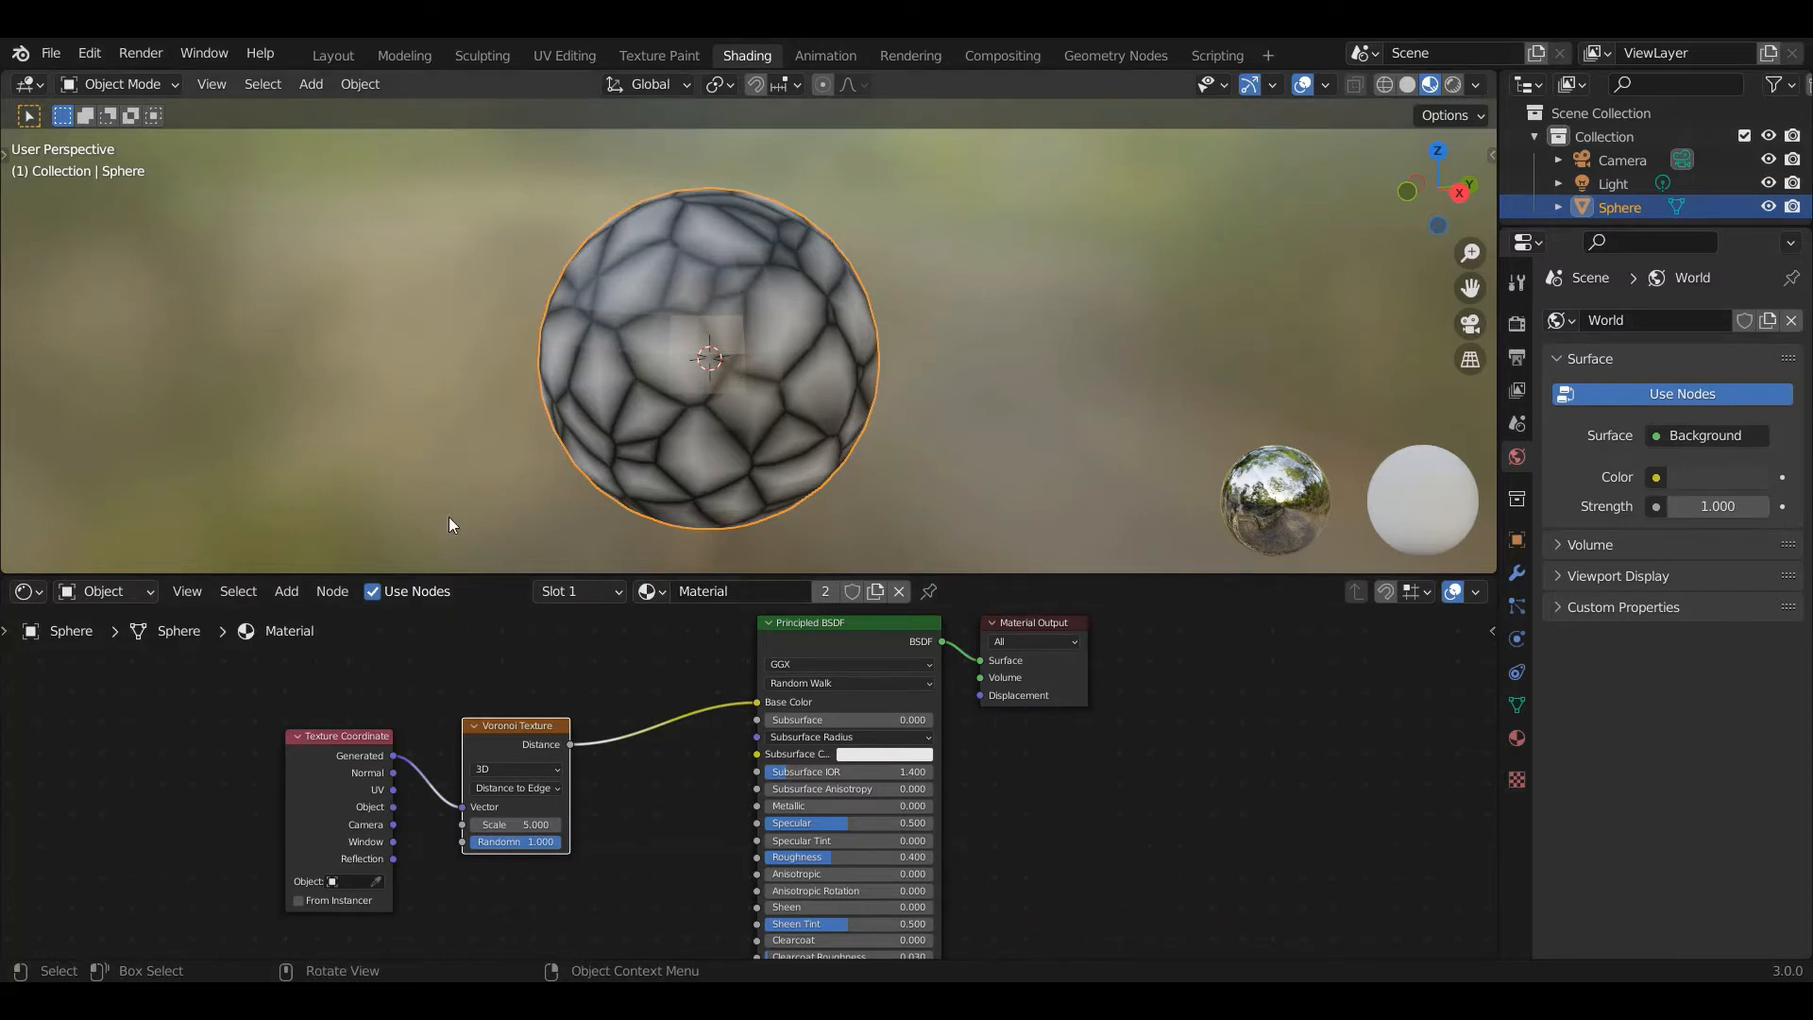
Insert a ColorRamp between the Voronoi Distance output and Base Color, and move its white stop to position 0.018.
{"action": "left_click", "coordinate": [282, 590]}
{"action": "mouse_move", "coordinate": [390, 803]}
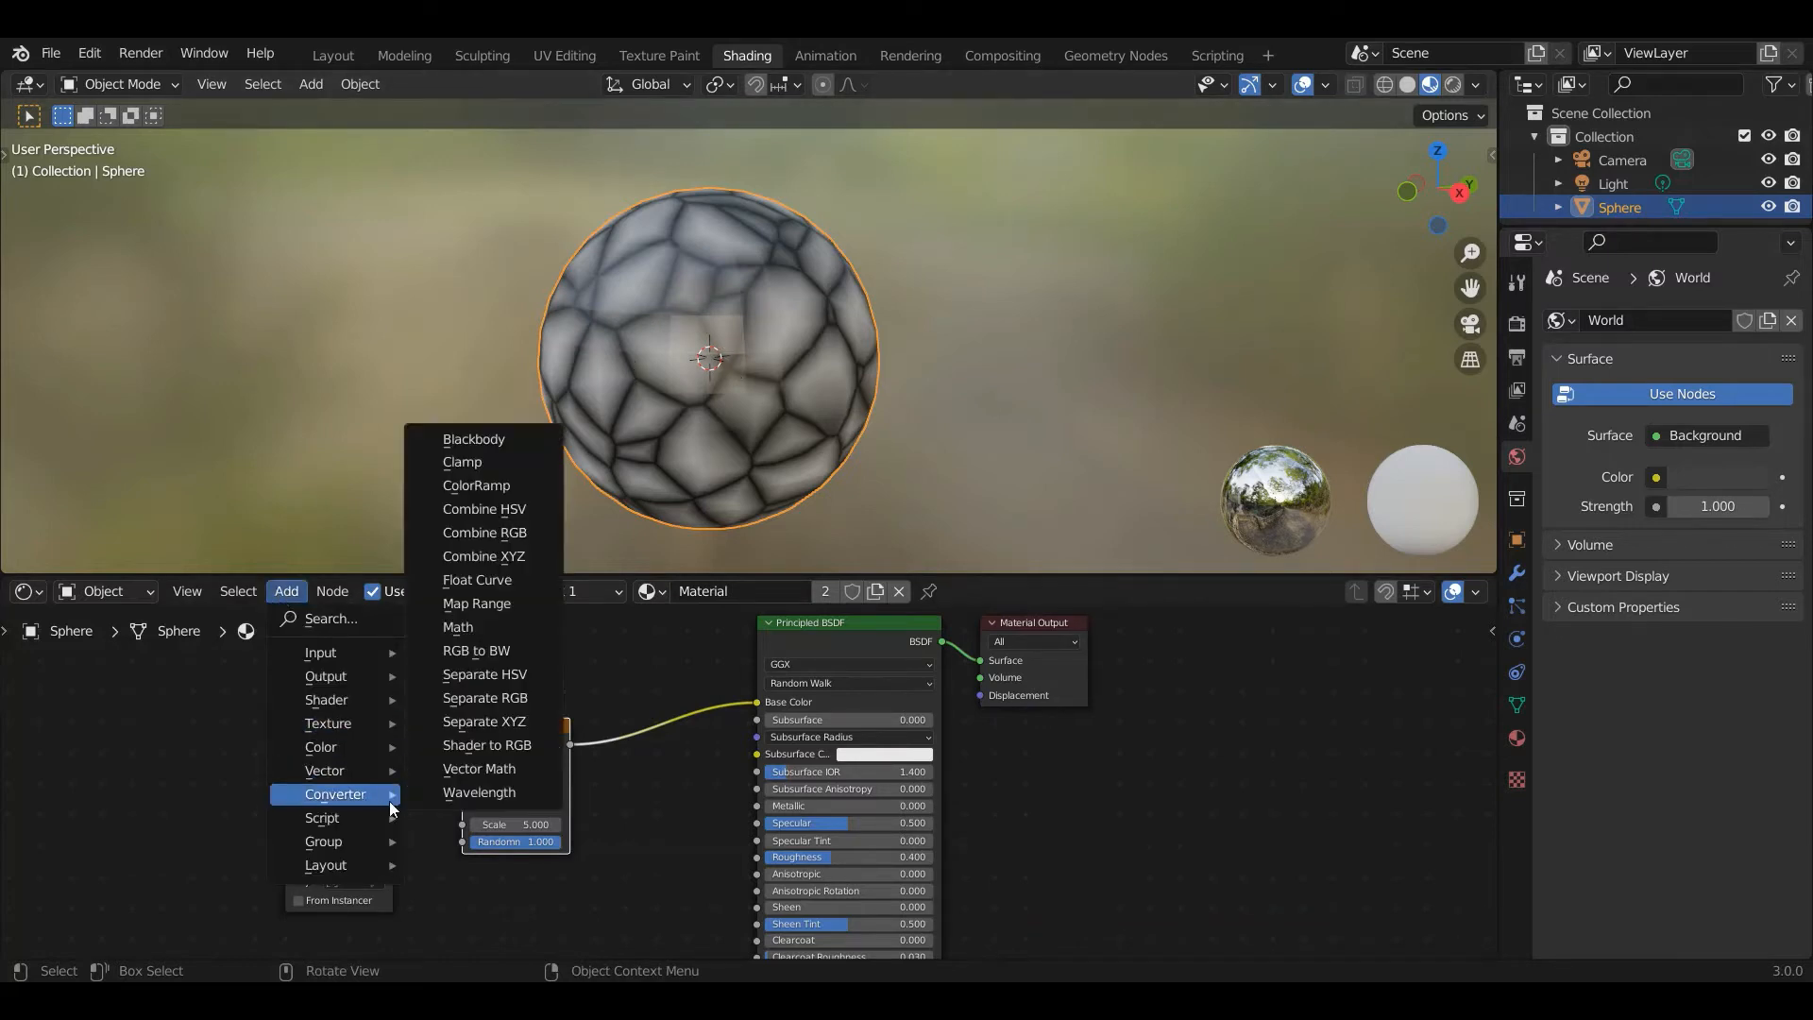
{"action": "left_click", "coordinate": [480, 487]}
{"action": "left_click", "coordinate": [616, 783]}
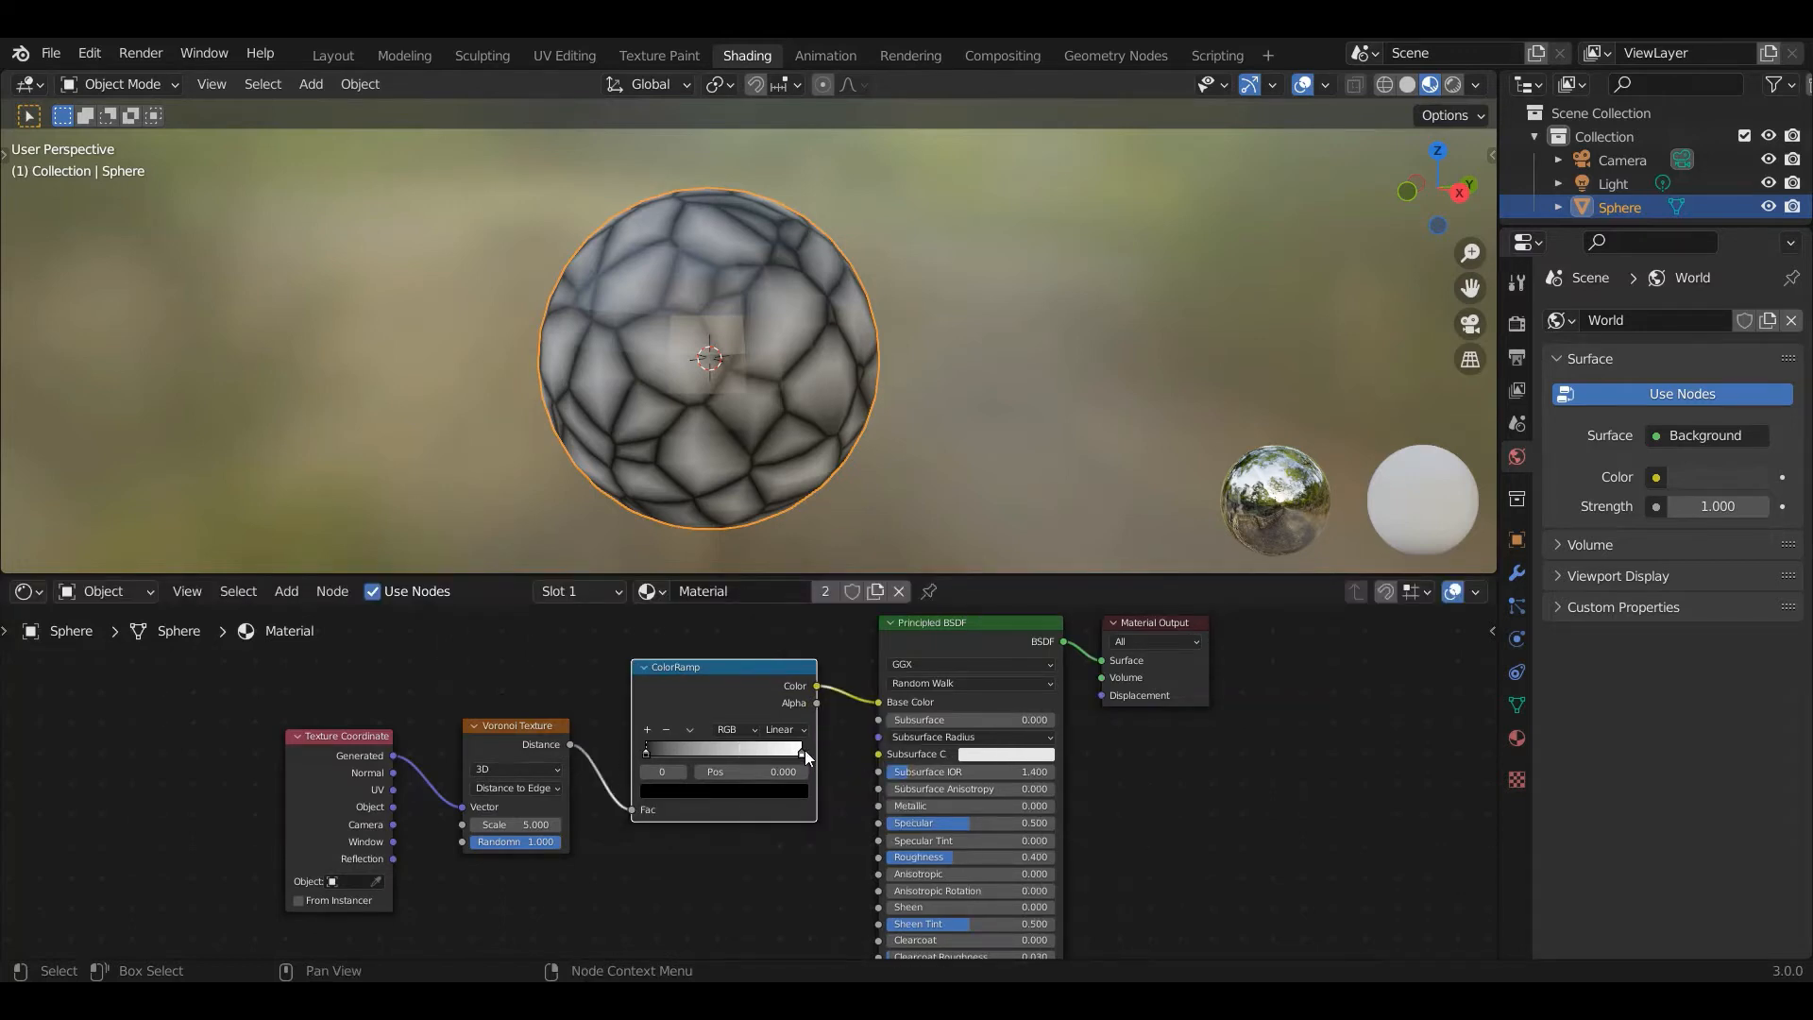
{"action": "left_click_drag", "start_coordinate": [800, 745], "coordinate": [627, 750]}
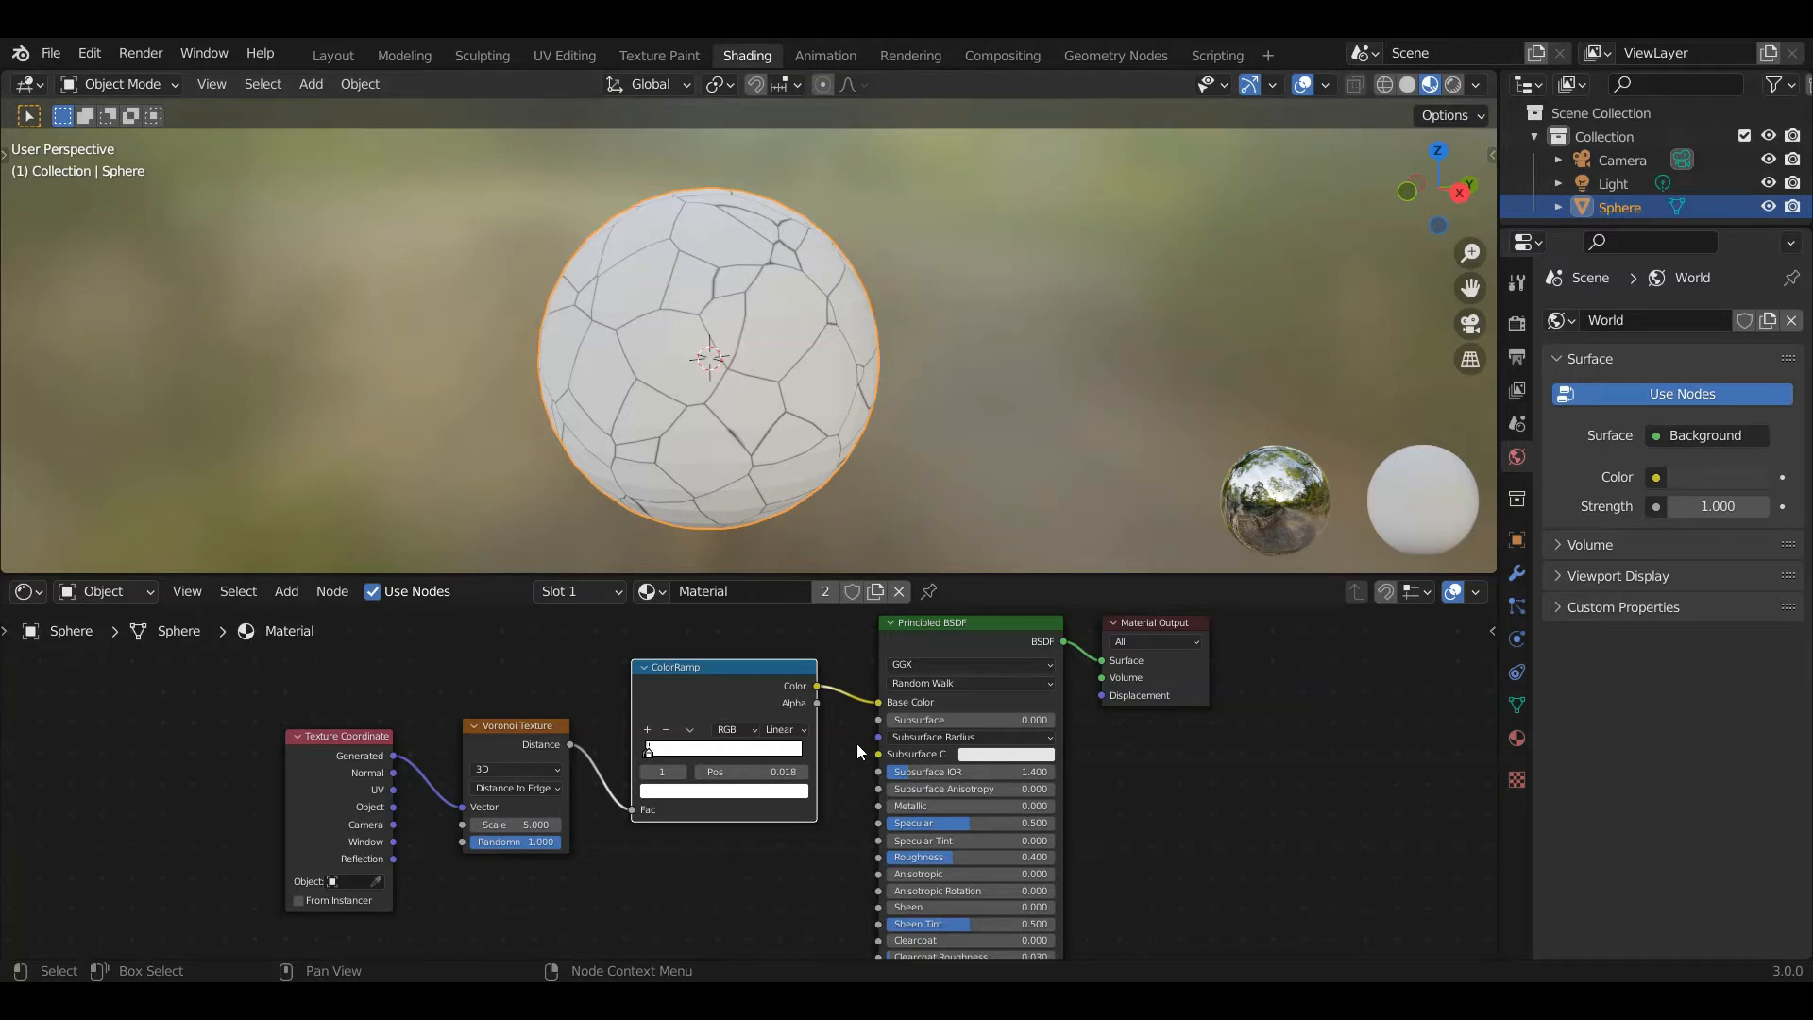
Move the Texture Coordinate, Voronoi Texture and ColorRamp nodes together farther away from the Principled BSDF.
{"action": "scroll", "coordinate": [857, 743], "scroll_direction": "down", "scroll_amount": 1}
{"action": "left_click_drag", "start_coordinate": [319, 717], "coordinate": [748, 870]}
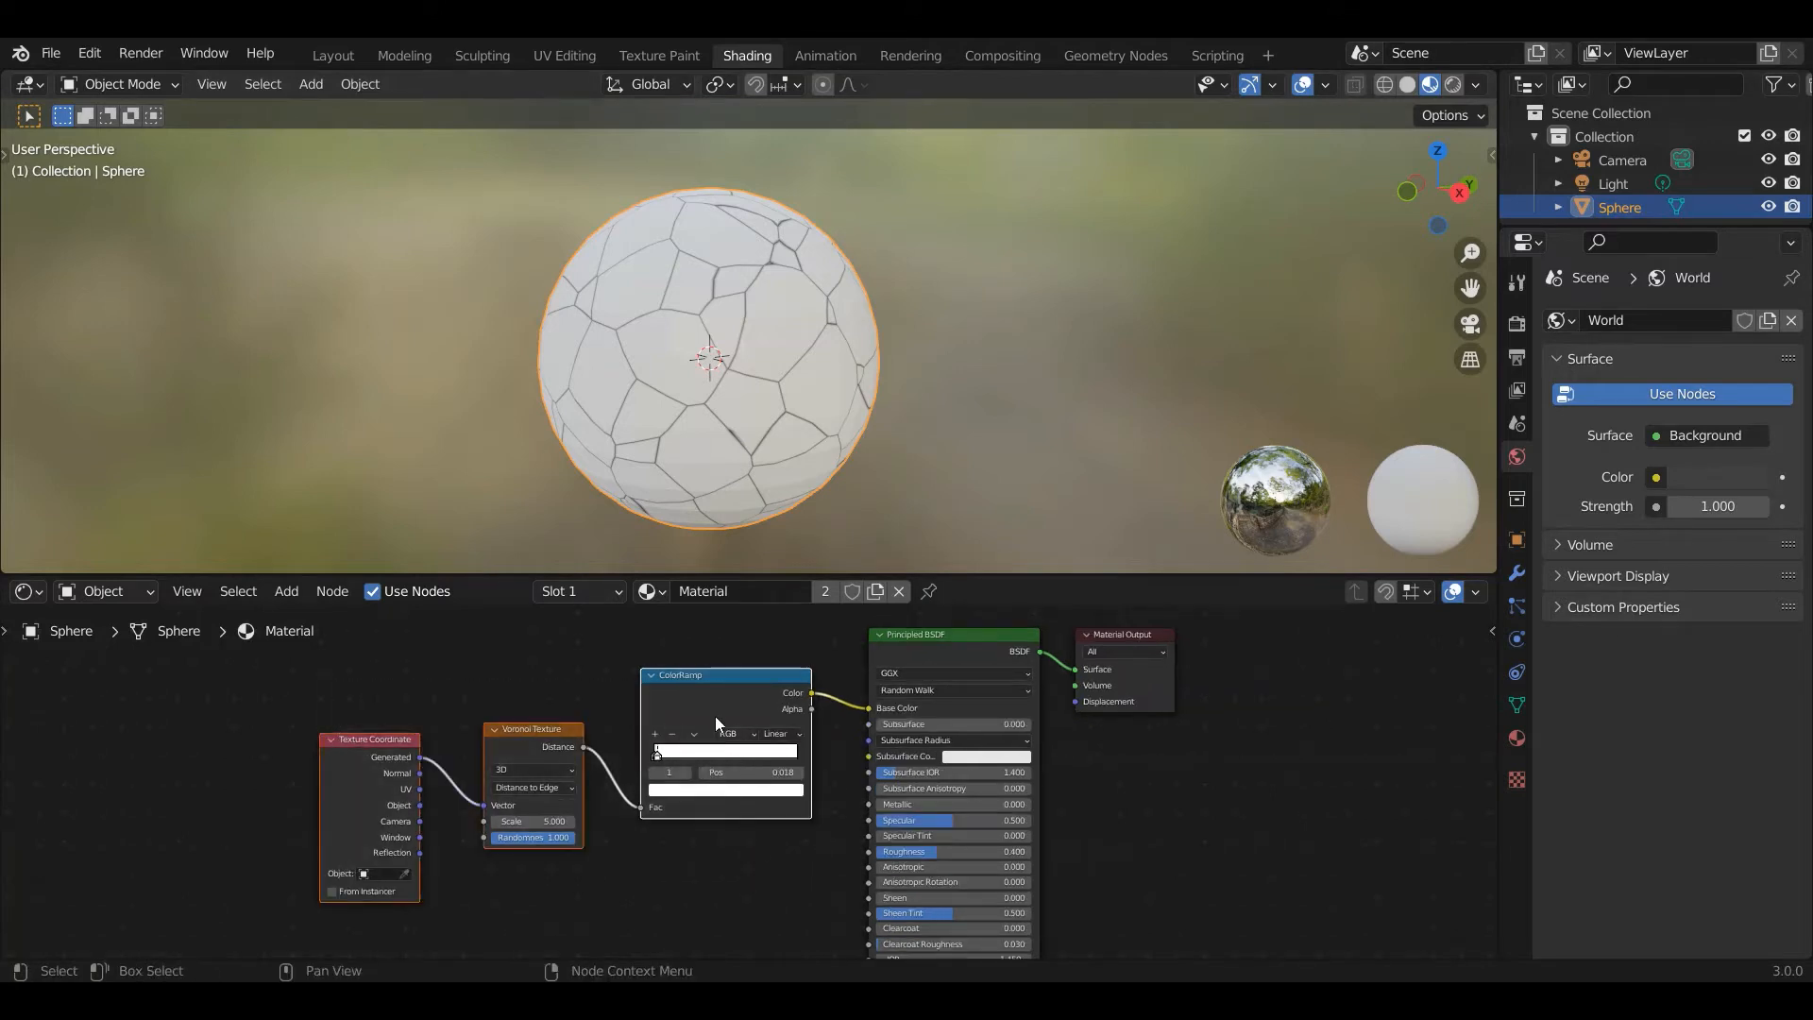
{"action": "left_click_drag", "start_coordinate": [716, 716], "coordinate": [532, 744]}
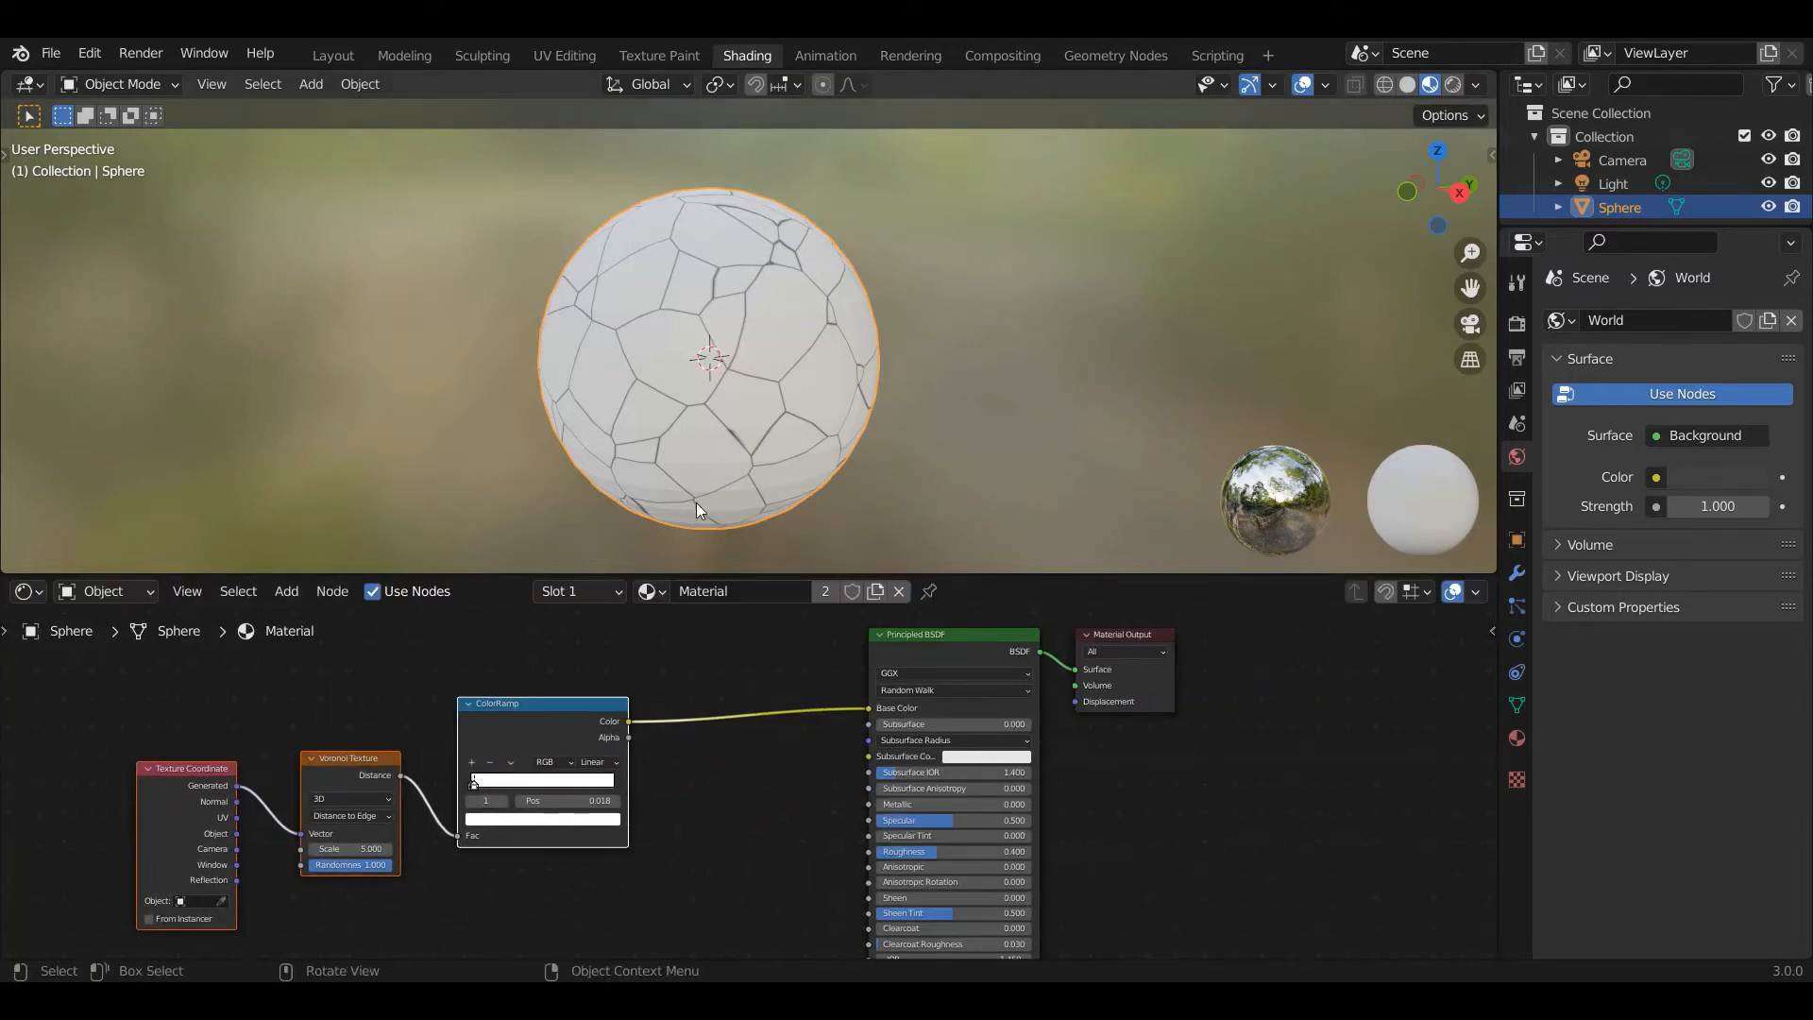
Add a Bump node between the ColorRamp and Principled BSDF, and link the ColorRamp's Color output to its Height.
{"action": "left_click", "coordinate": [286, 591]}
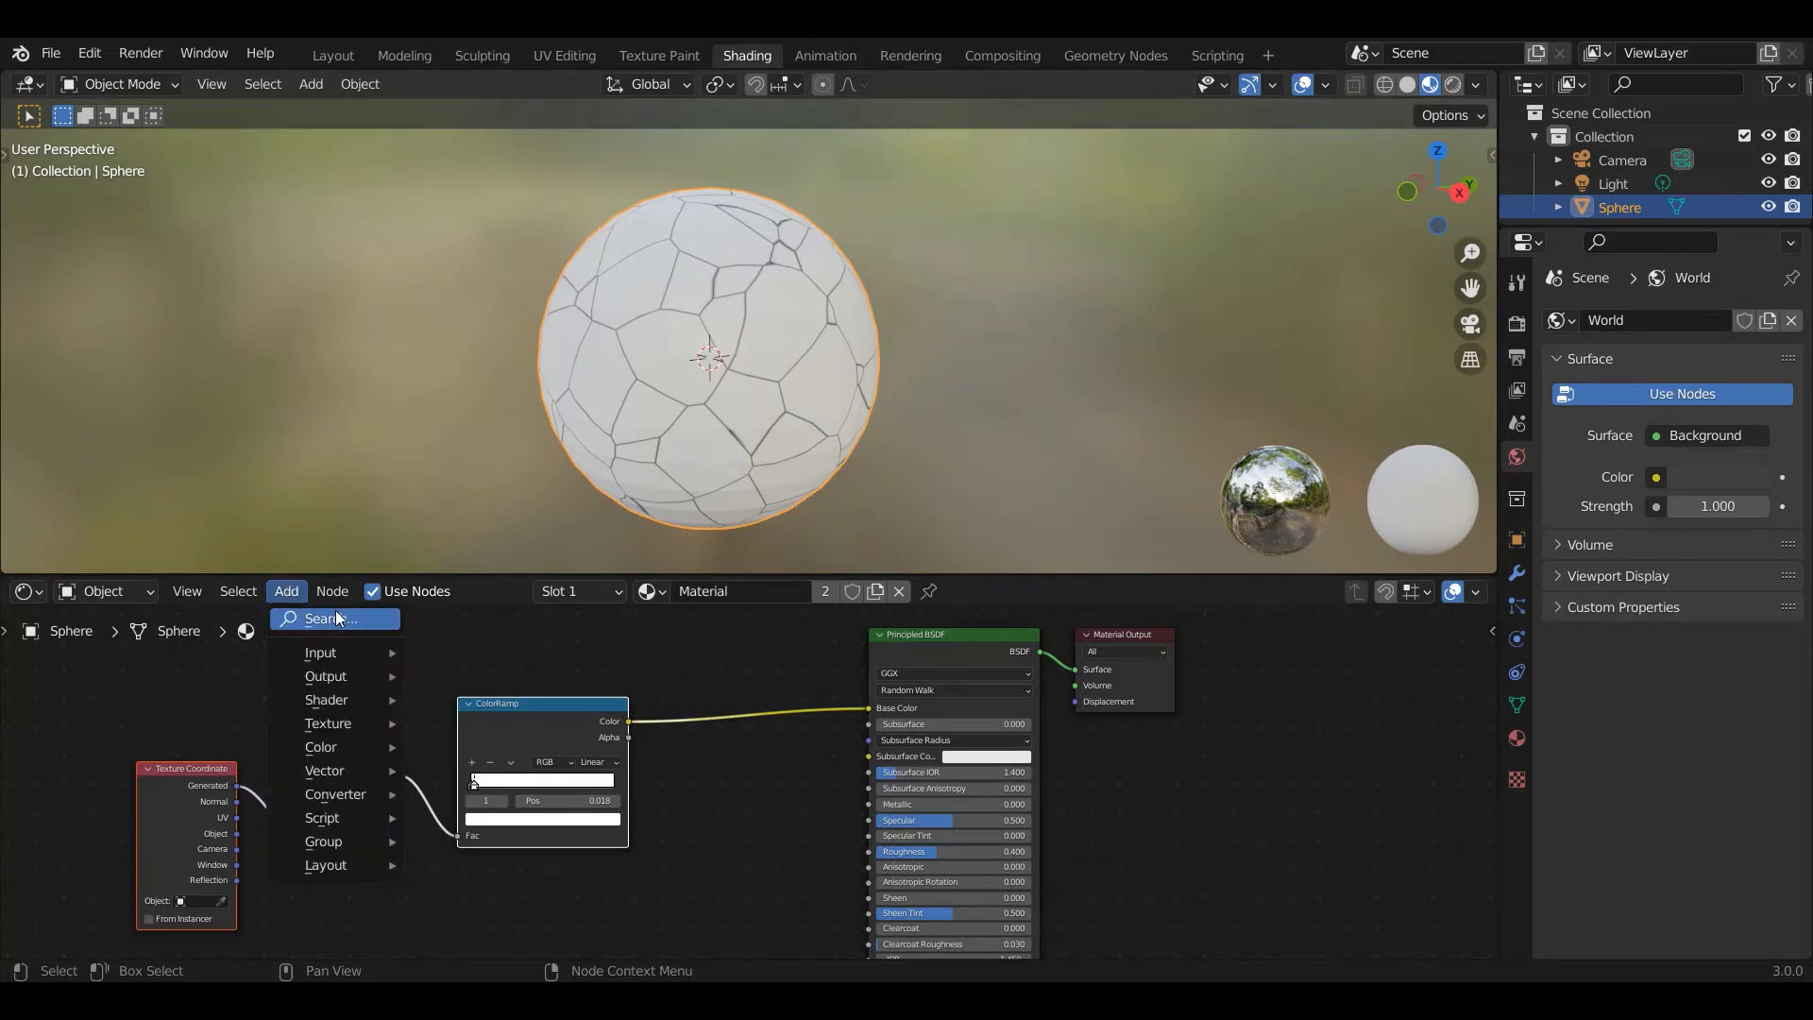
{"action": "mouse_move", "coordinate": [360, 771]}
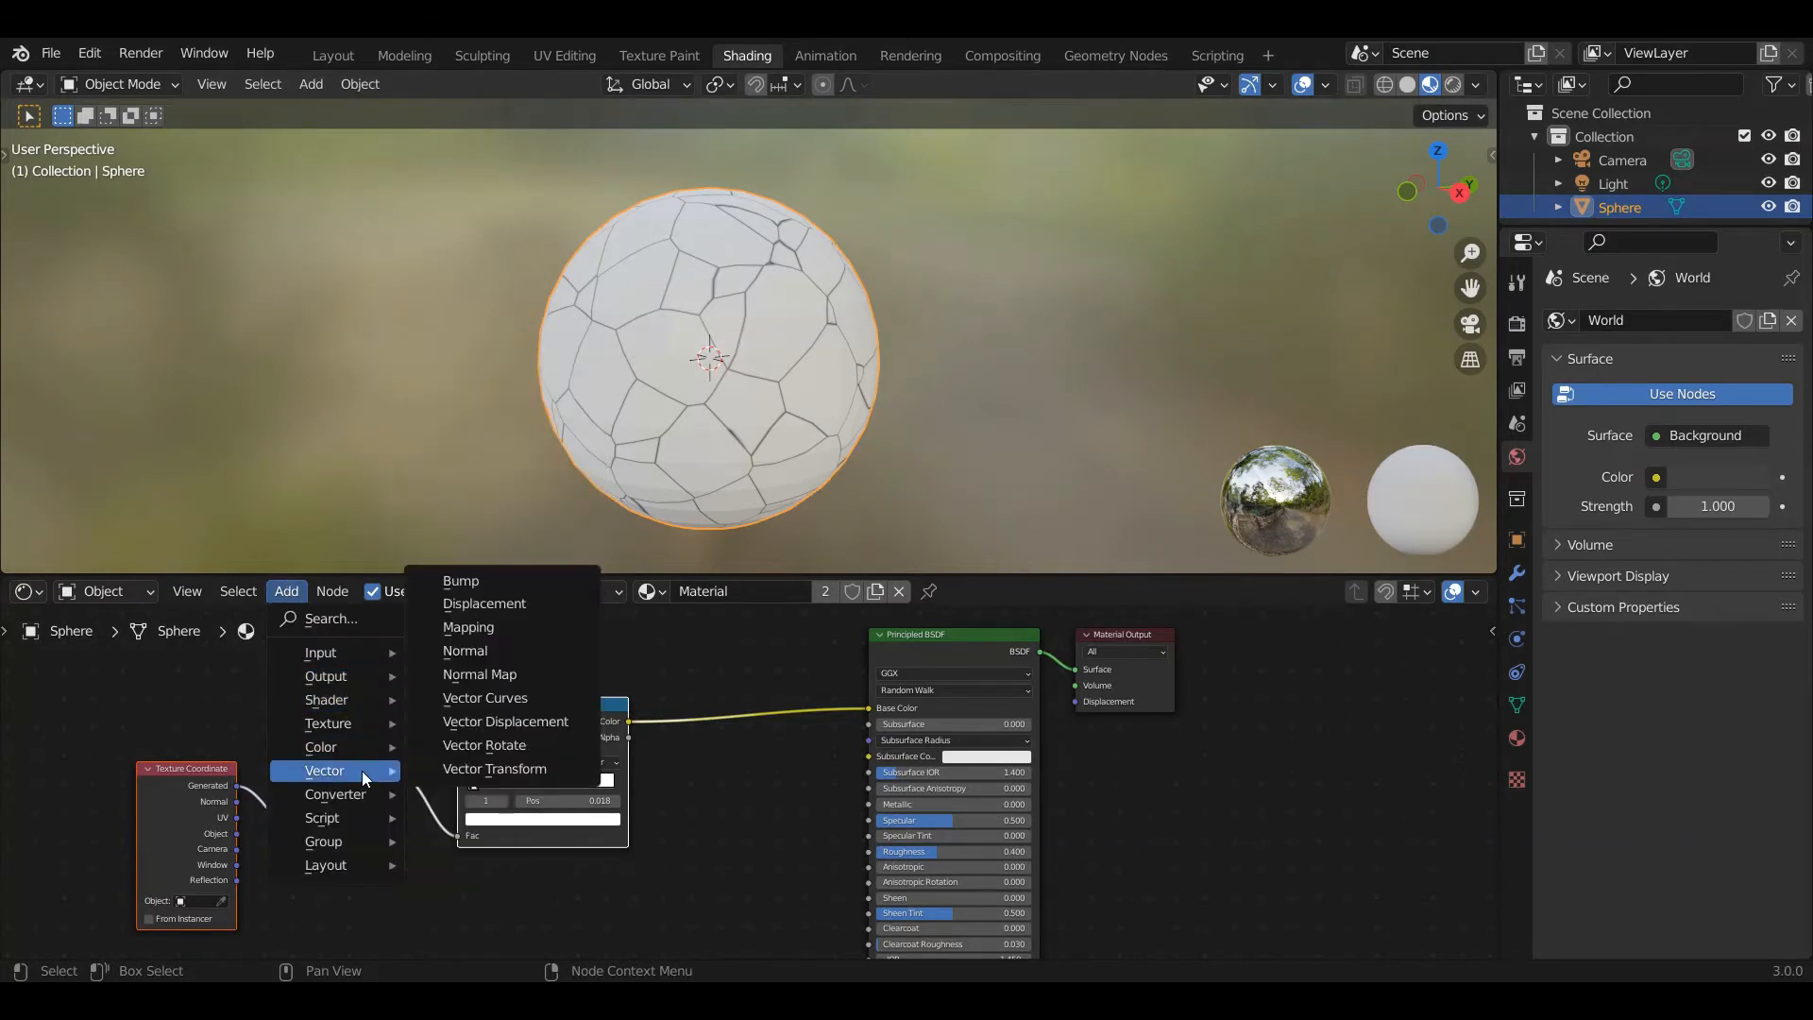
{"action": "left_click", "coordinate": [465, 580]}
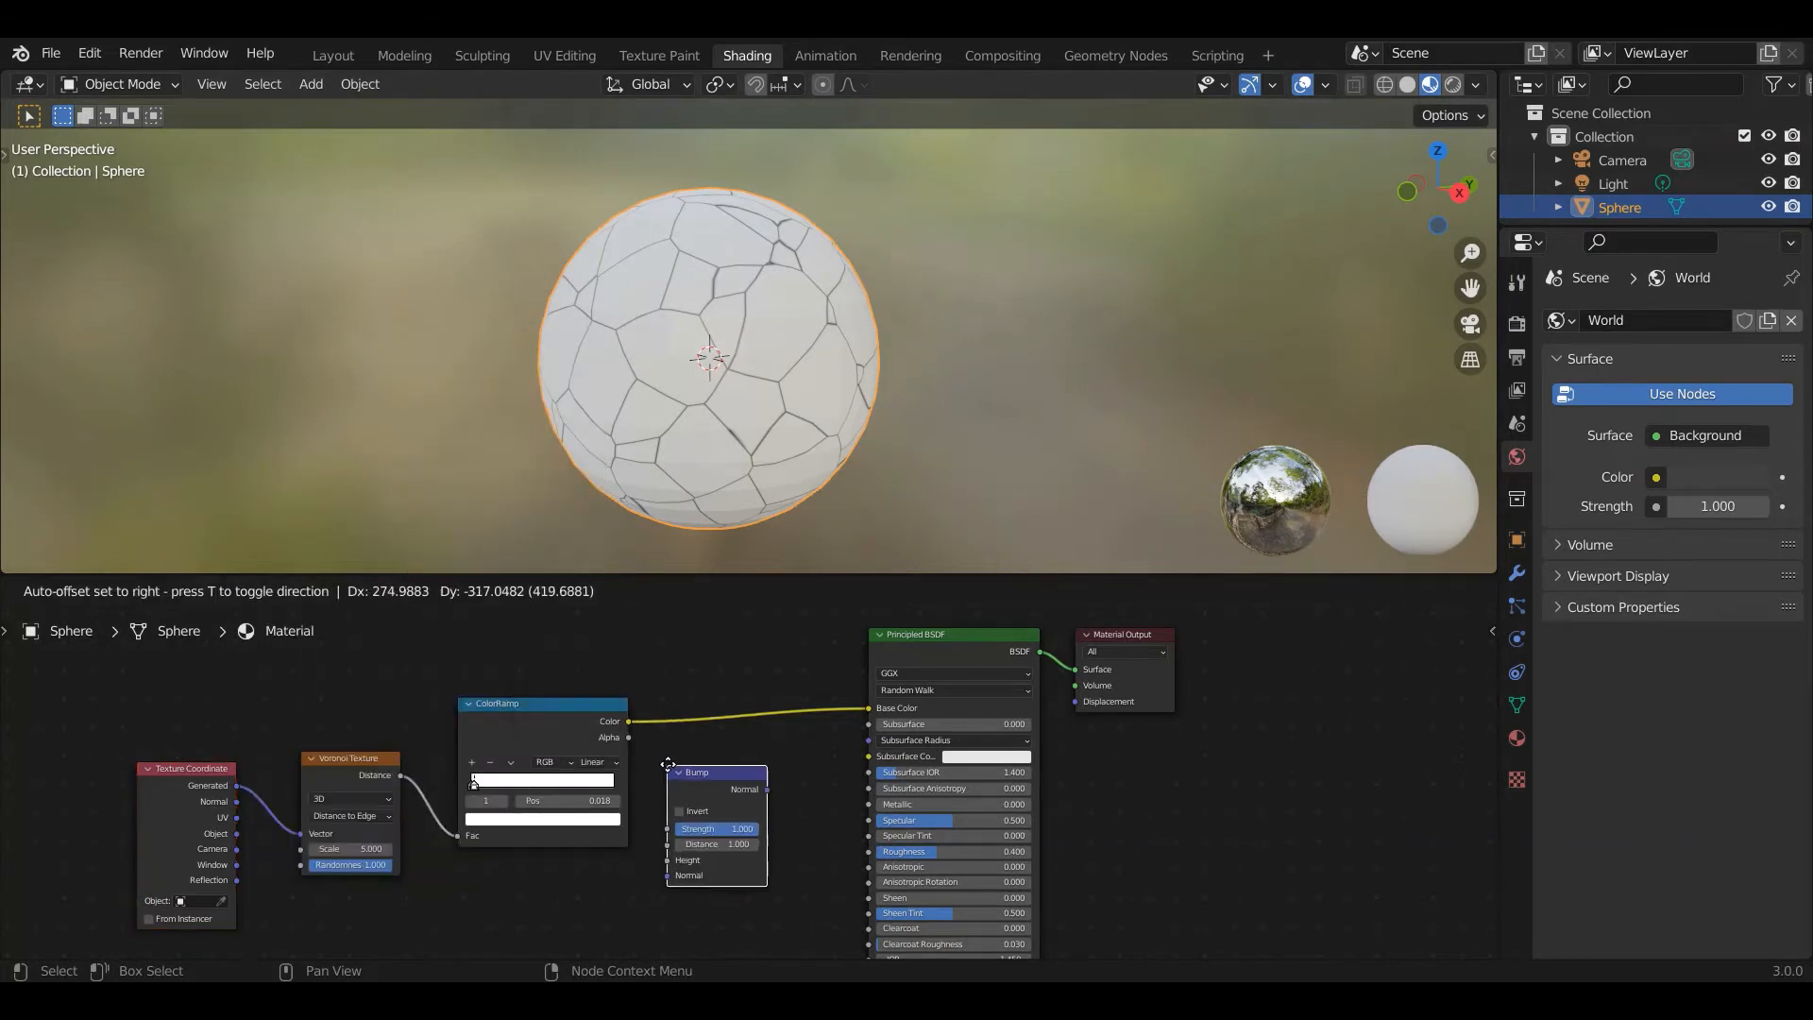
{"action": "left_click", "coordinate": [717, 812]}
{"action": "left_click_drag", "start_coordinate": [631, 723], "coordinate": [667, 857]}
Link the Bump node's Normal output to the Principled BSDF's Normal input and place the Bump node below the ColorRamp.
{"action": "middle_click_drag", "start_coordinate": [781, 798], "coordinate": [680, 667]}
{"action": "scroll", "coordinate": [679, 667], "scroll_direction": "down", "scroll_amount": 2}
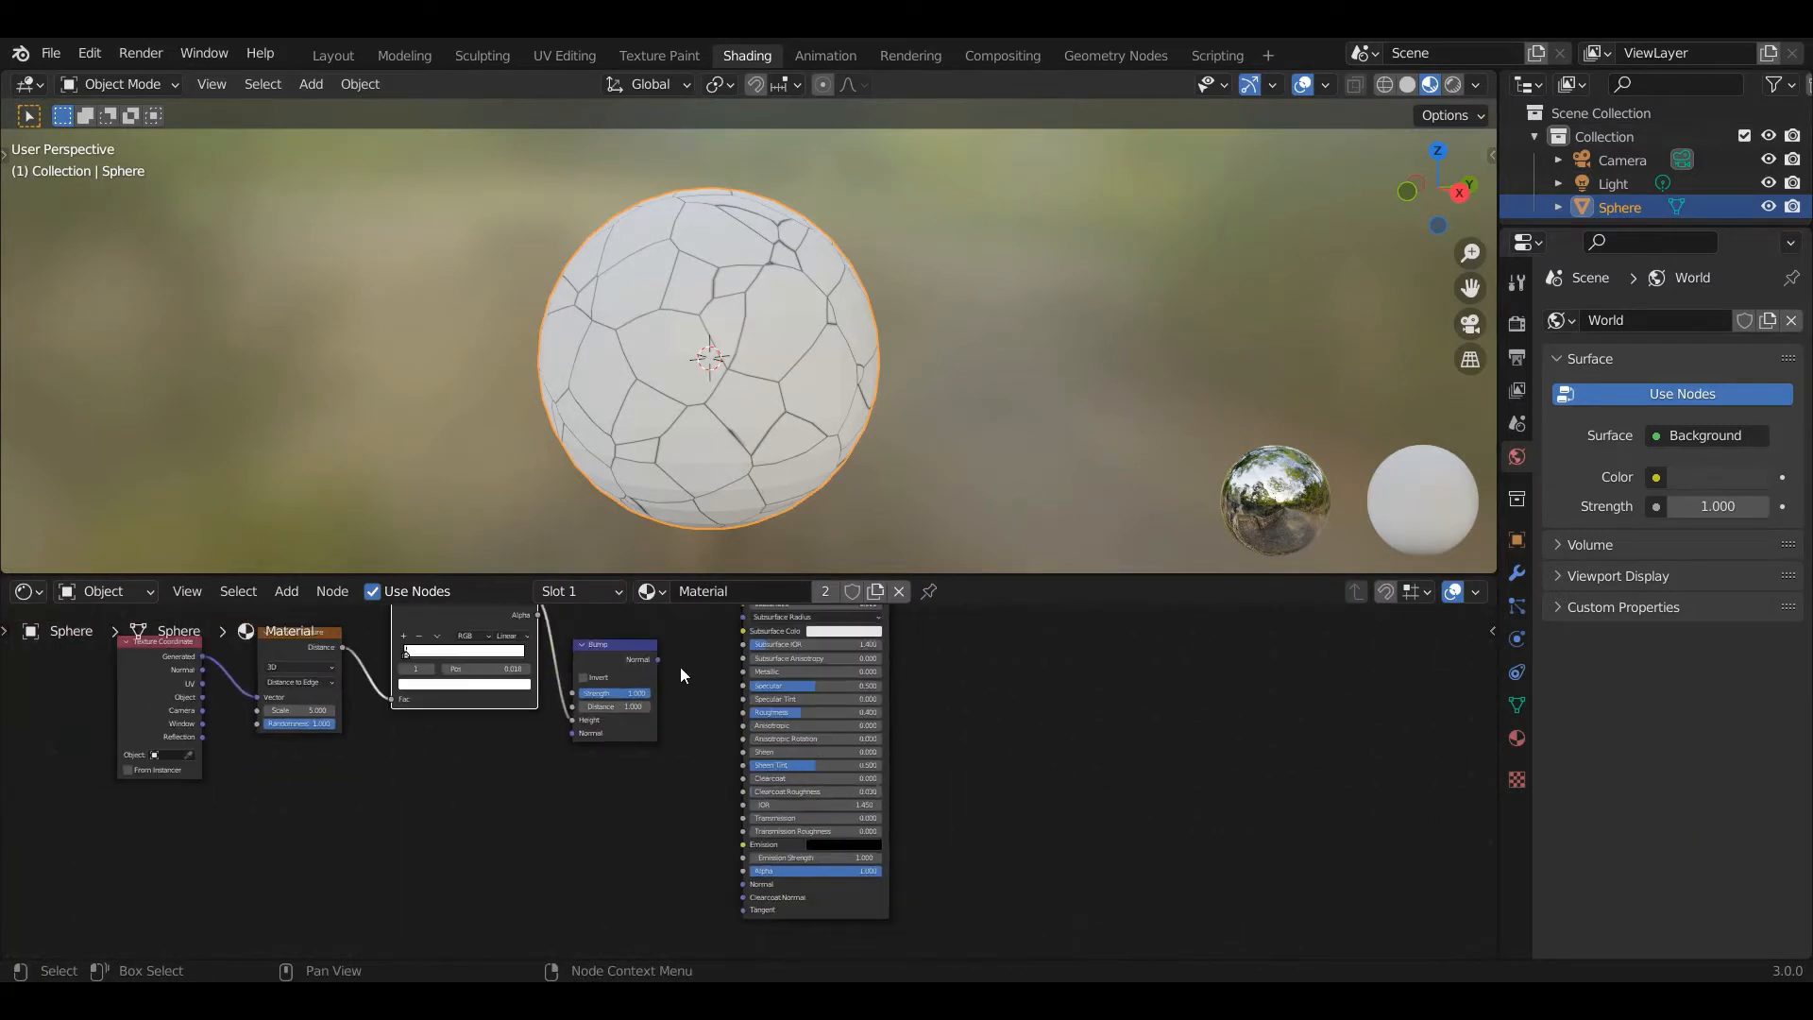
{"action": "left_click_drag", "start_coordinate": [659, 659], "coordinate": [740, 883]}
{"action": "left_click_drag", "start_coordinate": [616, 655], "coordinate": [620, 770]}
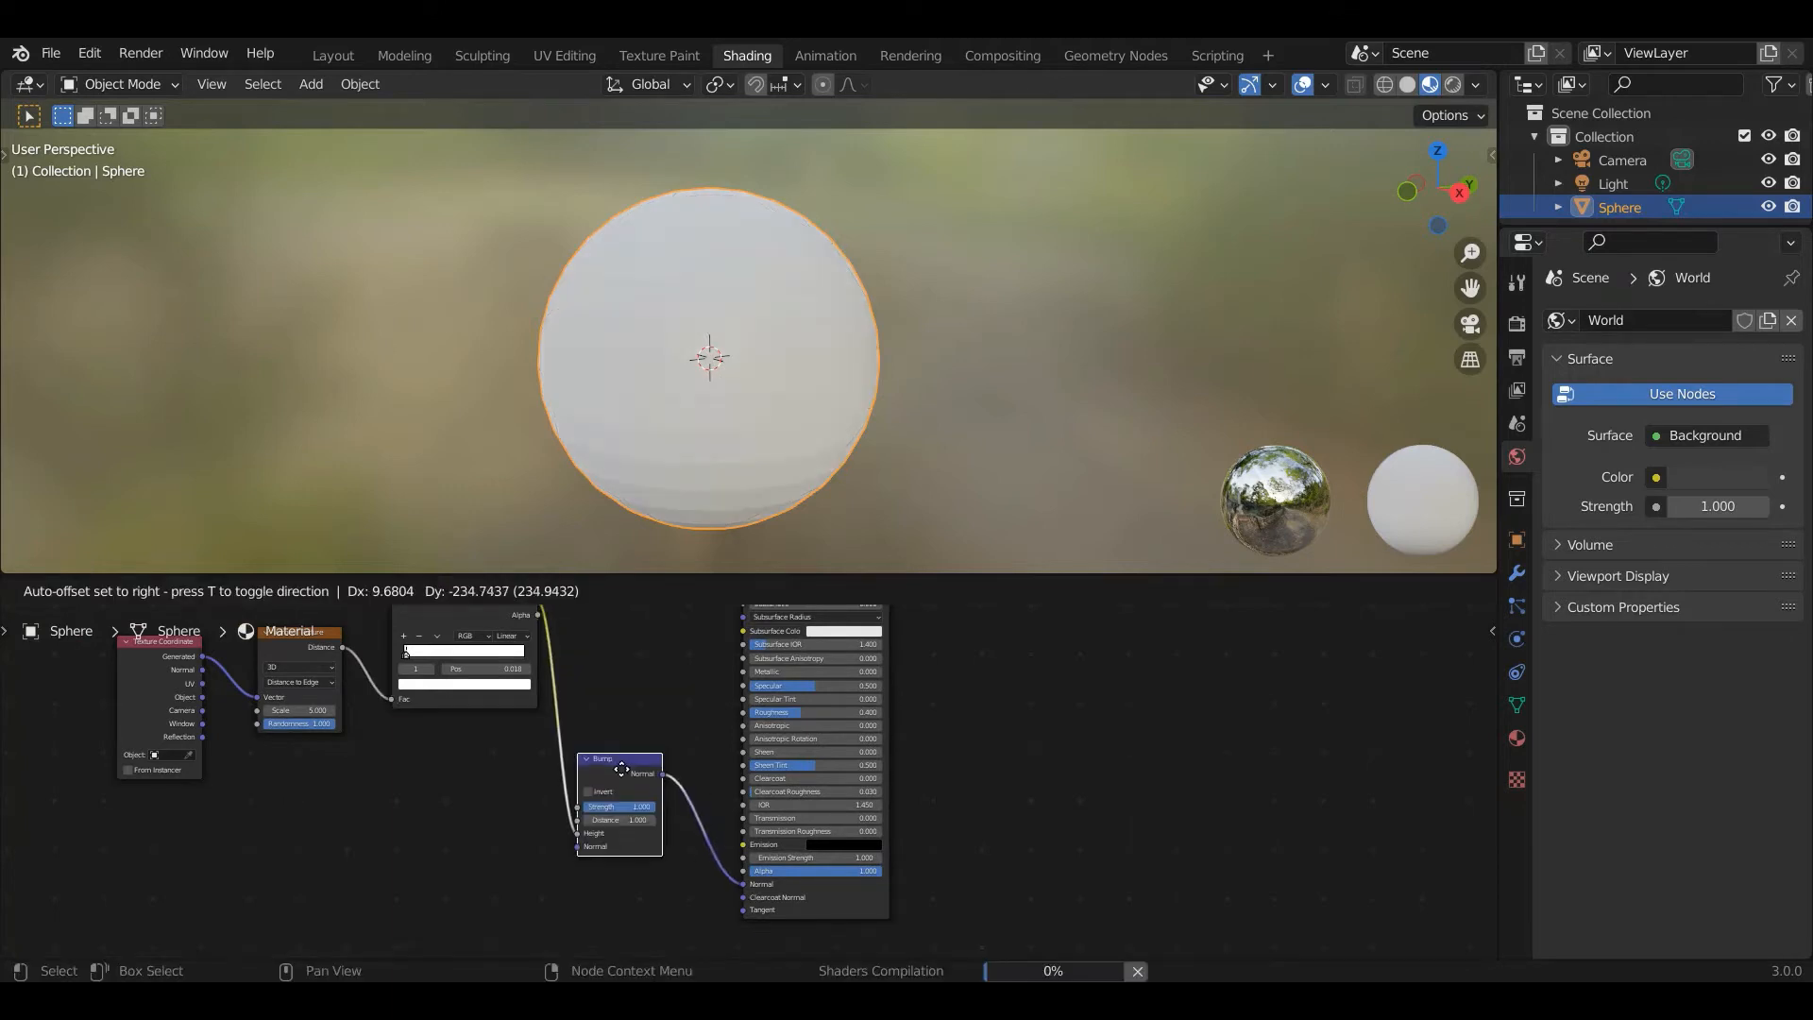
Disconnect the ColorRamp from the Principled BSDF's Base Color, keeping its link to the Bump node's Height.
{"action": "middle_click_drag", "start_coordinate": [652, 740], "coordinate": [639, 906]}
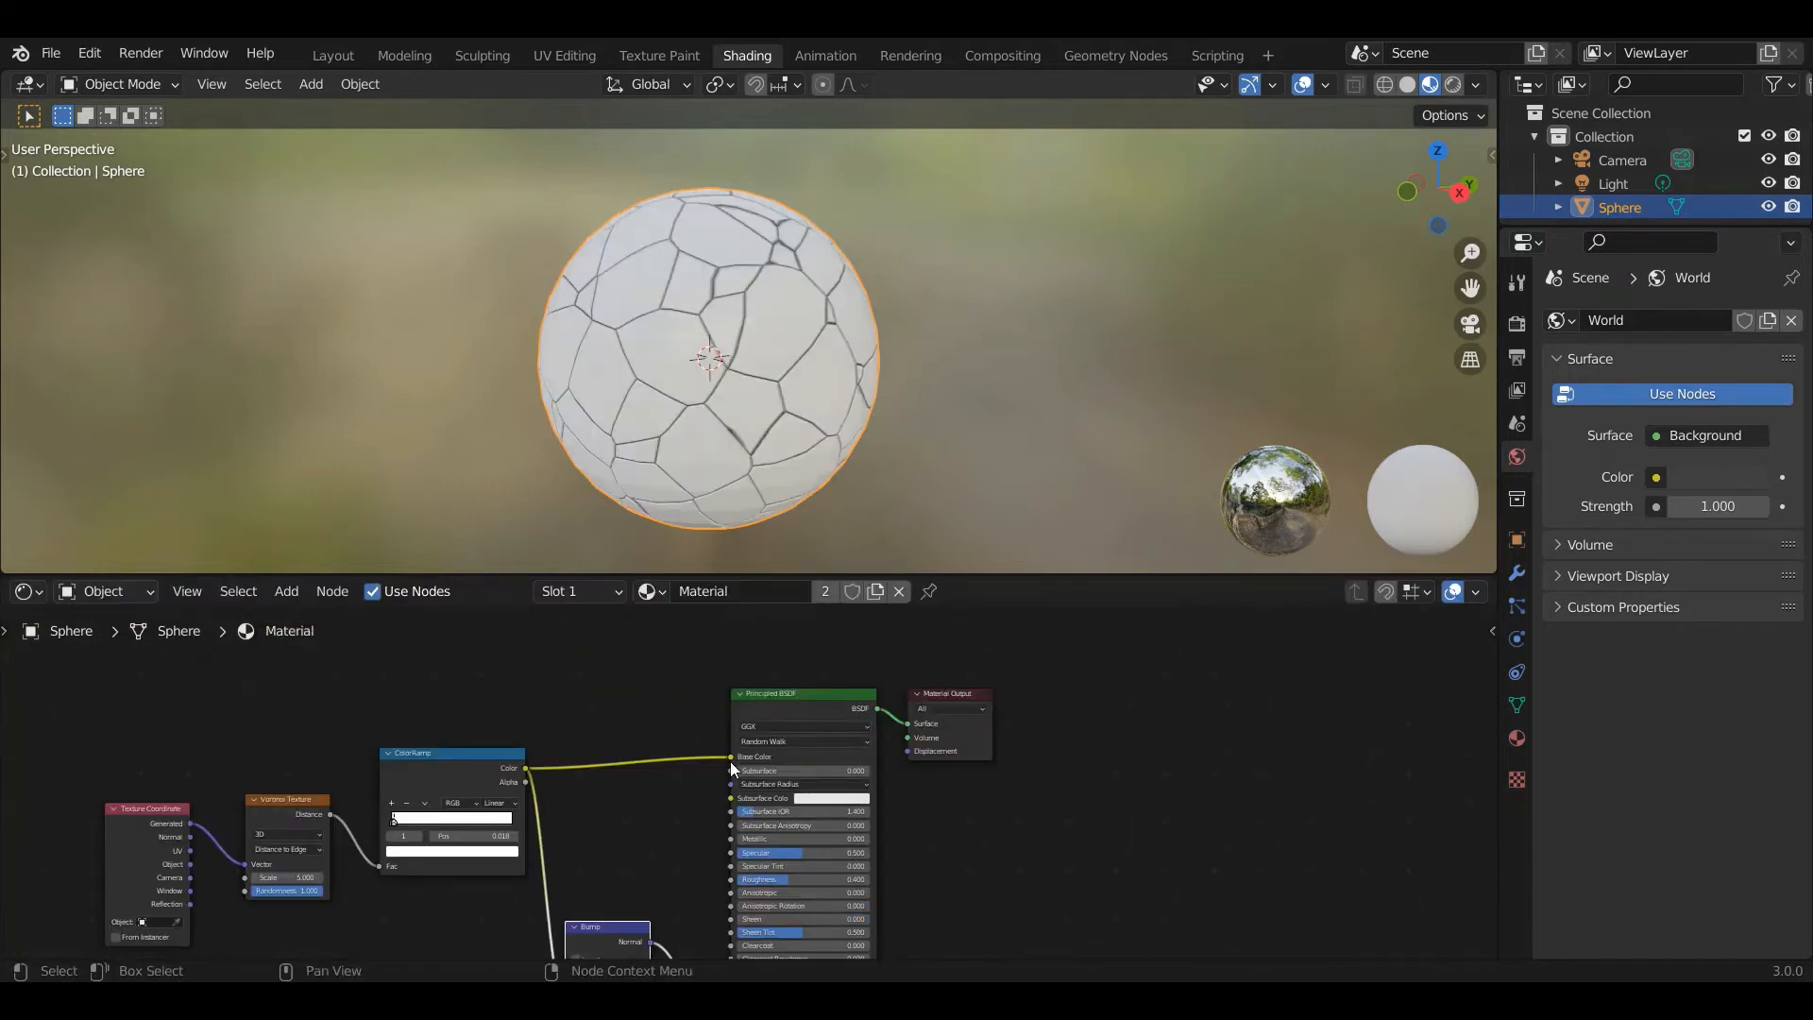
{"action": "left_click_drag", "start_coordinate": [729, 758], "coordinate": [679, 780]}
{"action": "middle_click_drag", "start_coordinate": [676, 809], "coordinate": [697, 713]}
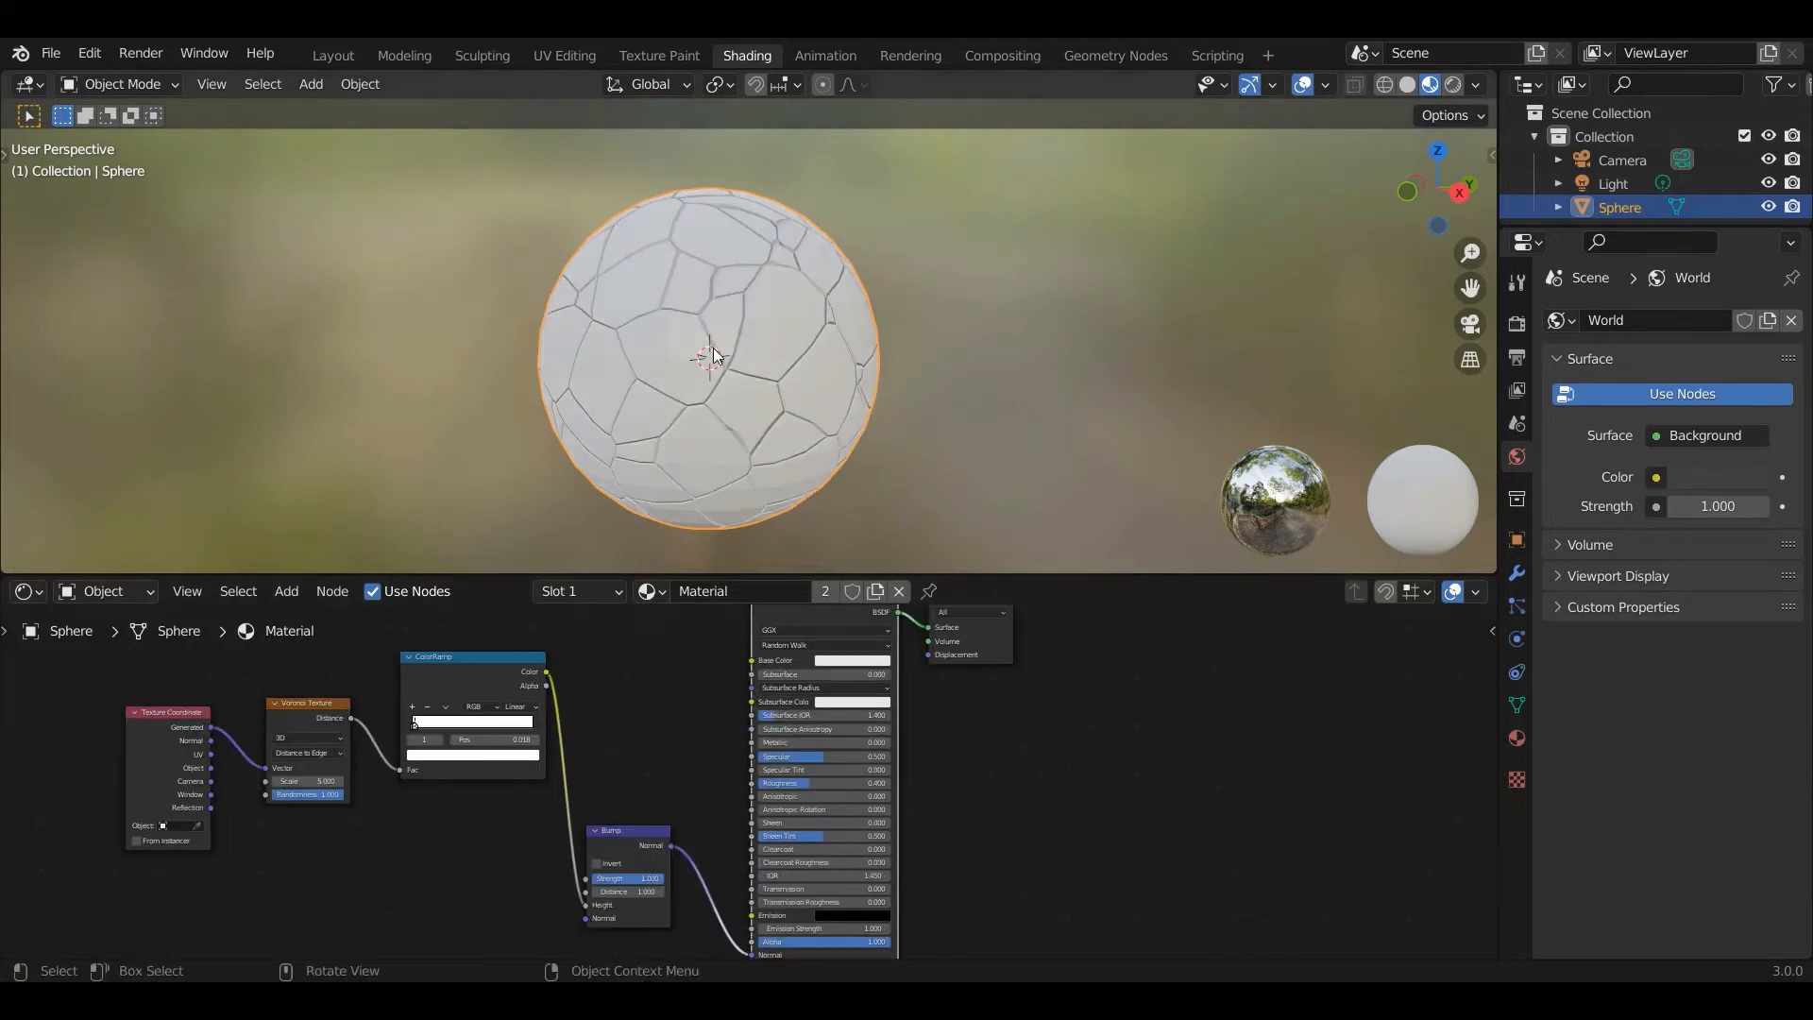
Inspect the cracks on the sphere and lower the Bump node's Strength to just under 0.5.
{"action": "middle_click_drag", "start_coordinate": [712, 347], "coordinate": [738, 313]}
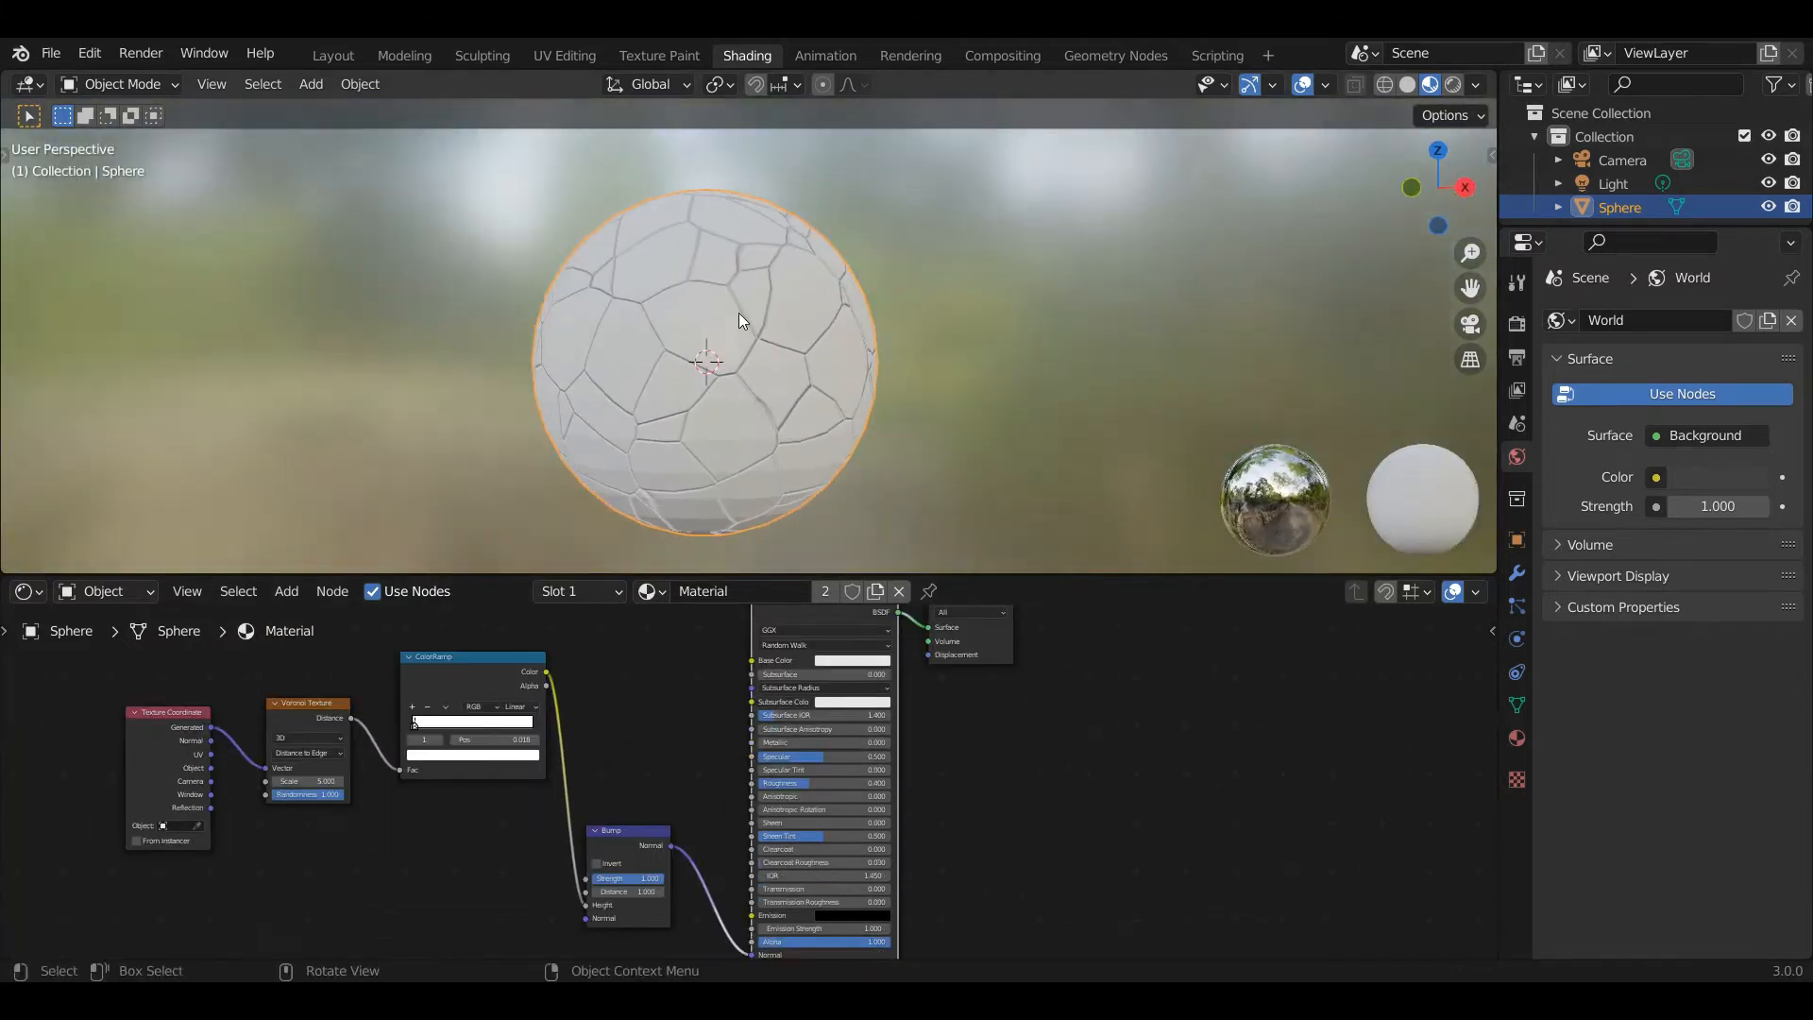
{"action": "scroll", "coordinate": [809, 366], "scroll_direction": "up", "scroll_amount": 4}
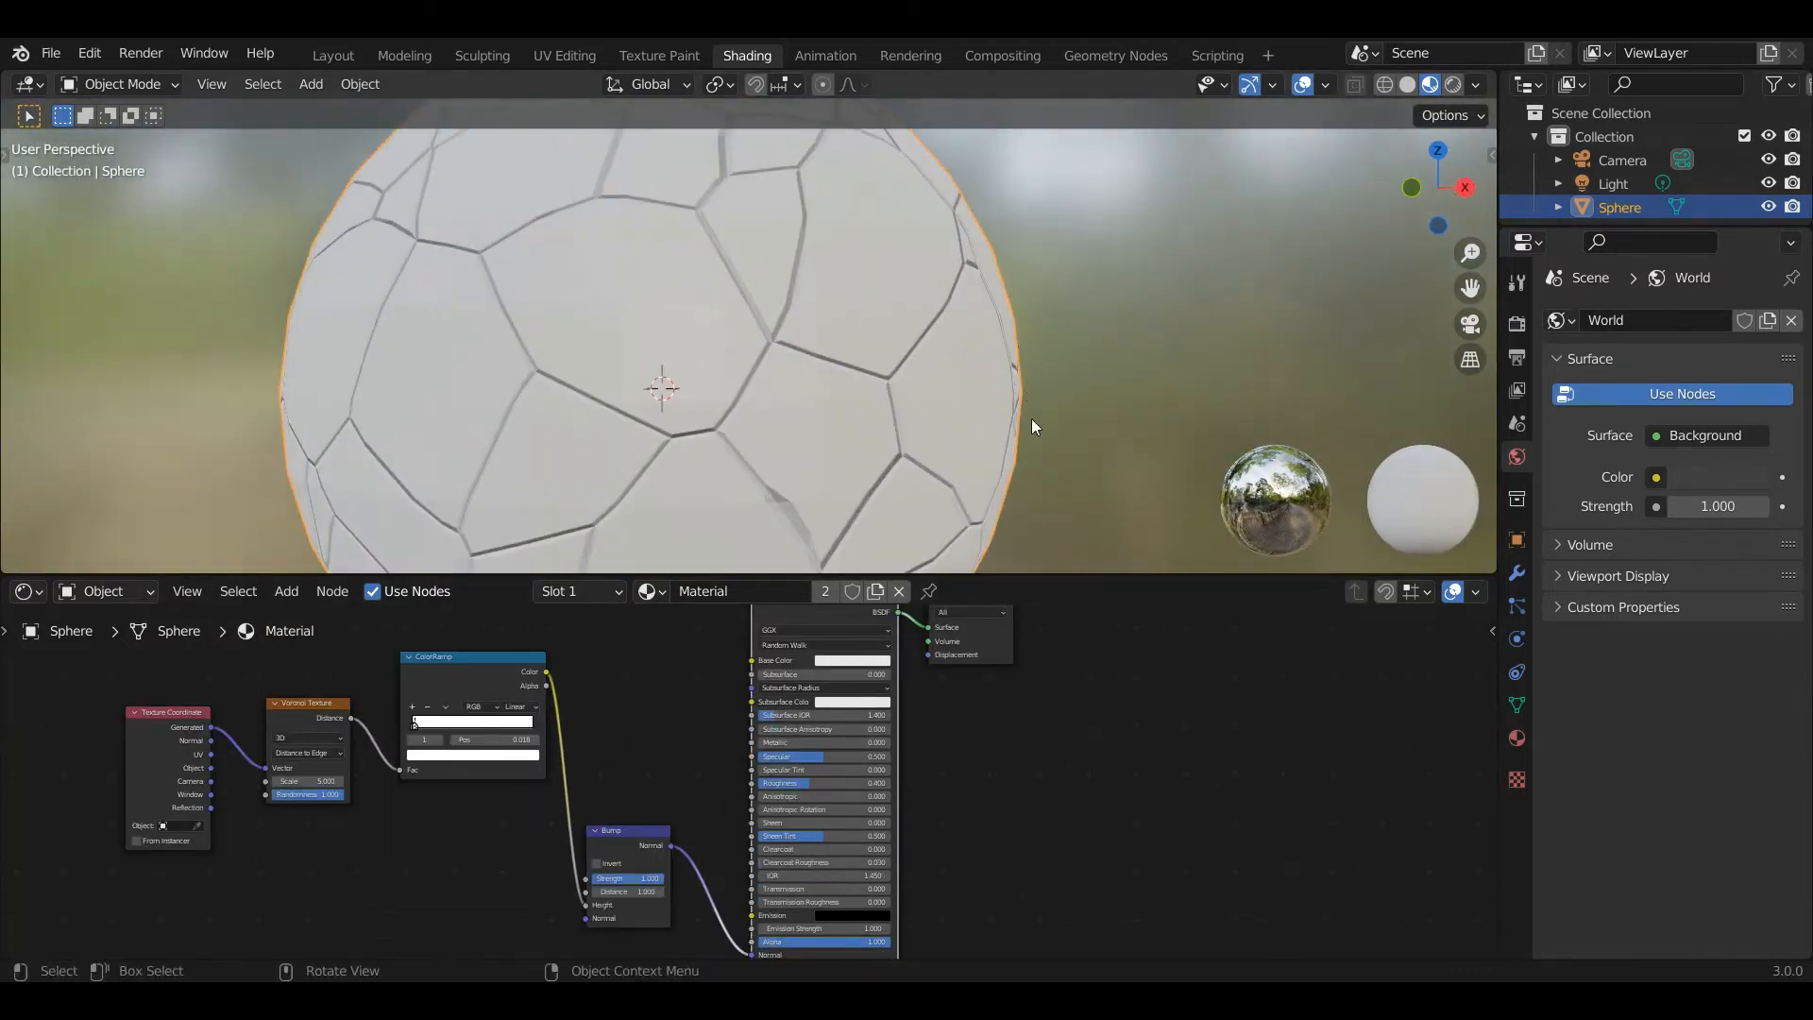
{"action": "middle_click_drag", "start_coordinate": [1031, 417], "coordinate": [672, 428]}
{"action": "scroll", "coordinate": [673, 428], "scroll_direction": "down", "scroll_amount": 3}
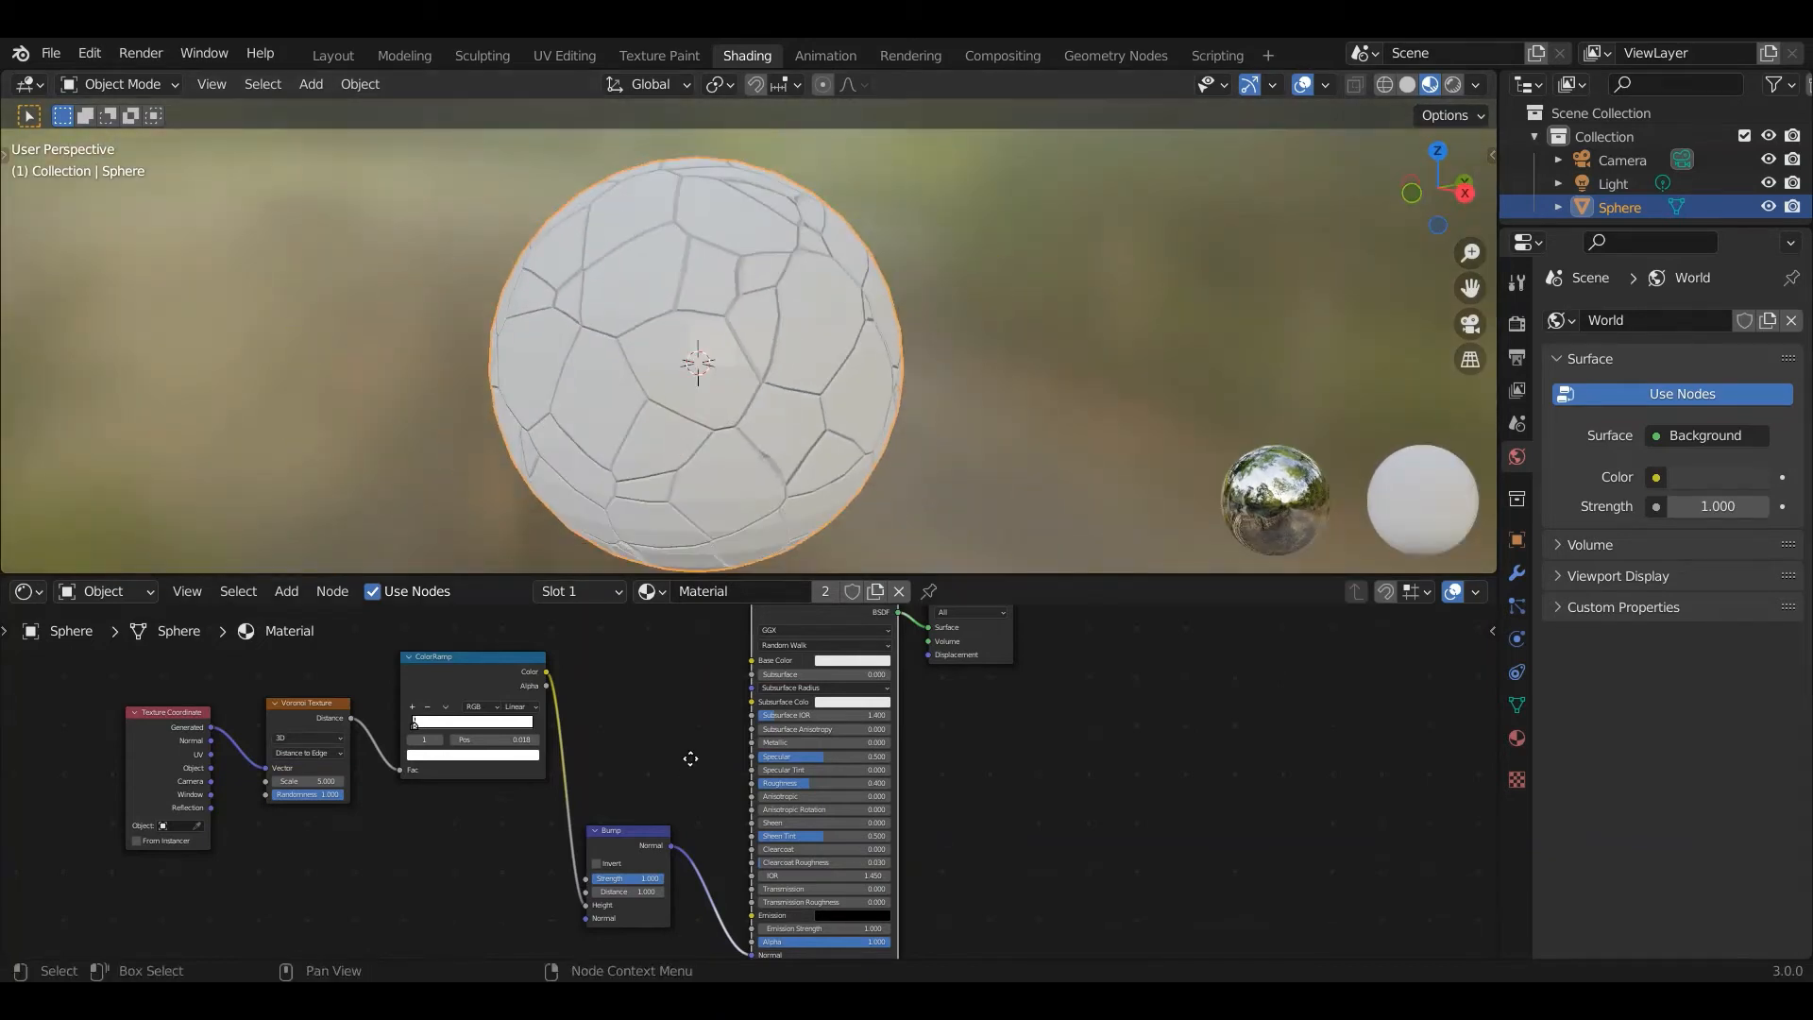
{"action": "middle_click_drag", "start_coordinate": [690, 759], "coordinate": [767, 696]}
{"action": "left_click_drag", "start_coordinate": [704, 815], "coordinate": [666, 815]}
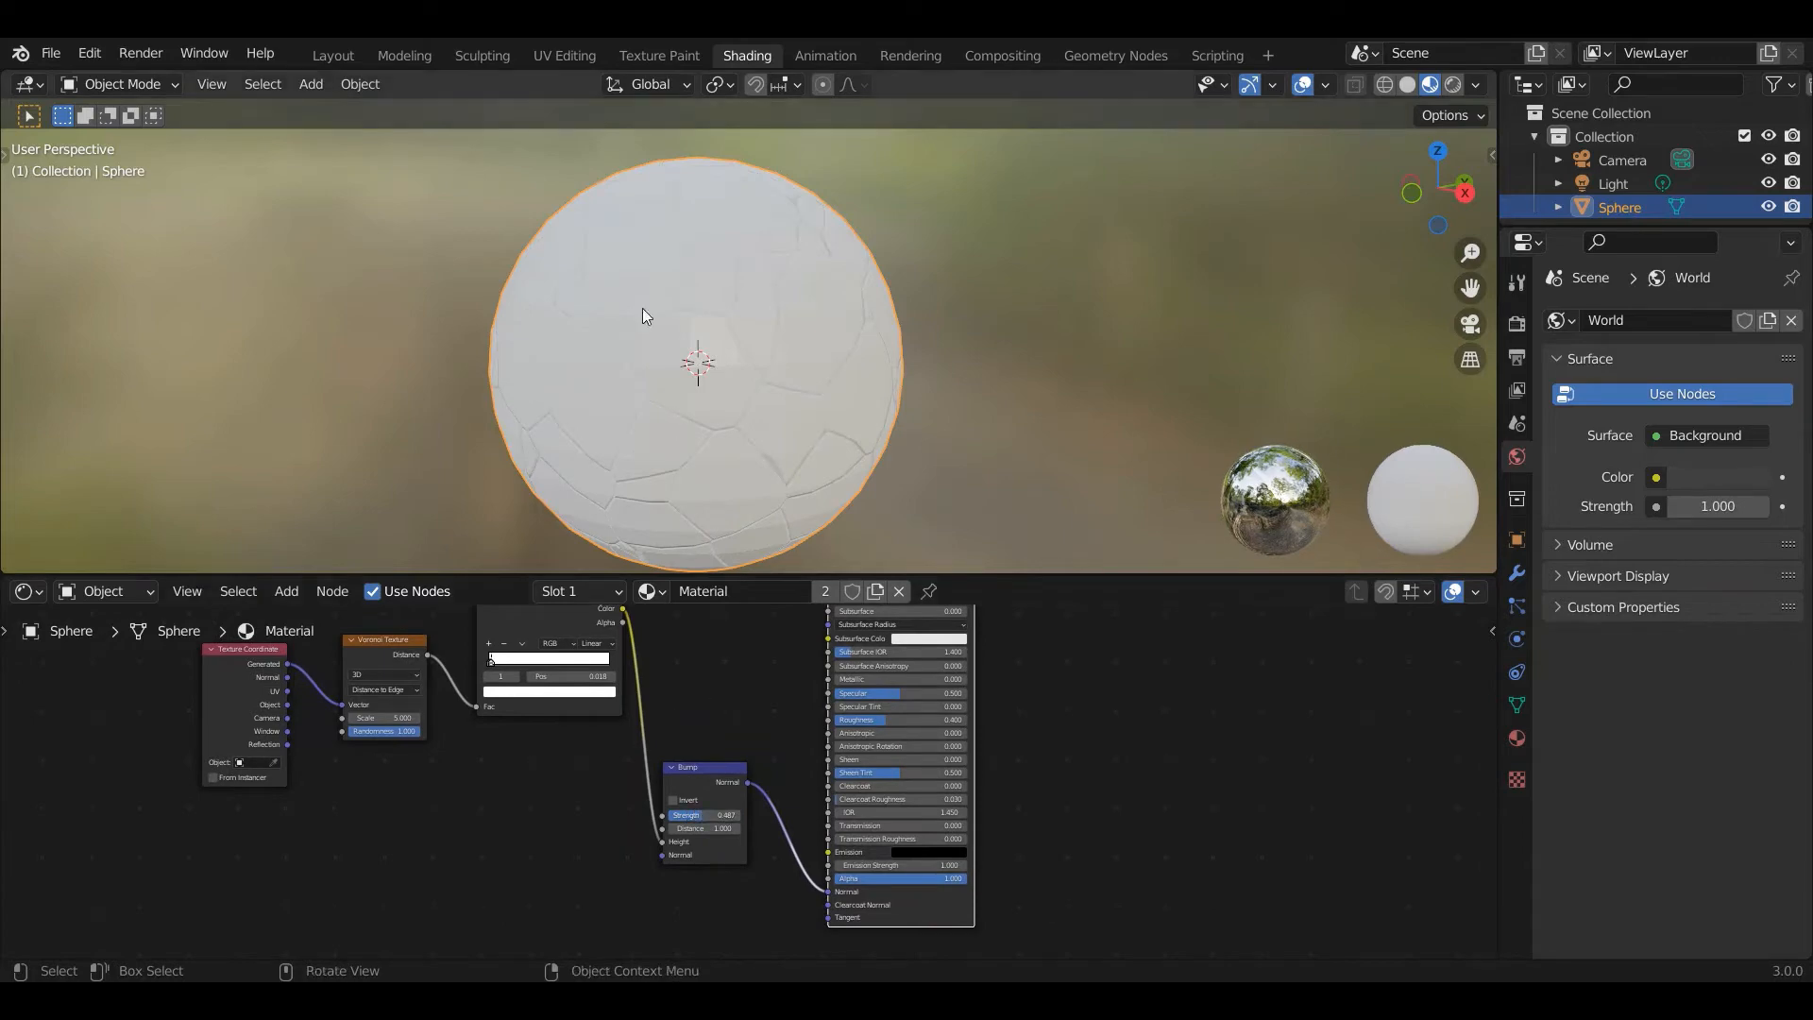
{"action": "middle_click_drag", "start_coordinate": [642, 308], "coordinate": [993, 288]}
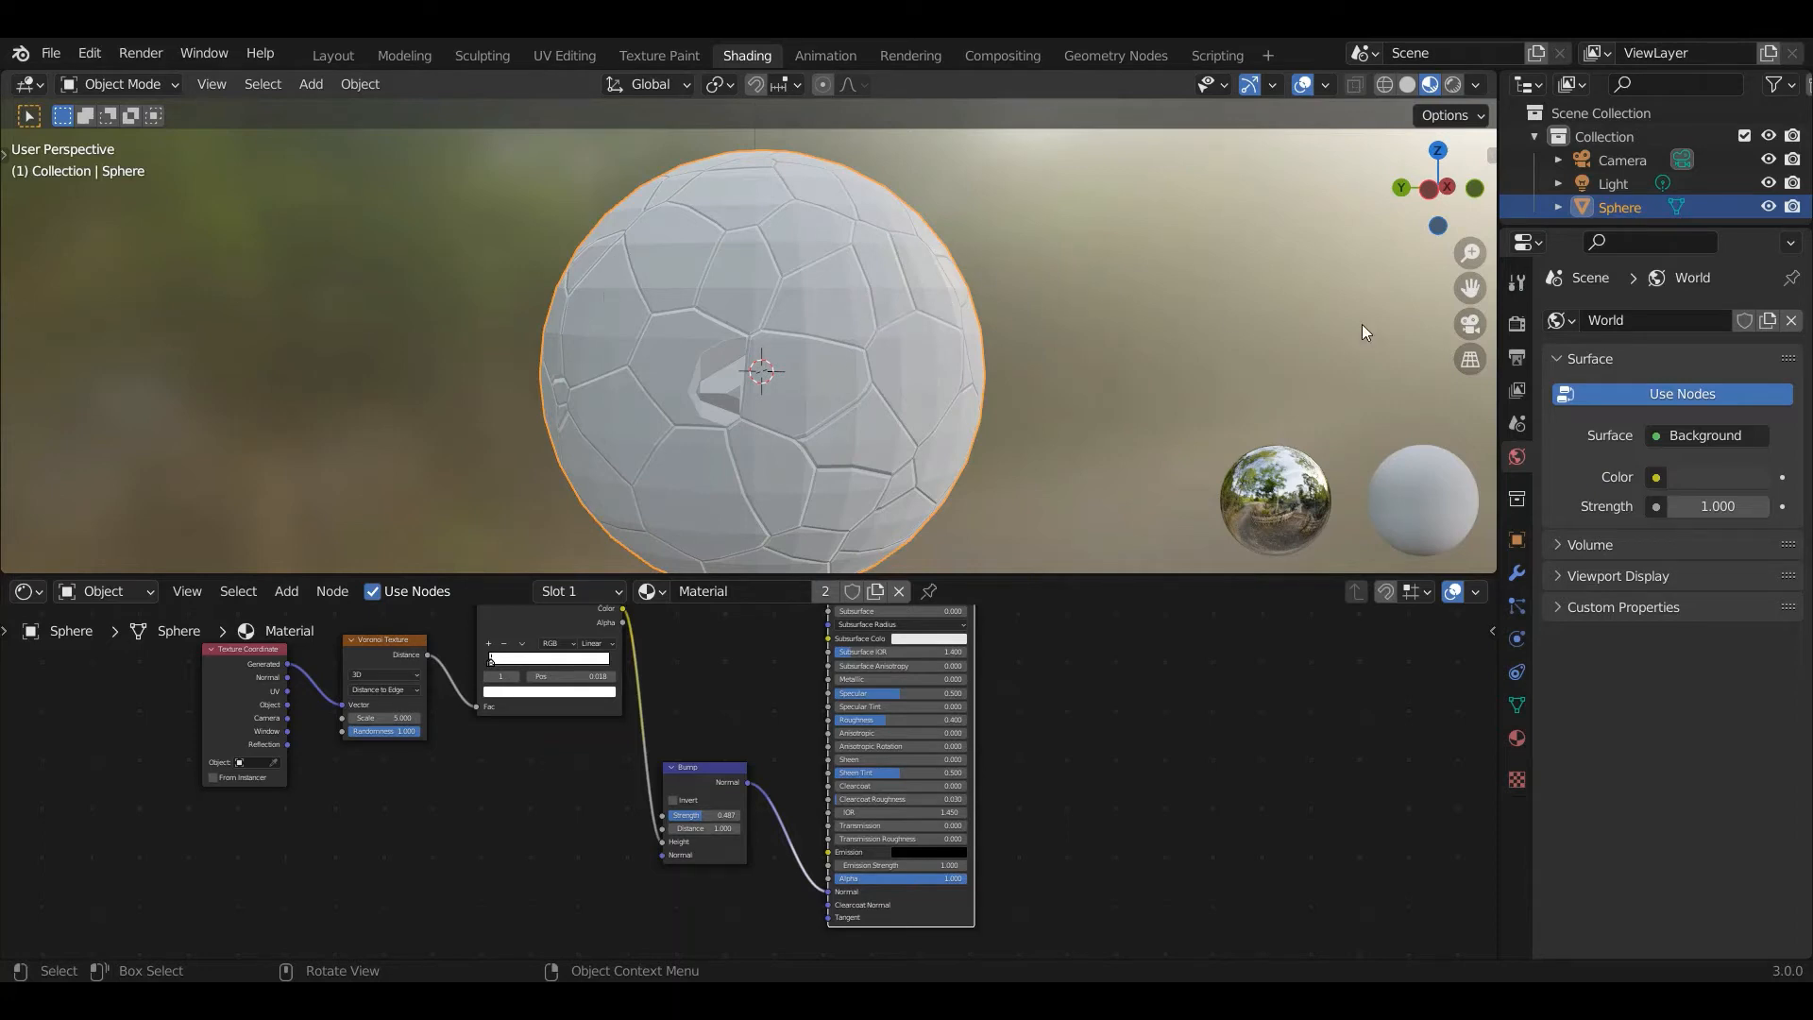
Set the render engine to Cycles with the Experimental feature set on GPU Compute, and show the viewport in Rendered shading.
{"action": "left_click", "coordinate": [1517, 326]}
{"action": "left_click", "coordinate": [1686, 319]}
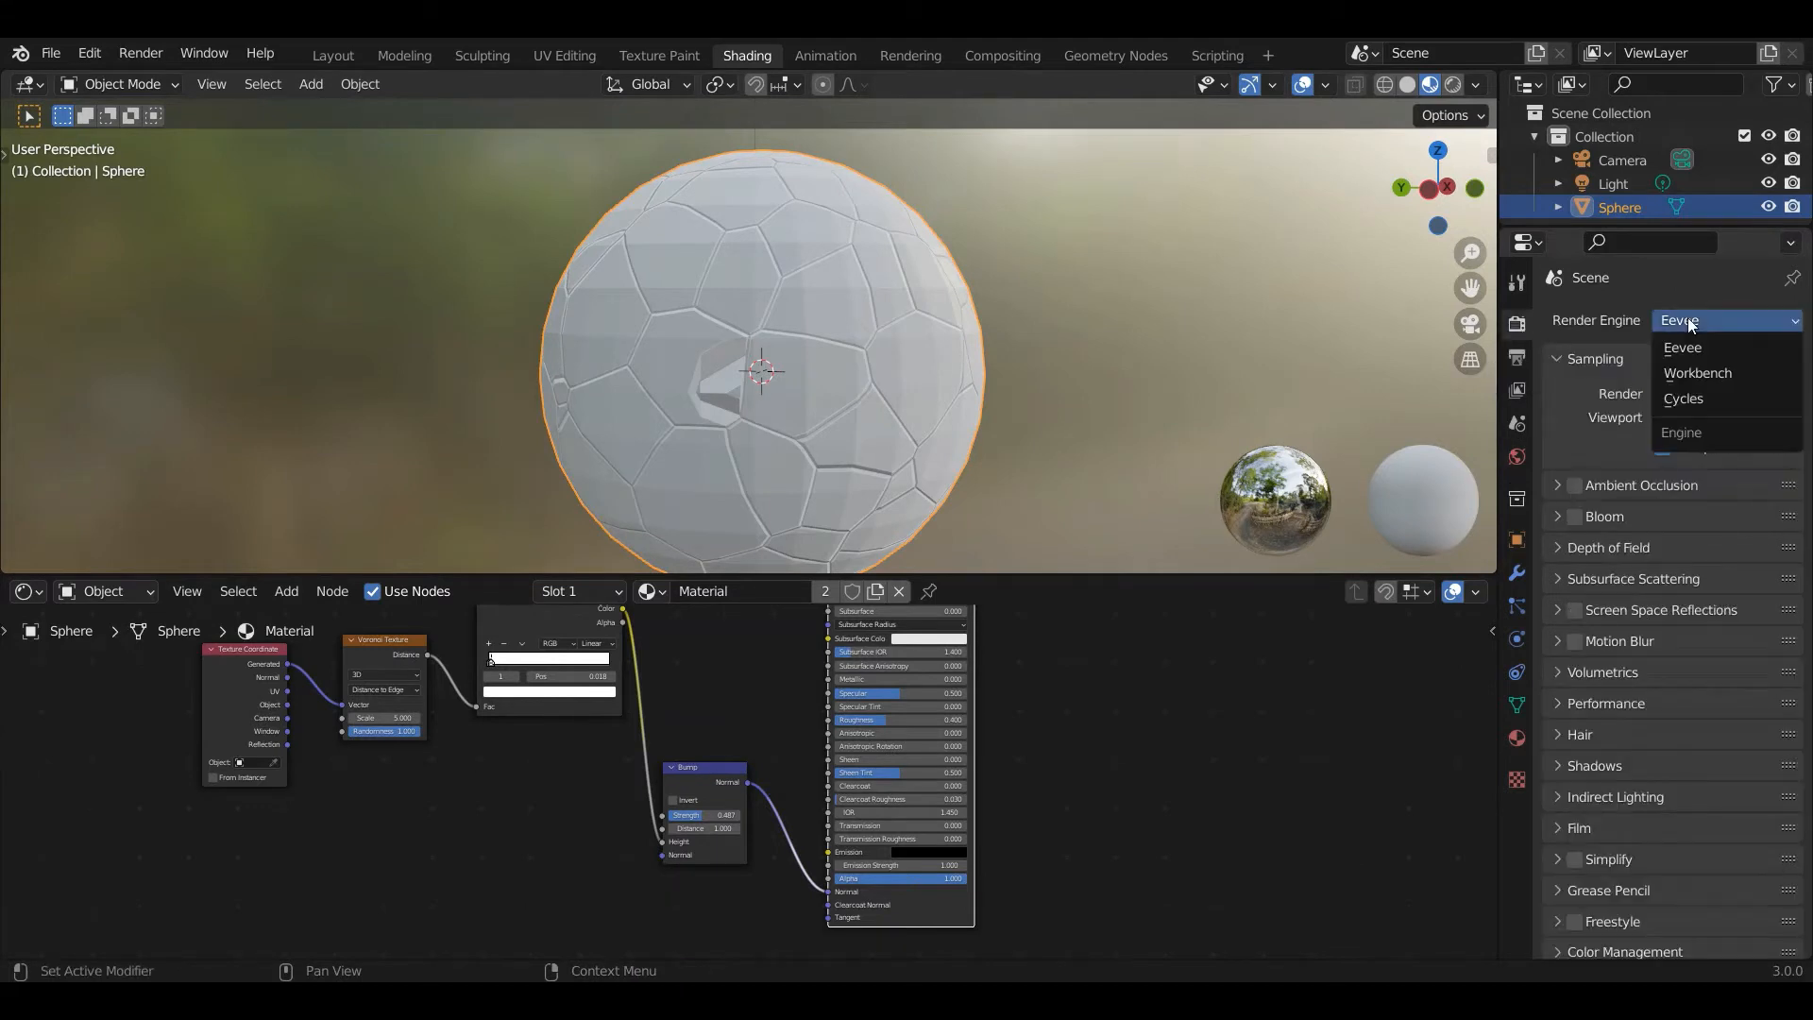
{"action": "left_click", "coordinate": [1702, 397]}
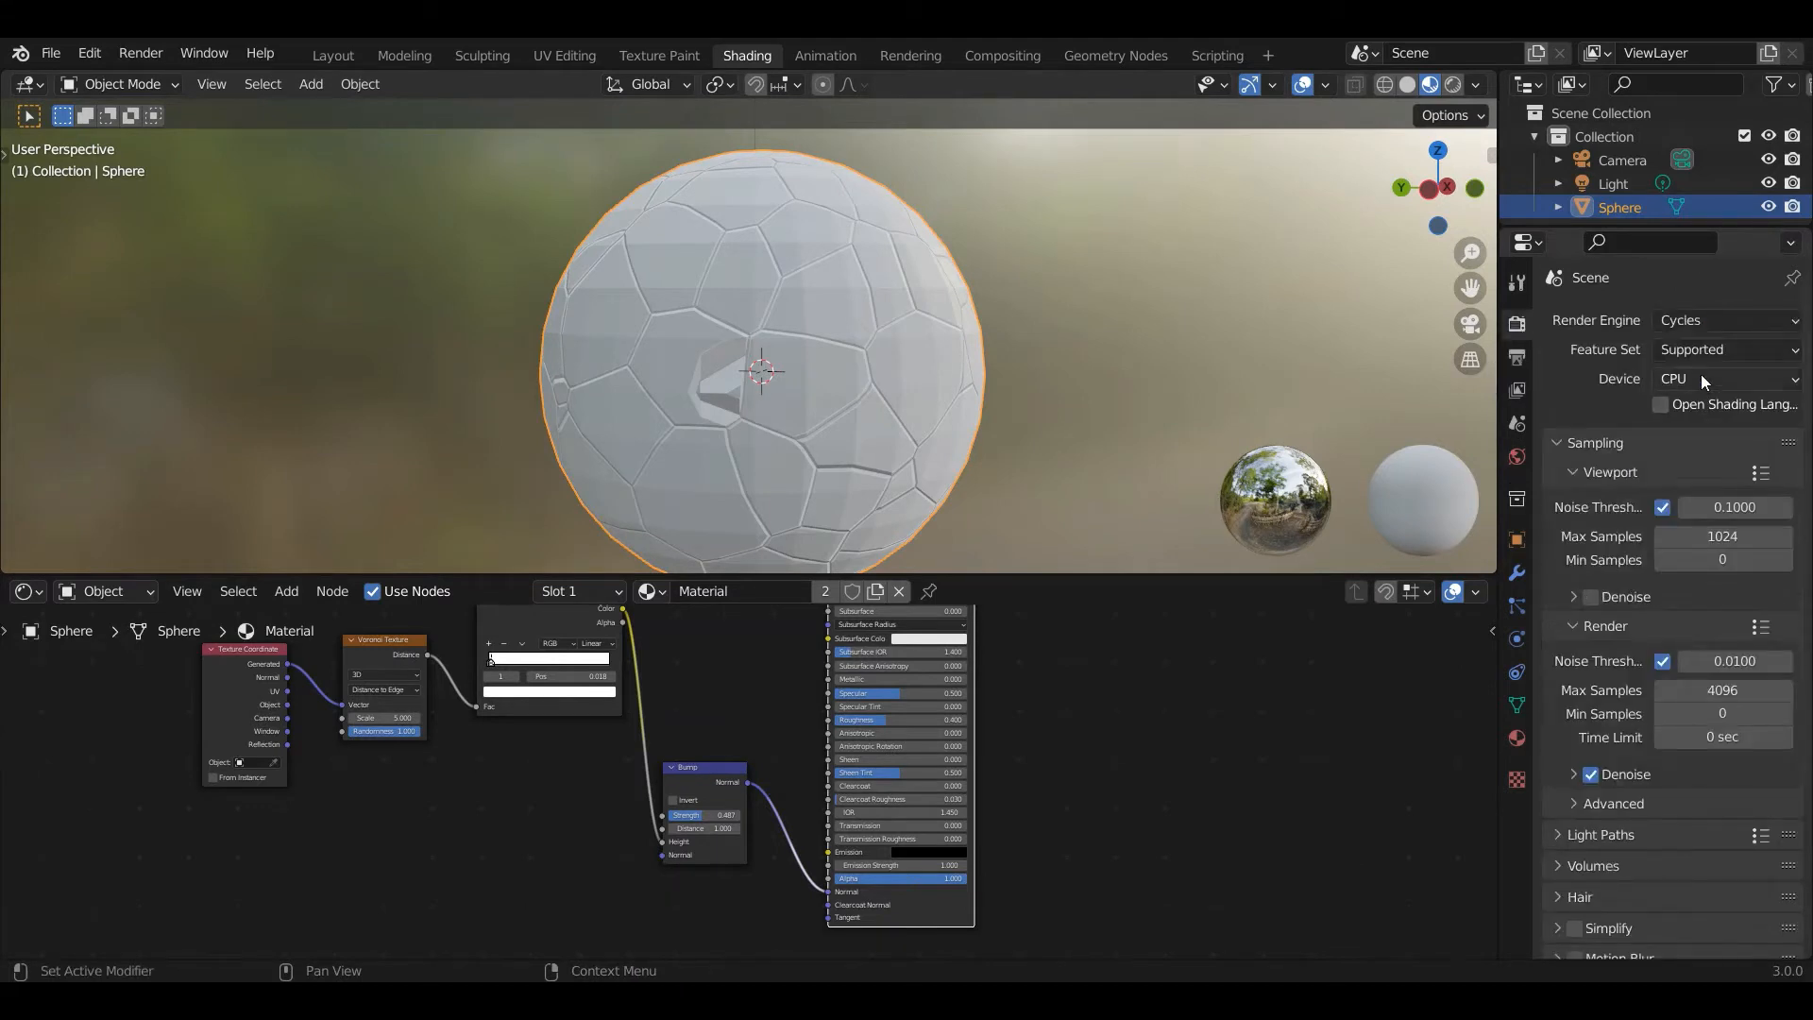
{"action": "left_click", "coordinate": [1705, 349]}
{"action": "left_click", "coordinate": [1714, 403]}
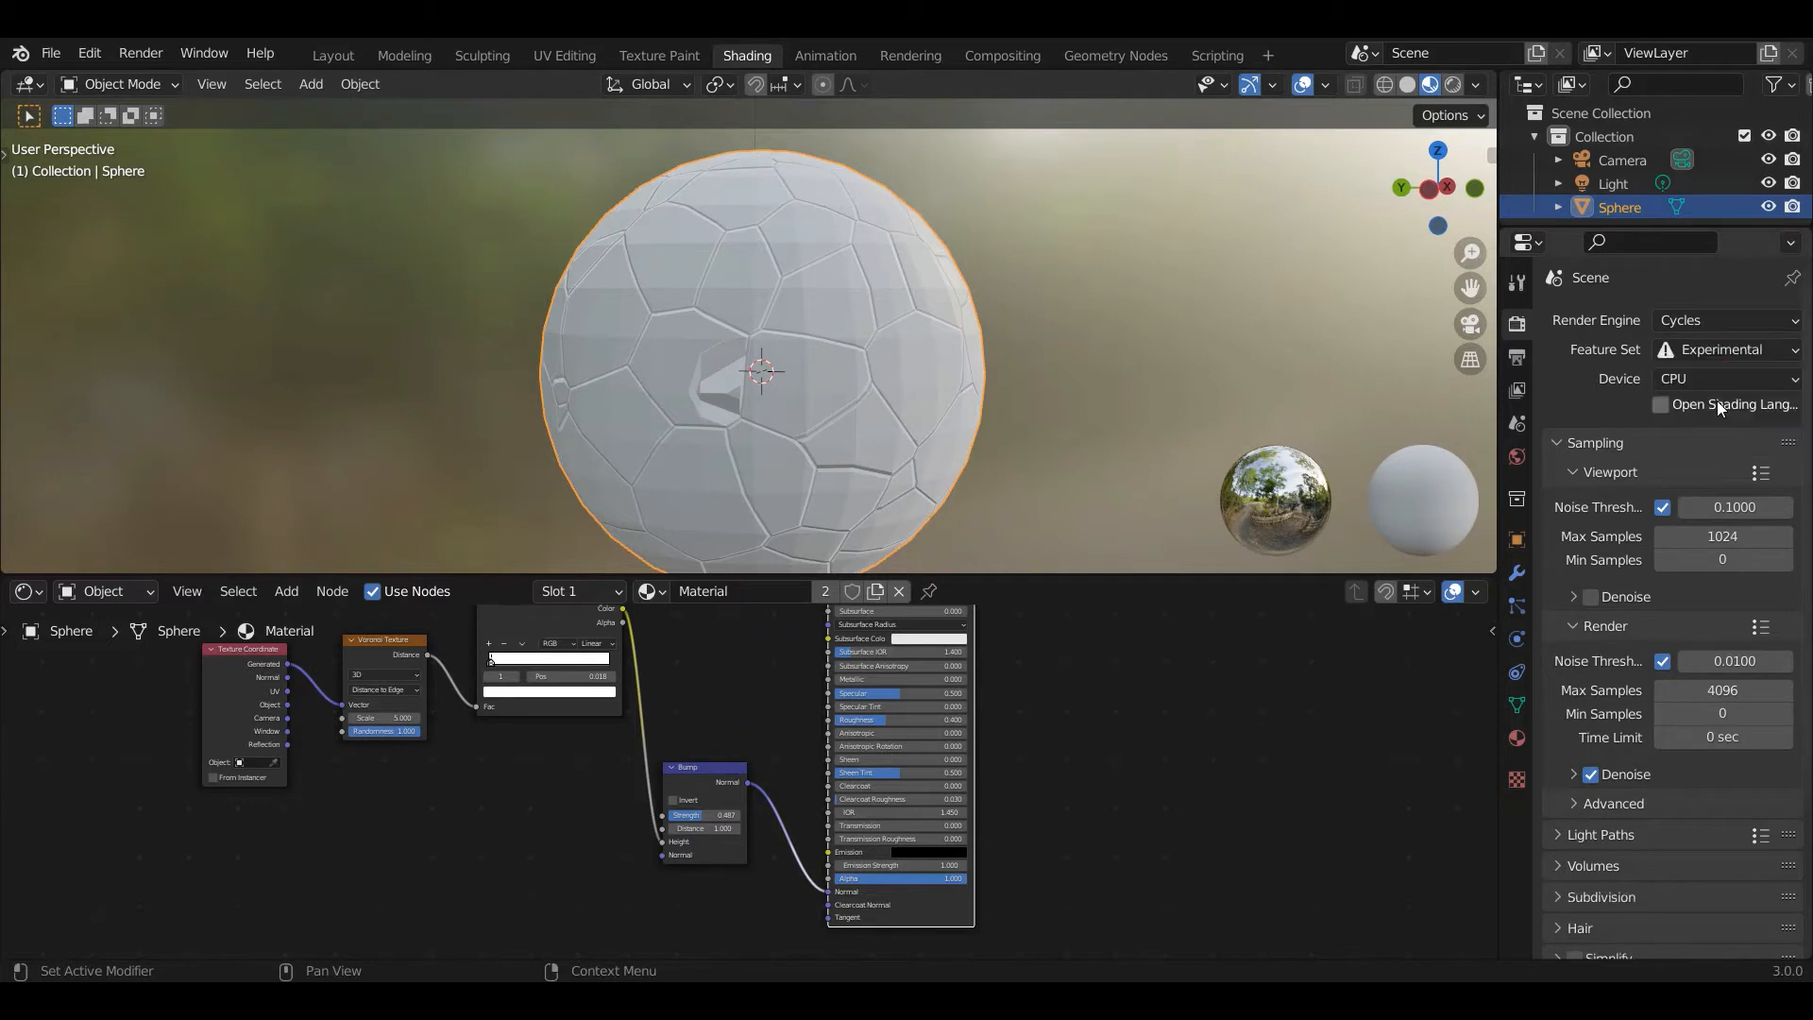
{"action": "left_click", "coordinate": [1730, 376]}
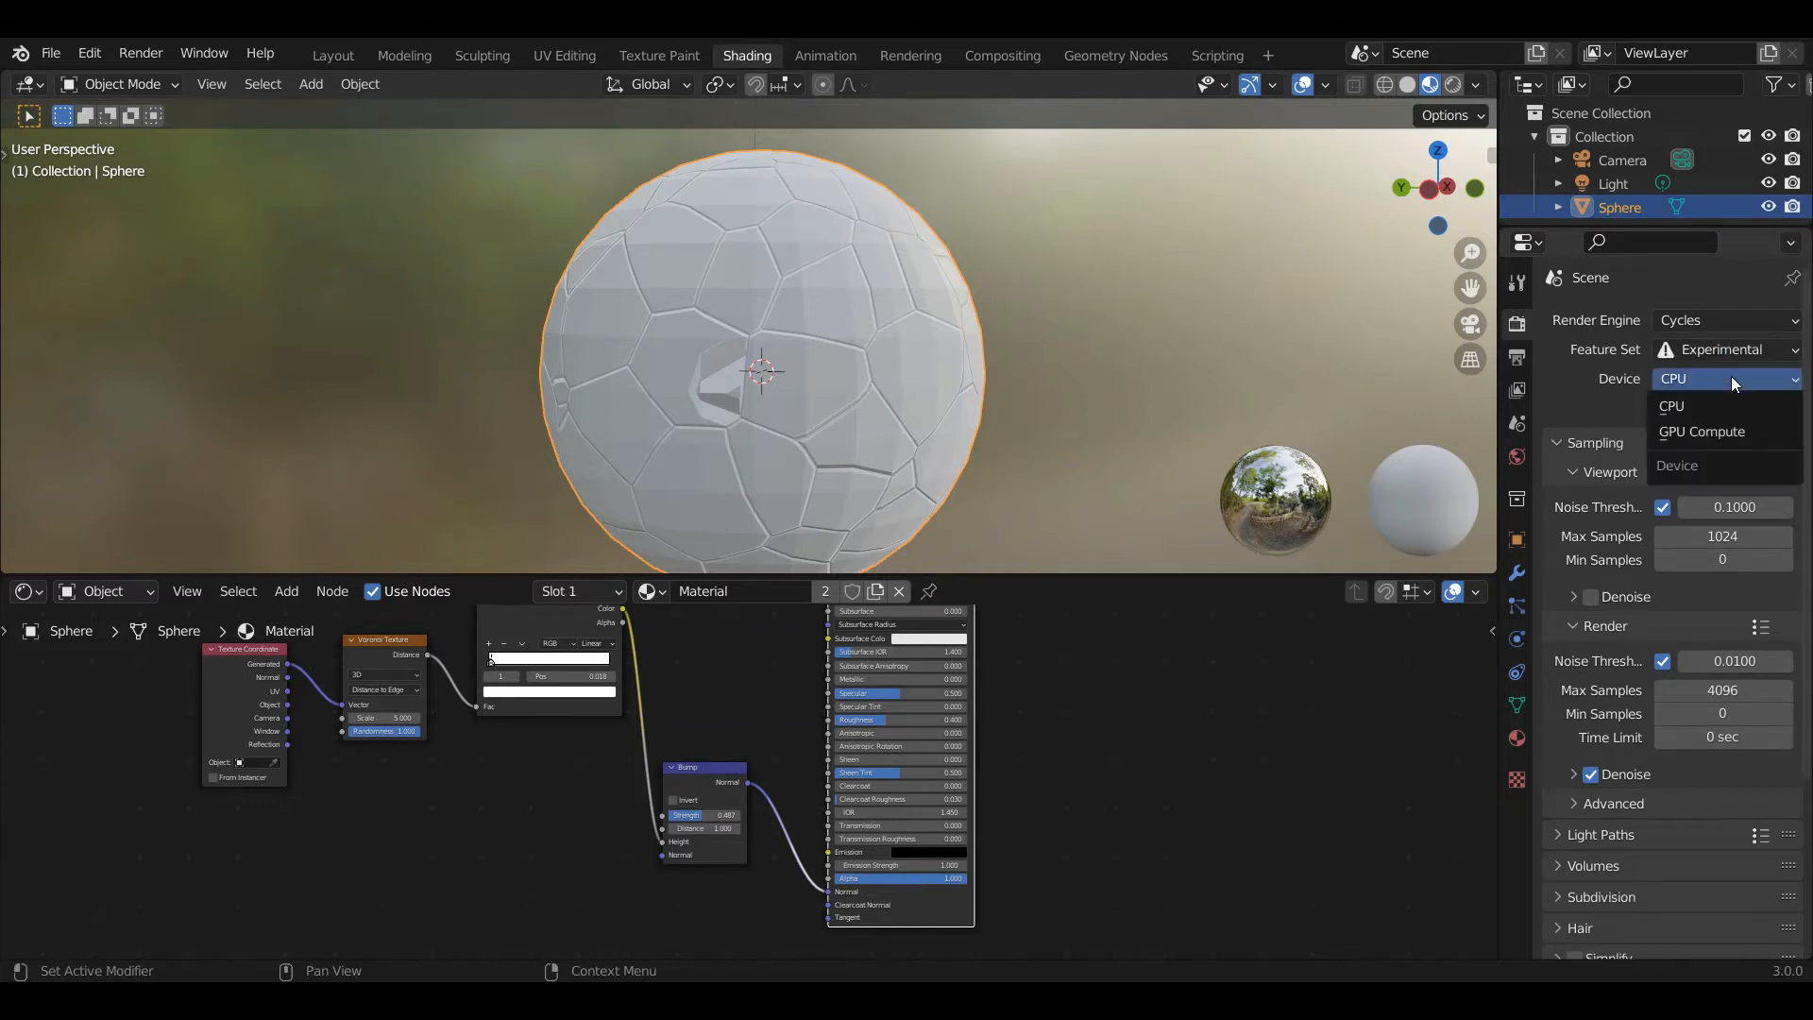
{"action": "left_click", "coordinate": [1721, 439]}
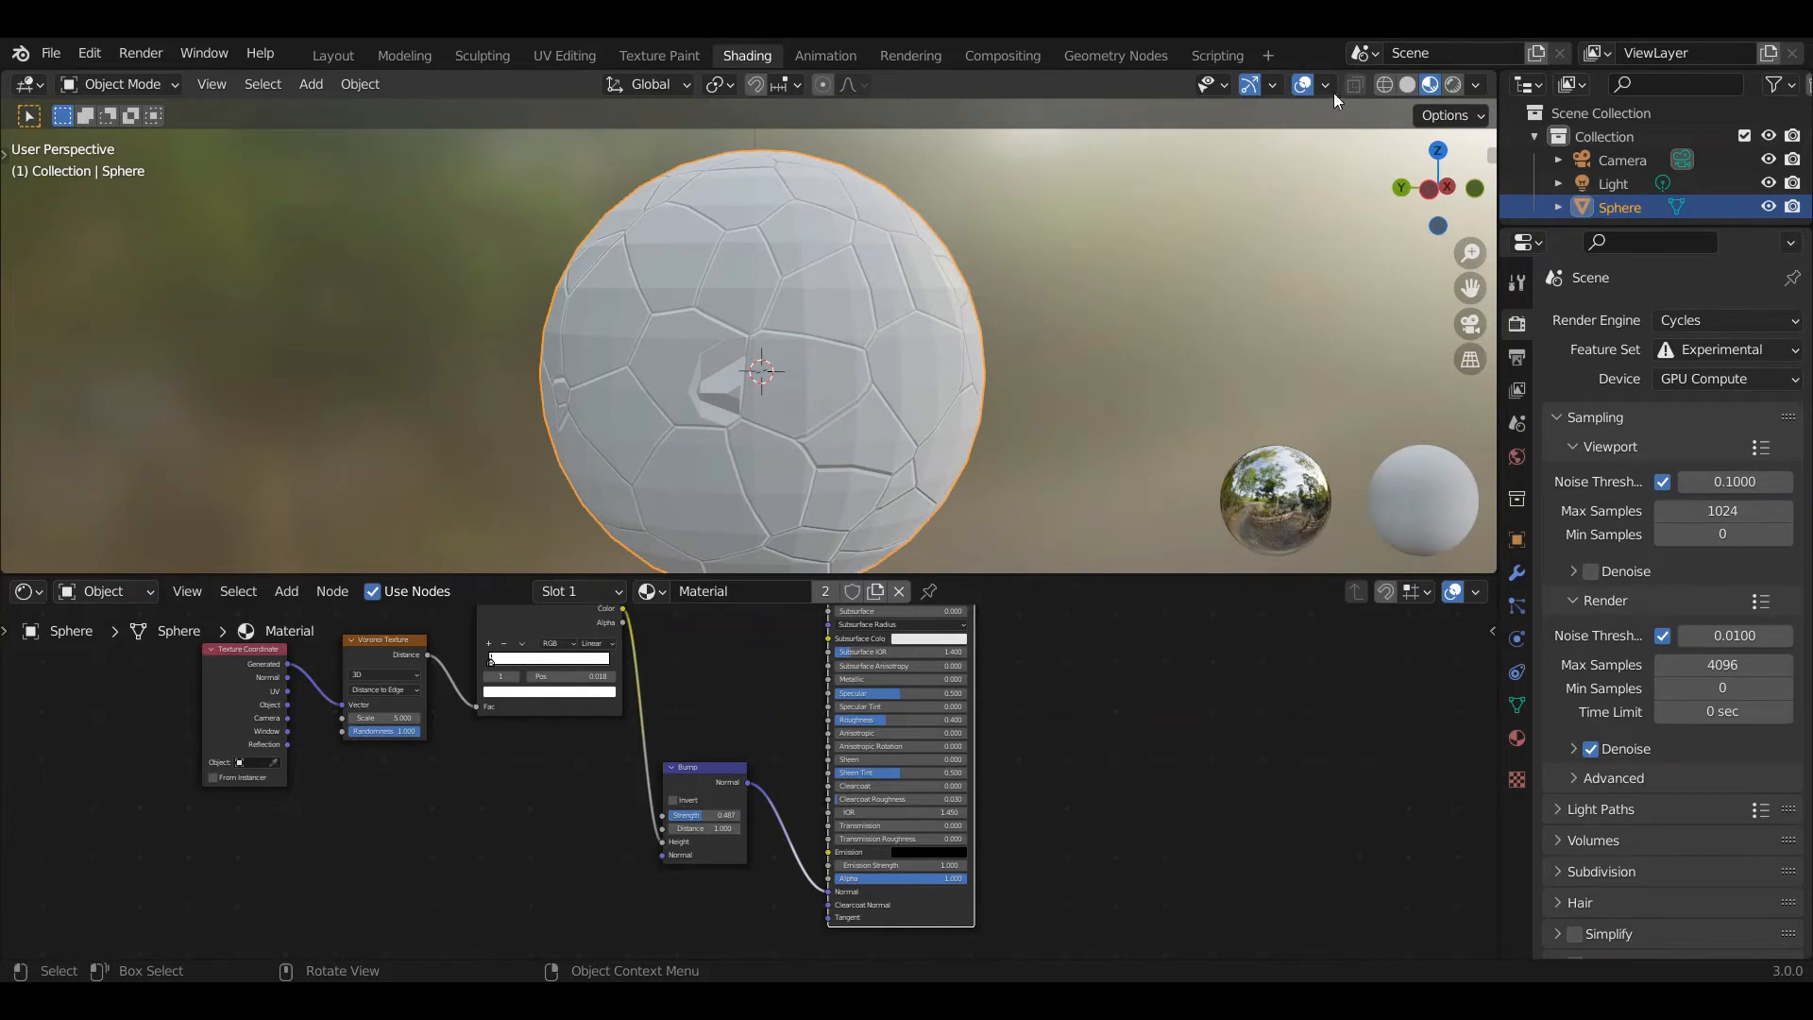
{"action": "left_click", "coordinate": [1452, 84]}
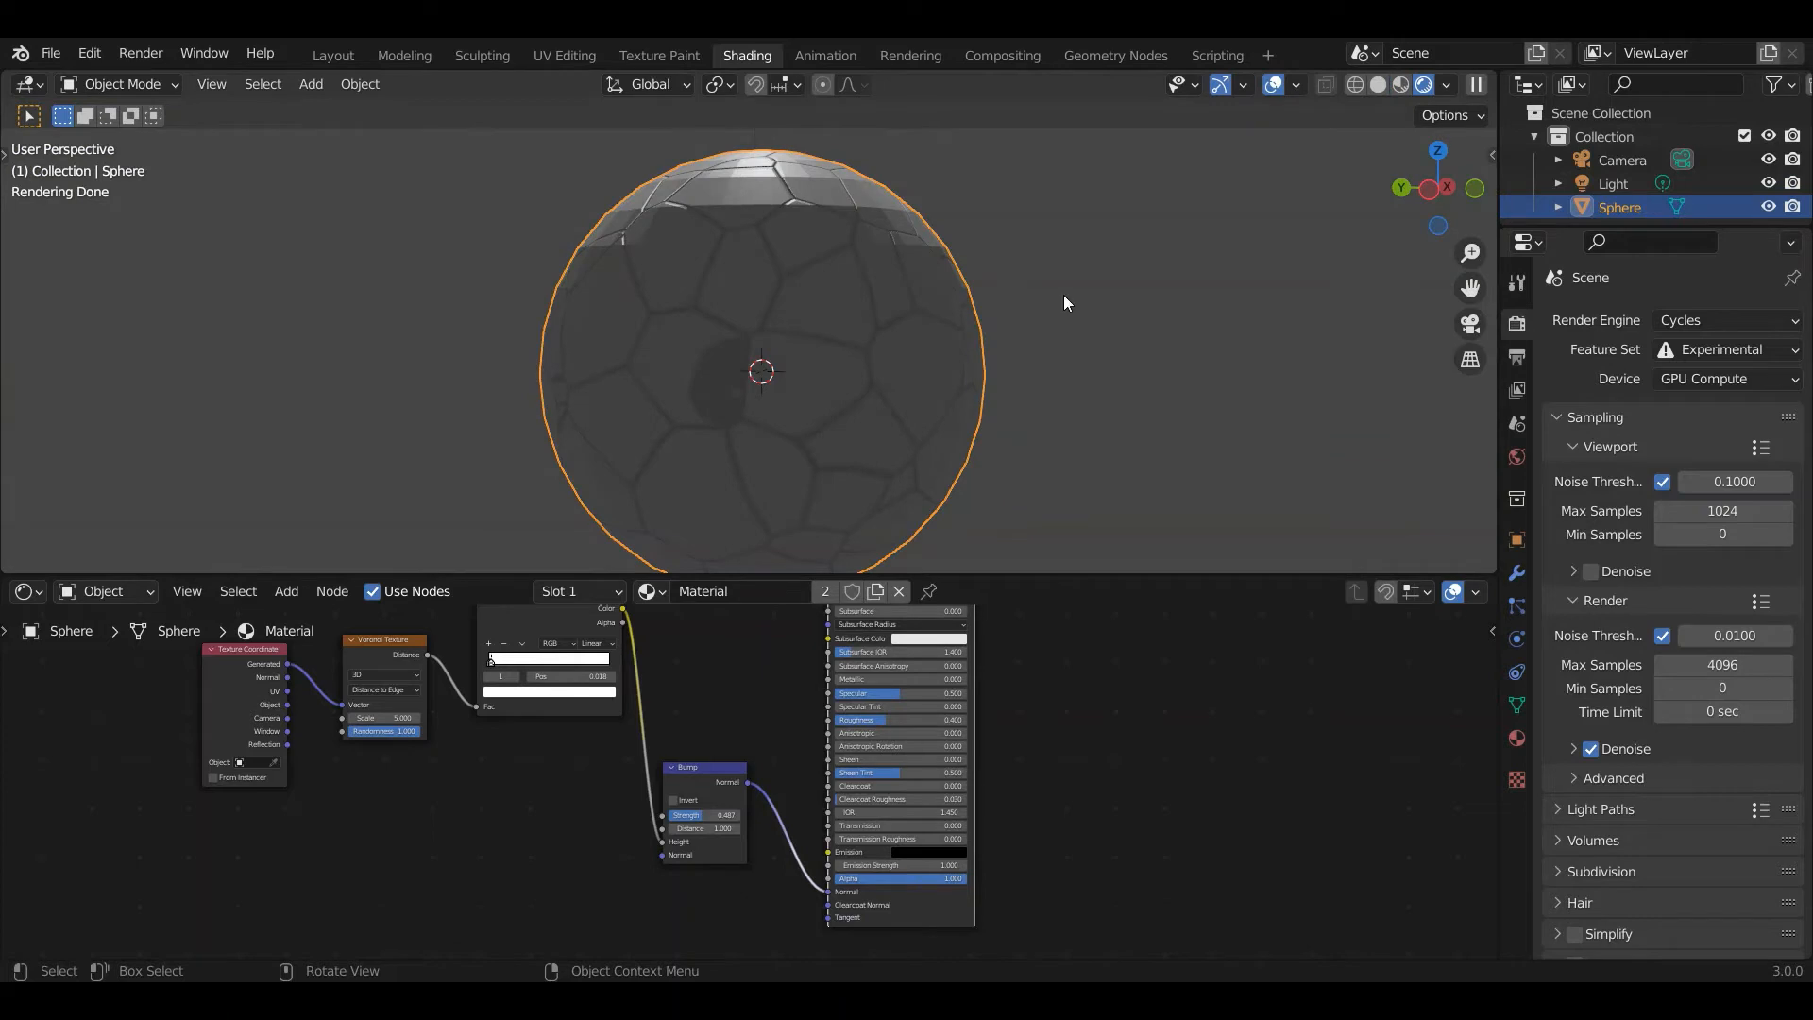
{"action": "middle_click_drag", "start_coordinate": [1063, 295], "coordinate": [677, 296]}
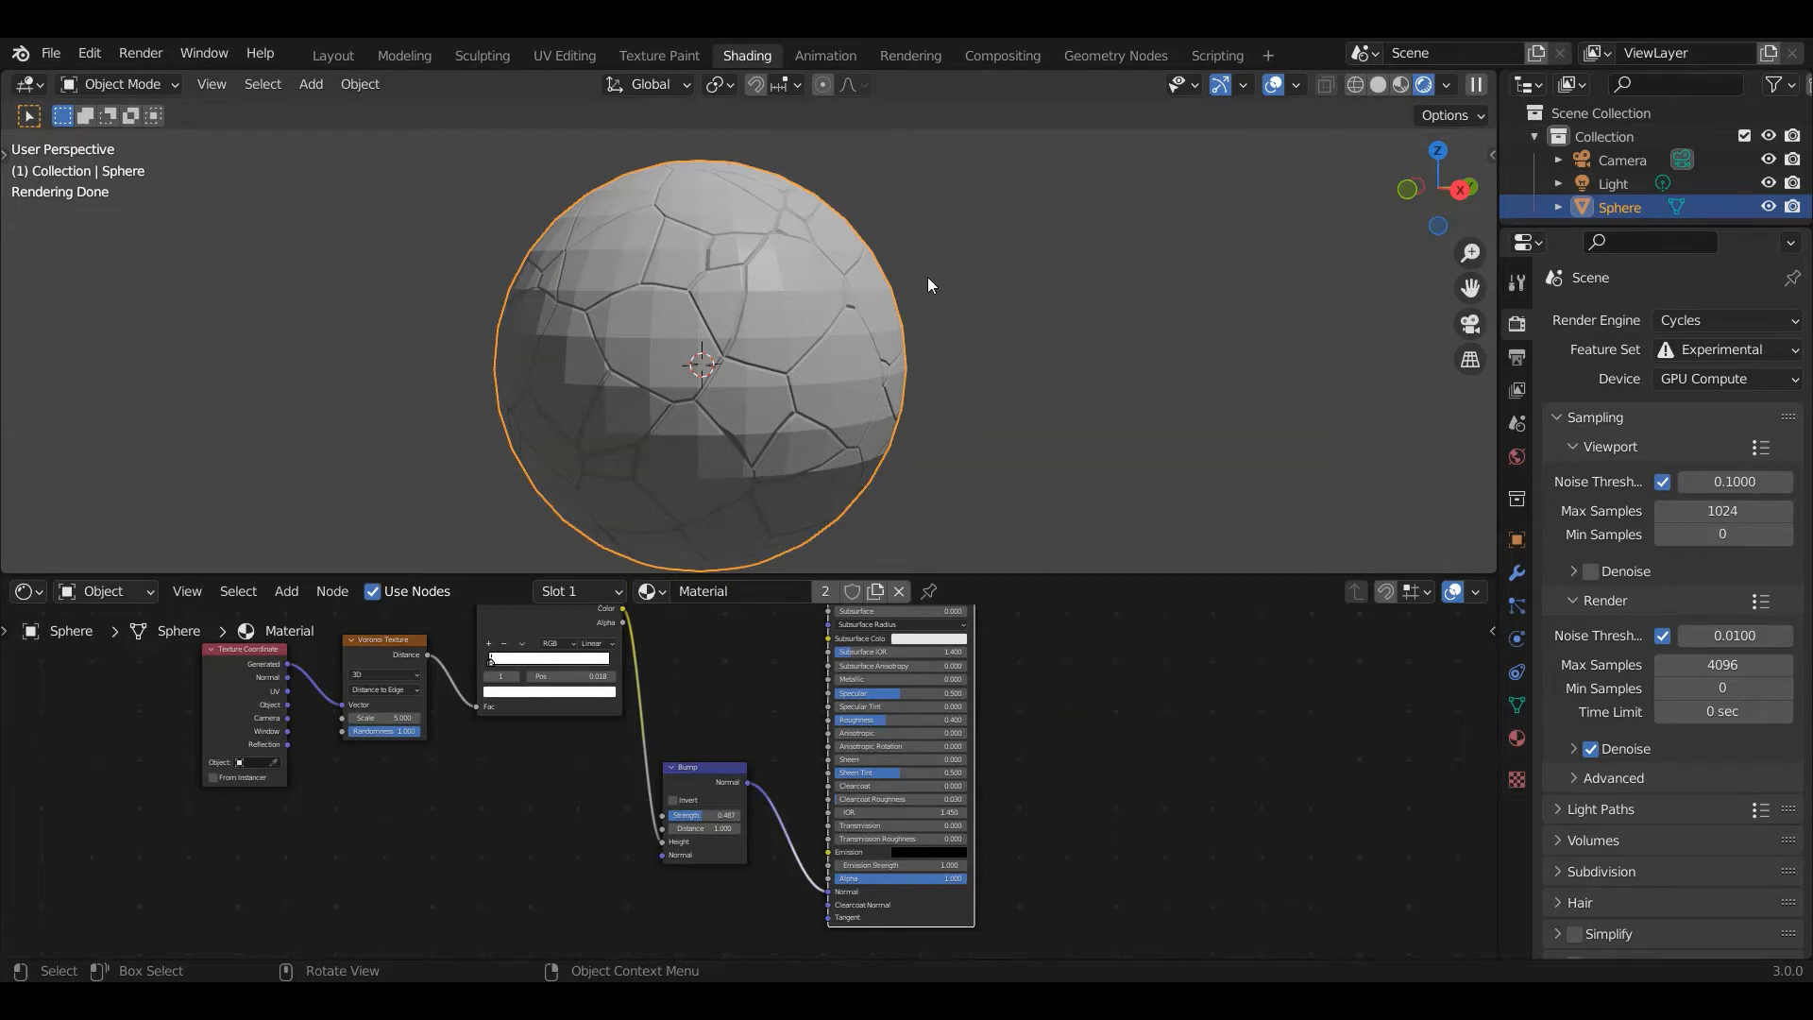
Add a Subdivision Surface modifier to the sphere.
{"action": "left_click", "coordinate": [1517, 574]}
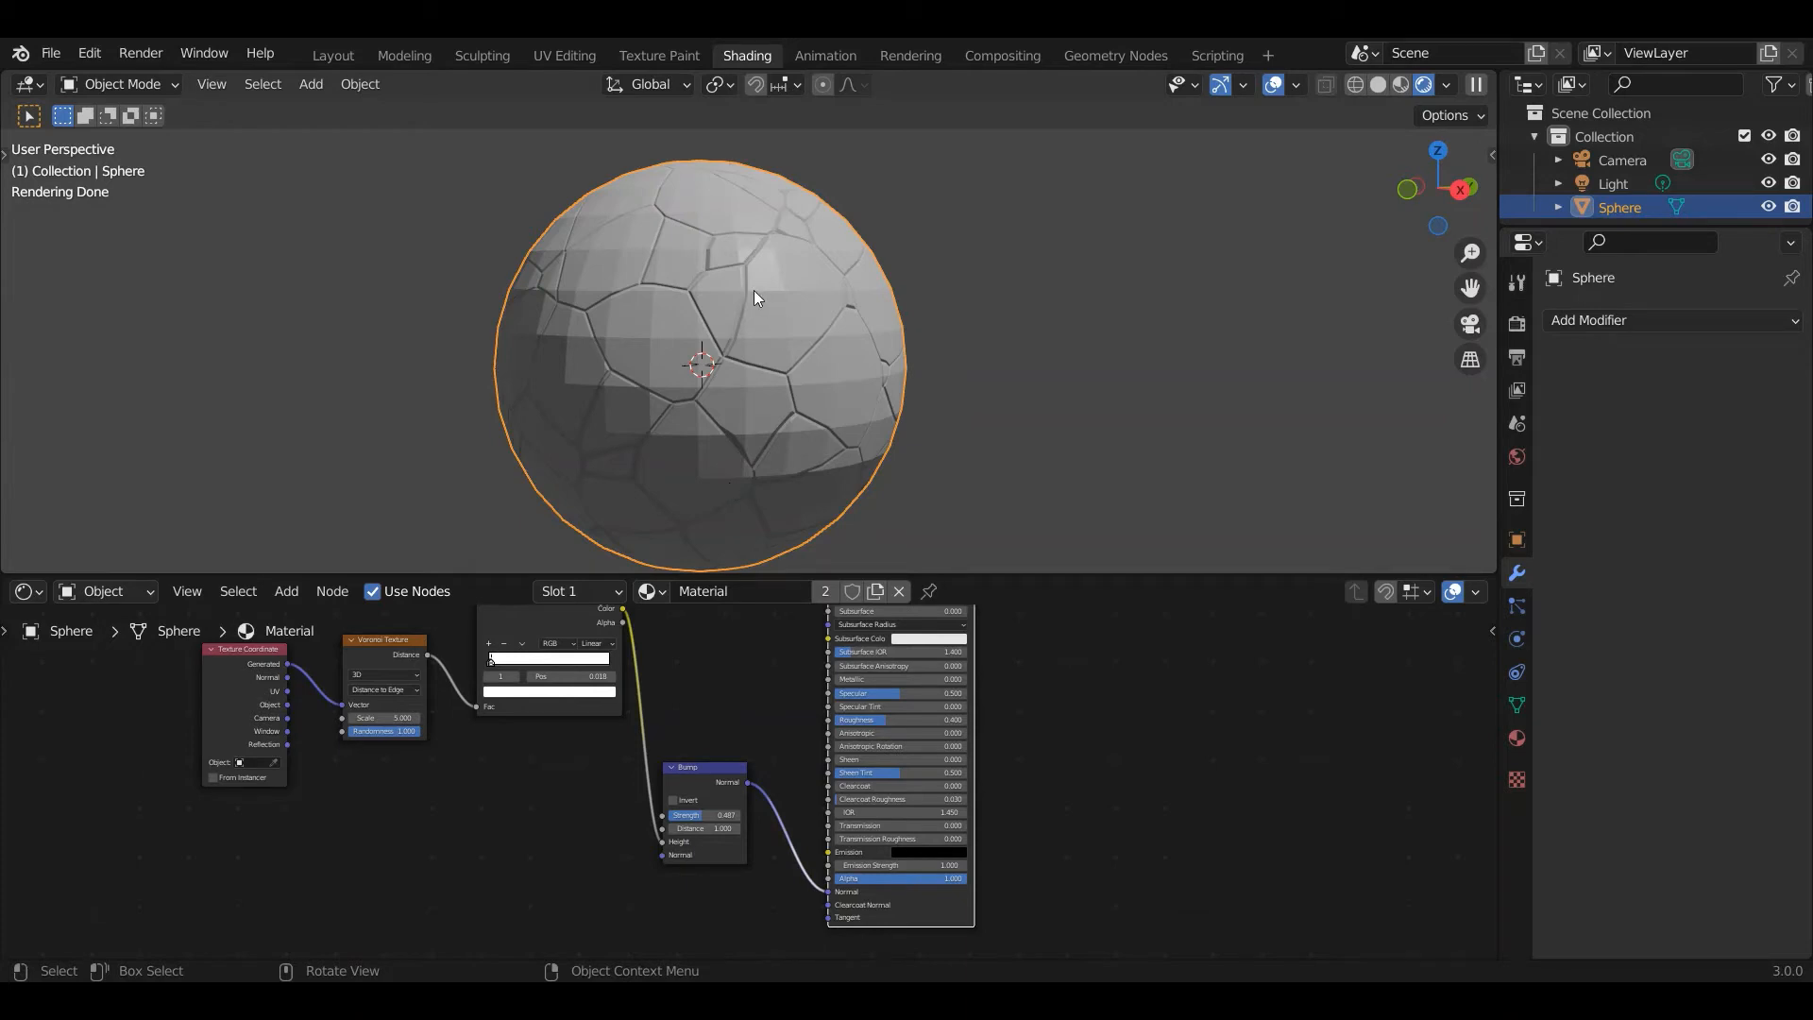
{"action": "left_click", "coordinate": [1595, 321]}
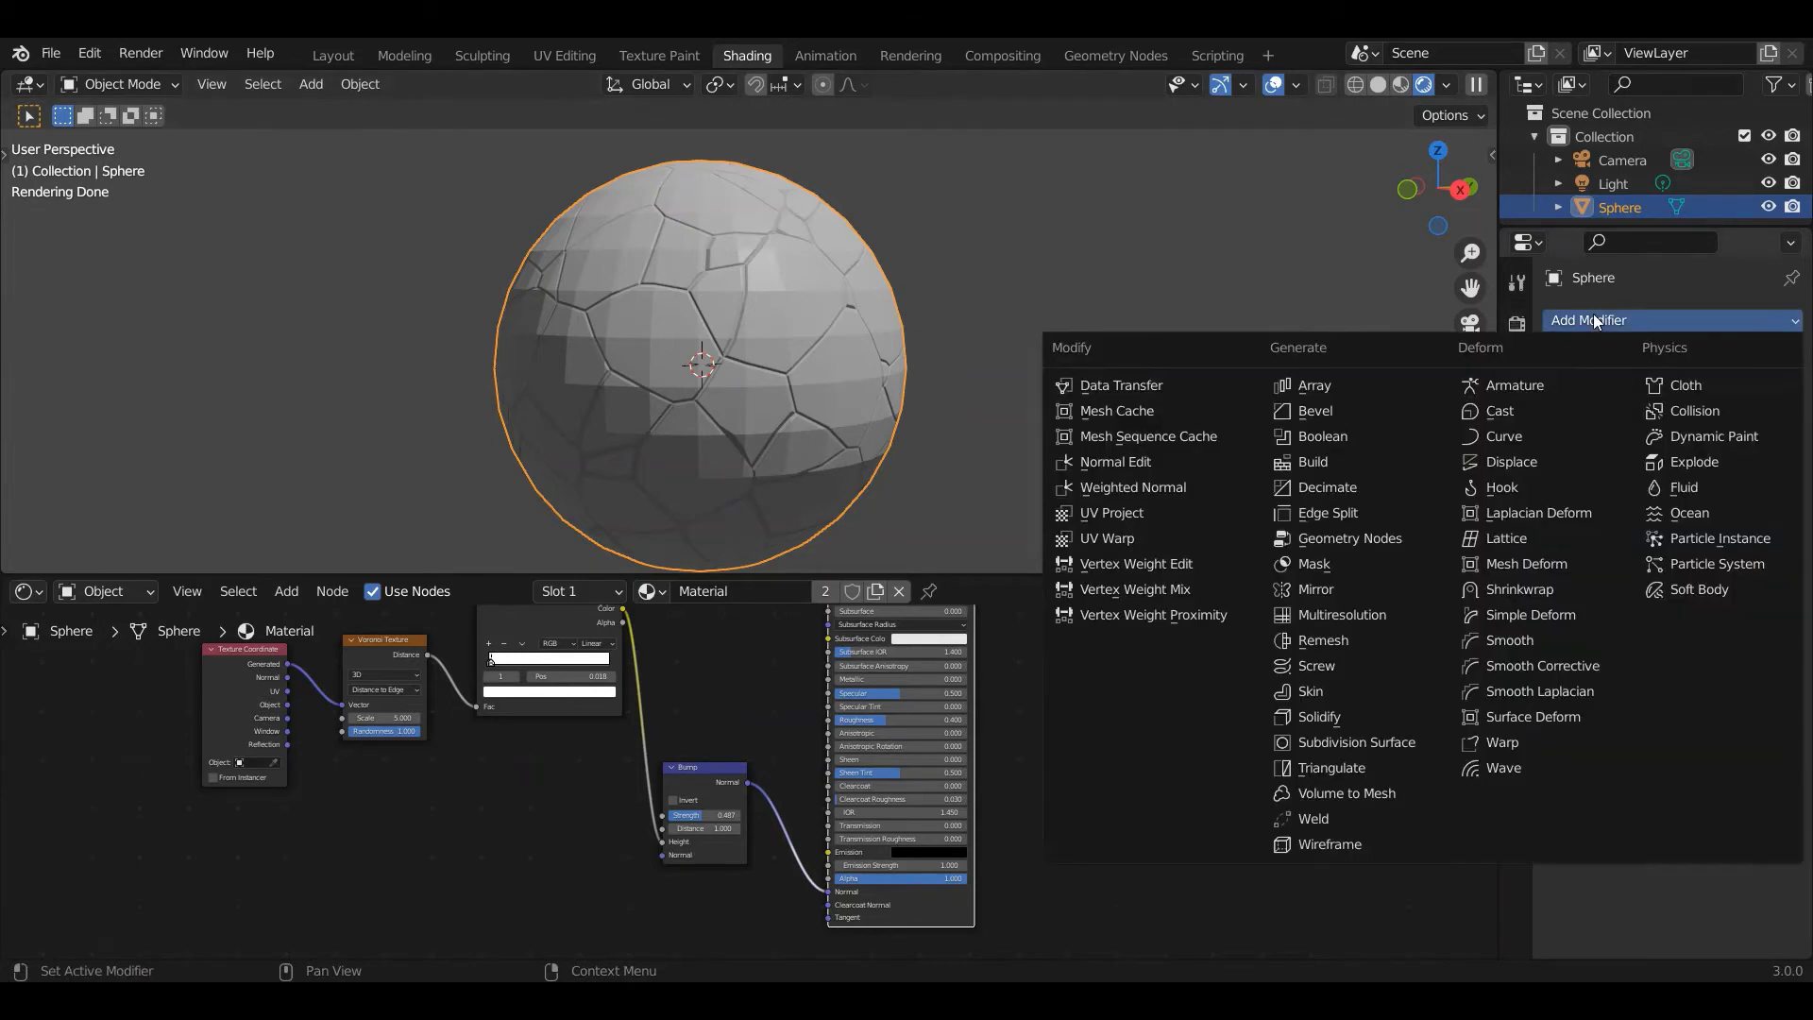
{"action": "left_click", "coordinate": [1374, 742]}
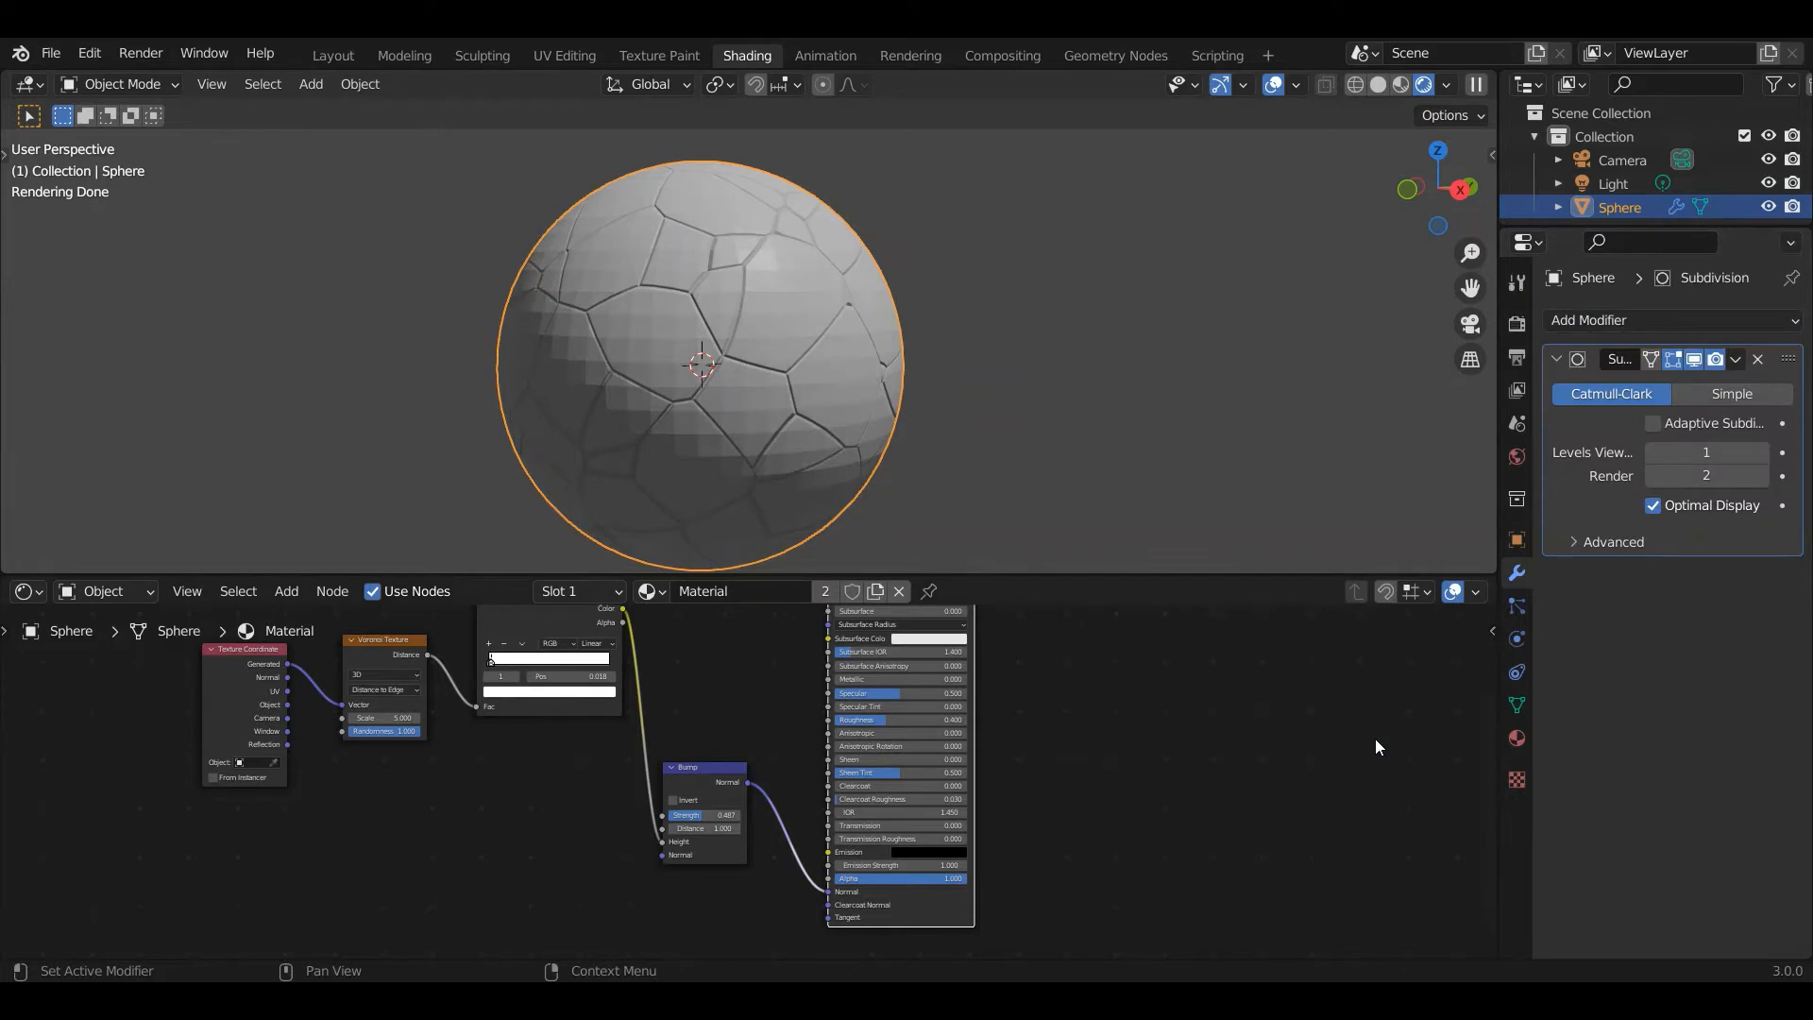
{"action": "left_click", "coordinate": [1760, 453]}
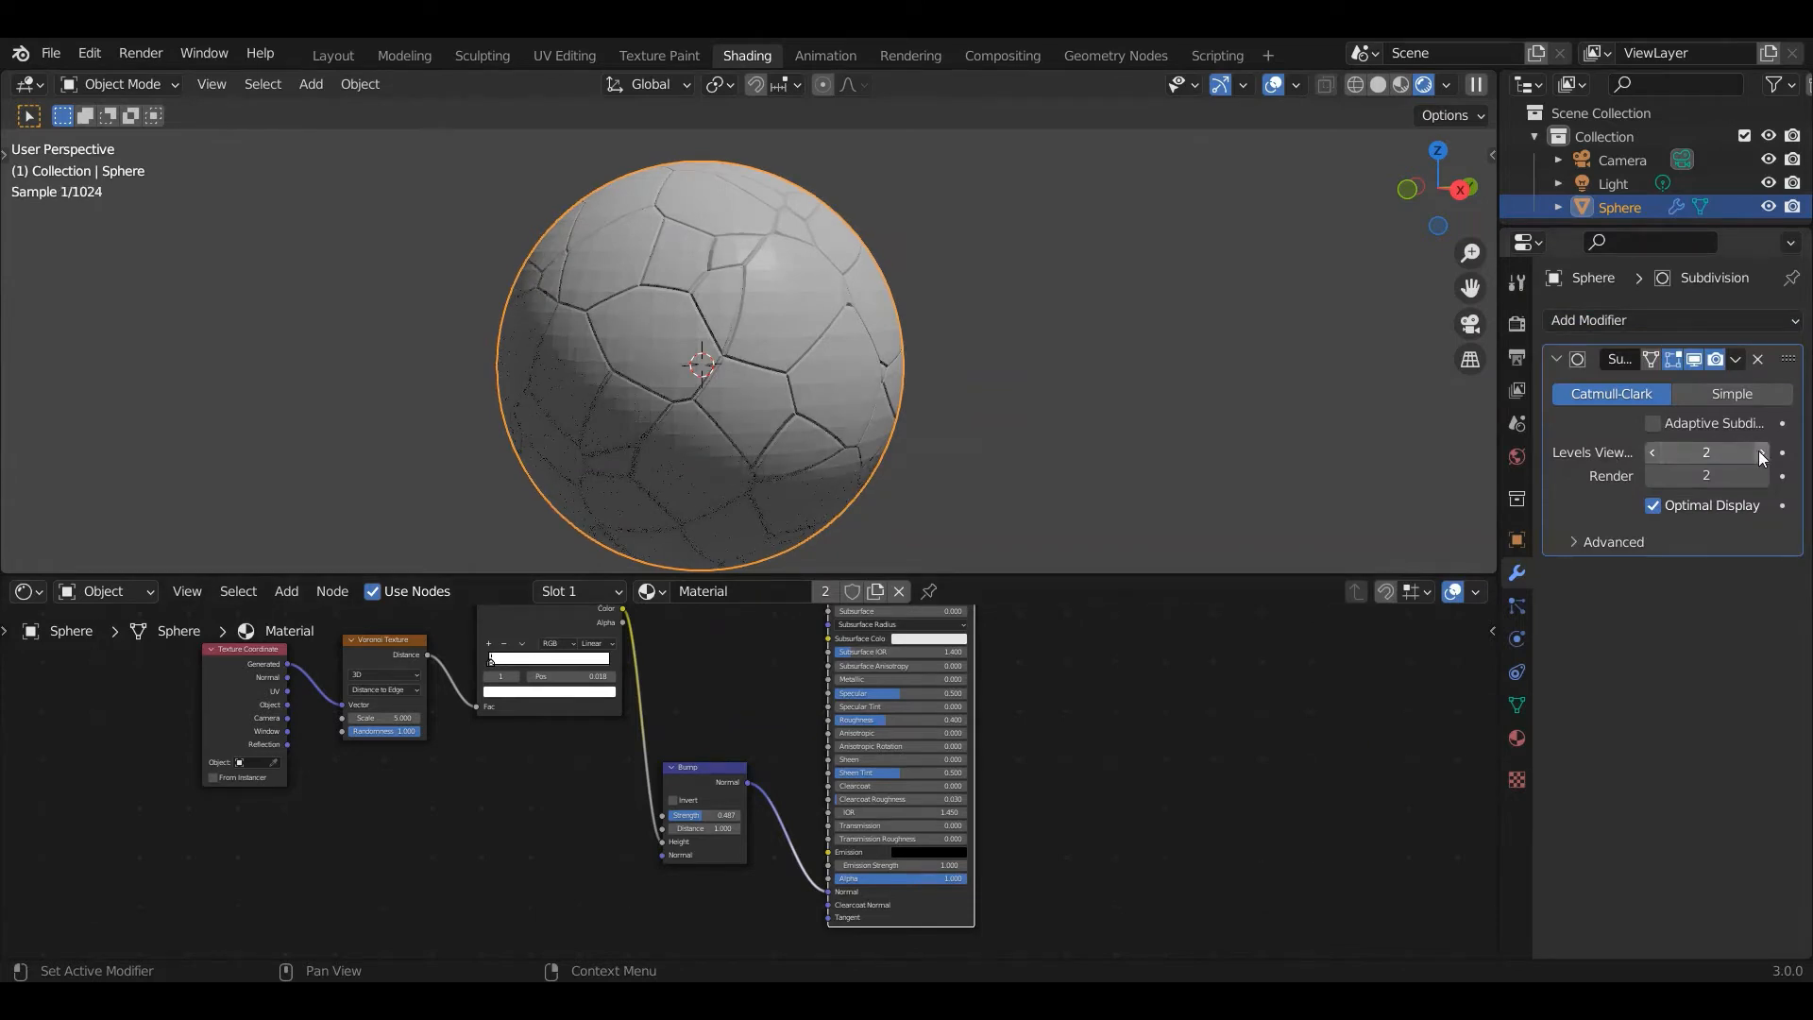
{"action": "left_click", "coordinate": [1761, 453]}
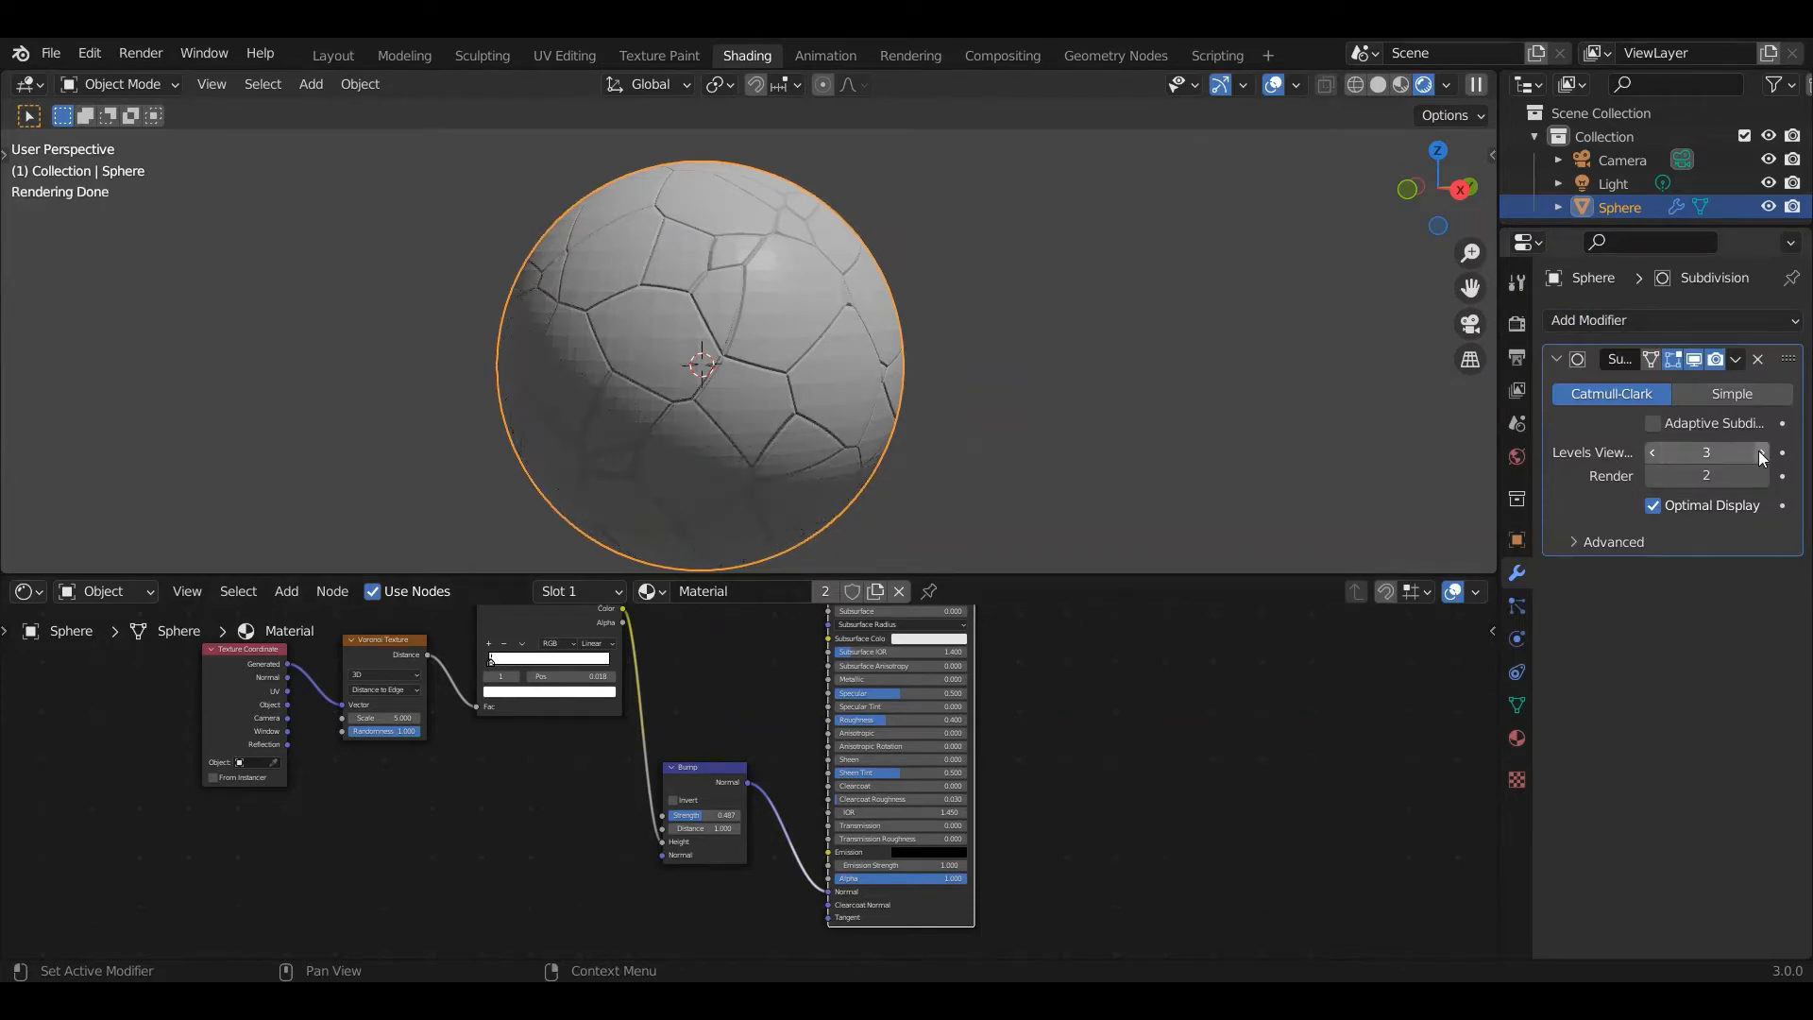
{"action": "left_click", "coordinate": [1652, 452]}
{"action": "left_click", "coordinate": [1652, 452]}
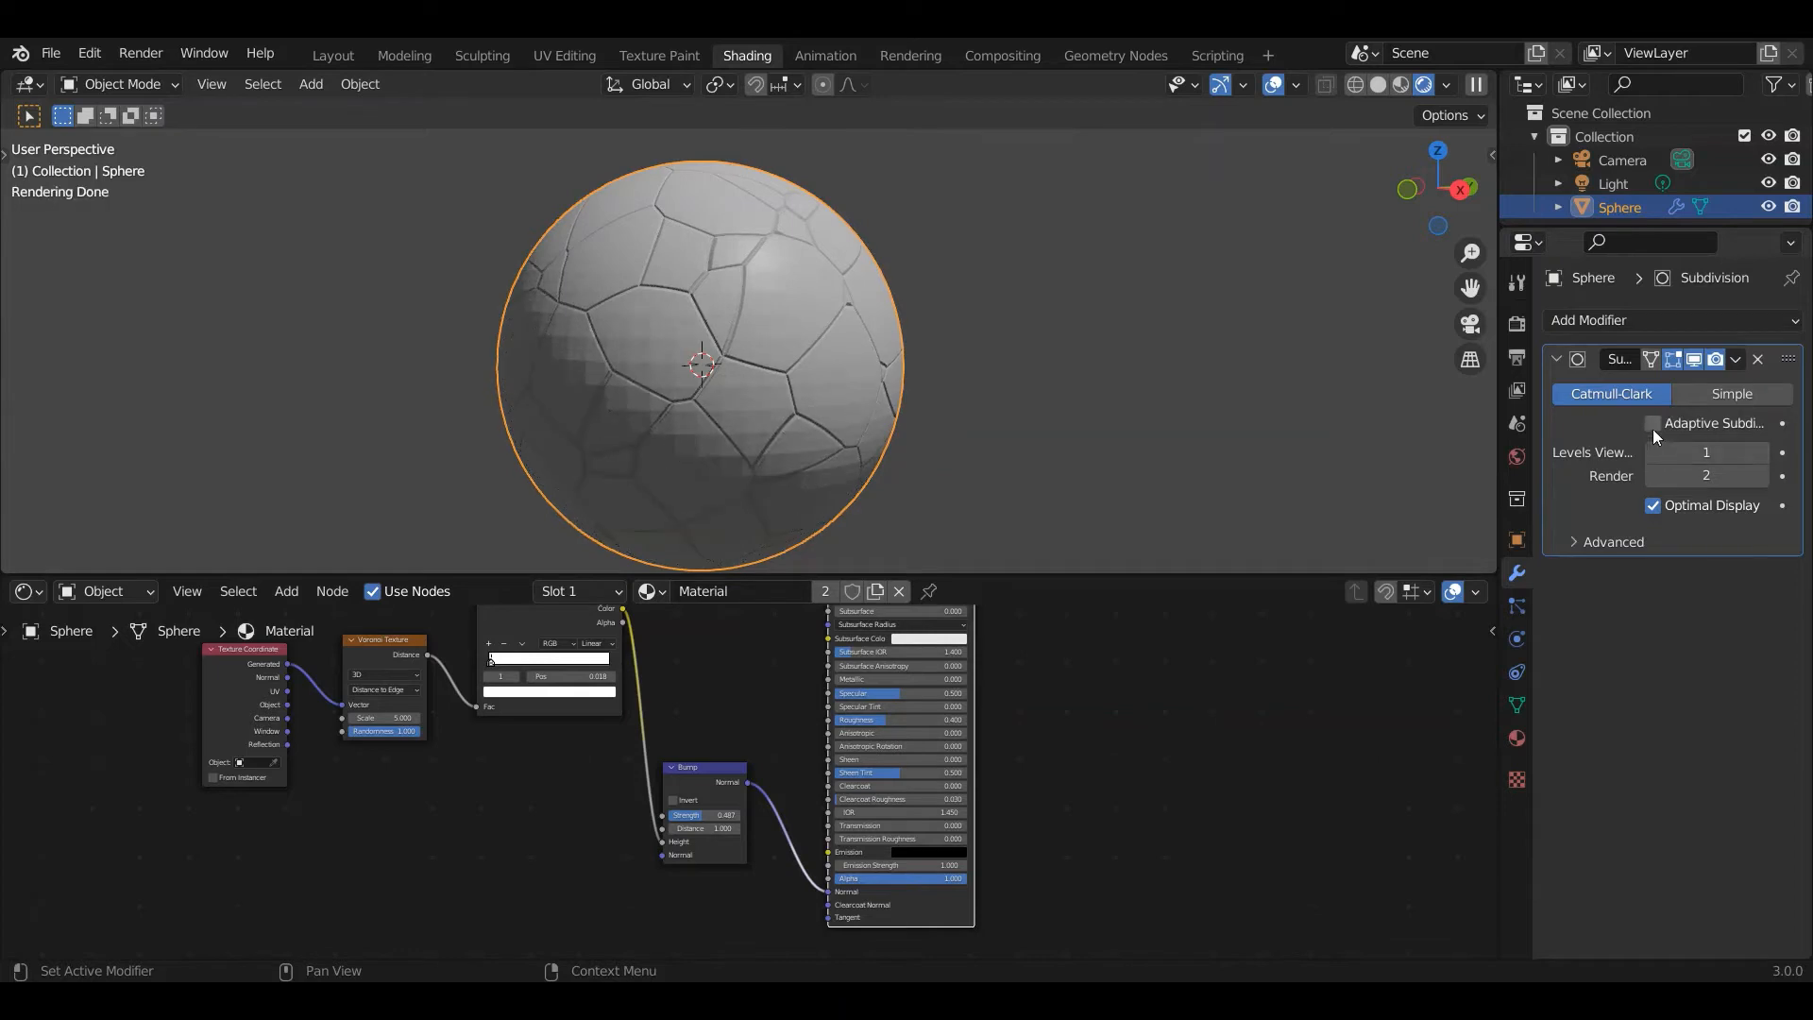
Enable Adaptive Subdivision on the sphere's Subdivision modifier and check the surface from far away and close up.
{"action": "left_click", "coordinate": [1652, 429]}
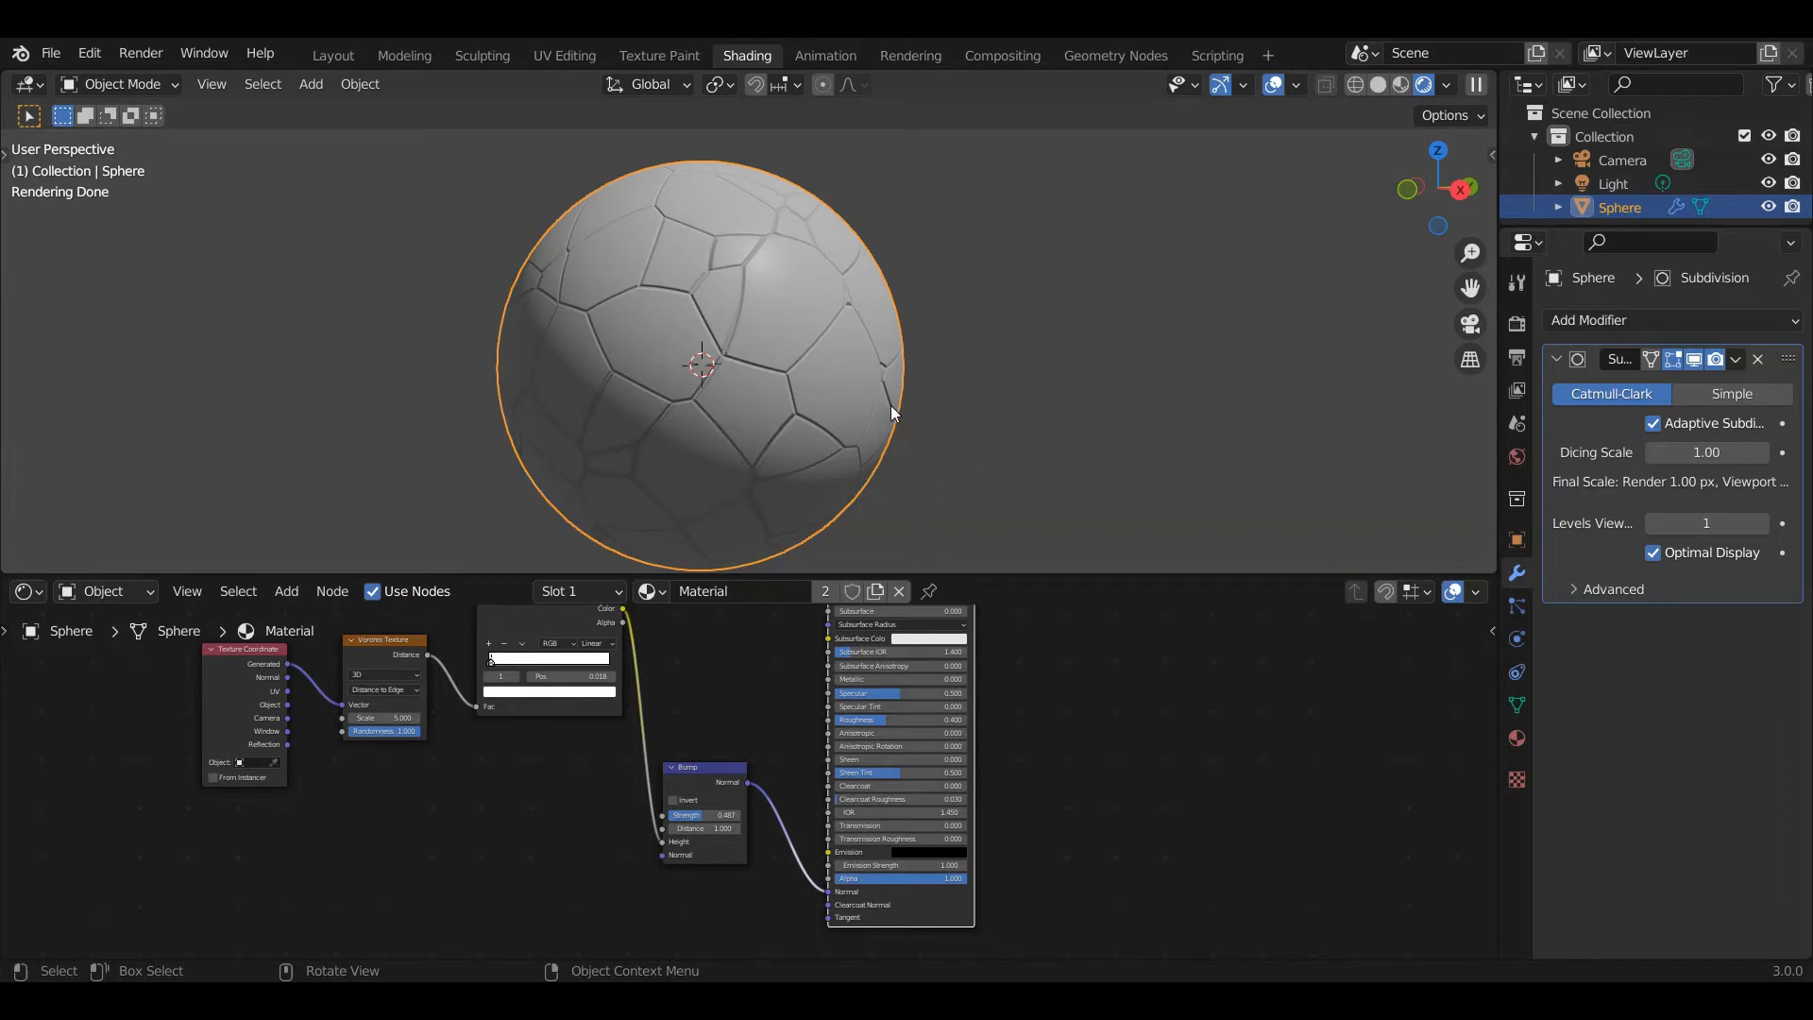
{"action": "scroll", "coordinate": [797, 404], "scroll_direction": "down", "scroll_amount": 8}
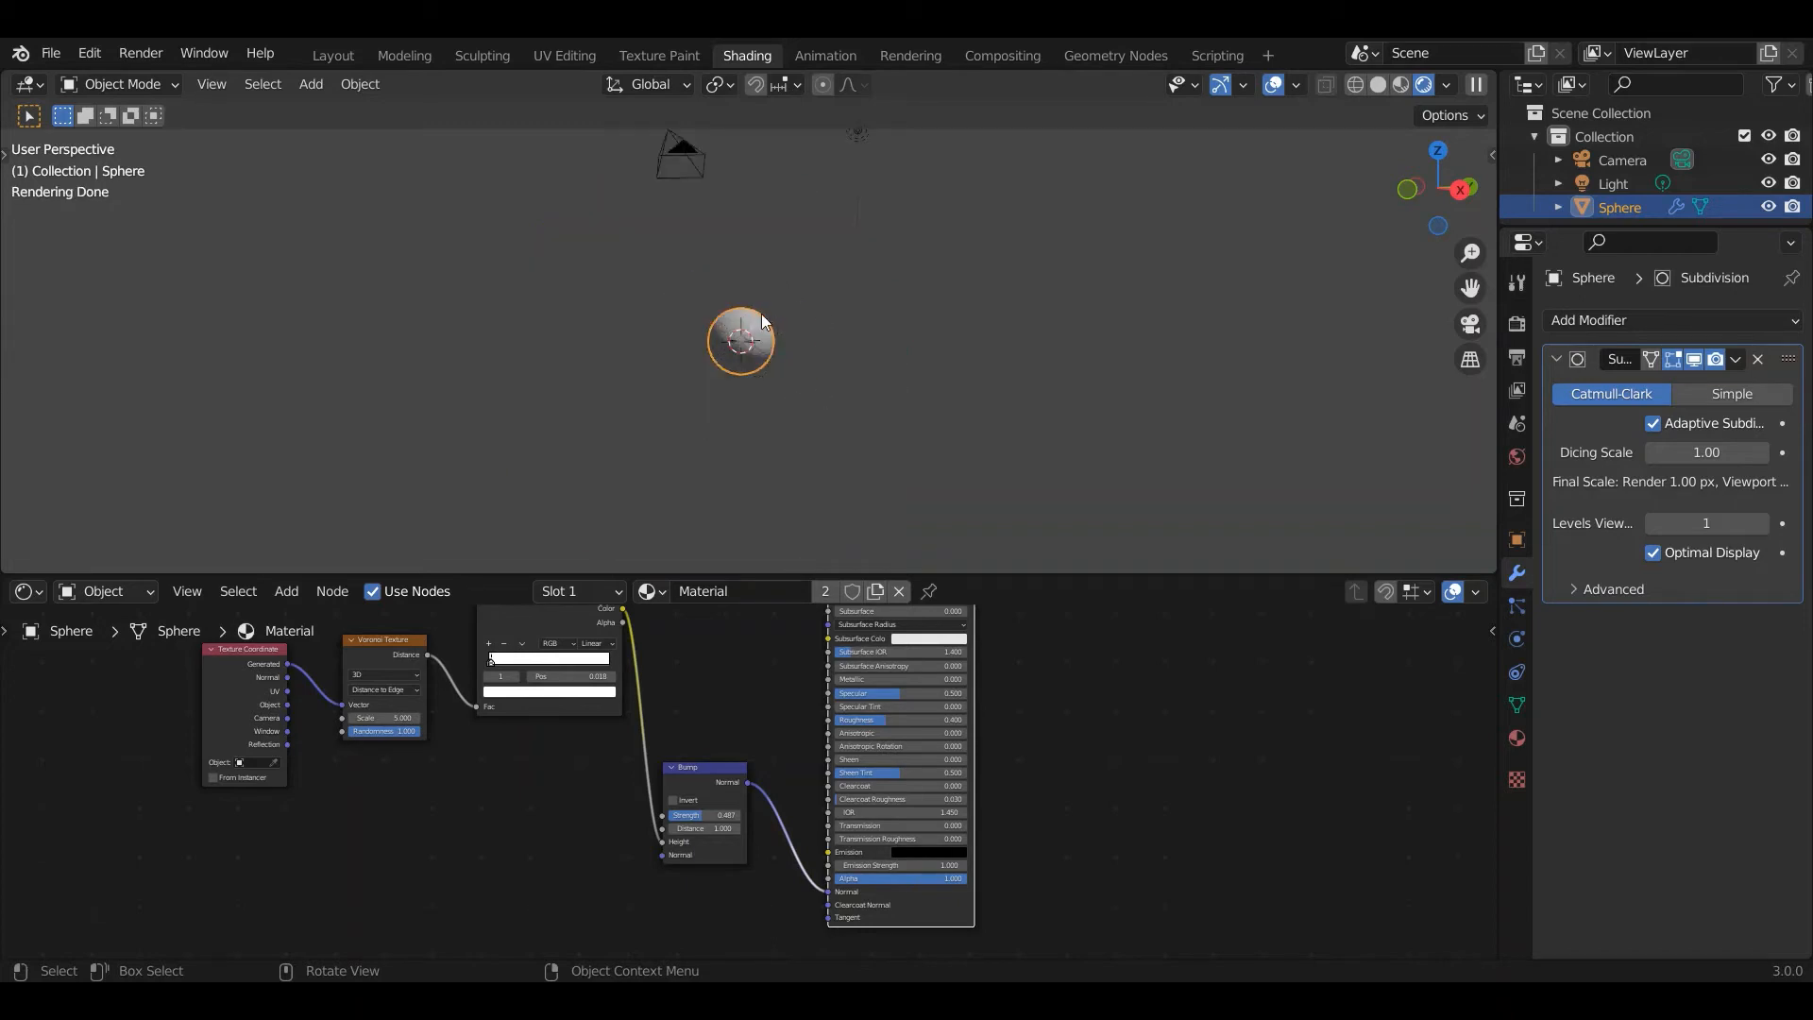
{"action": "scroll", "coordinate": [779, 366], "scroll_direction": "up", "scroll_amount": 8}
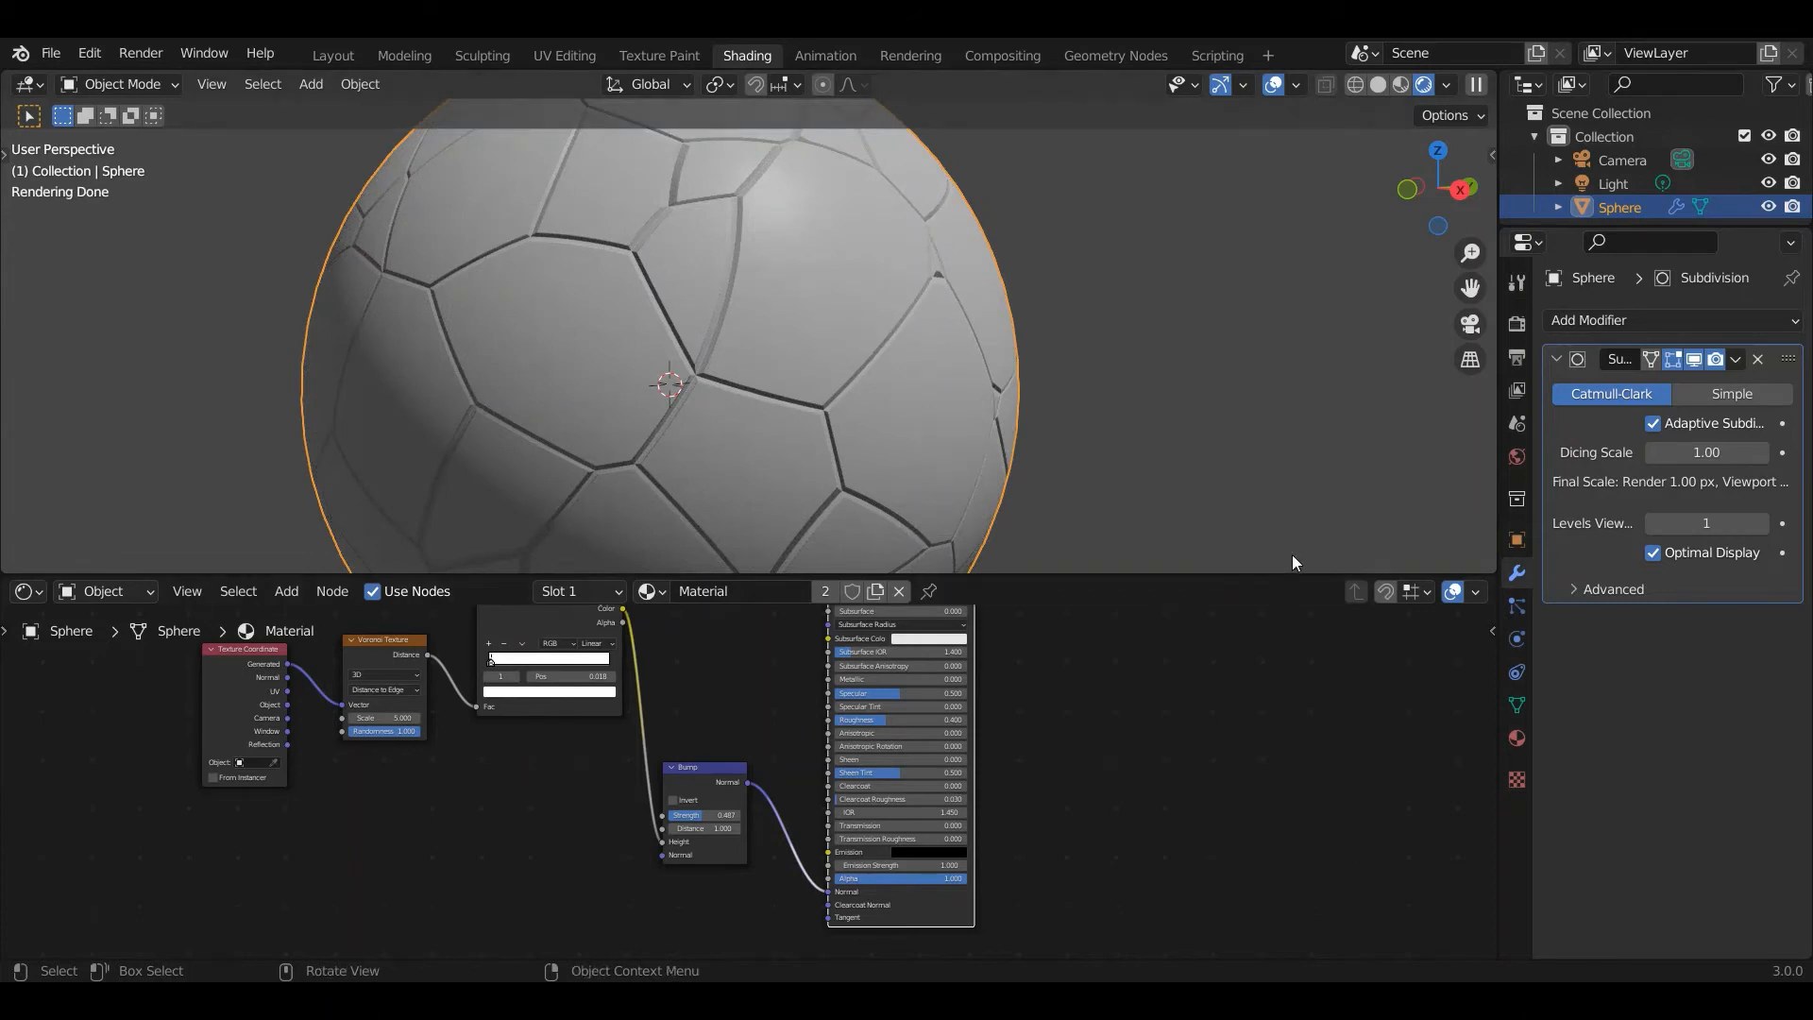
Move the Material Output farther away and add a Displacement node, linking ColorRamp Color to its Height and its output to the Material Output's Displacement.
{"action": "middle_click_drag", "start_coordinate": [1106, 697], "coordinate": [1202, 865]}
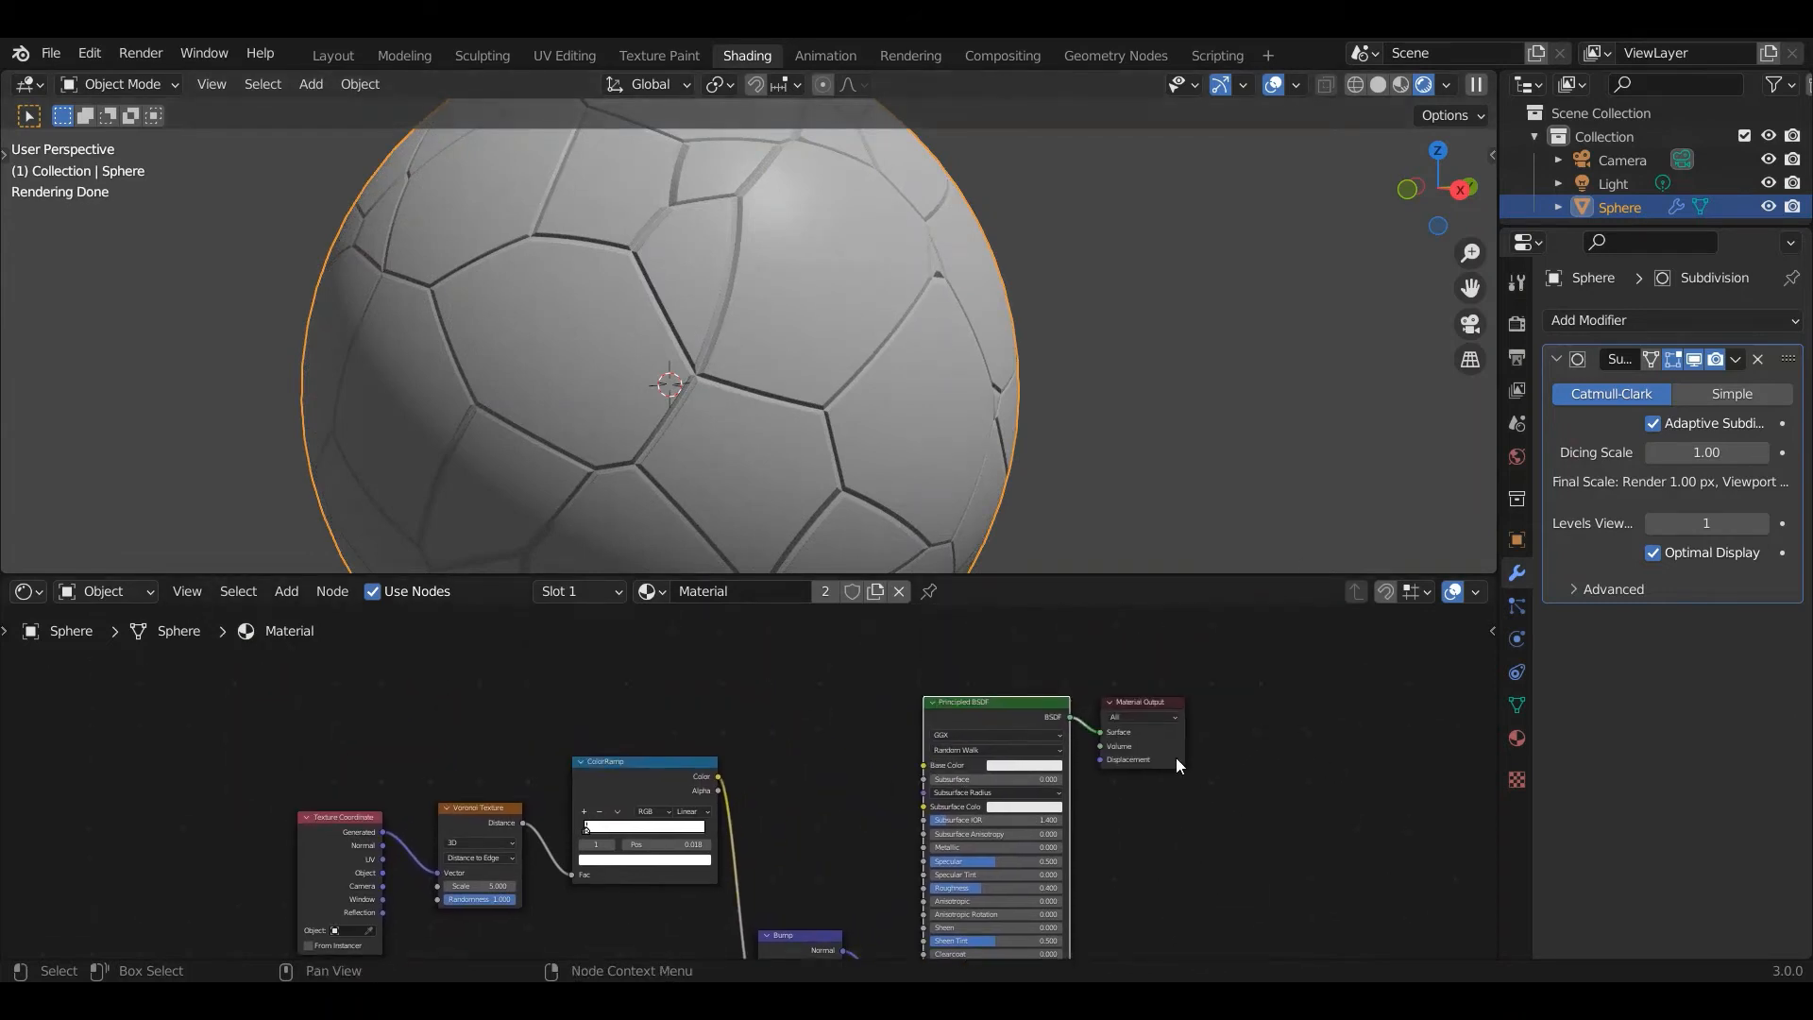
{"action": "left_click_drag", "start_coordinate": [1175, 757], "coordinate": [1242, 723]}
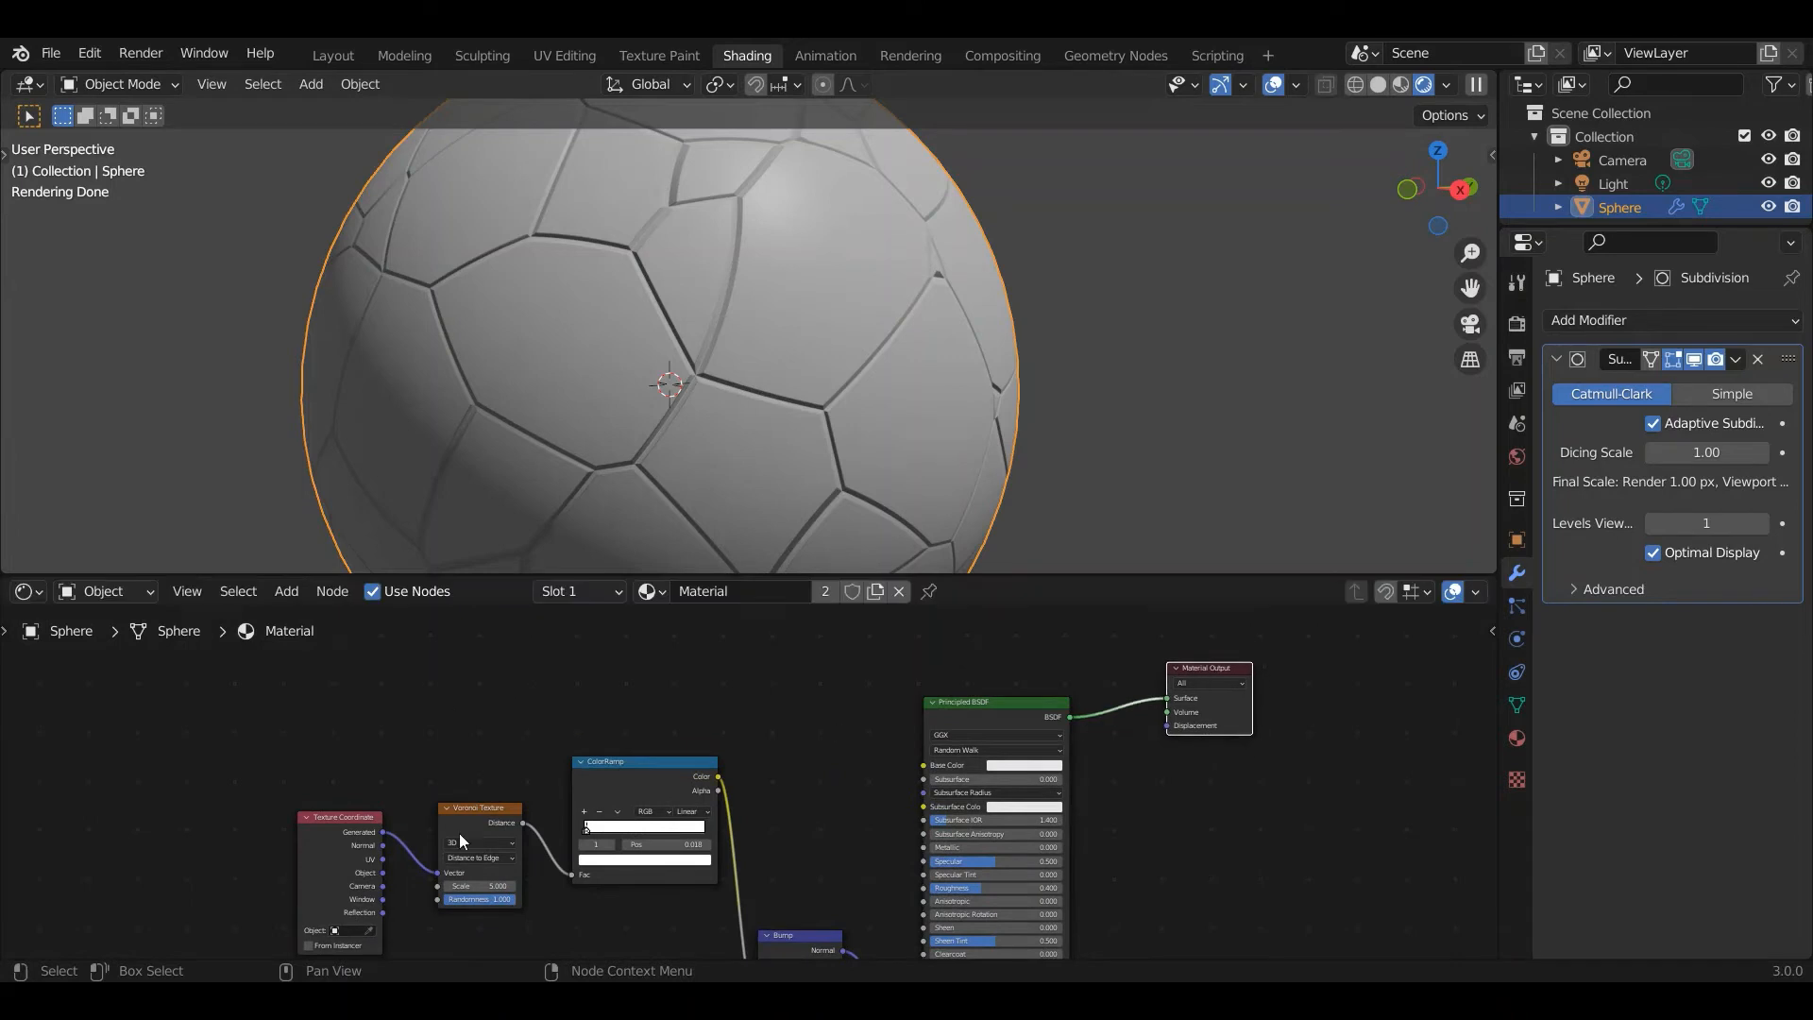
{"action": "left_click", "coordinate": [287, 591]}
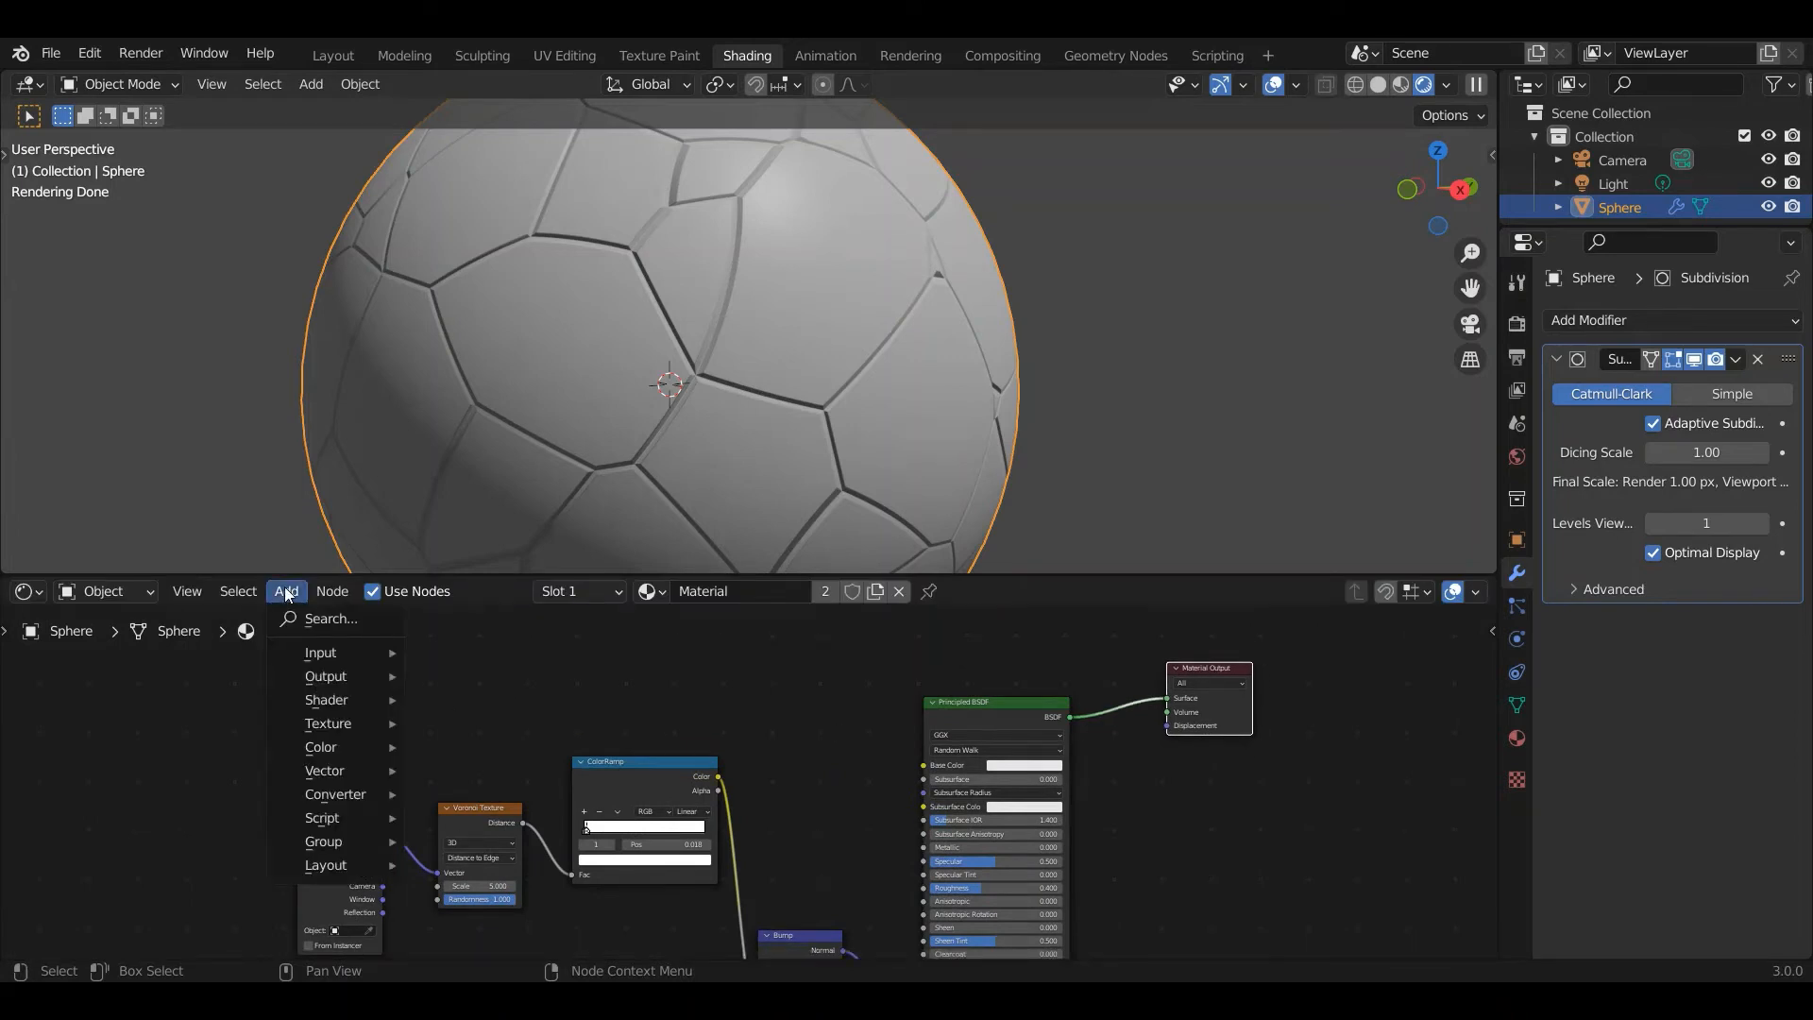
{"action": "mouse_move", "coordinate": [379, 776]}
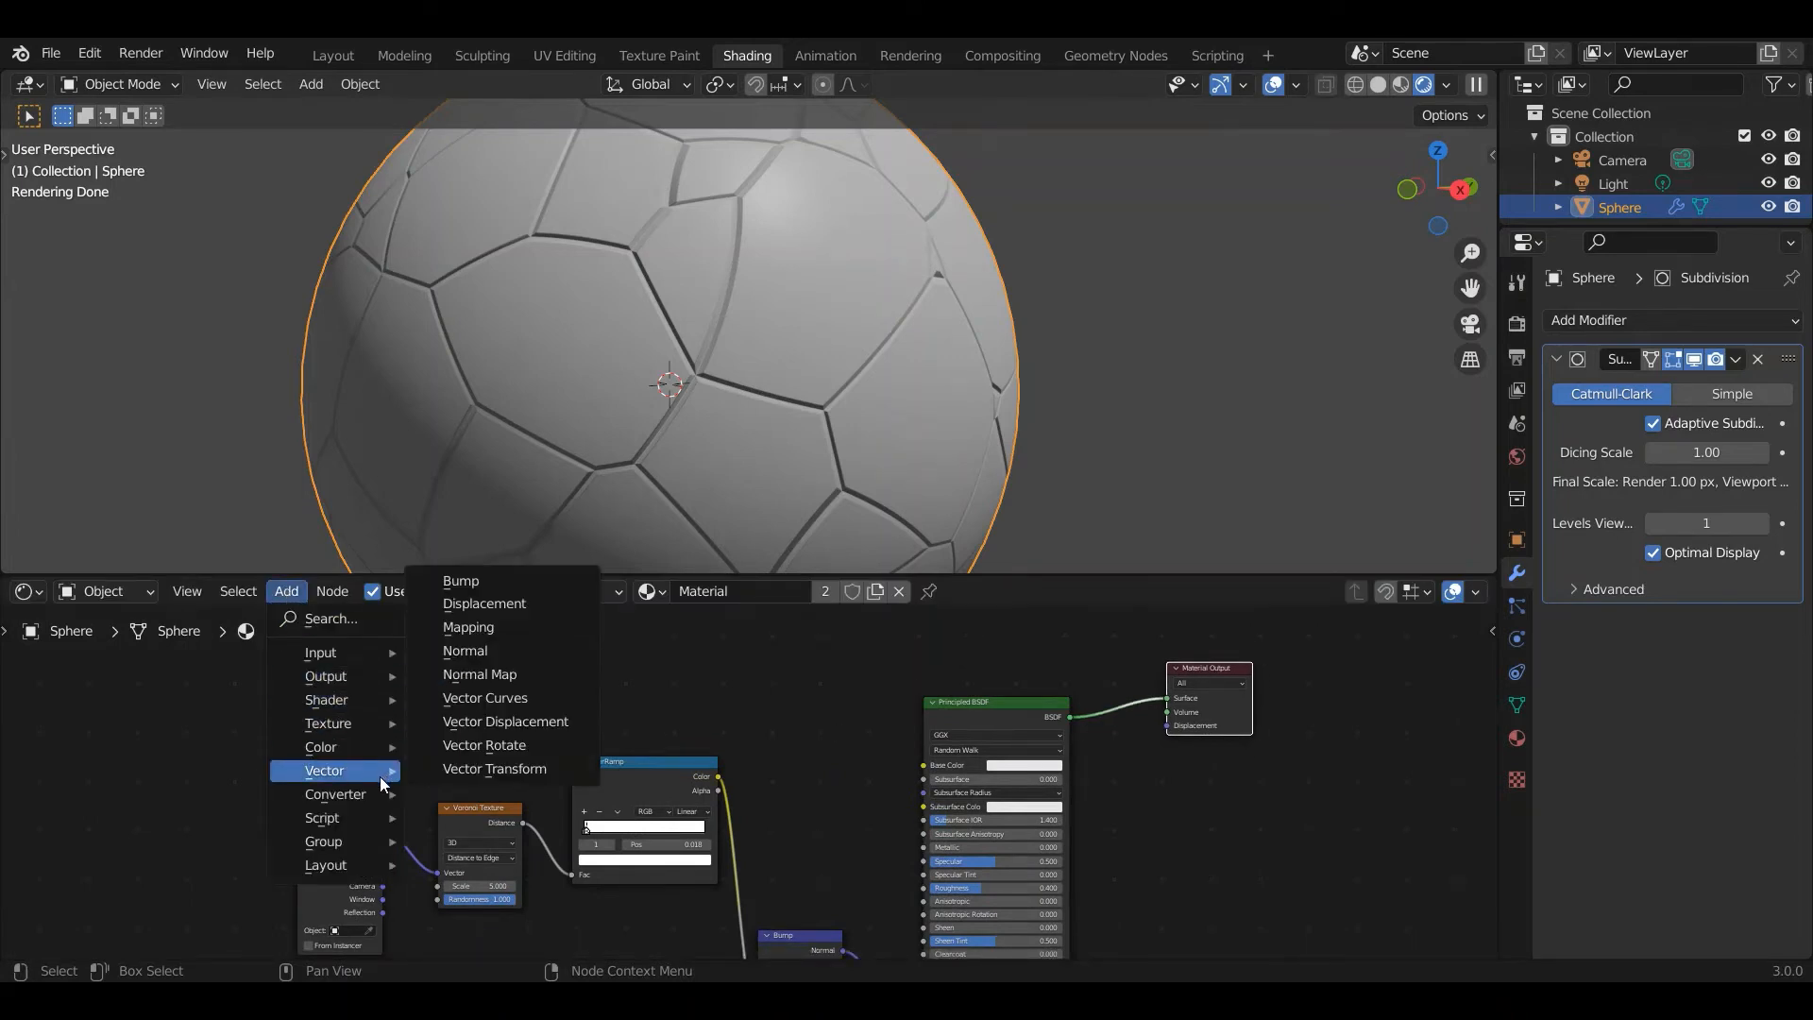
{"action": "left_click", "coordinate": [534, 605]}
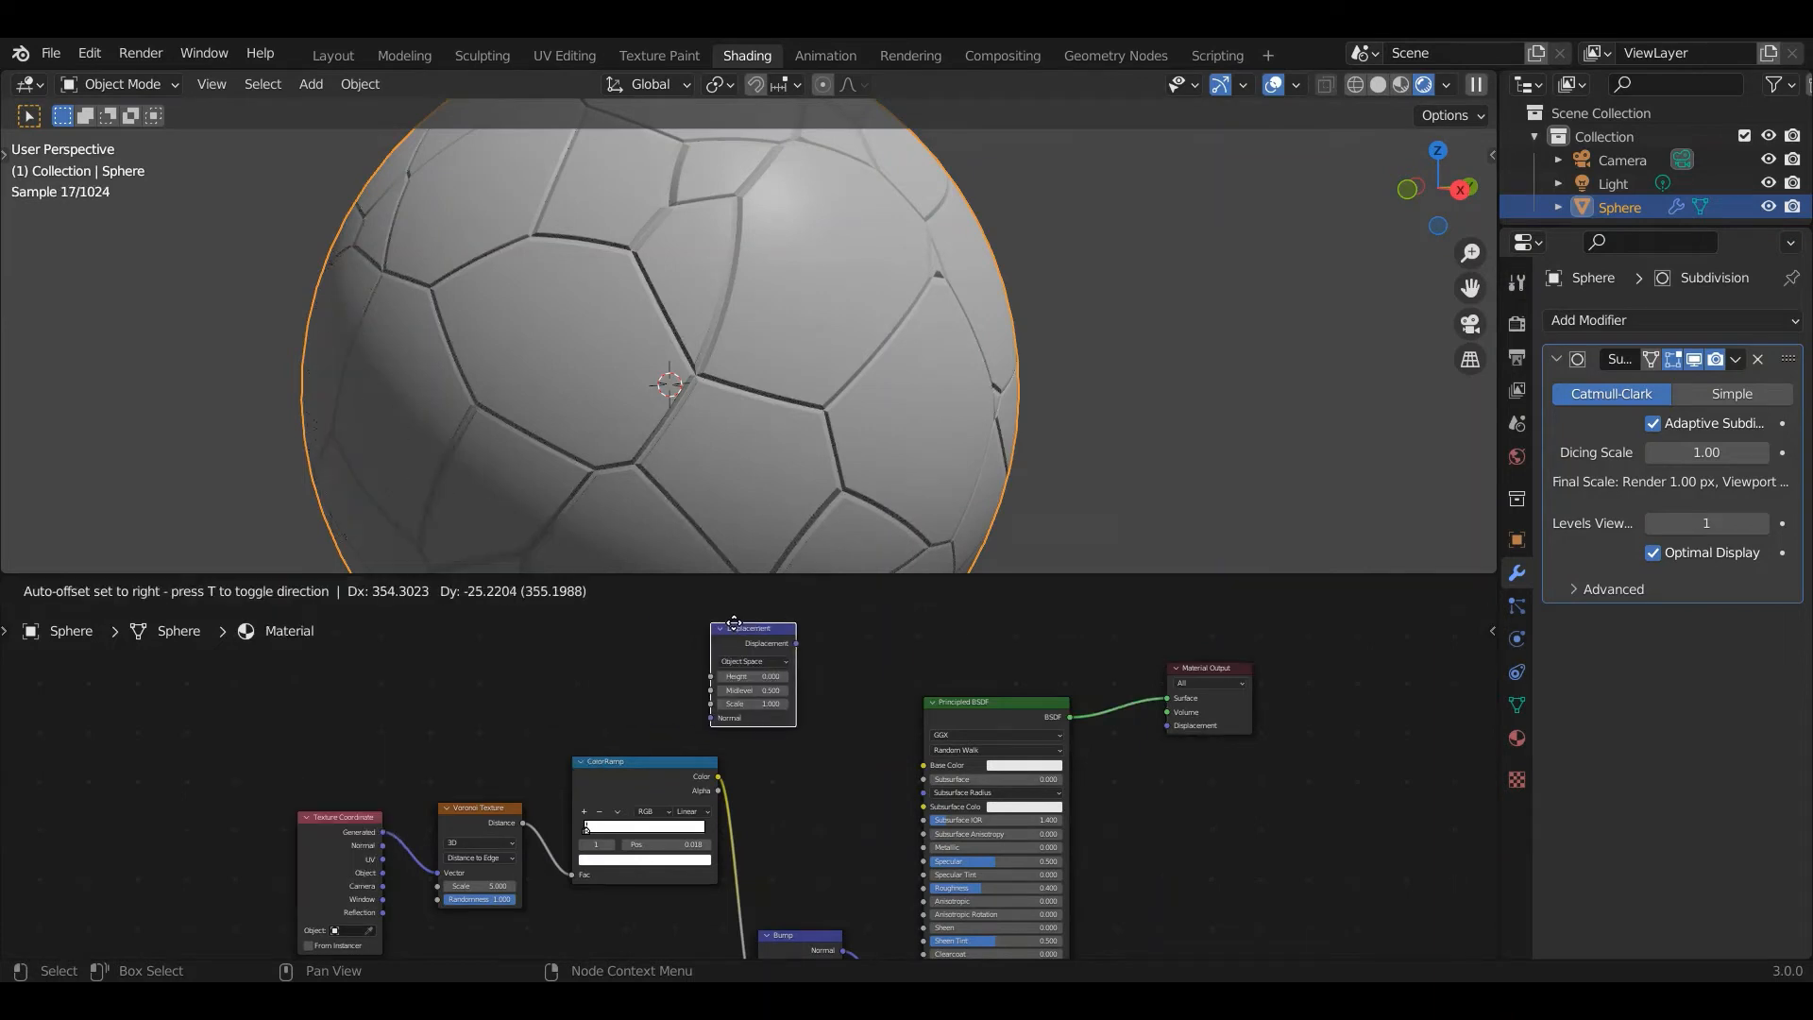
{"action": "left_click_drag", "start_coordinate": [716, 776], "coordinate": [1168, 725]}
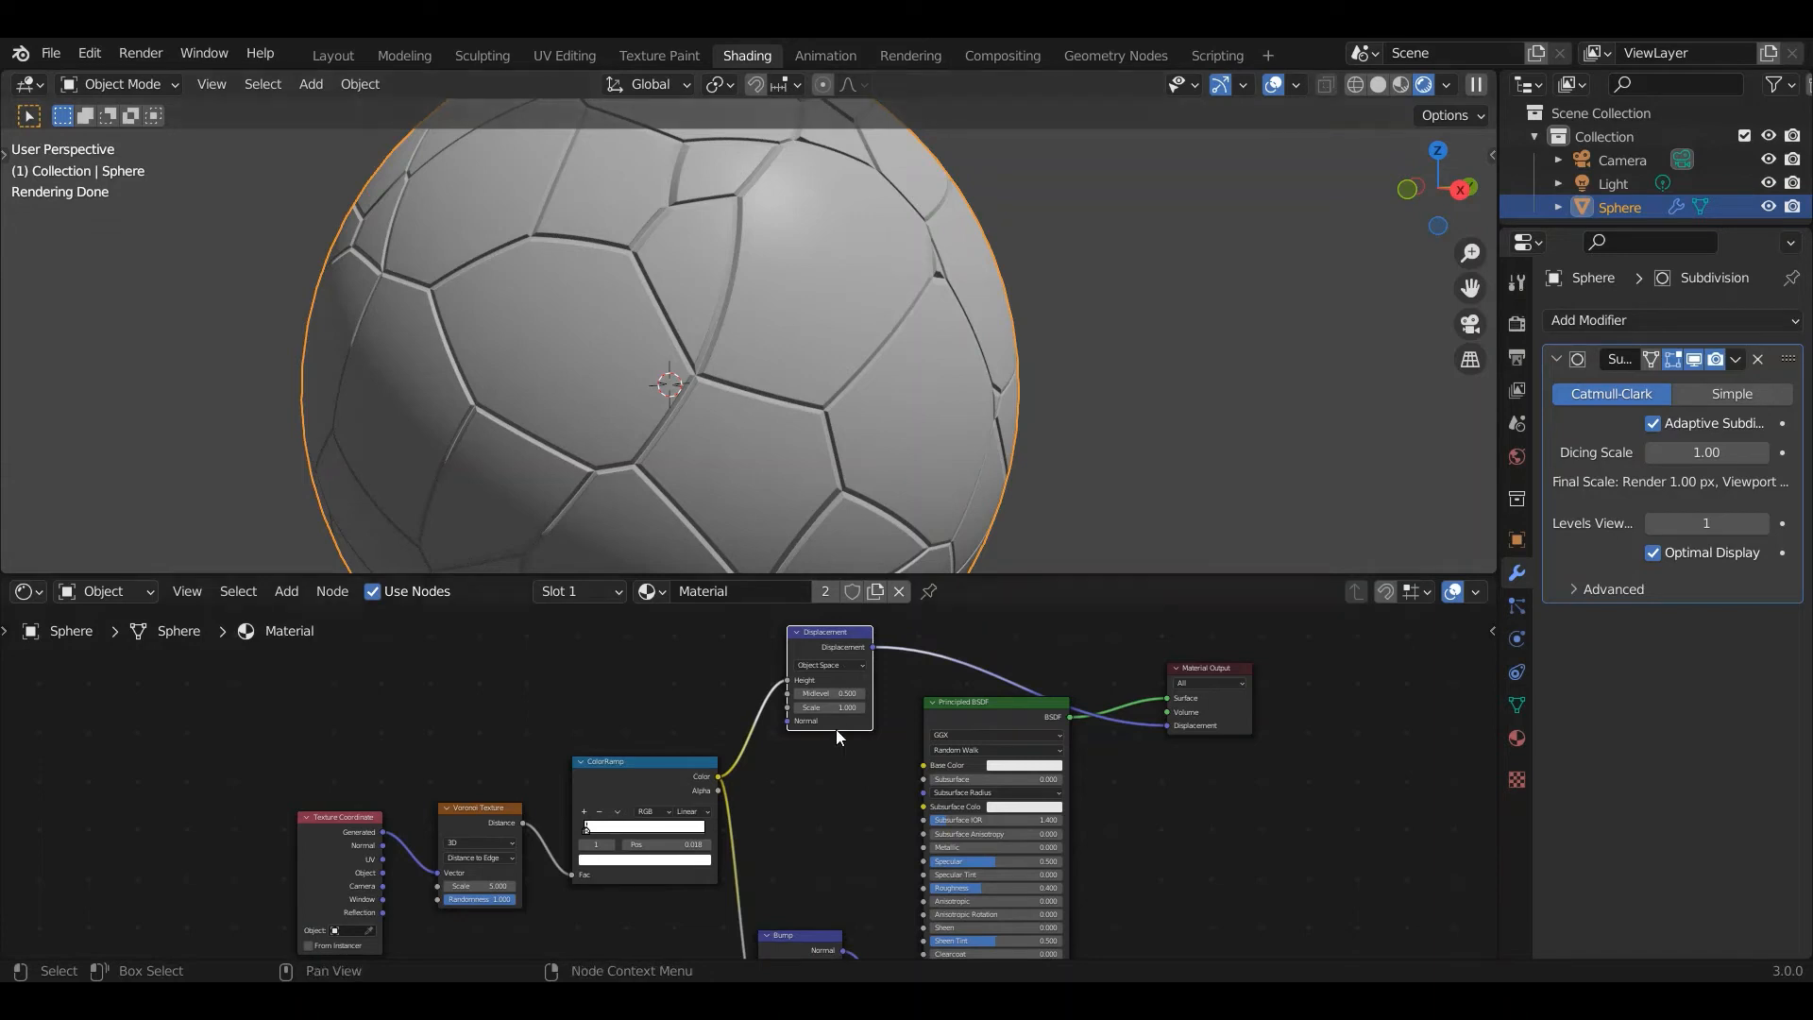
{"action": "middle_click_drag", "start_coordinate": [838, 810], "coordinate": [827, 665]}
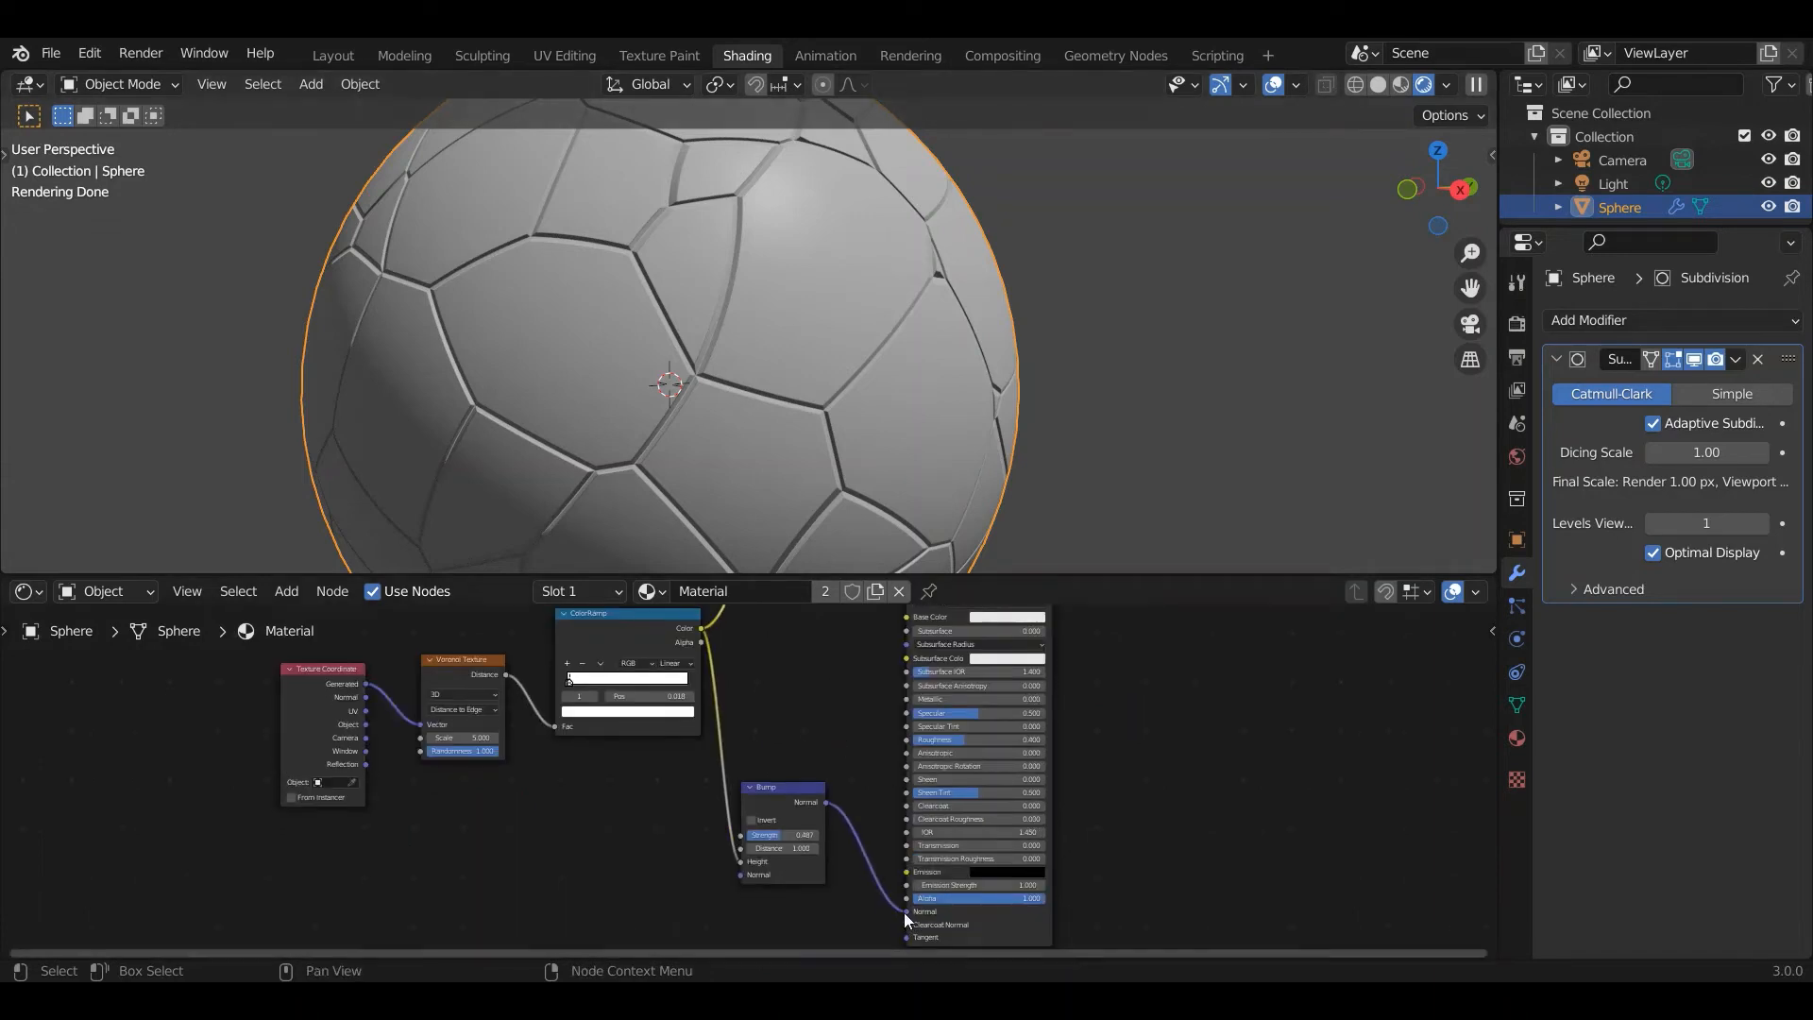
{"action": "middle_click_drag", "start_coordinate": [832, 697], "coordinate": [854, 865]}
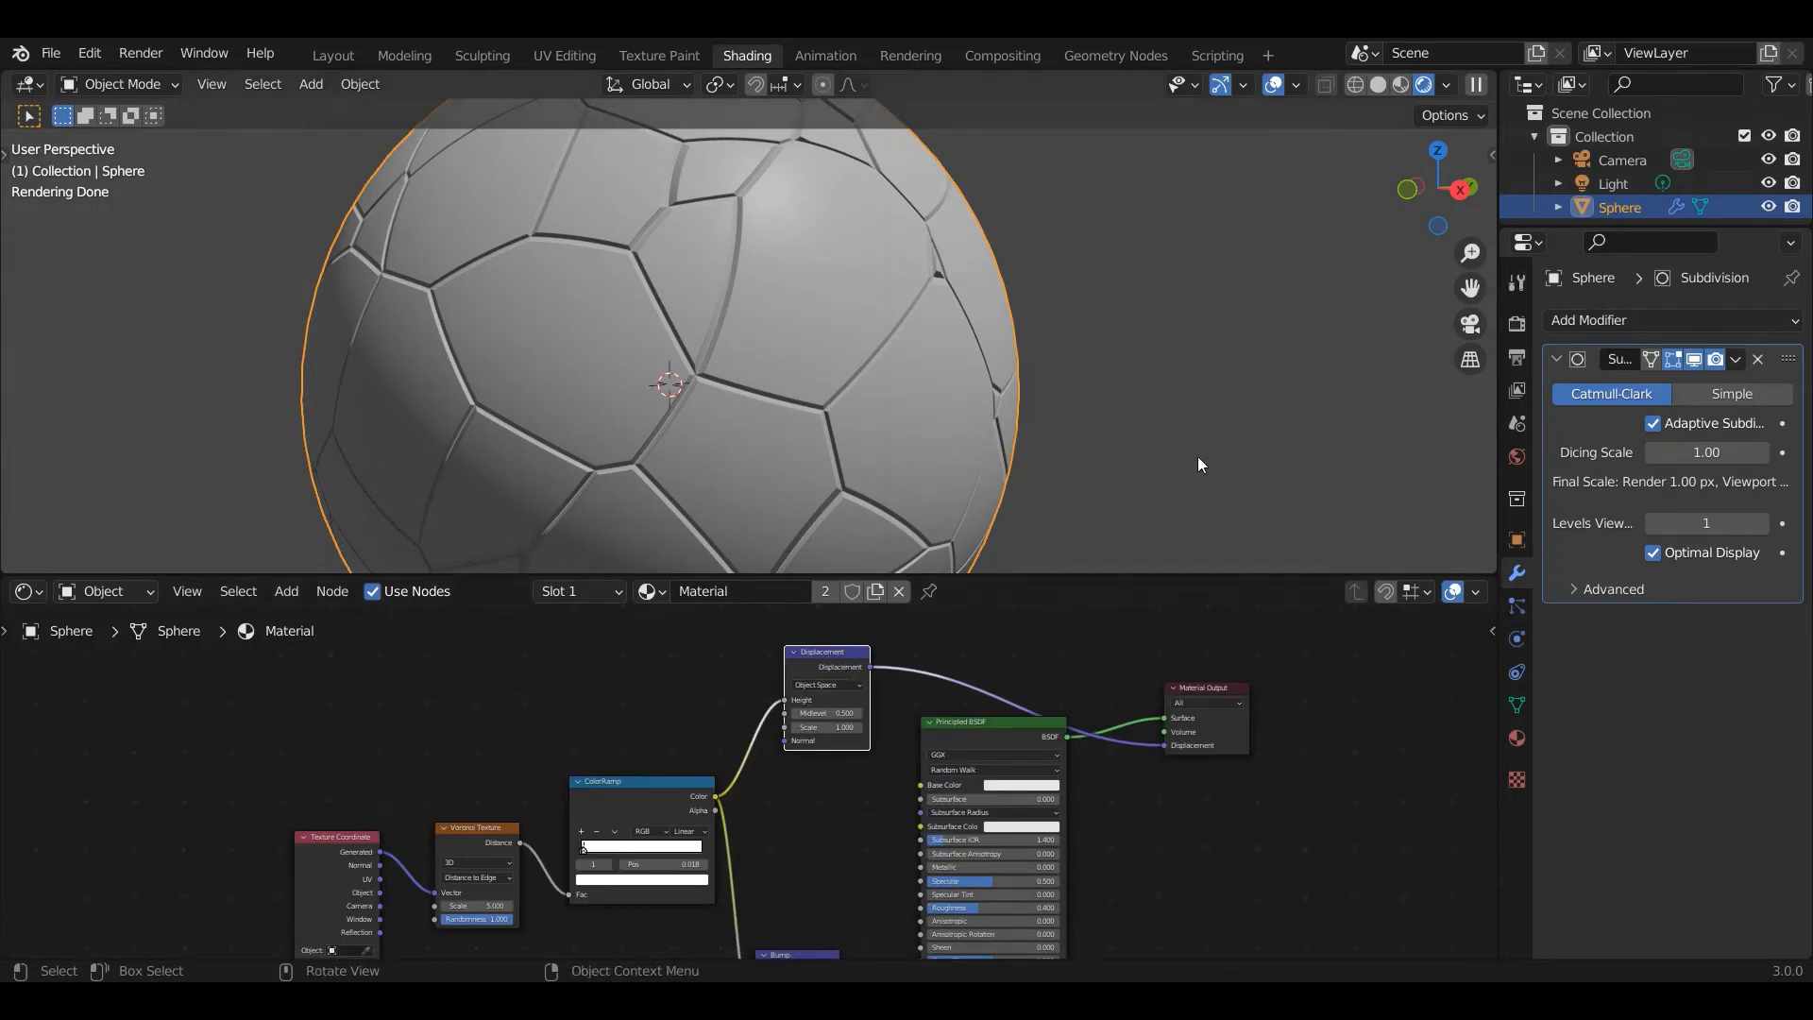
Set the material's surface displacement method to Displacement Only in the material settings.
{"action": "left_click", "coordinate": [1516, 739]}
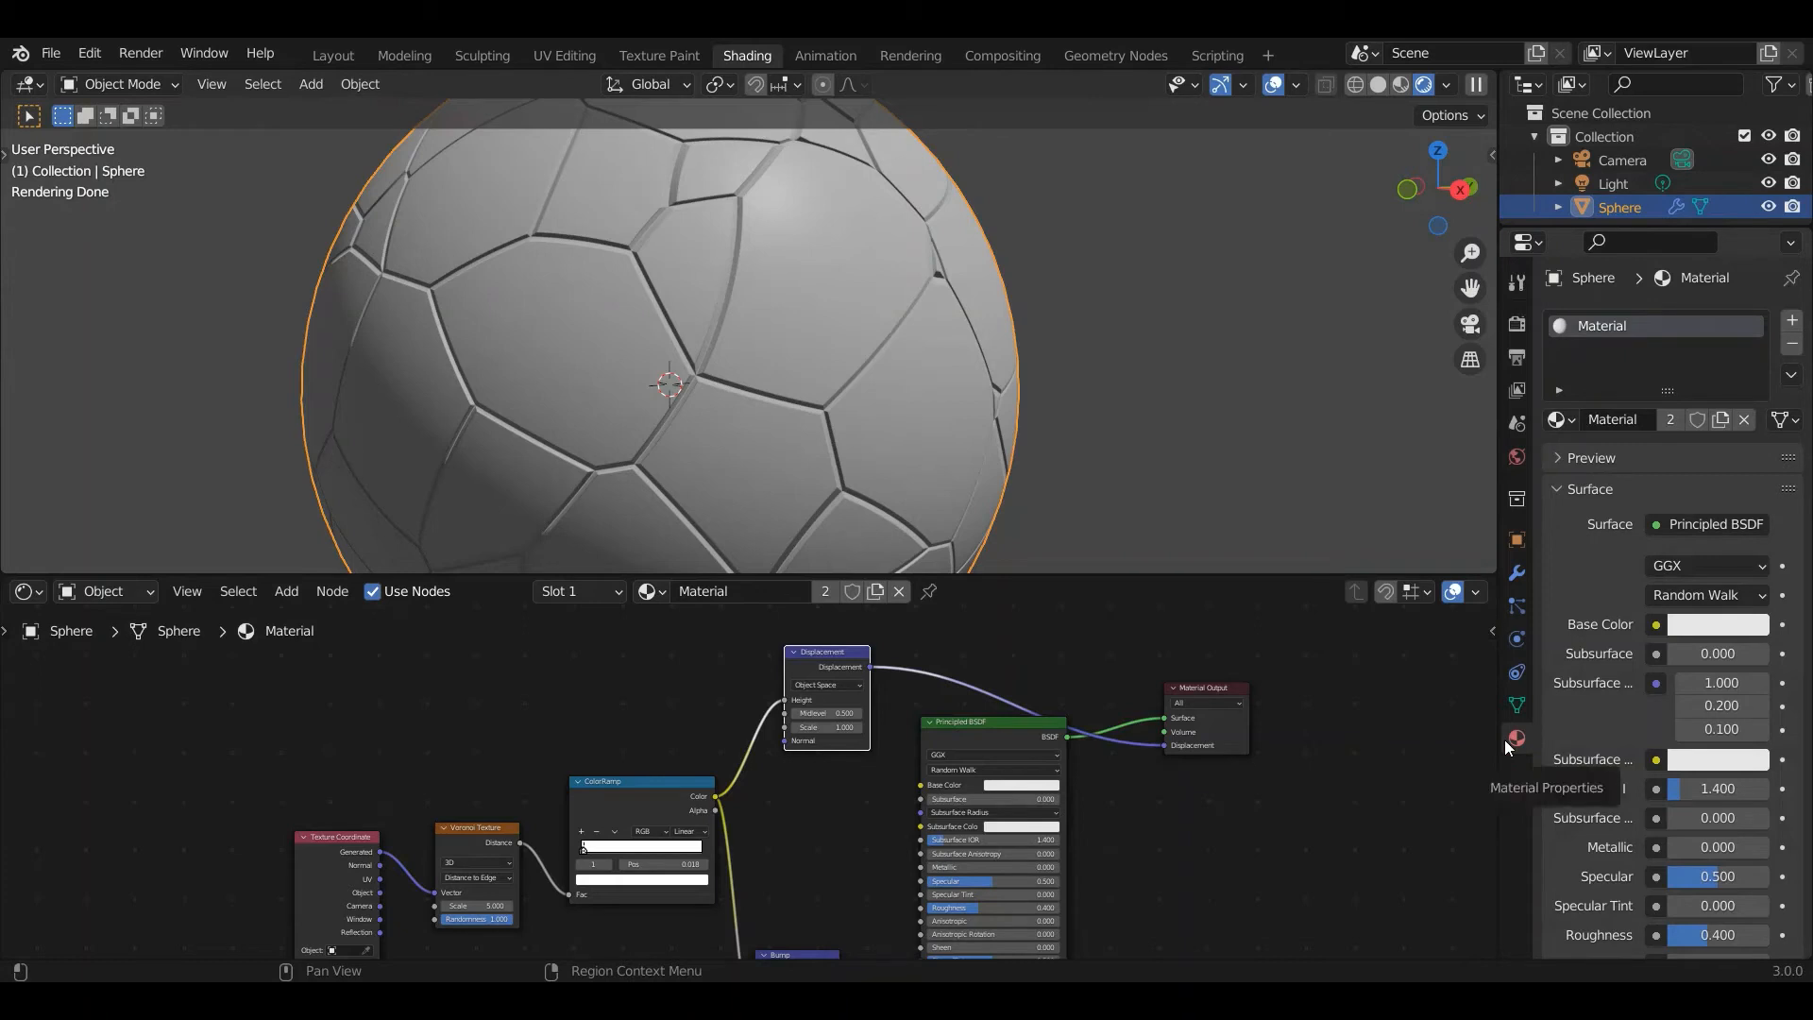
{"action": "left_click", "coordinate": [1553, 489]}
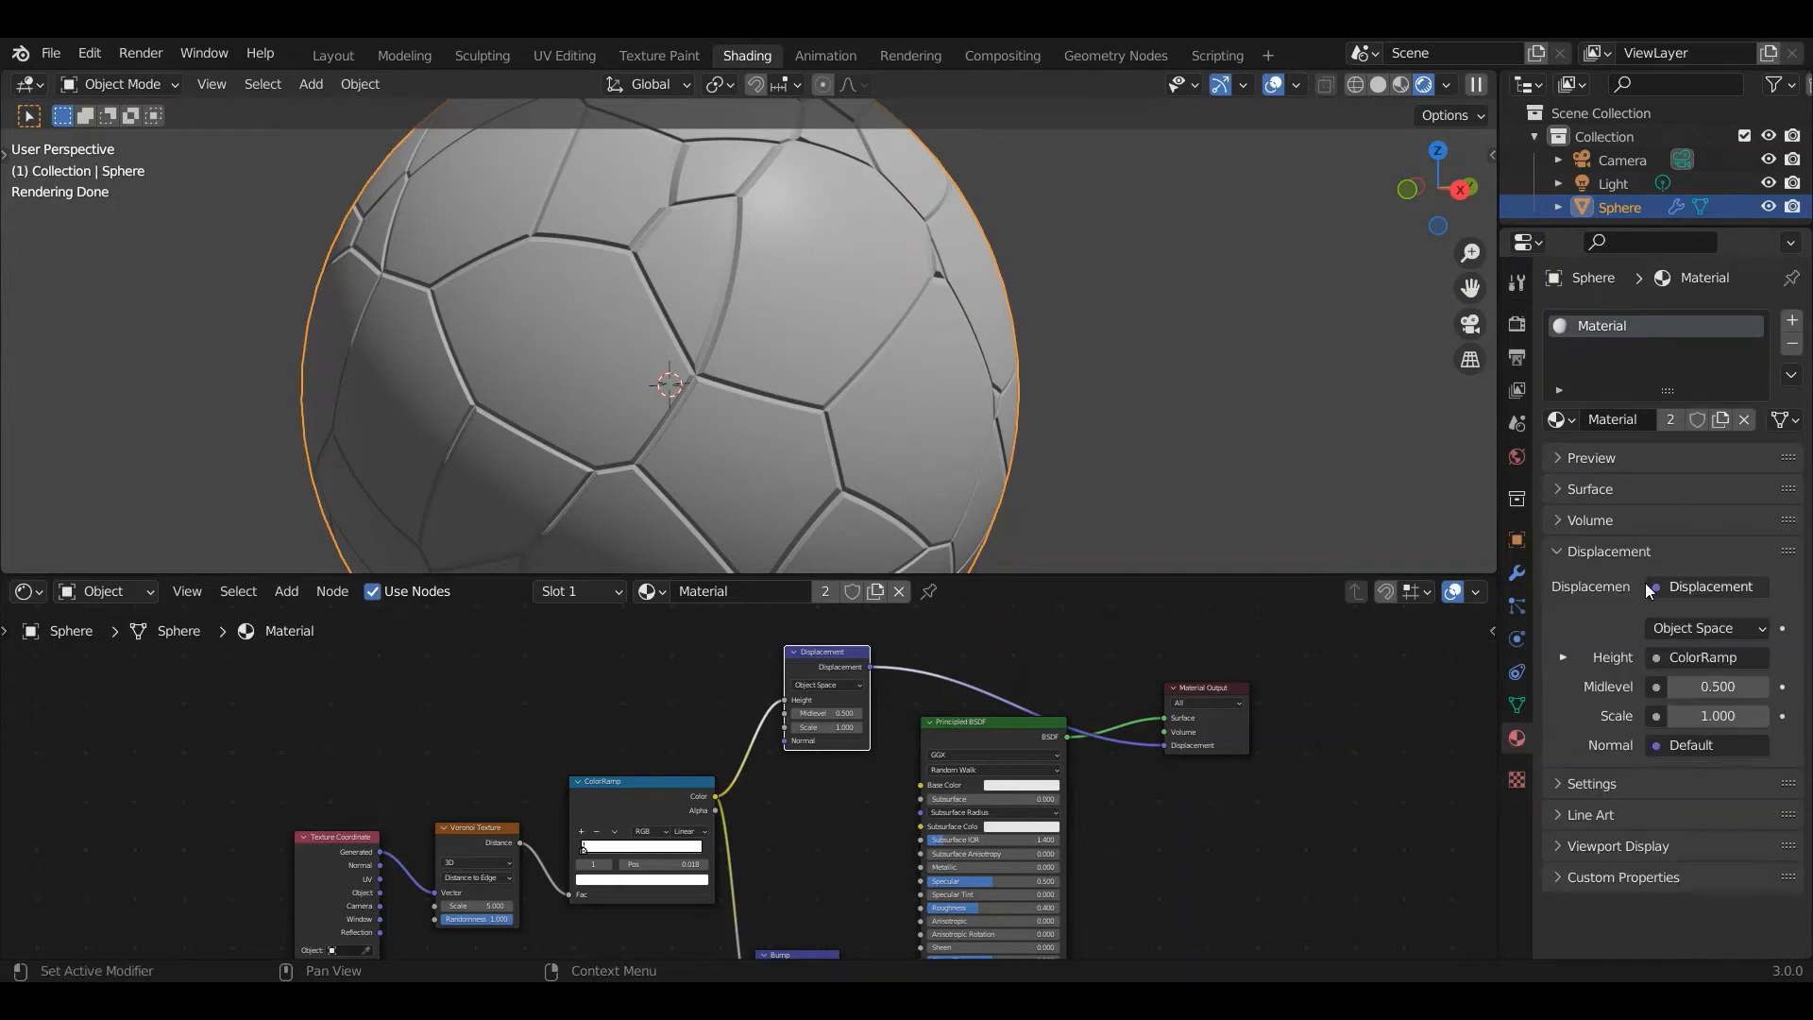
{"action": "left_click", "coordinate": [1569, 782]}
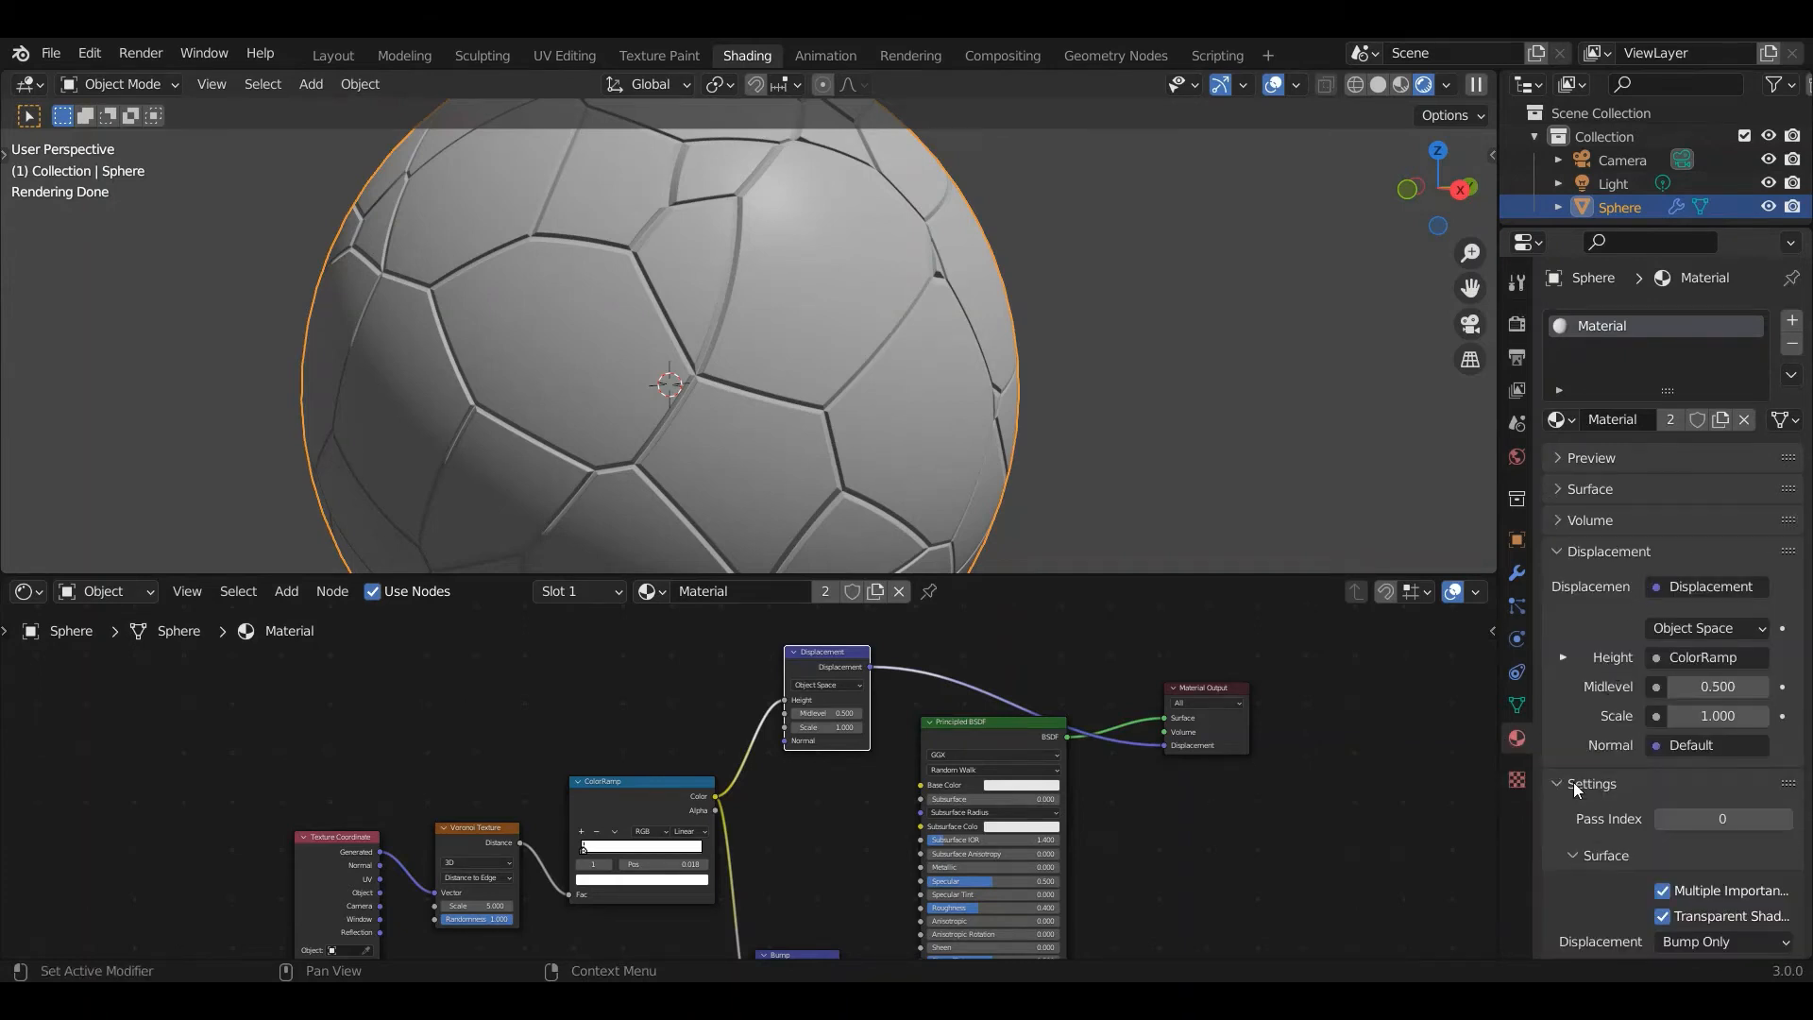
{"action": "scroll", "coordinate": [1596, 798], "scroll_direction": "down", "scroll_amount": 3}
{"action": "left_click", "coordinate": [1710, 830]}
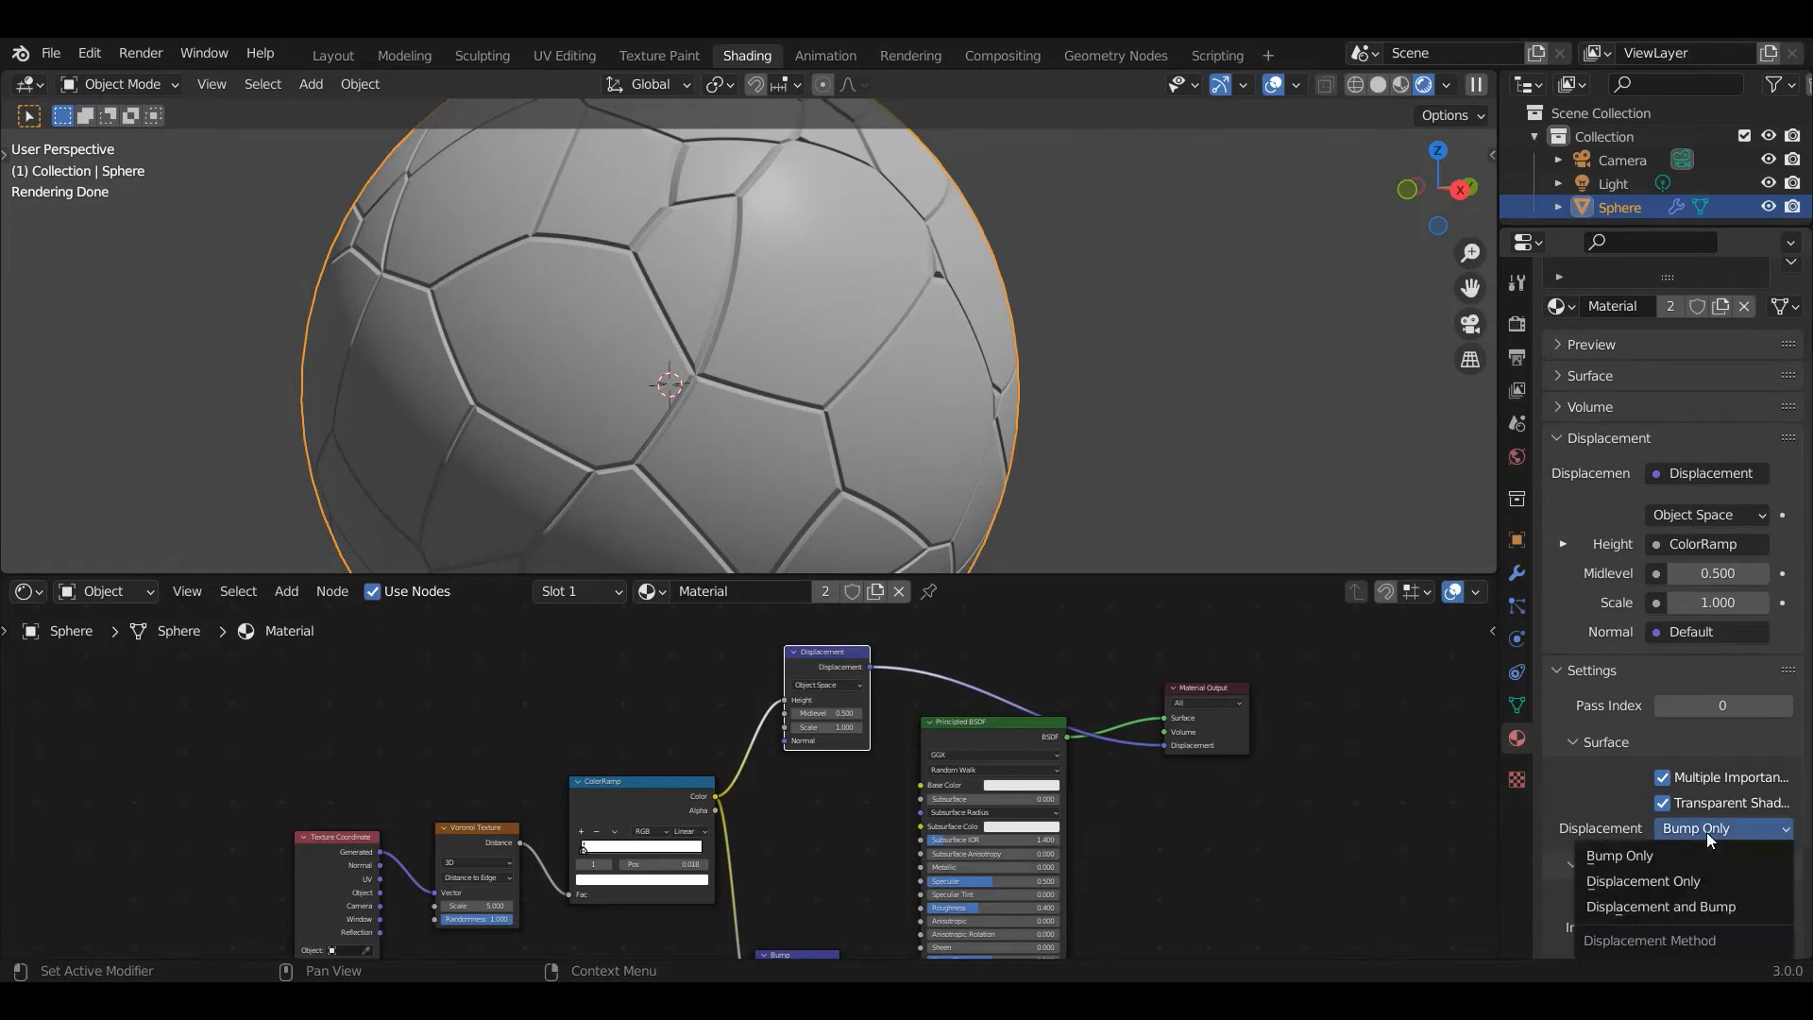
{"action": "left_click", "coordinate": [1694, 878]}
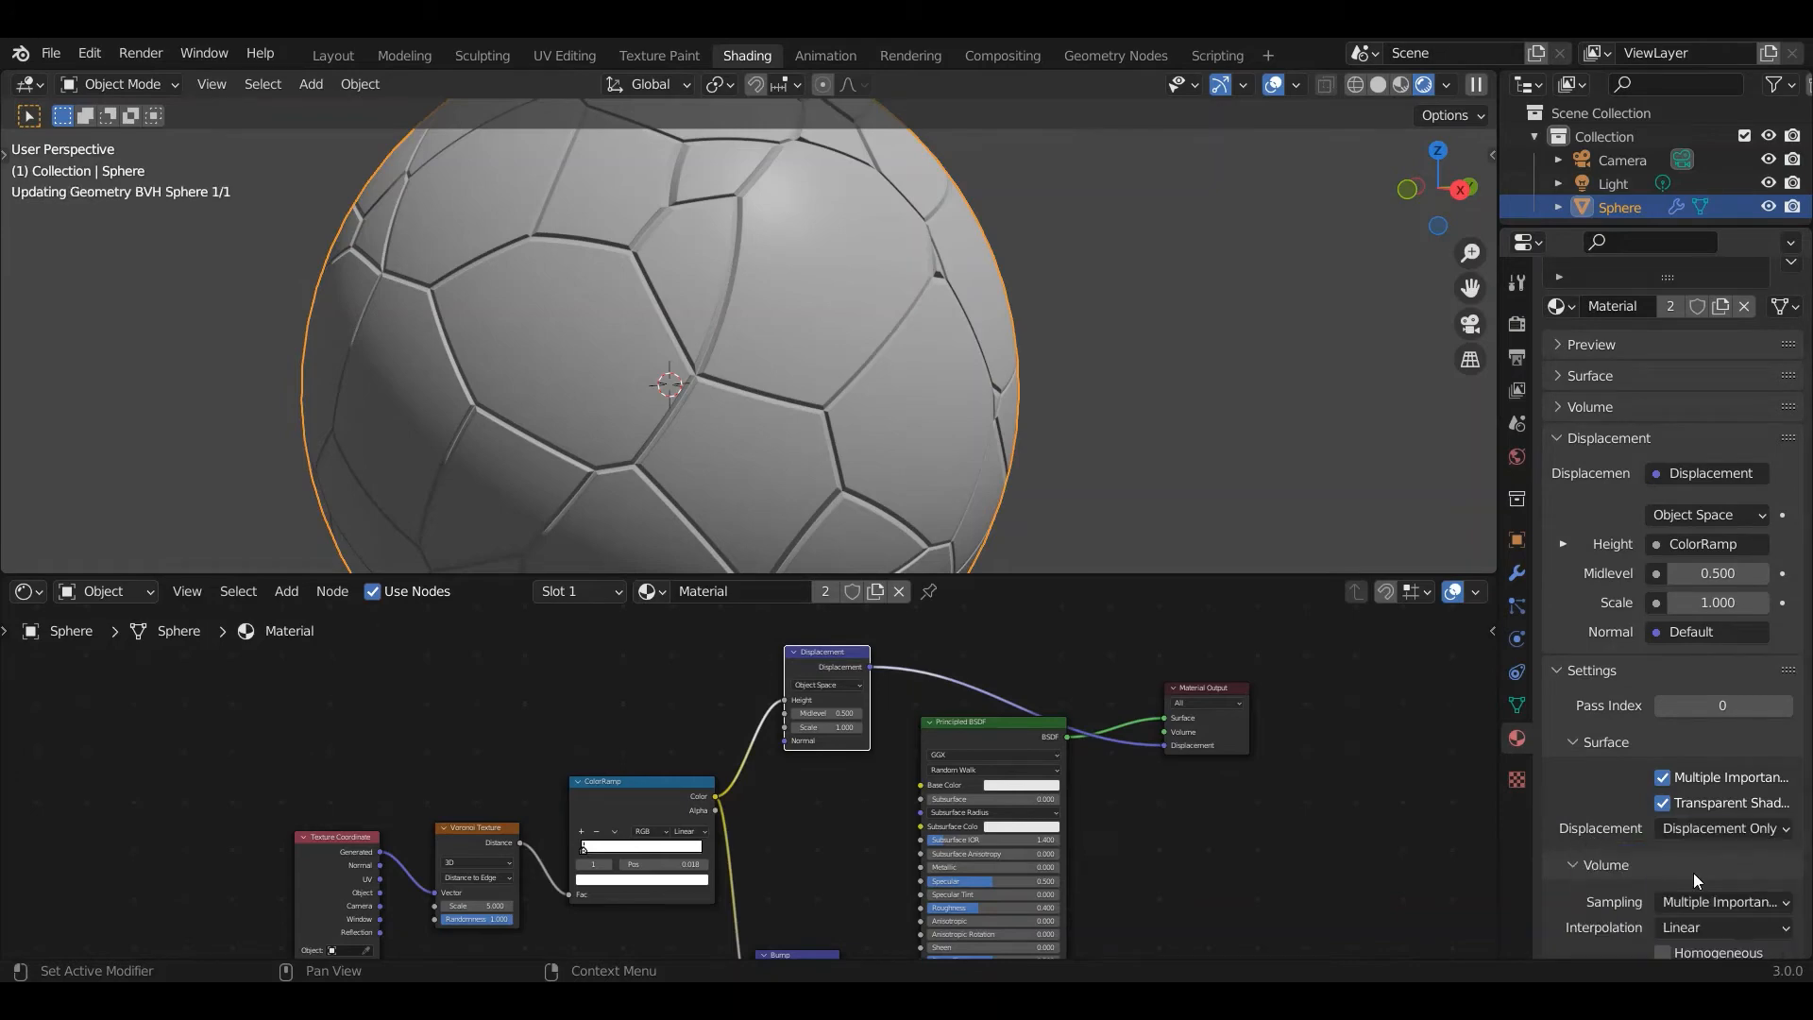
{"action": "scroll", "coordinate": [527, 308], "scroll_direction": "down", "scroll_amount": 4}
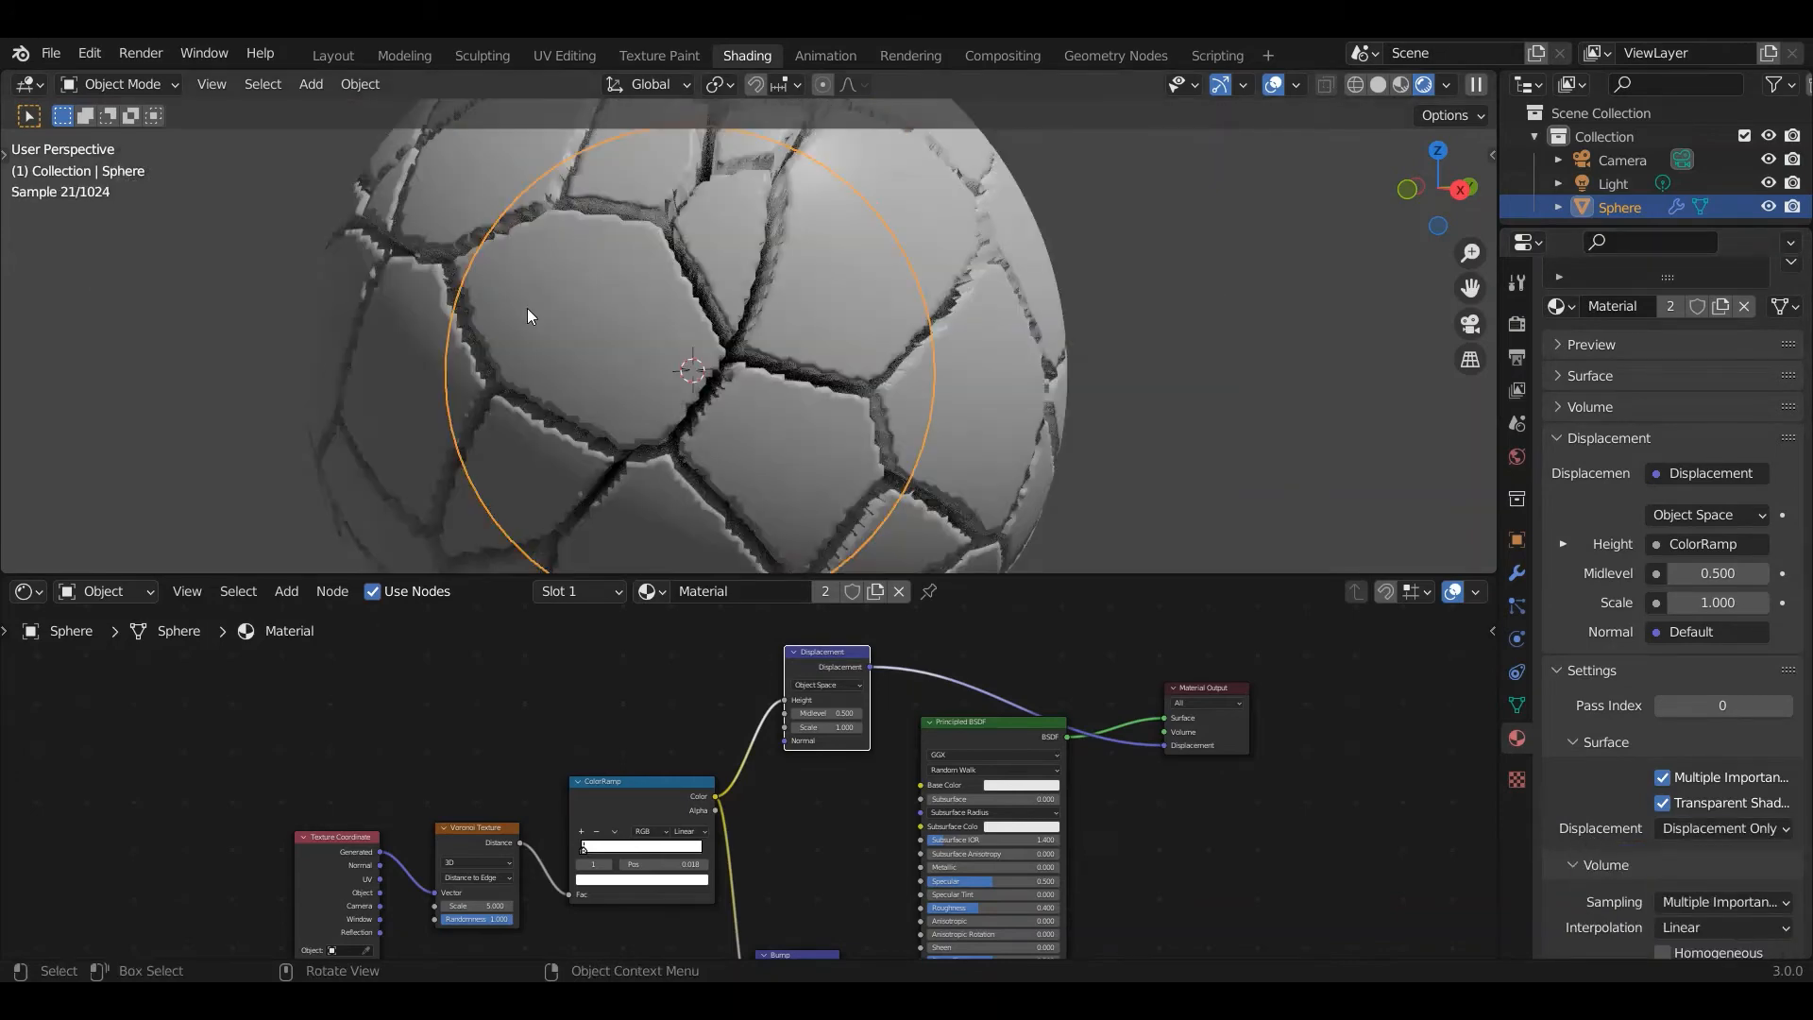
Lower the Displacement node's Scale to 0.100.
{"action": "scroll", "coordinate": [834, 776], "scroll_direction": "up", "scroll_amount": 4}
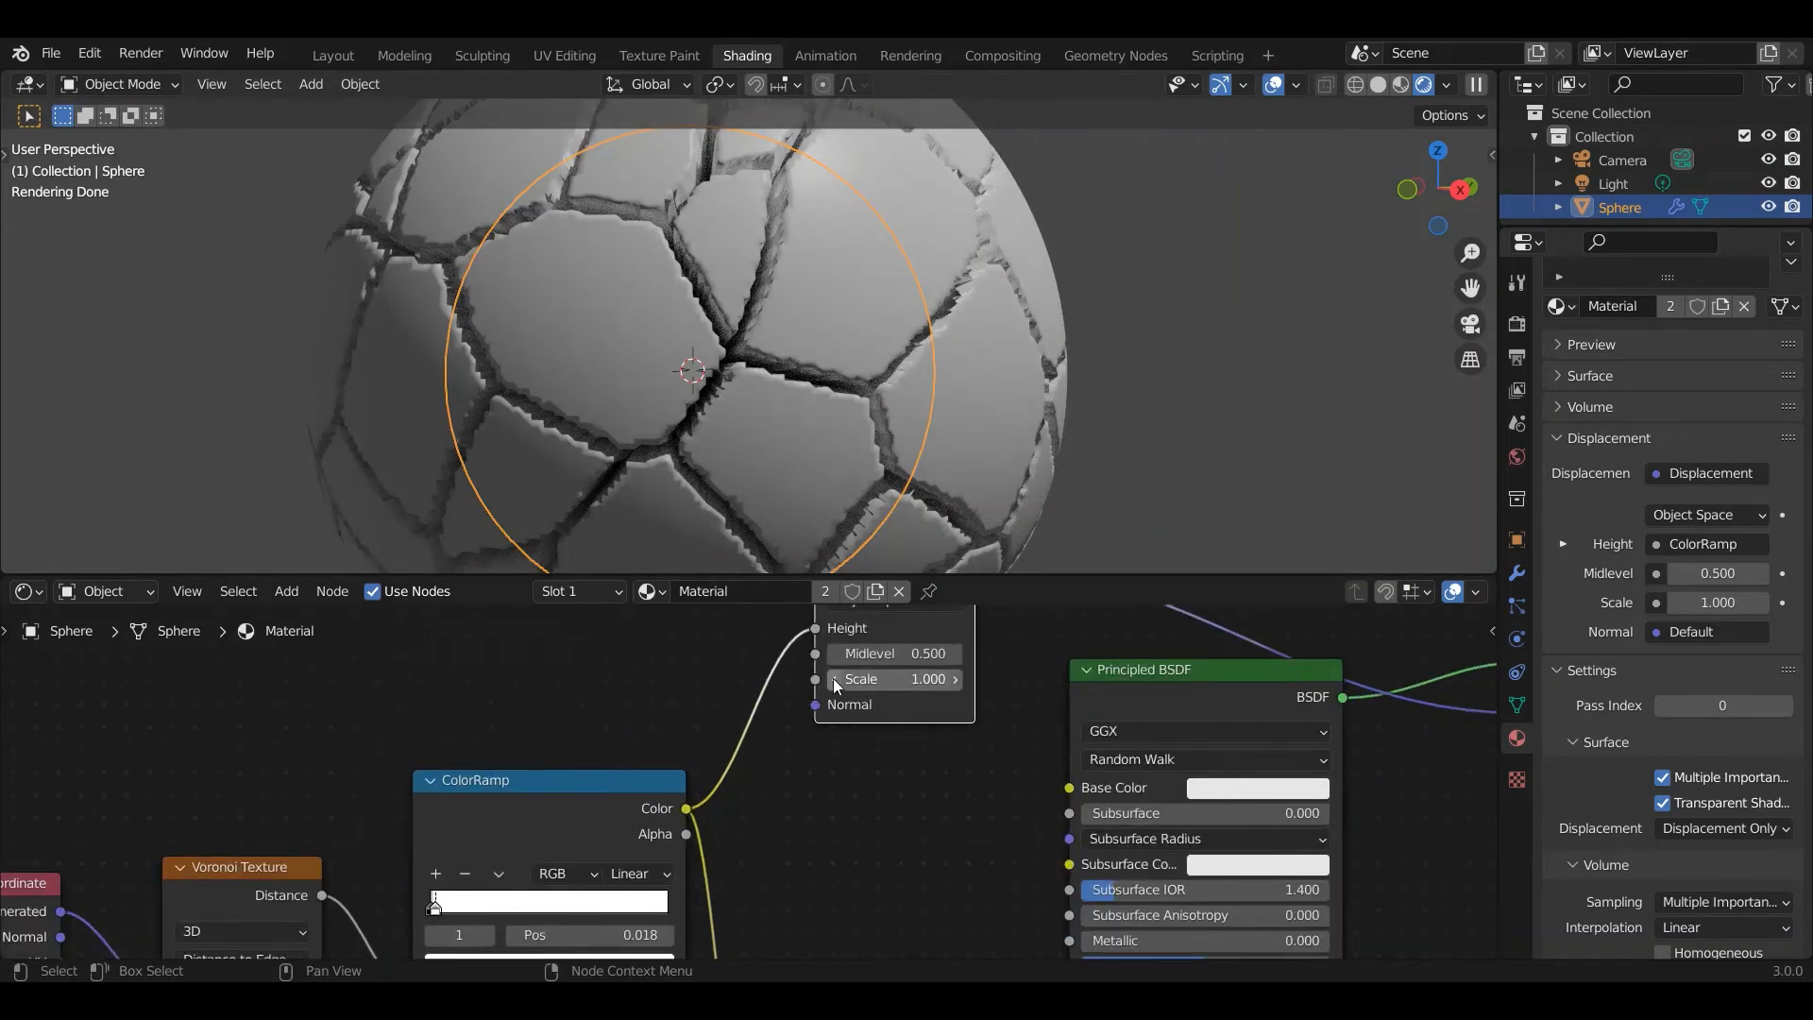
{"action": "left_click", "coordinate": [834, 680]}
{"action": "left_click", "coordinate": [833, 679]}
{"action": "left_click", "coordinate": [833, 680]}
{"action": "left_click", "coordinate": [834, 680]}
{"action": "left_click", "coordinate": [834, 680]}
{"action": "left_click", "coordinate": [834, 680]}
{"action": "left_click", "coordinate": [833, 680]}
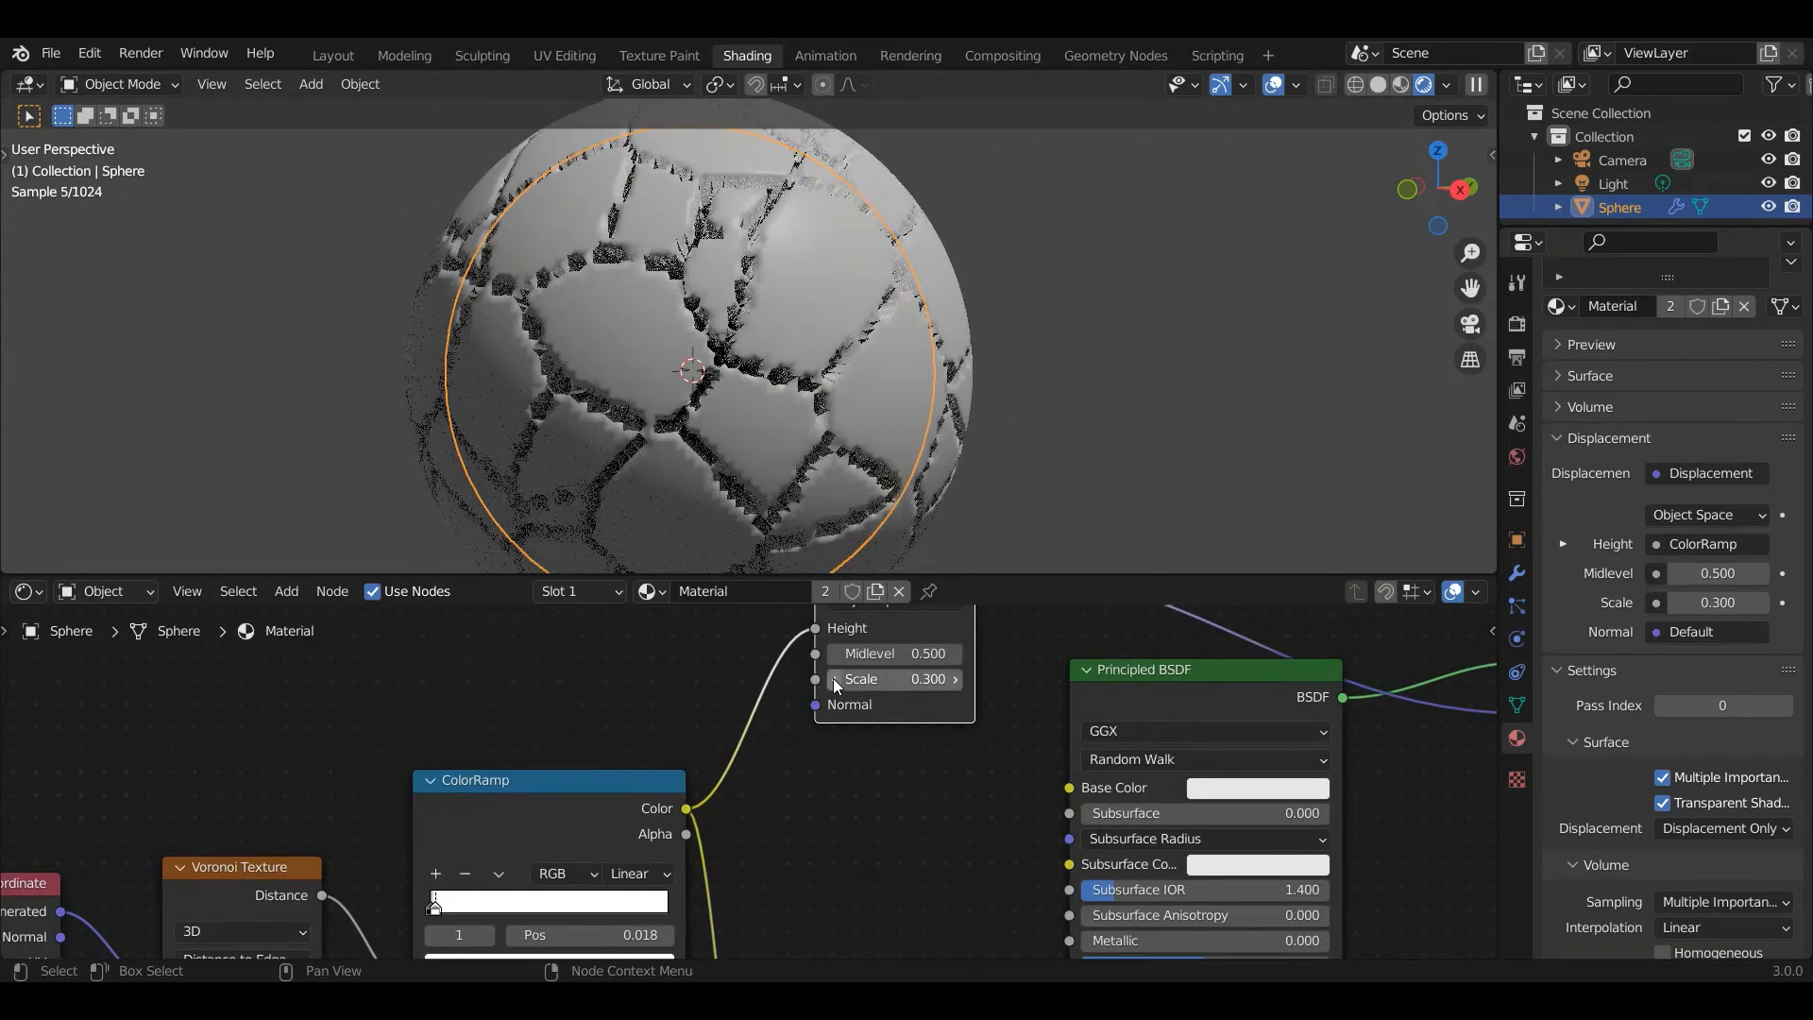
{"action": "left_click", "coordinate": [834, 679]}
{"action": "left_click", "coordinate": [833, 680]}
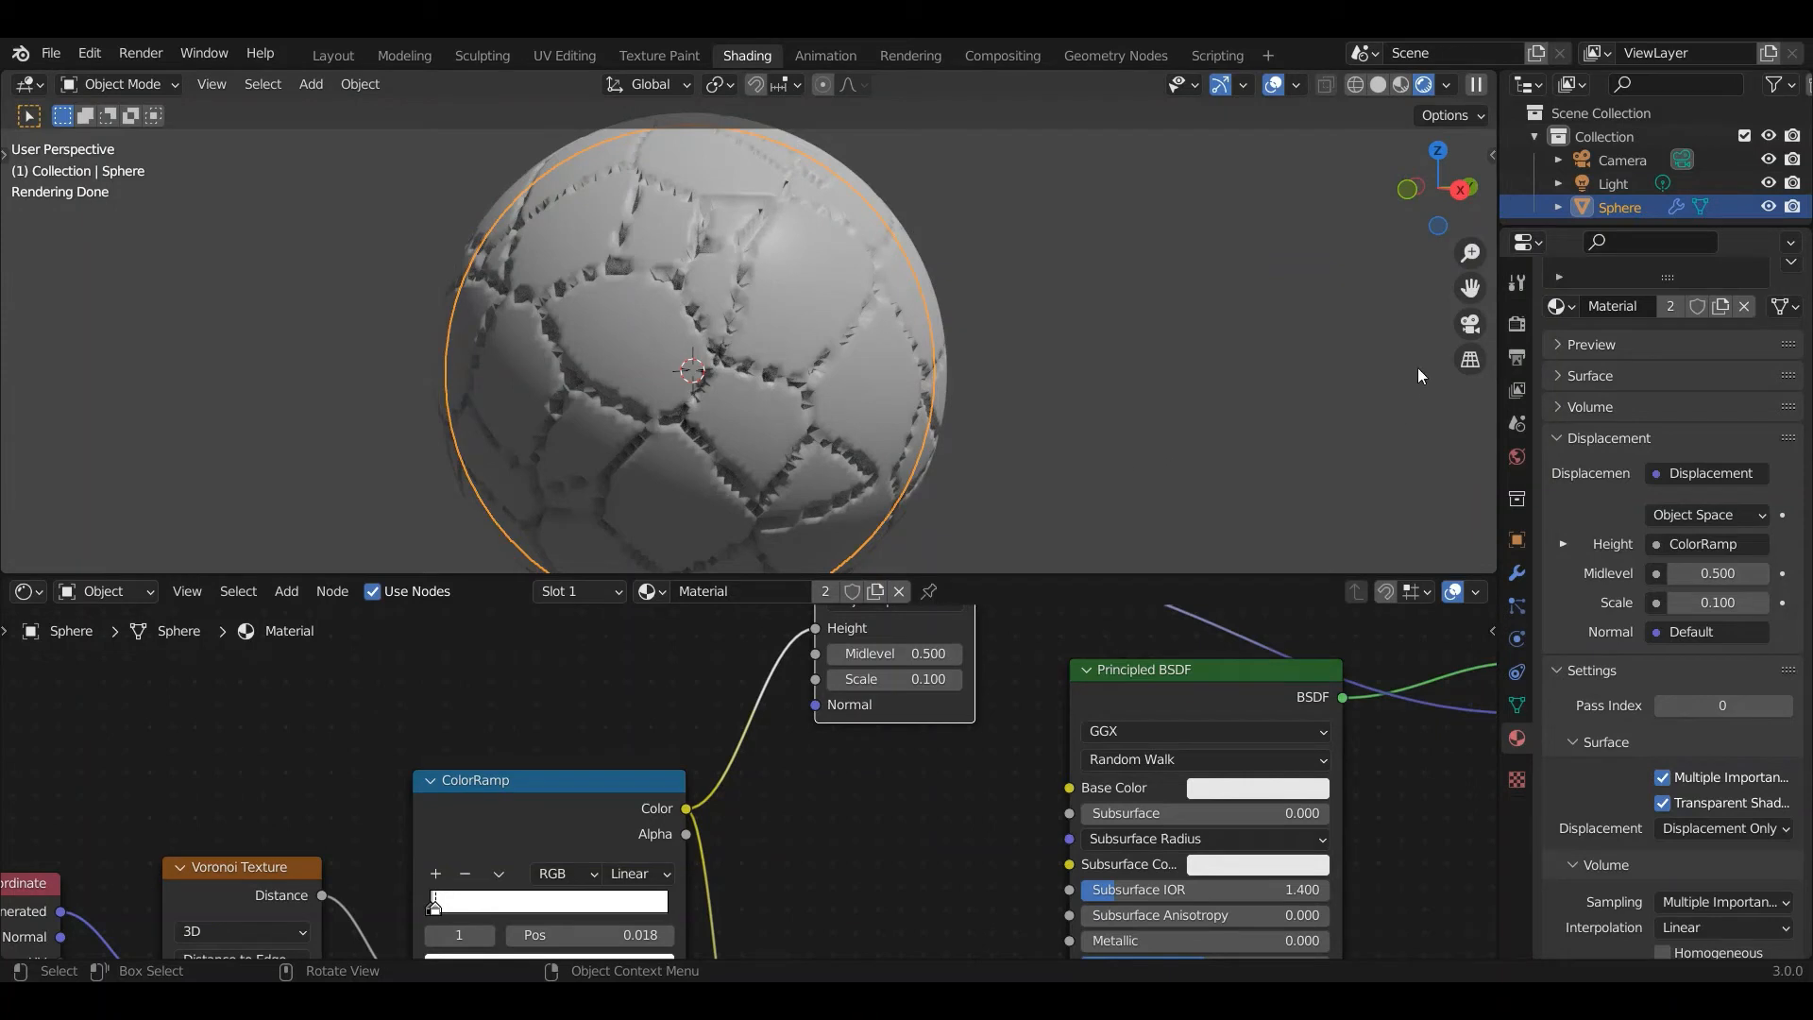
Set the Cycles viewport dicing rate to 4 px in the render's Subdivision settings.
{"action": "left_click", "coordinate": [1517, 325]}
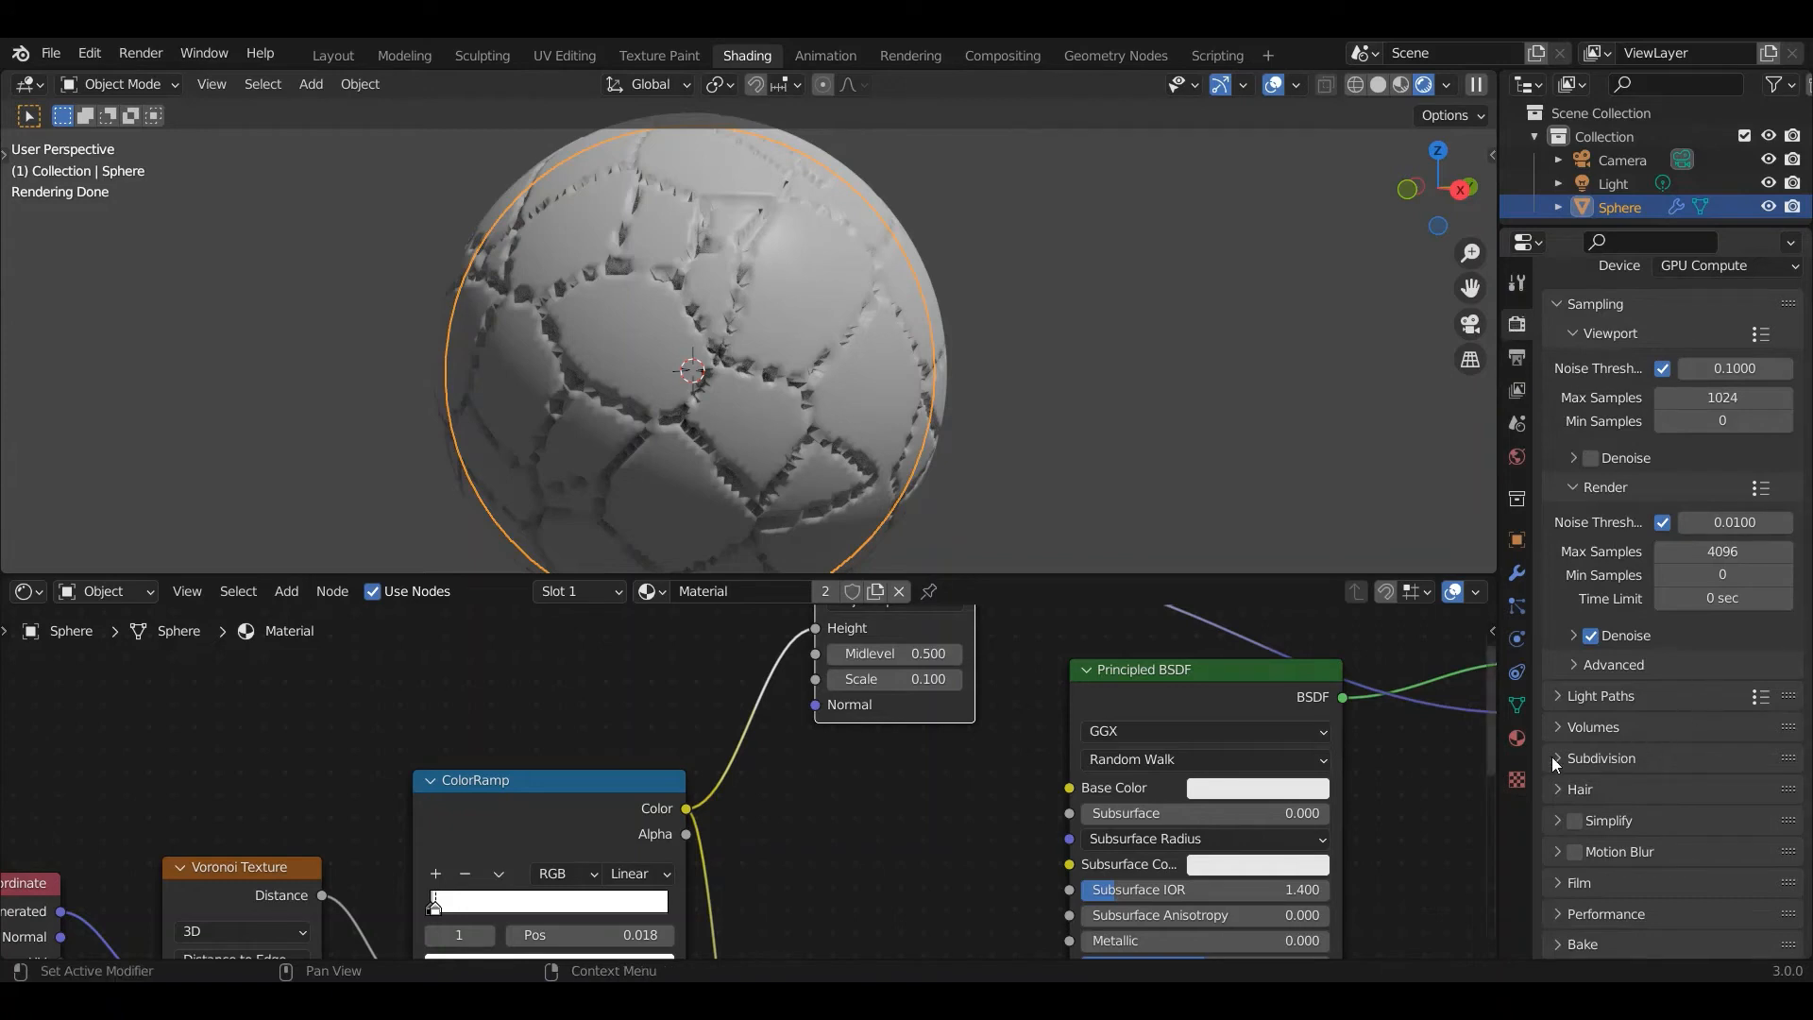
{"action": "left_click", "coordinate": [1659, 757]}
{"action": "scroll", "coordinate": [1700, 769], "scroll_direction": "down", "scroll_amount": 1}
{"action": "left_click", "coordinate": [1725, 777]}
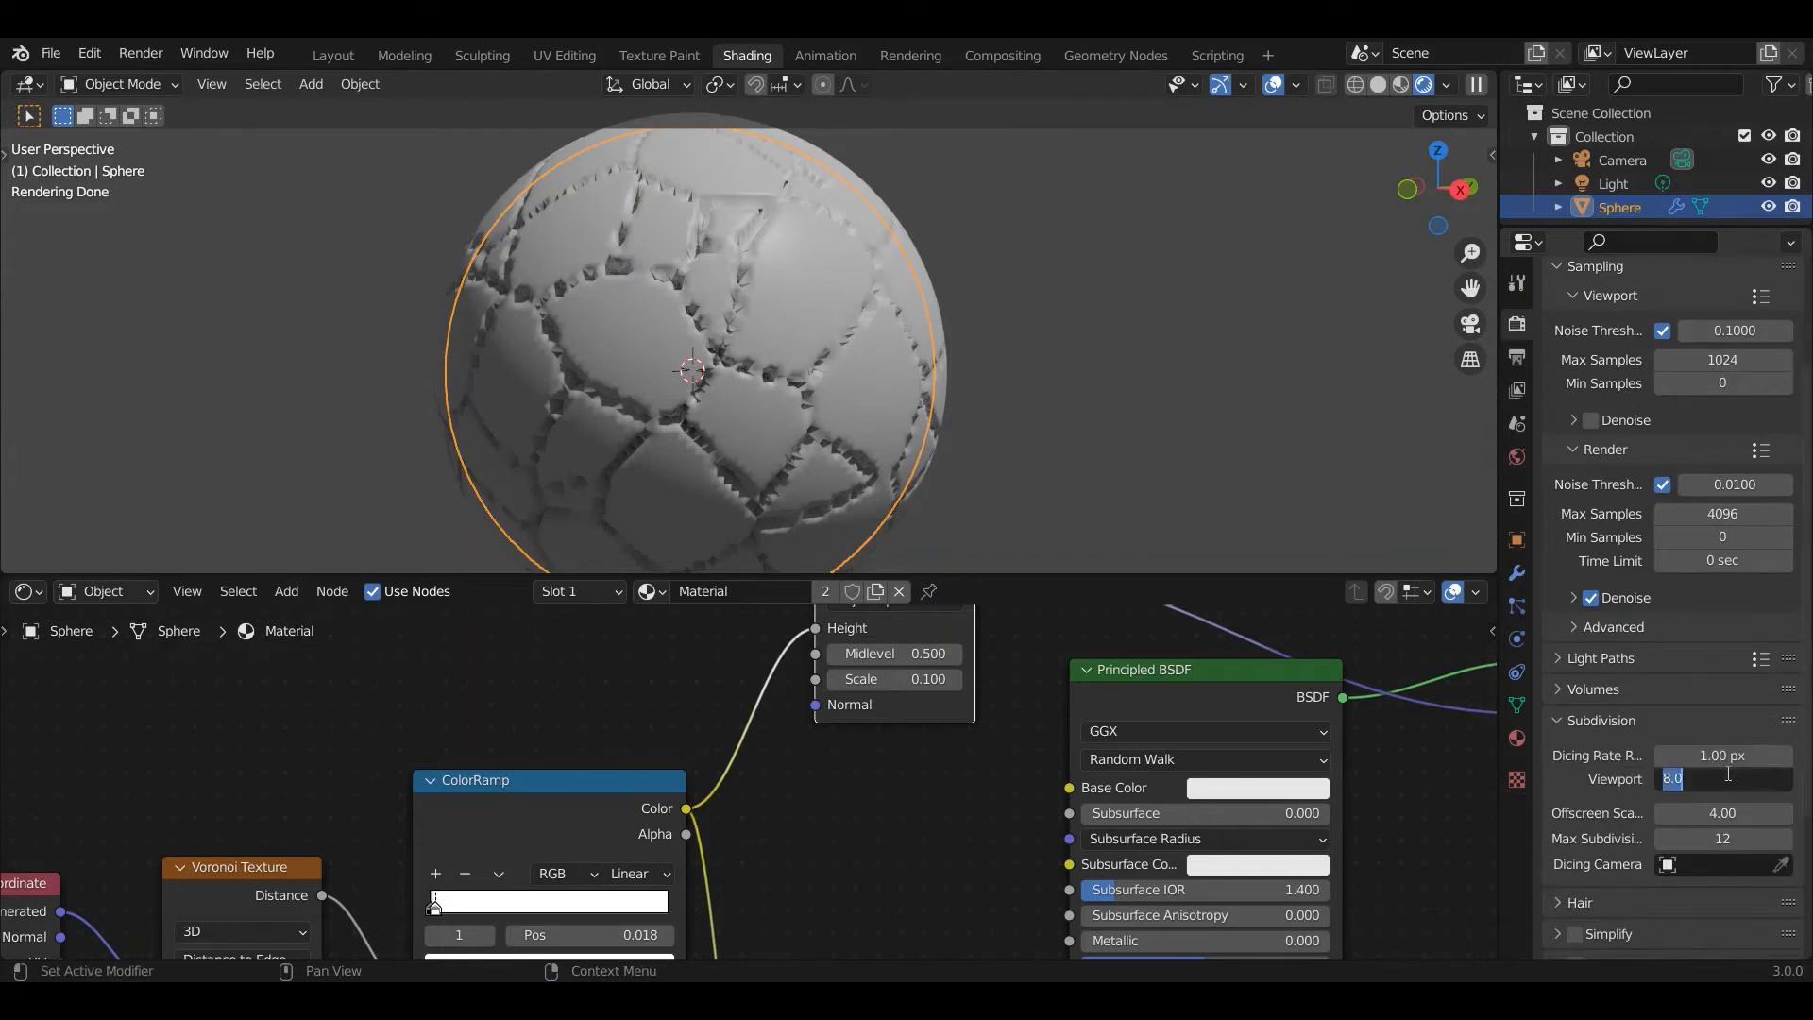
{"action": "type", "text": "4"}
{"action": "key", "text": "Return"}
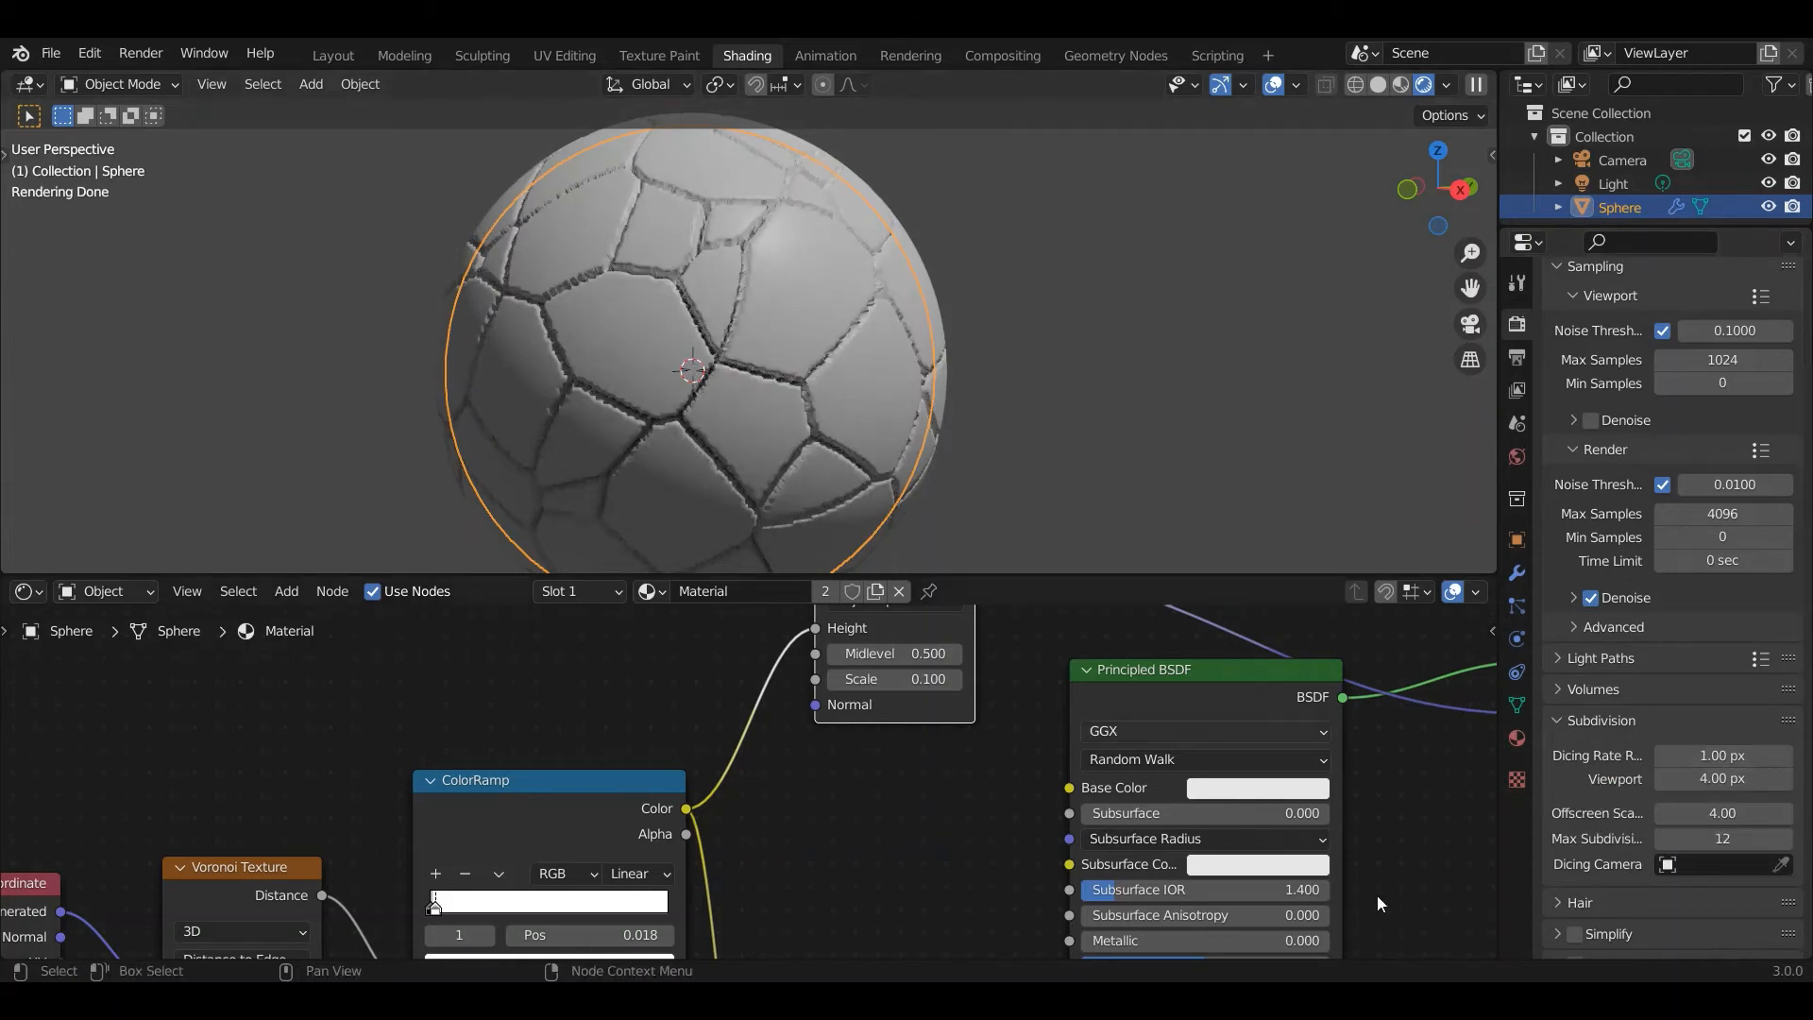
Raise the sphere's Subdivision modifier viewport levels to 4 and inspect the displaced cracks.
{"action": "left_click", "coordinate": [1515, 571]}
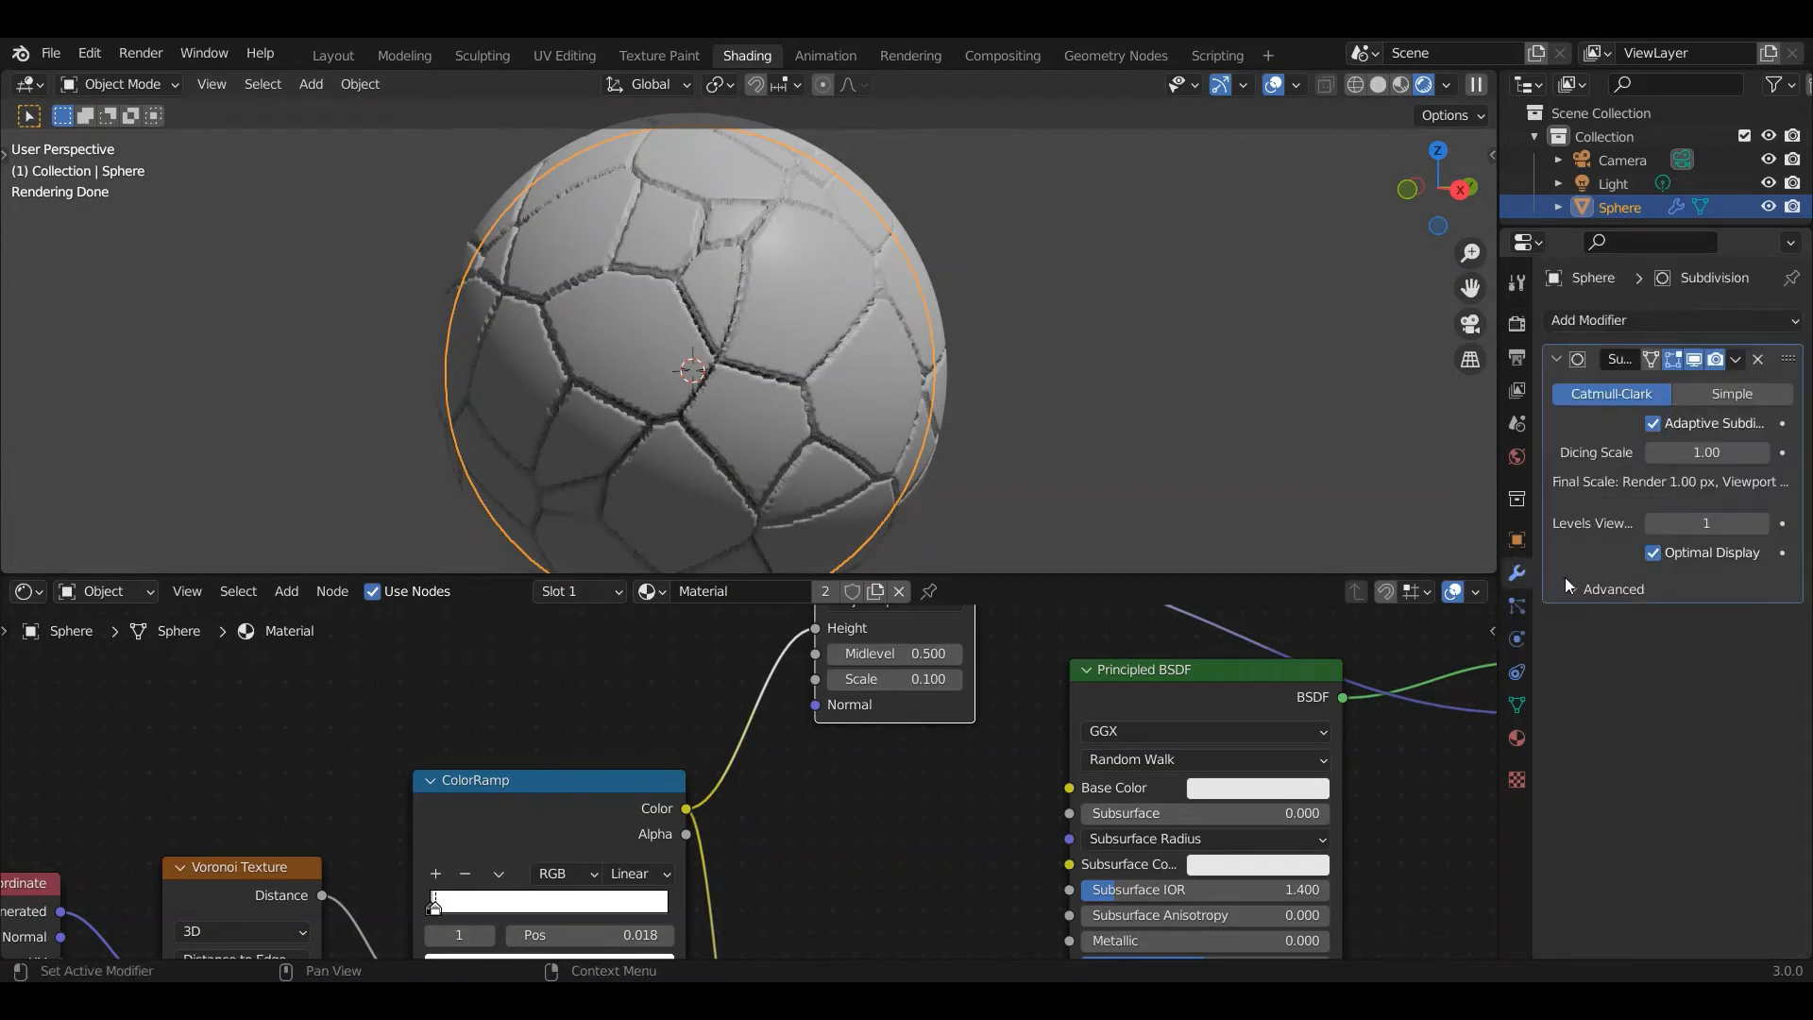
{"action": "left_click", "coordinate": [1762, 524]}
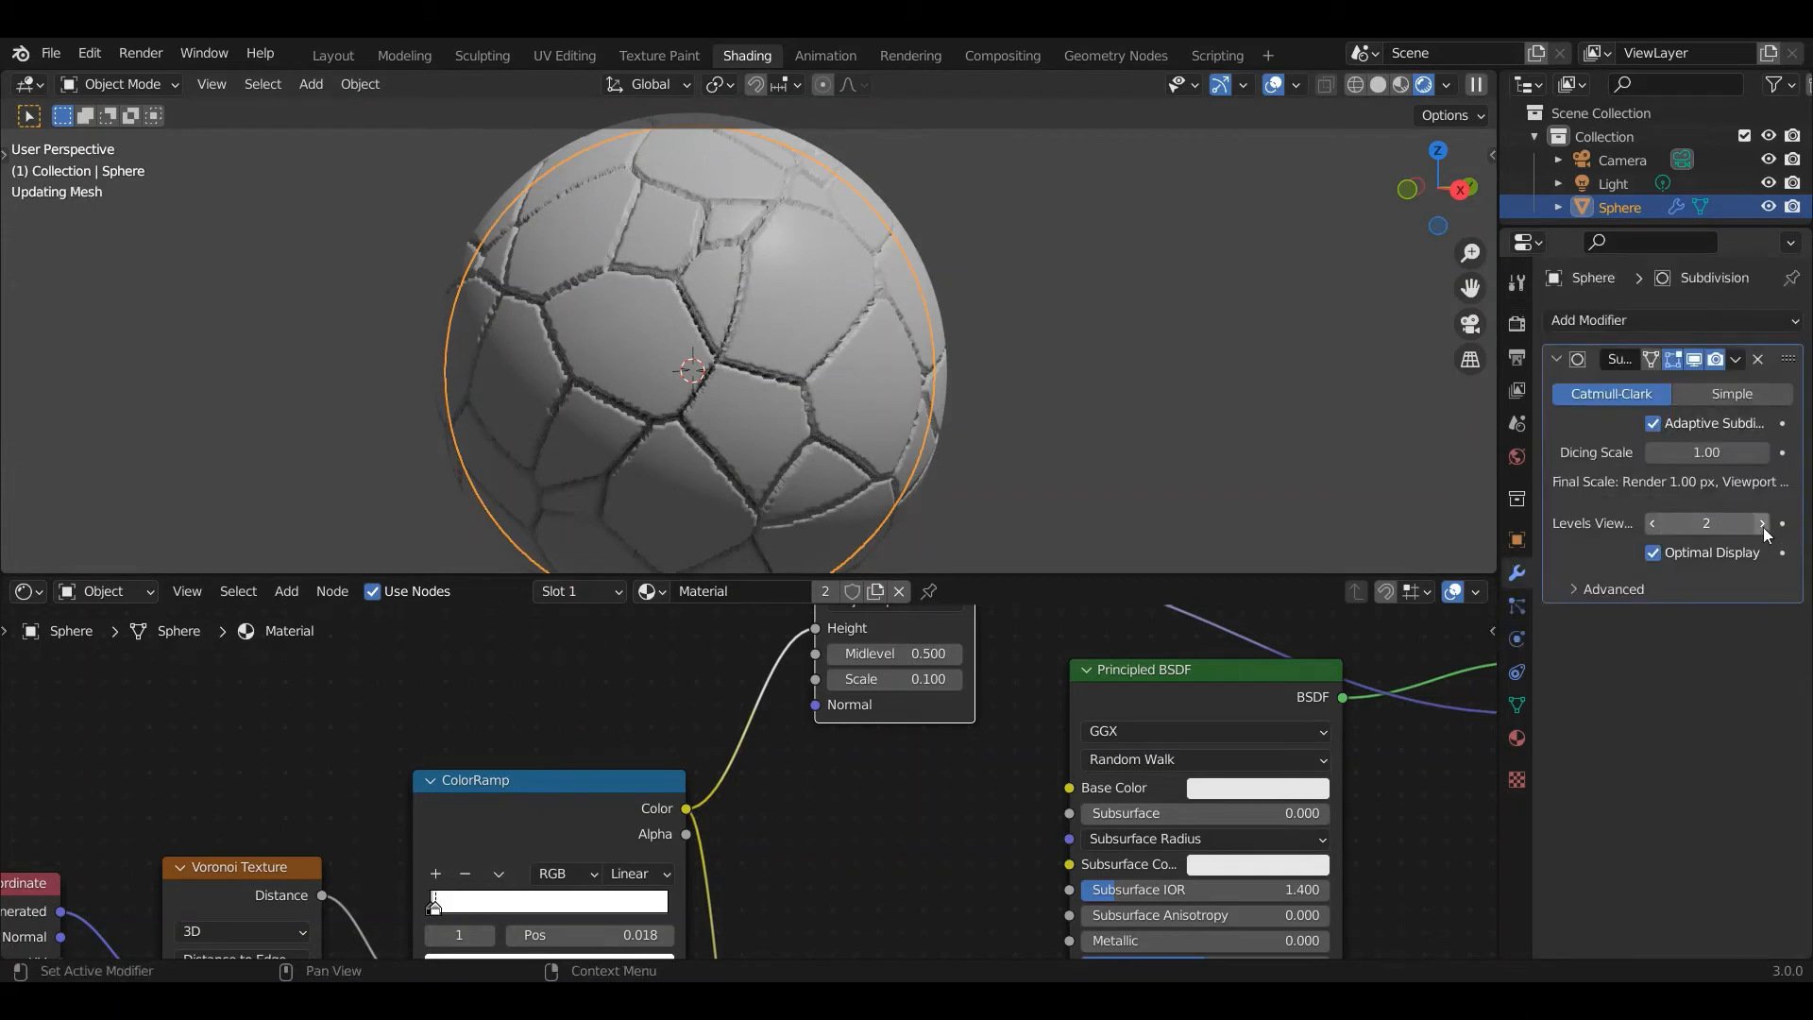
{"action": "left_click", "coordinate": [1761, 524]}
{"action": "left_click", "coordinate": [1762, 524]}
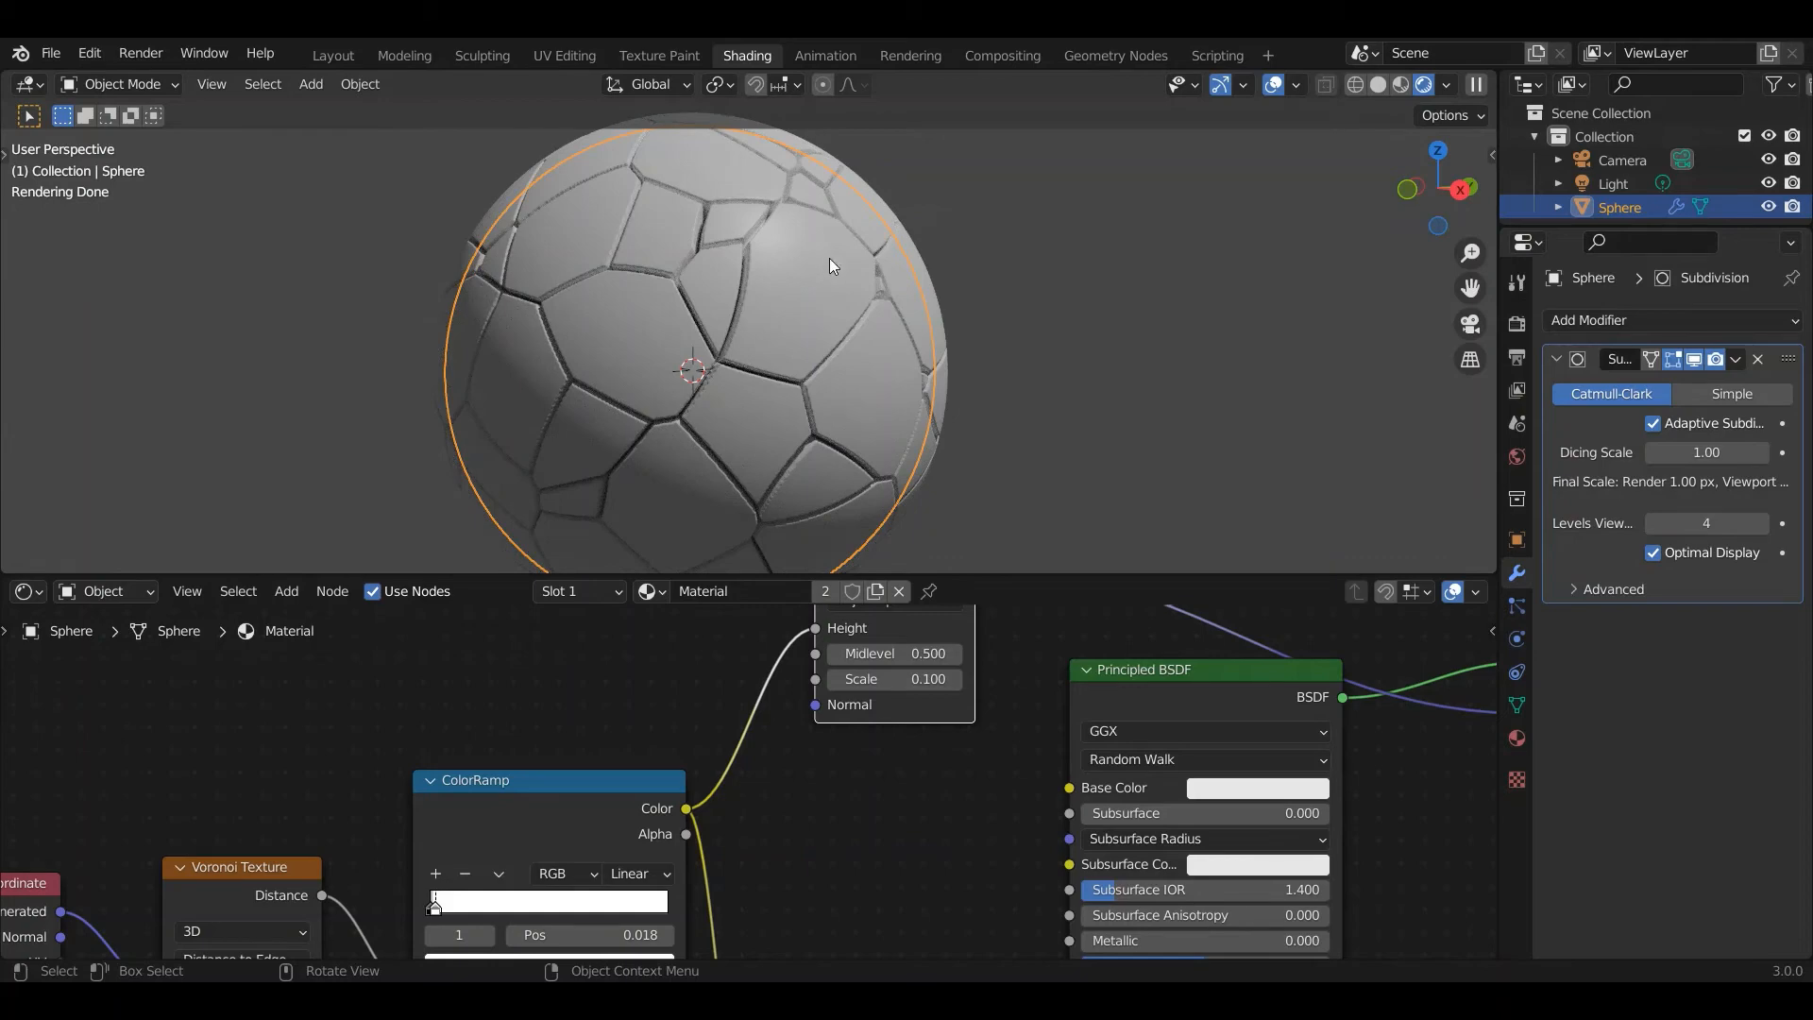
{"action": "mouse_move", "coordinate": [829, 258]}
{"action": "middle_mouse_down"}
{"action": "mouse_move", "coordinate": [802, 345]}
{"action": "mouse_move", "coordinate": [738, 353]}
{"action": "mouse_move", "coordinate": [694, 320]}
{"action": "mouse_move", "coordinate": [827, 291]}
{"action": "mouse_move", "coordinate": [861, 249]}
{"action": "mouse_move", "coordinate": [756, 240]}
{"action": "mouse_move", "coordinate": [808, 262]}
{"action": "middle_mouse_up"}
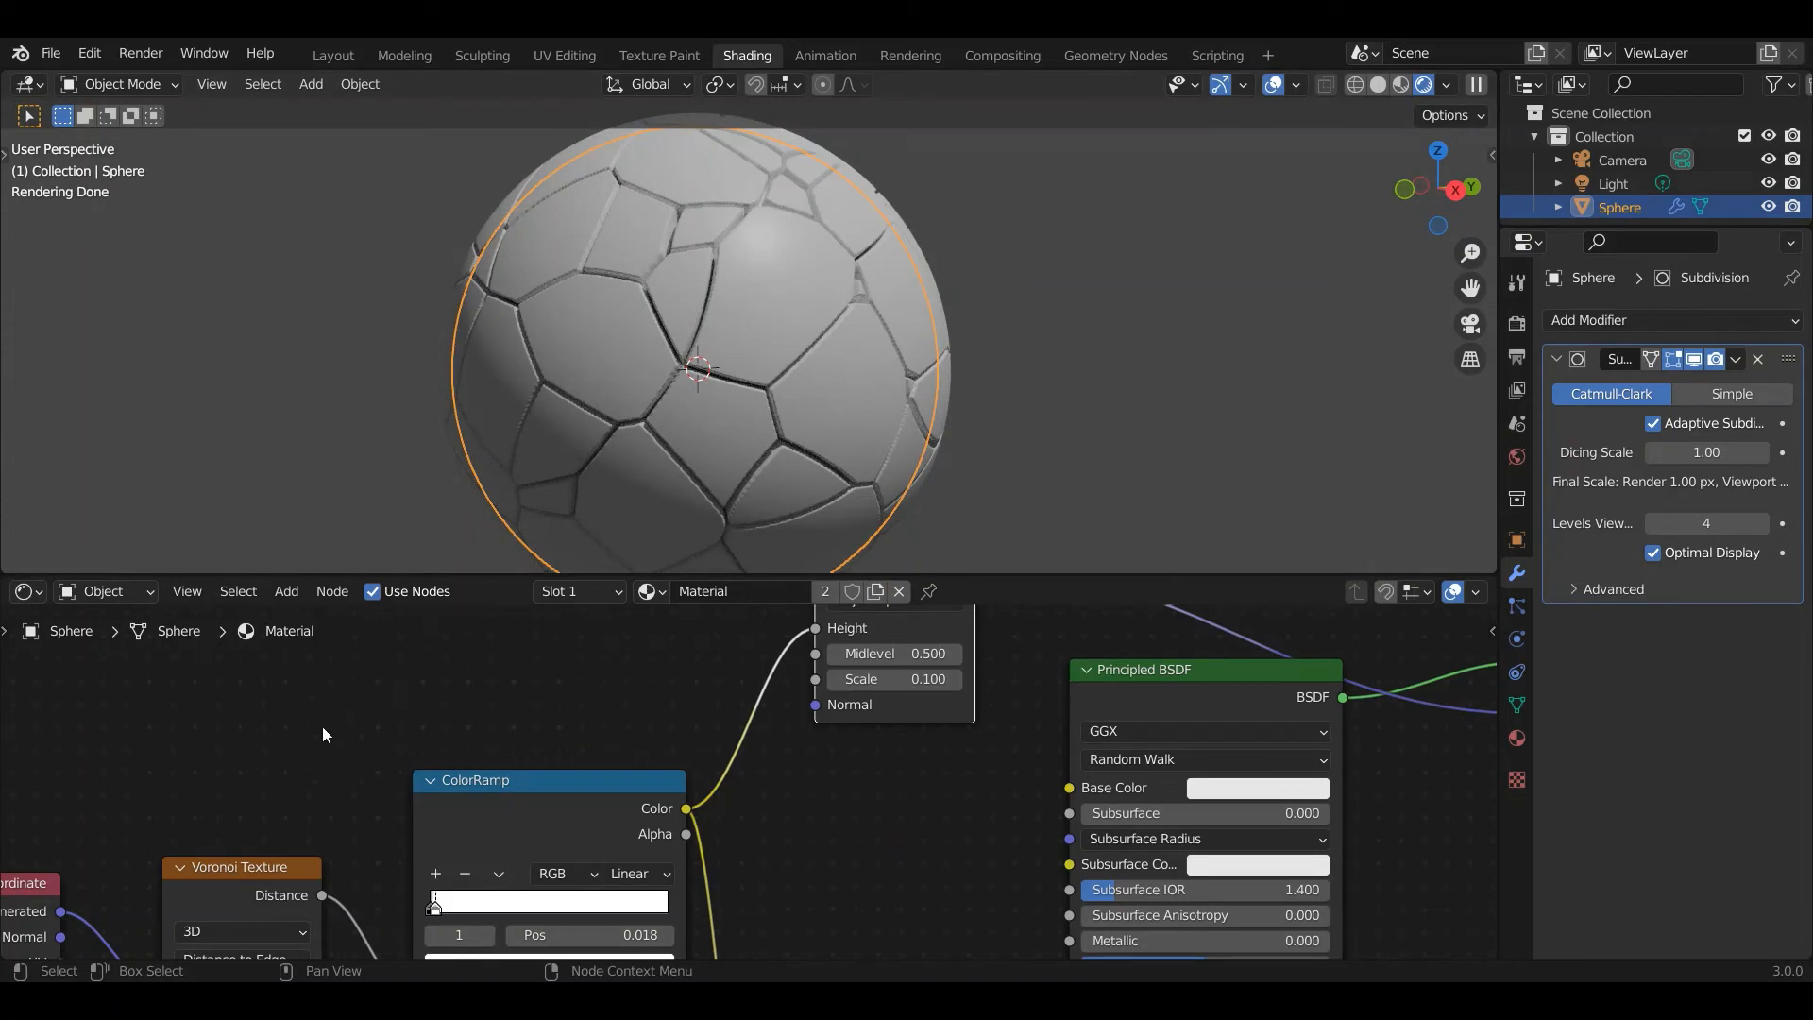
Move the Texture Coordinate node away from the Voronoi Texture and add a Noise Texture node below the link between them.
{"action": "middle_click_drag", "start_coordinate": [367, 700], "coordinate": [836, 905]}
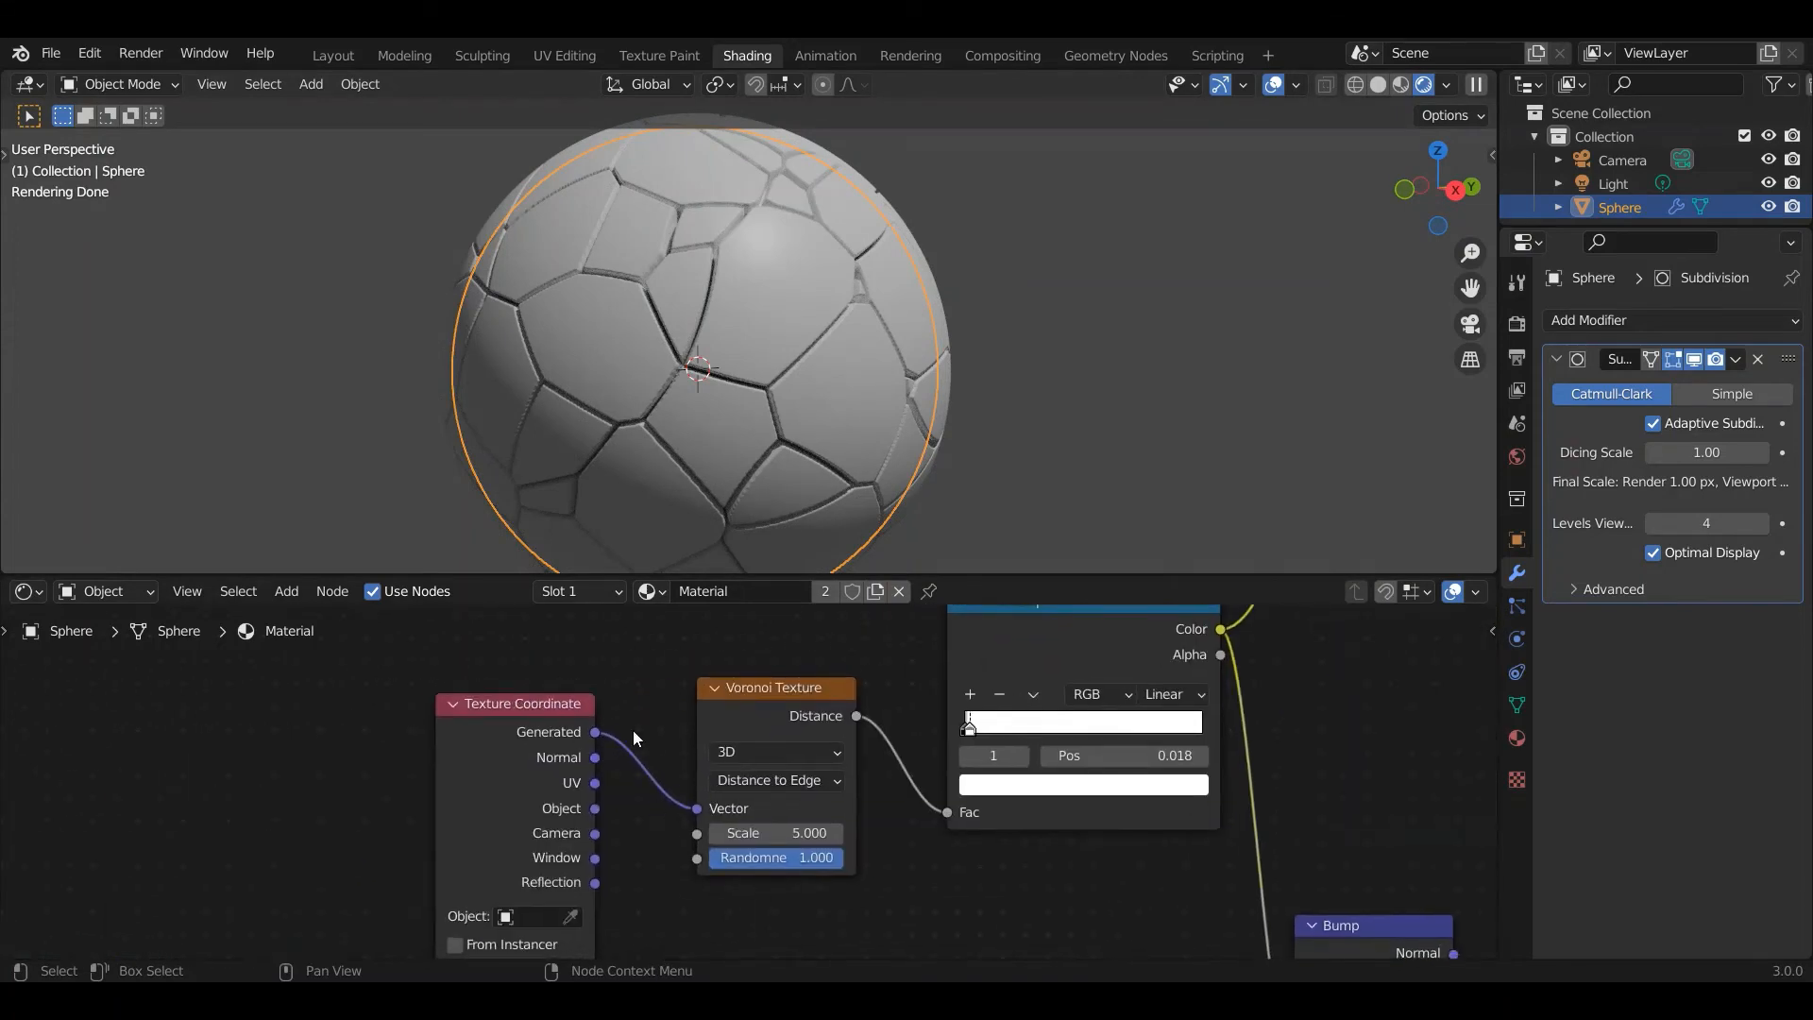
{"action": "left_click_drag", "start_coordinate": [531, 708], "coordinate": [348, 778]}
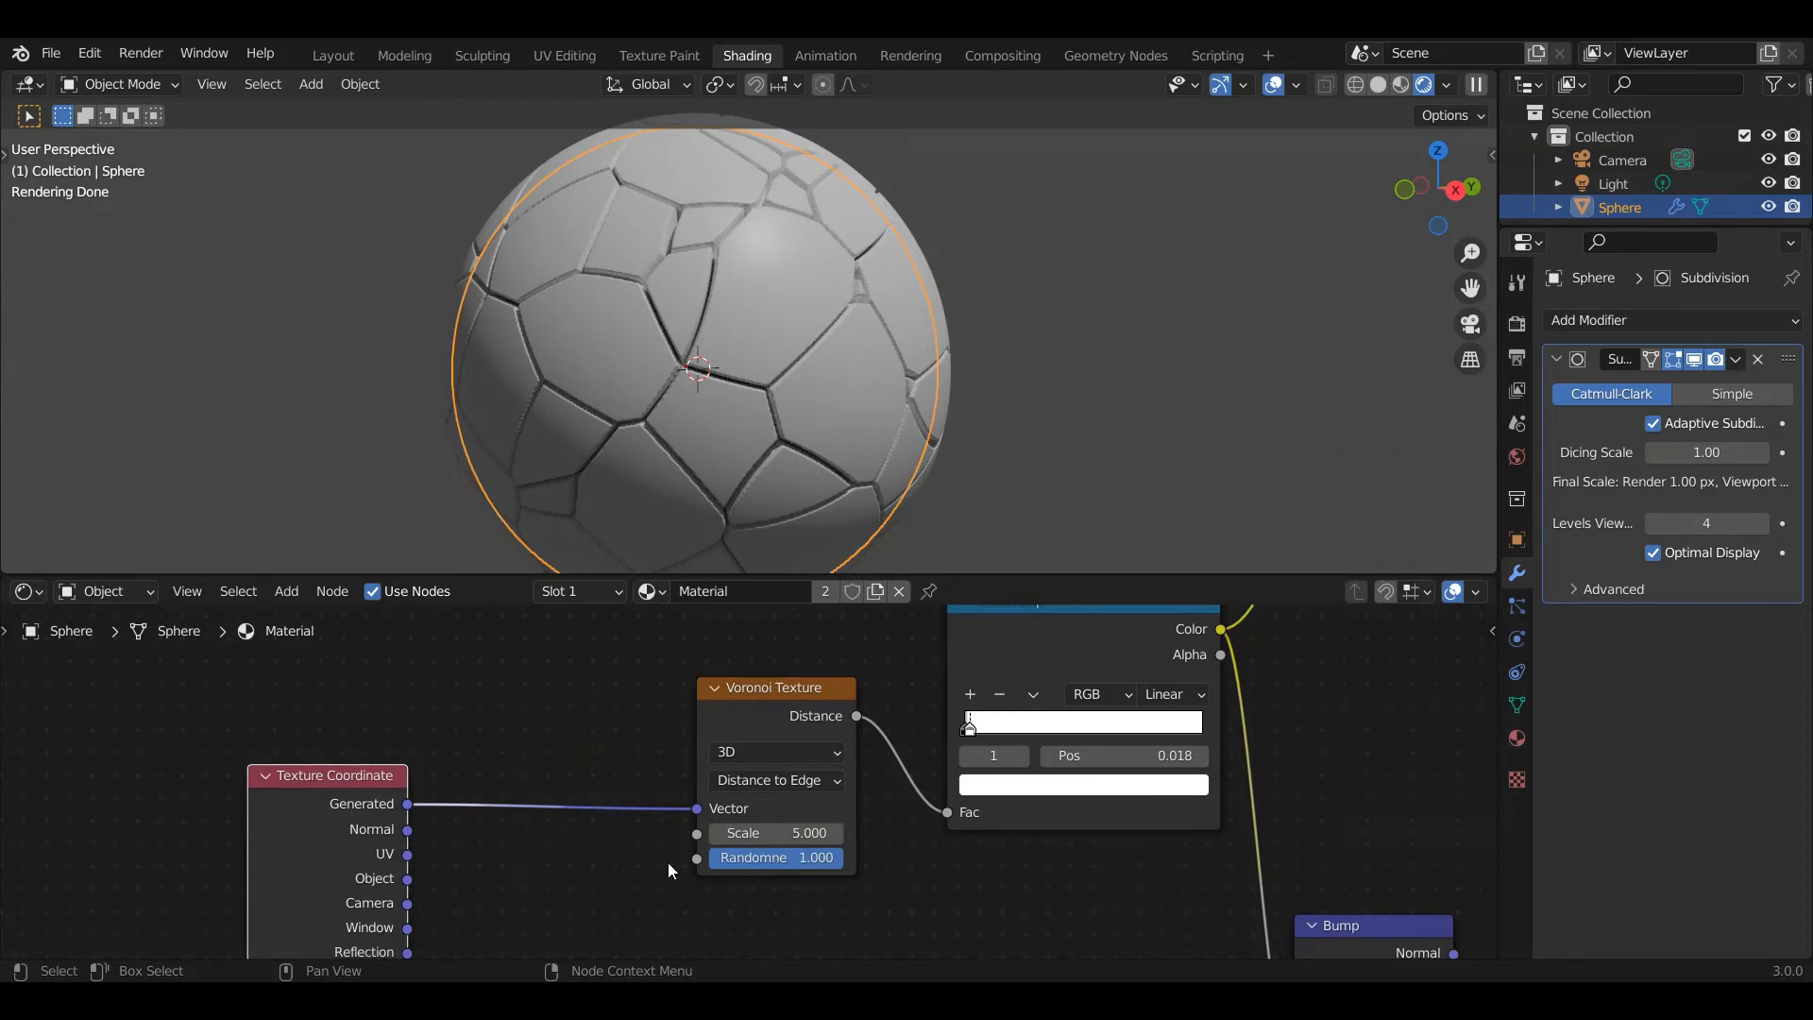
{"action": "left_click", "coordinate": [288, 593]}
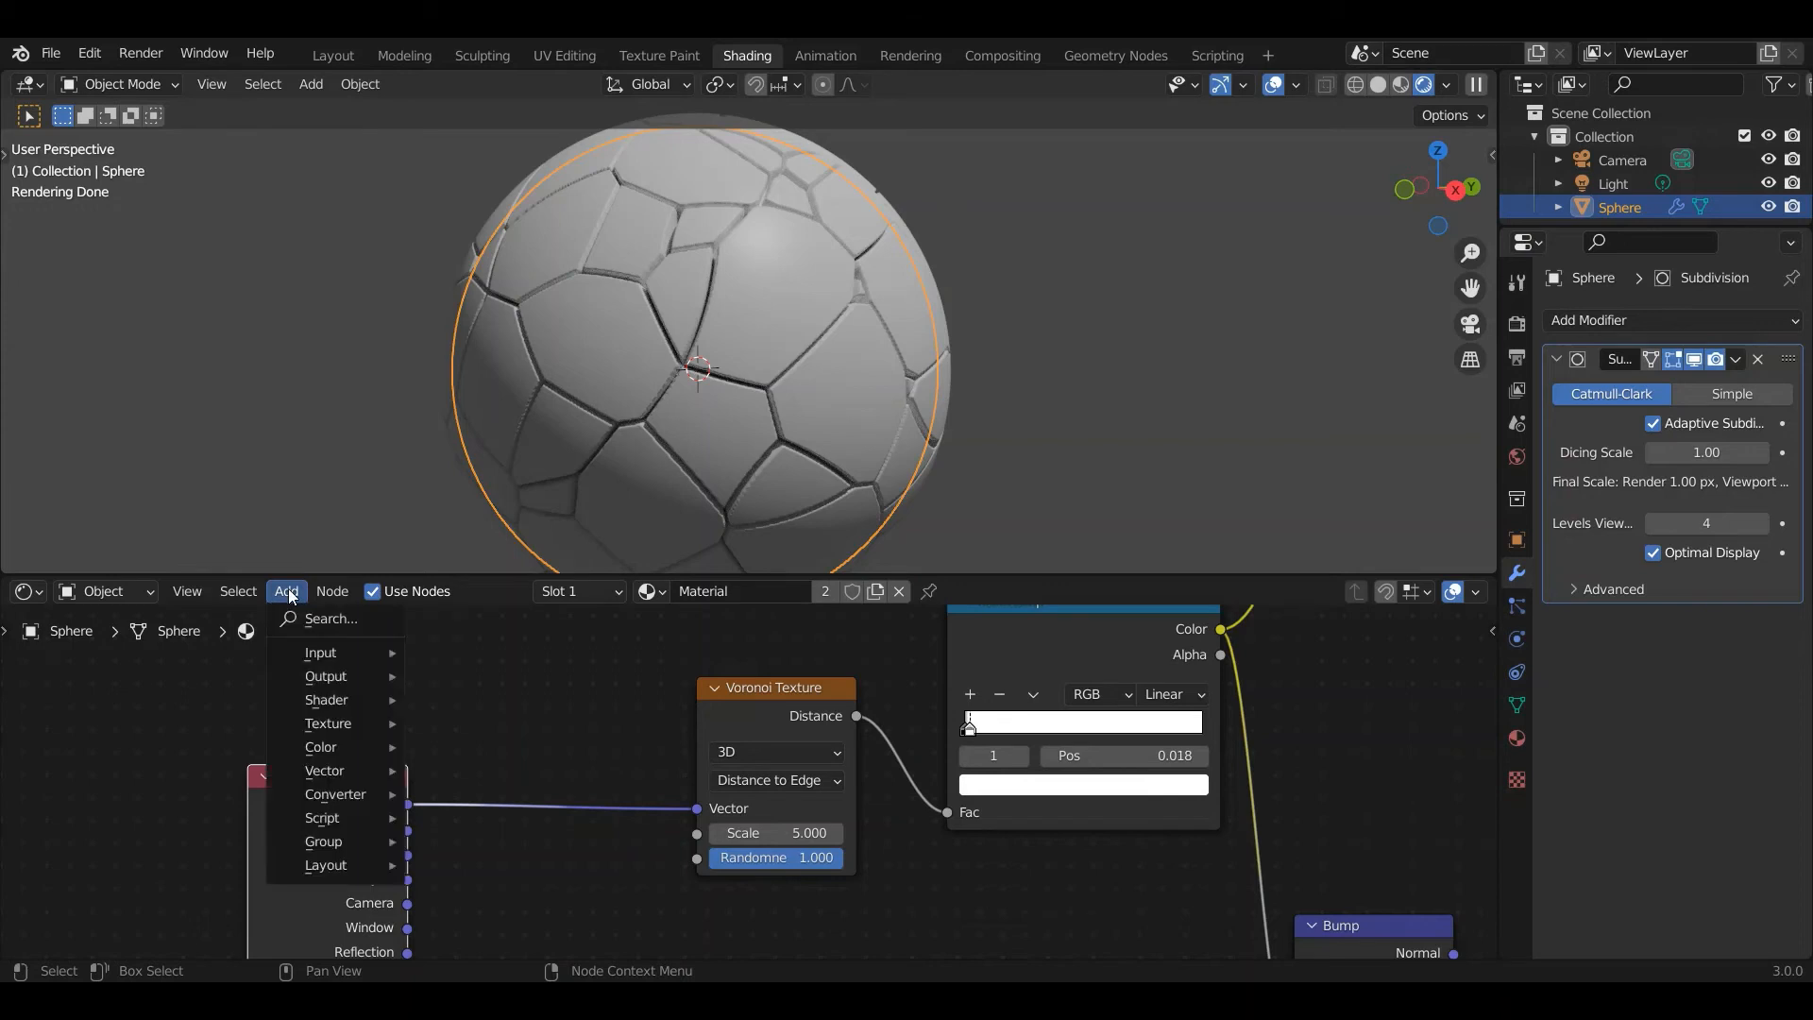
{"action": "mouse_move", "coordinate": [335, 724]}
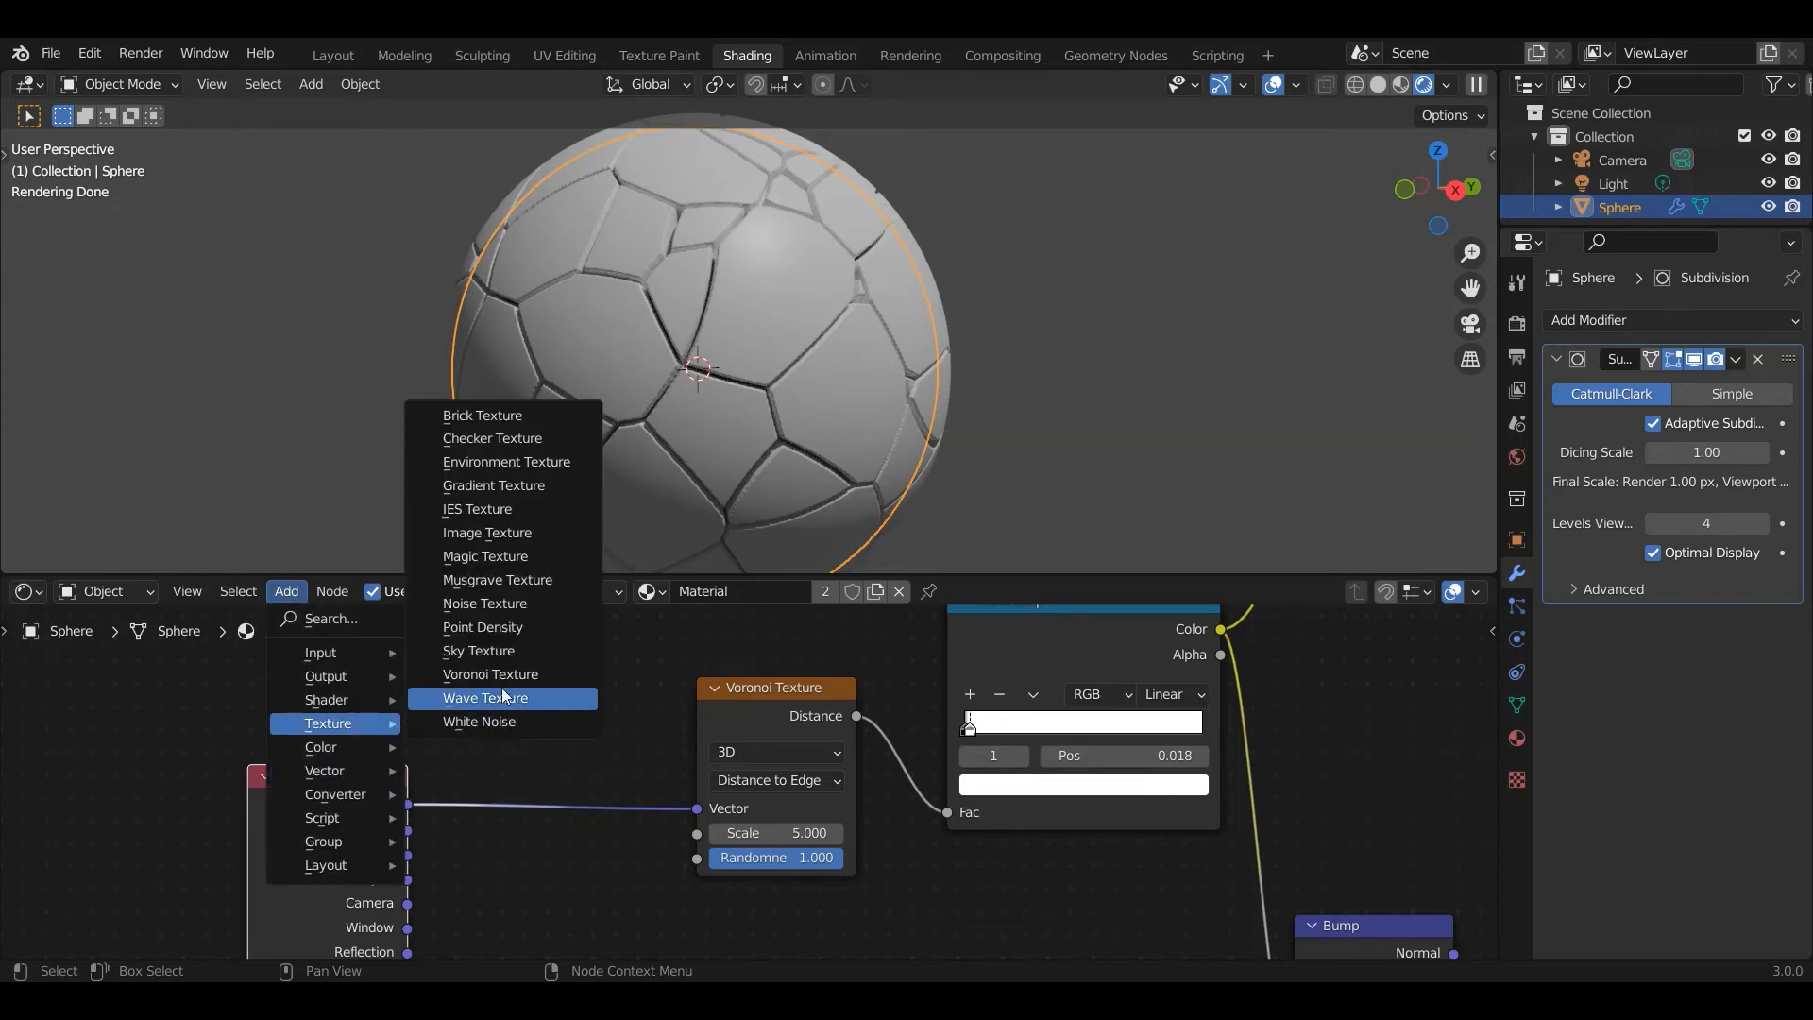
{"action": "left_click", "coordinate": [494, 603]}
{"action": "left_click", "coordinate": [508, 853]}
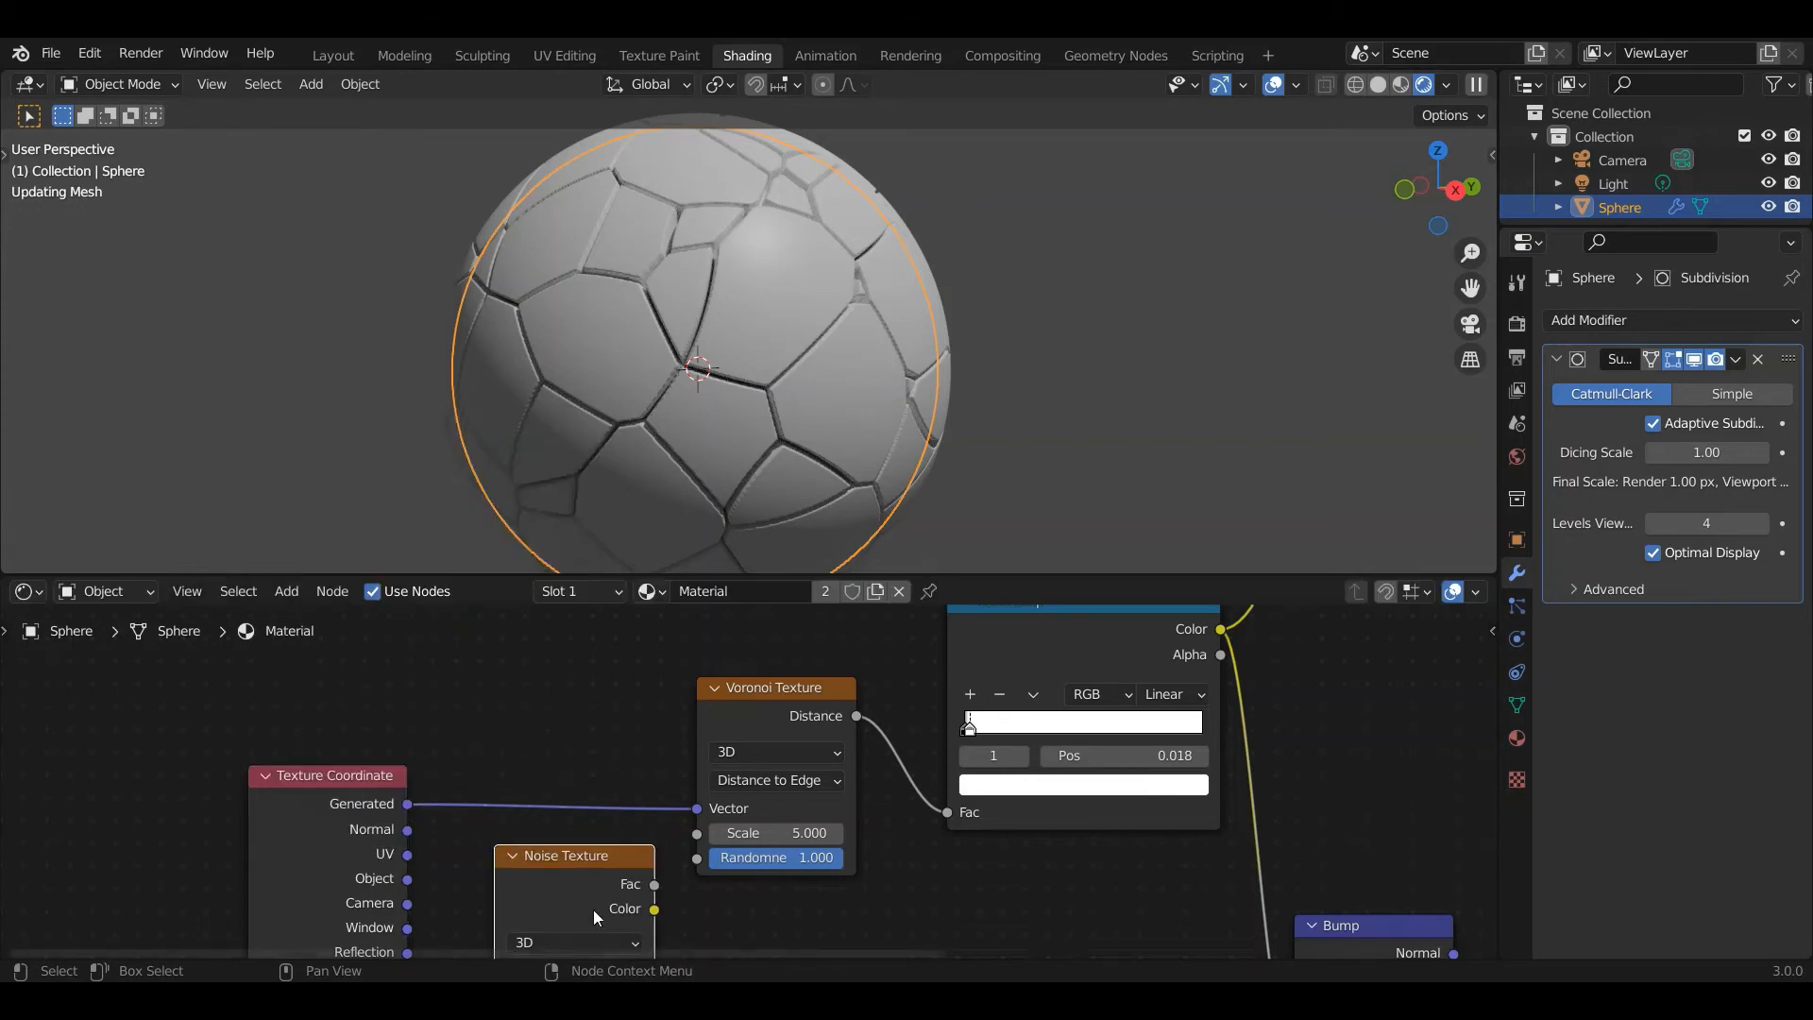
{"action": "middle_click_drag", "start_coordinate": [436, 824], "coordinate": [806, 655]}
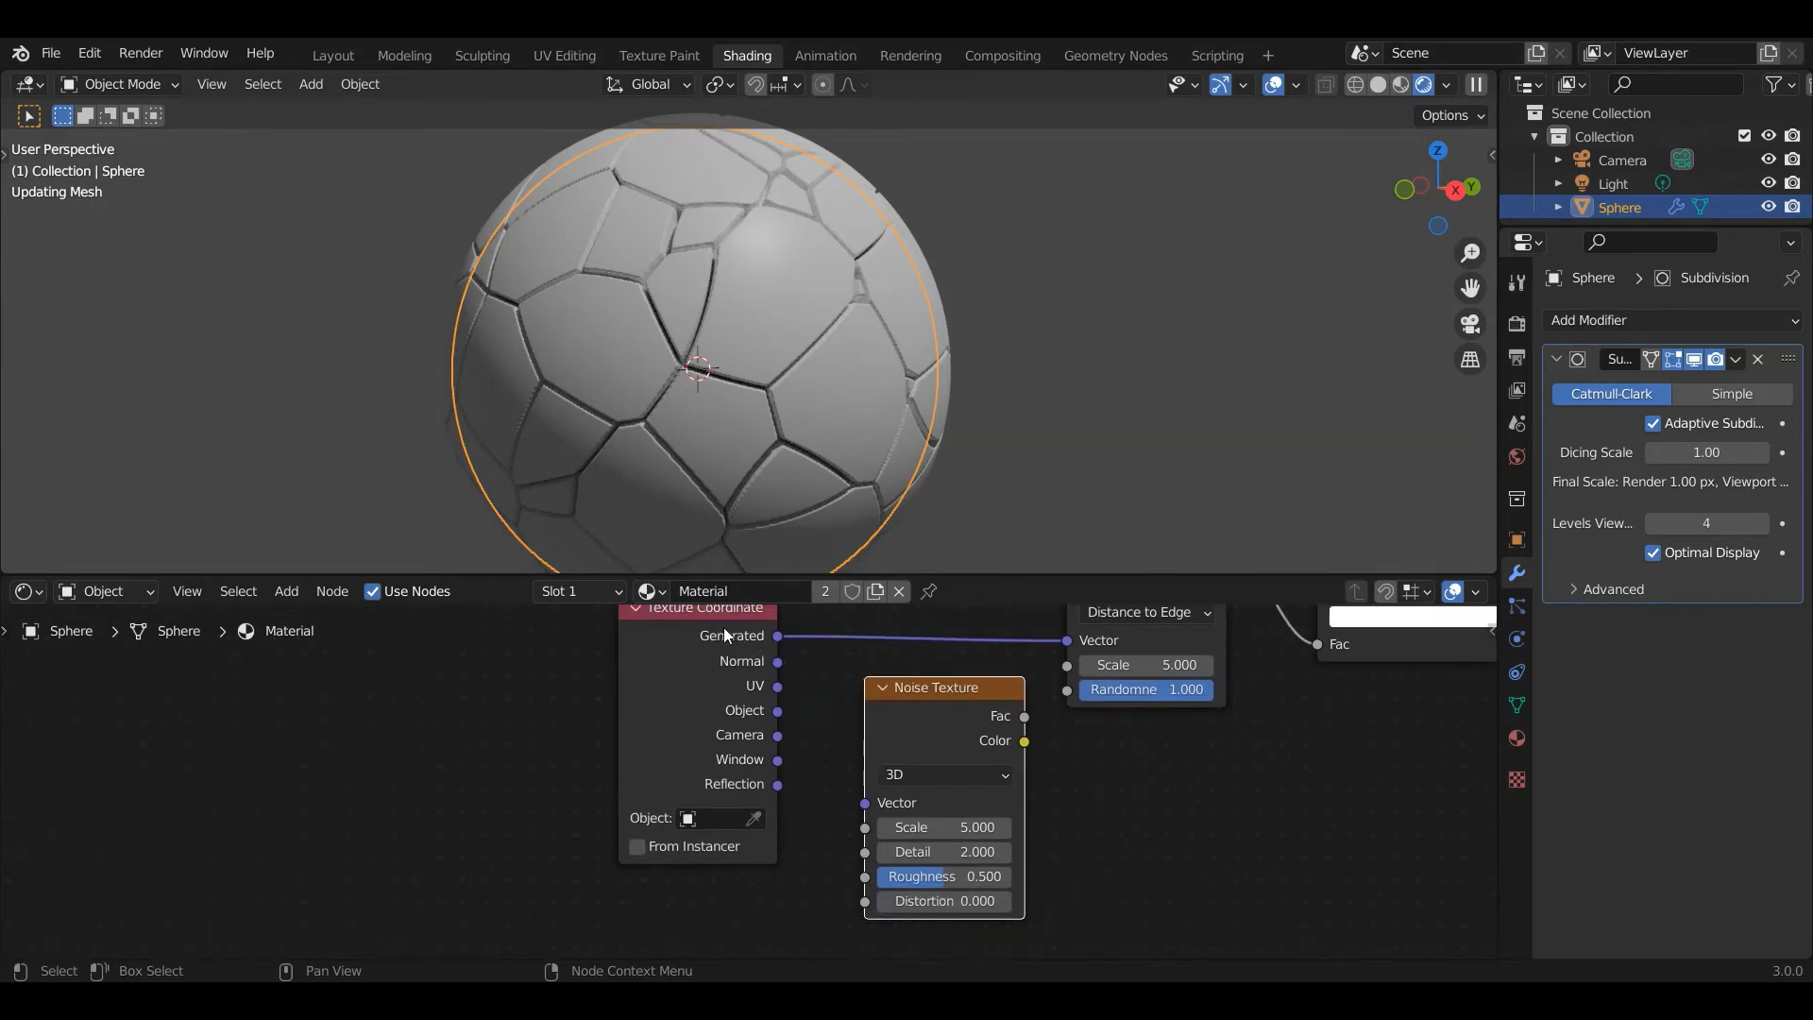
{"action": "left_click_drag", "start_coordinate": [724, 628], "coordinate": [624, 632]}
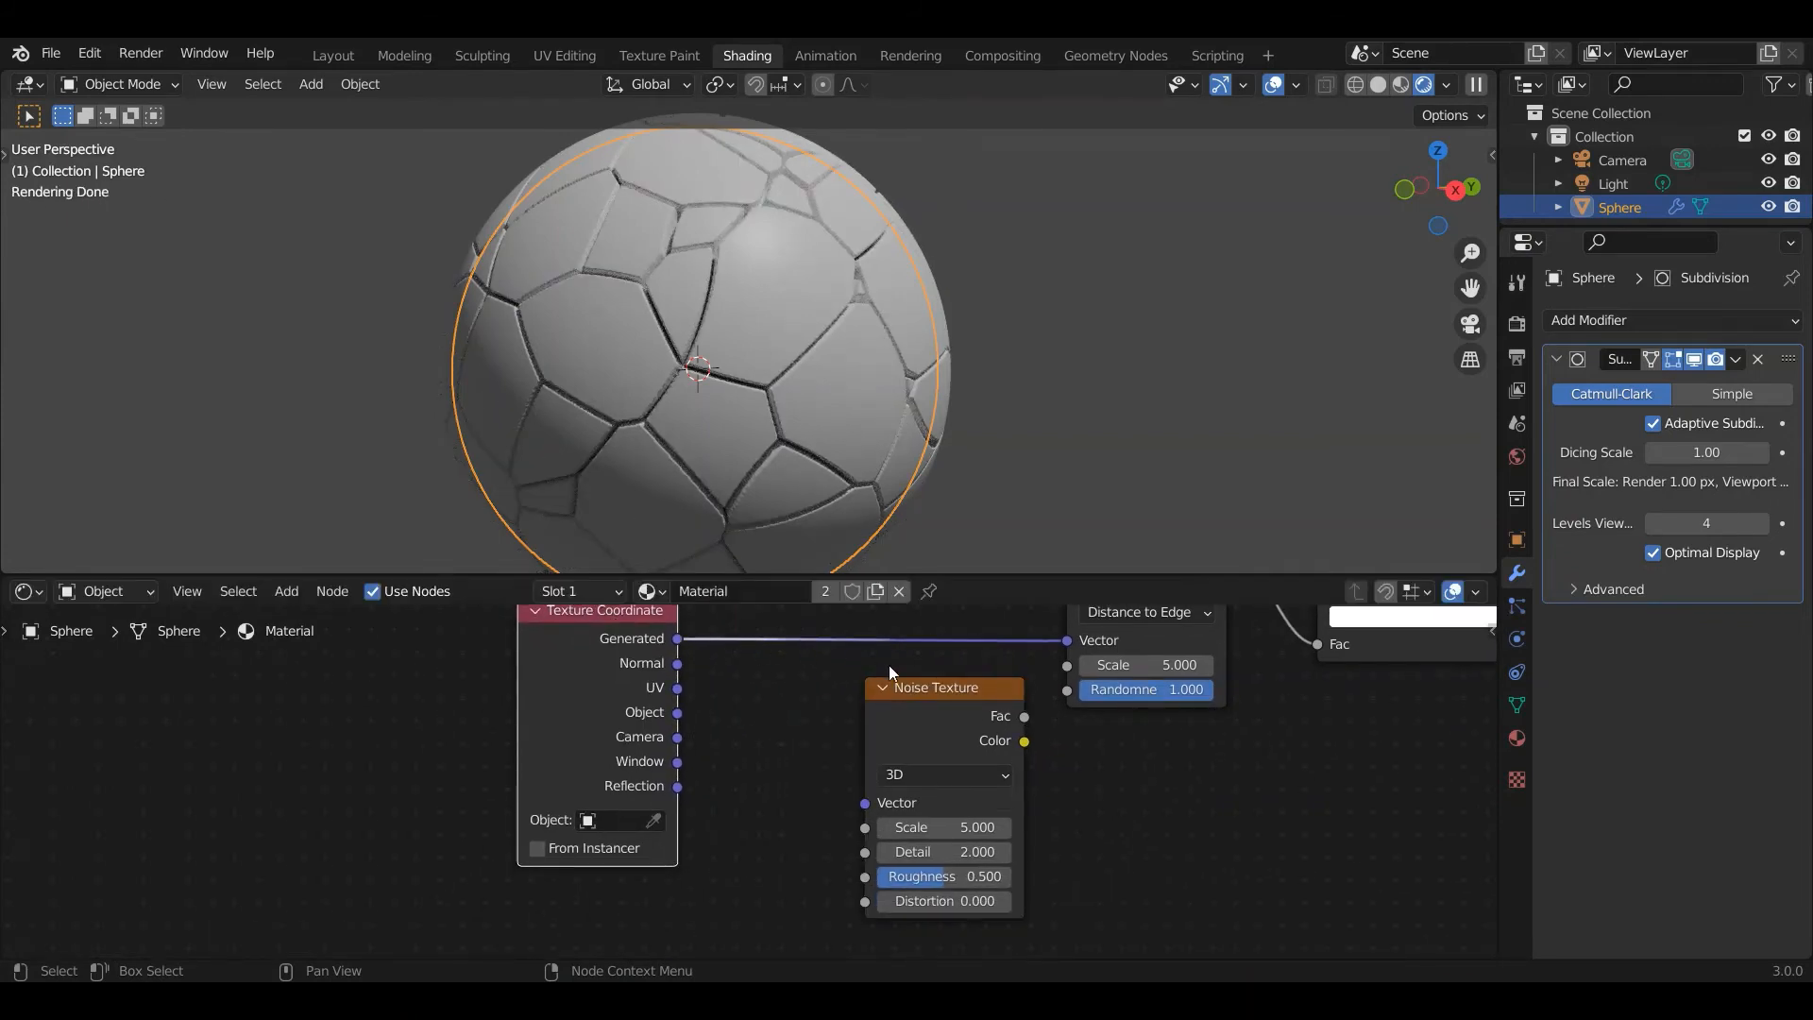
{"action": "left_click_drag", "start_coordinate": [948, 699], "coordinate": [873, 701]}
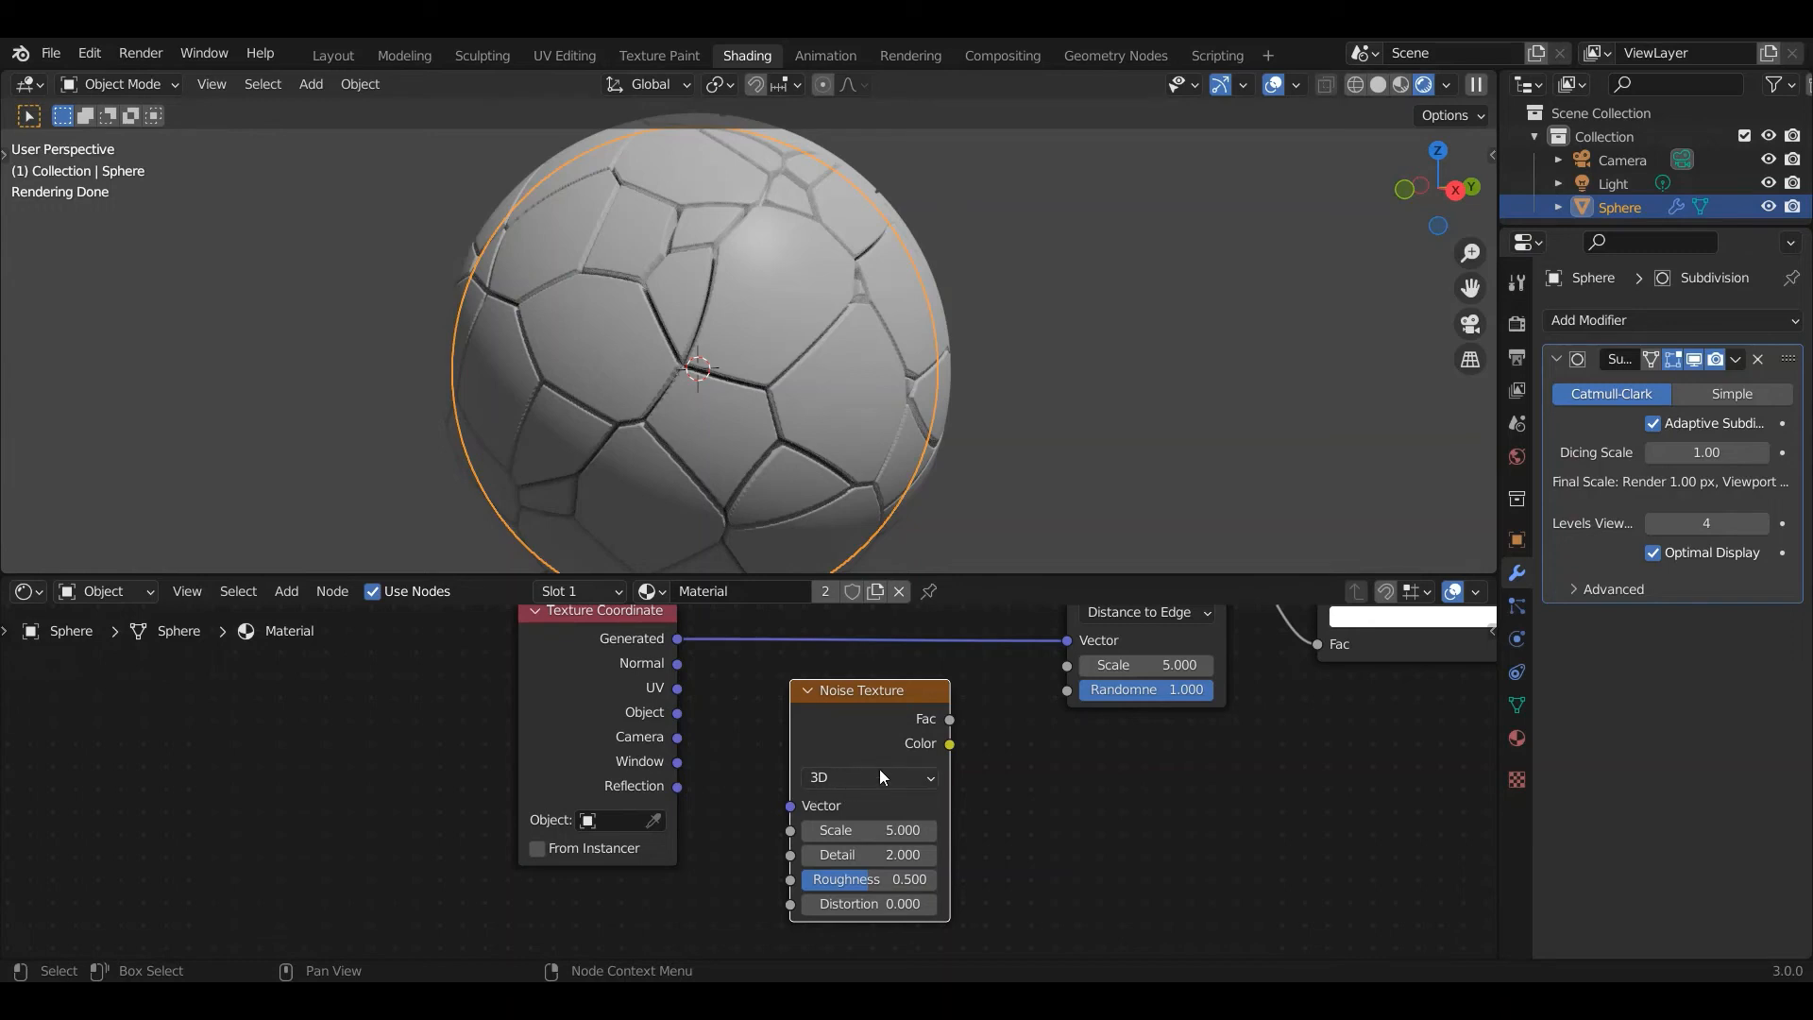
Link Texture Coordinate Generated to the Noise Texture's Vector and spread both nodes to free space before the Voronoi Texture.
{"action": "middle_click_drag", "start_coordinate": [970, 721], "coordinate": [973, 802]}
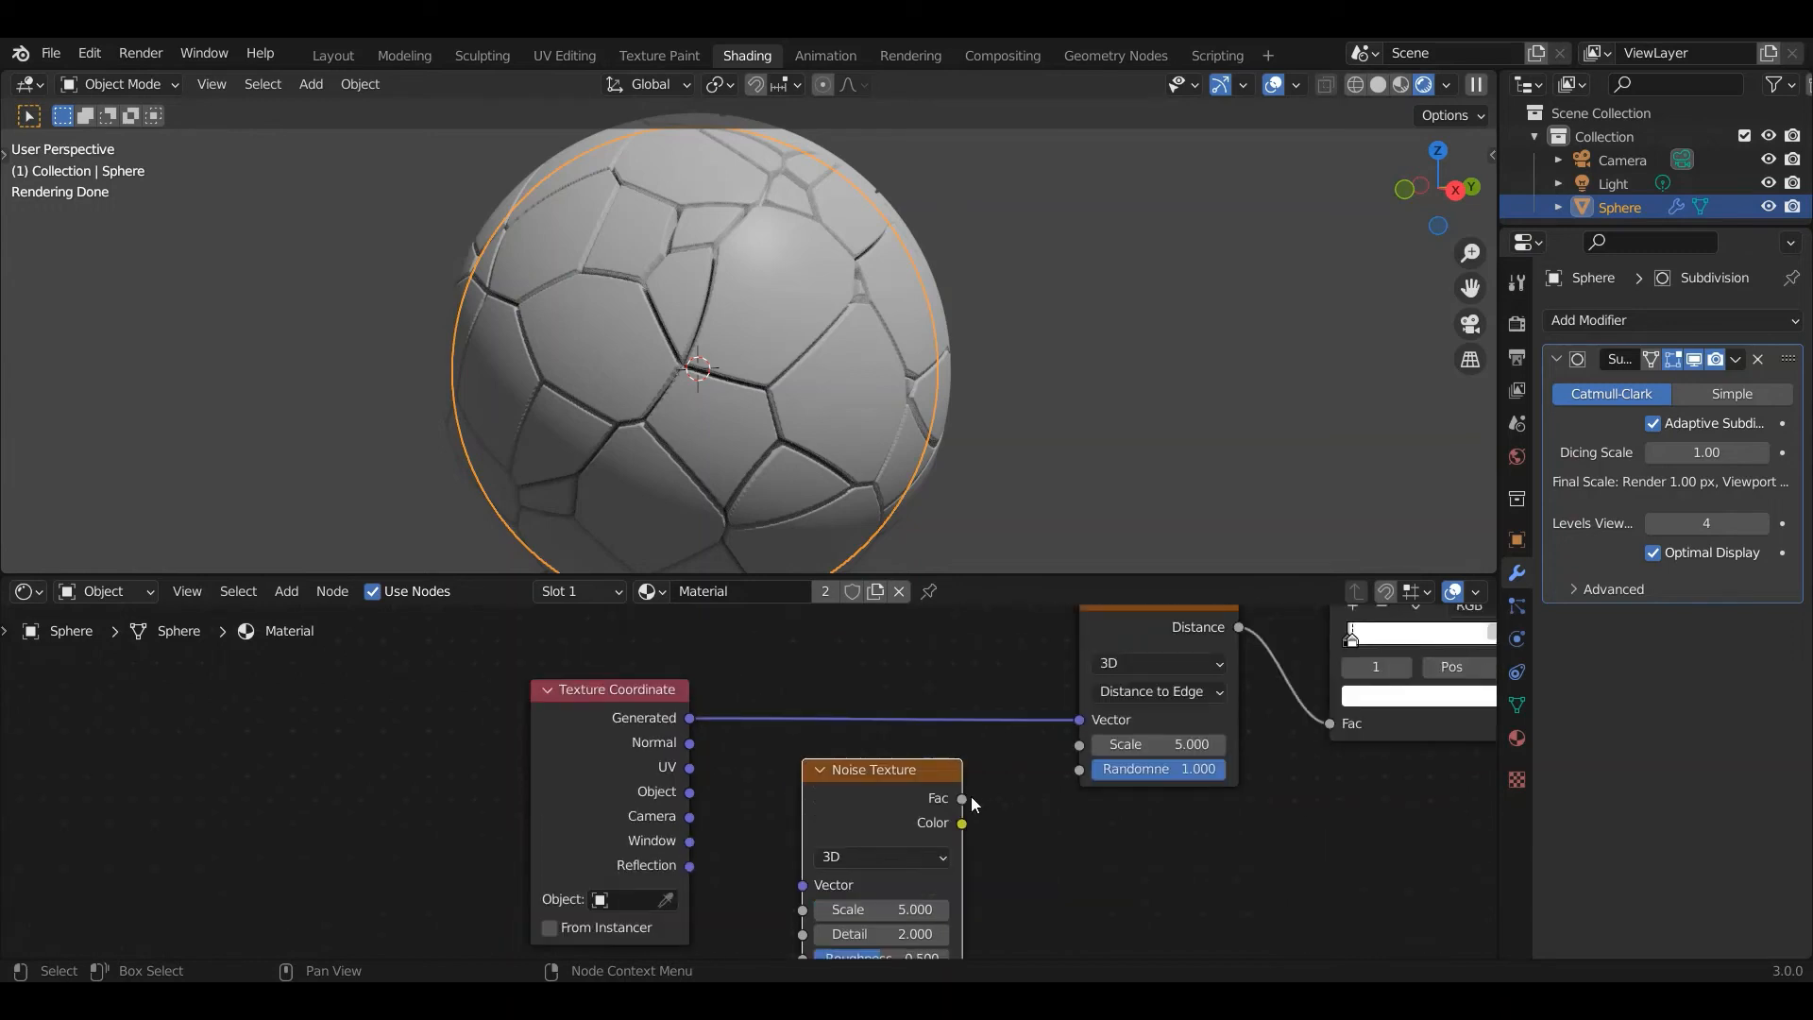
{"action": "left_click_drag", "start_coordinate": [690, 717], "coordinate": [802, 884]}
{"action": "left_click_drag", "start_coordinate": [614, 690], "coordinate": [463, 676]}
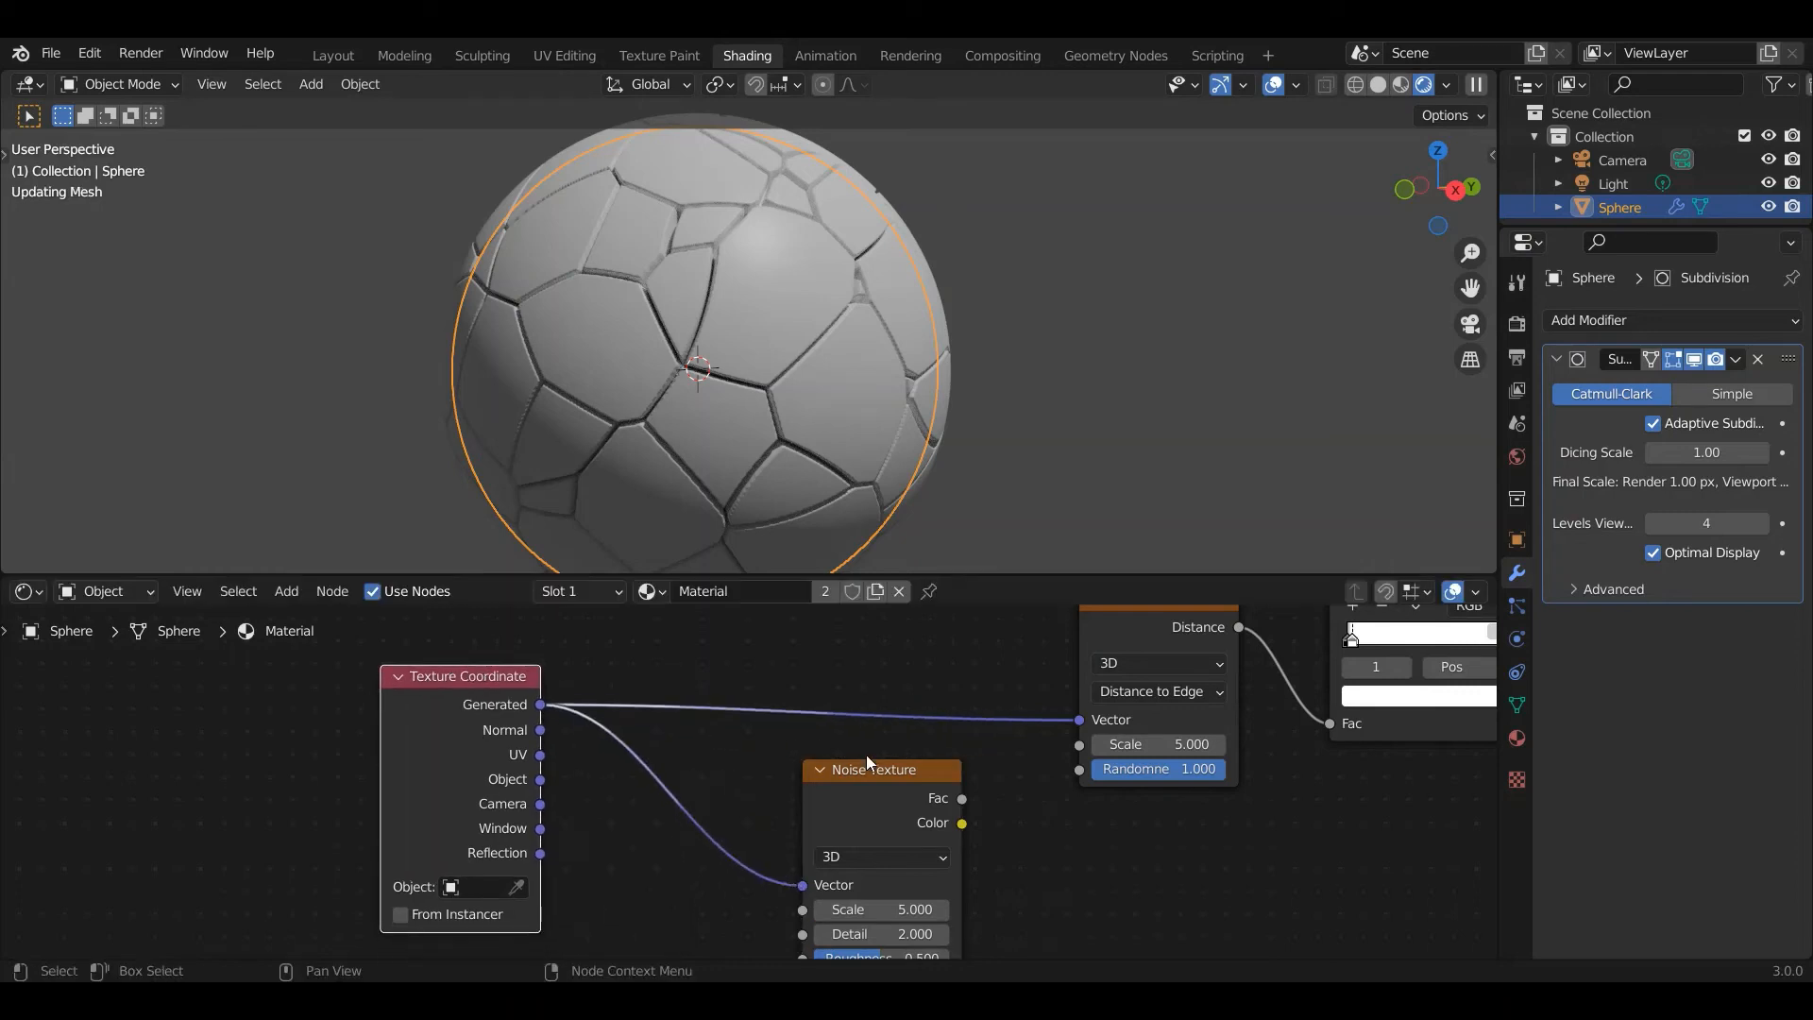
{"action": "left_click_drag", "start_coordinate": [869, 761], "coordinate": [753, 771]}
Insert a MixRGB node on the link between Texture Coordinate and Voronoi Texture, and connect Noise Texture Color to its Color2.
{"action": "left_click", "coordinate": [286, 591]}
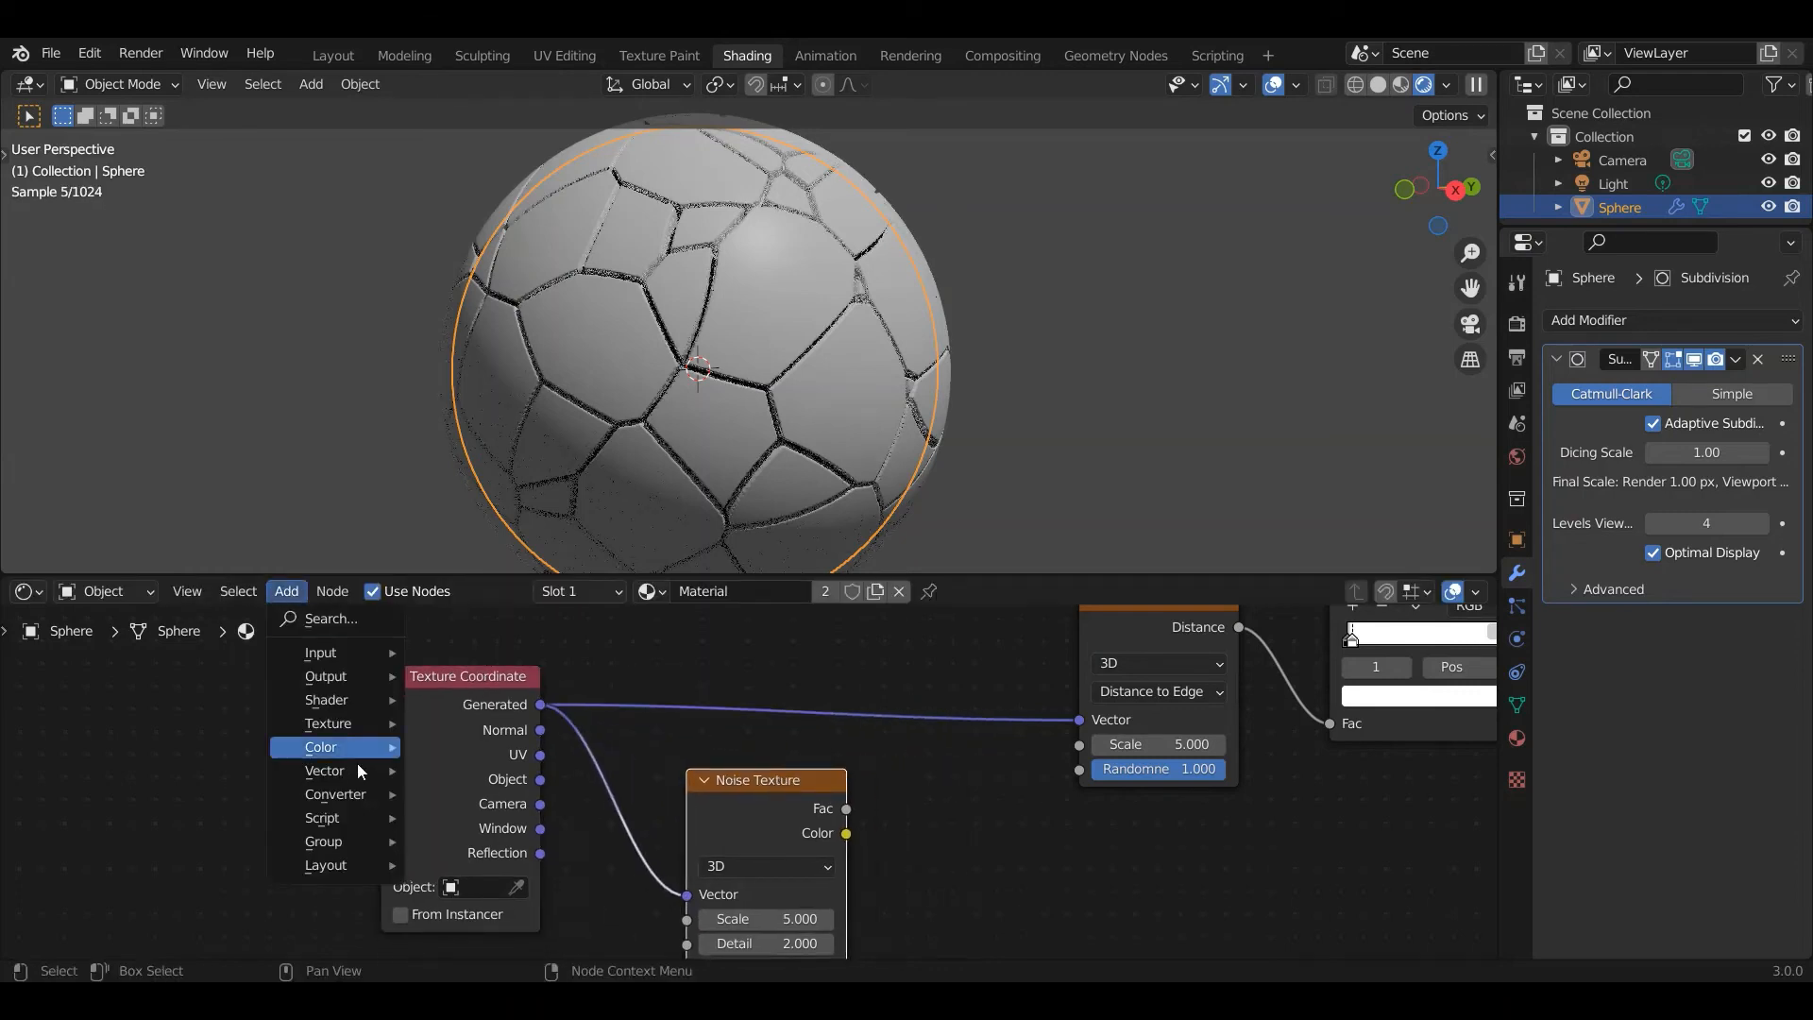
{"action": "mouse_move", "coordinate": [330, 734]}
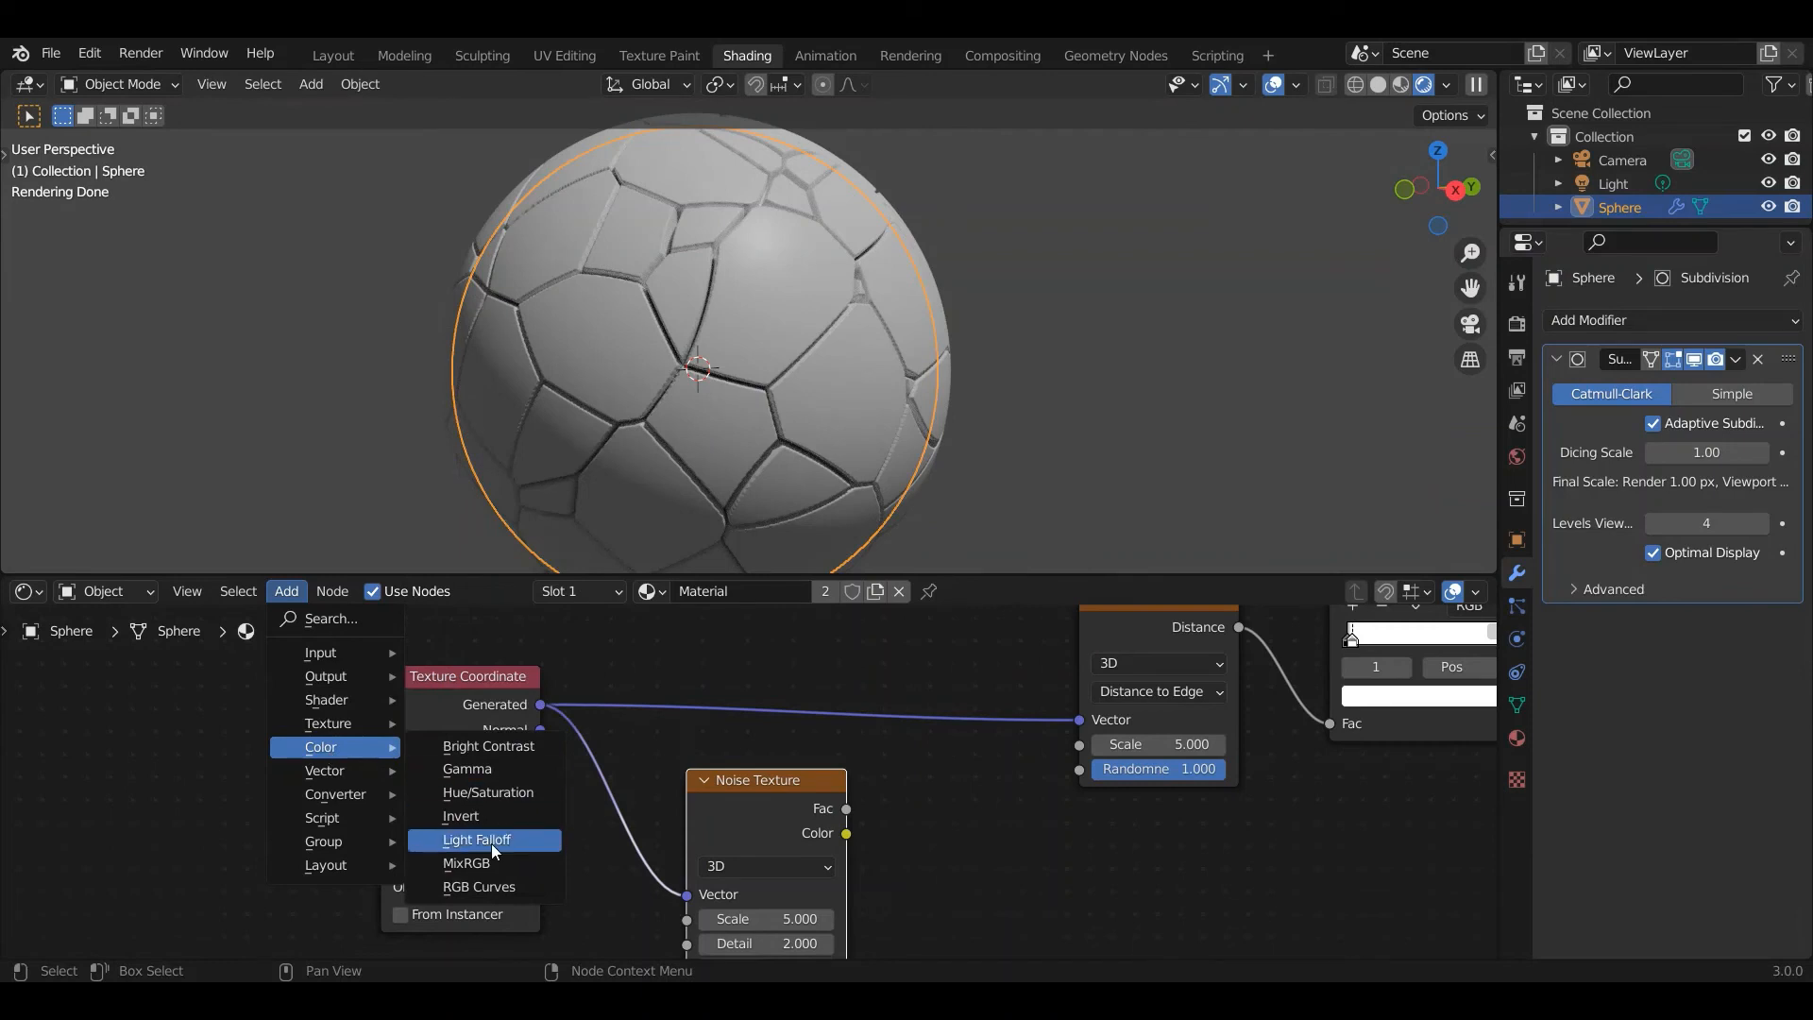
{"action": "left_click", "coordinate": [467, 863]}
{"action": "left_click", "coordinate": [911, 640]}
{"action": "left_click_drag", "start_coordinate": [911, 640], "coordinate": [852, 642]}
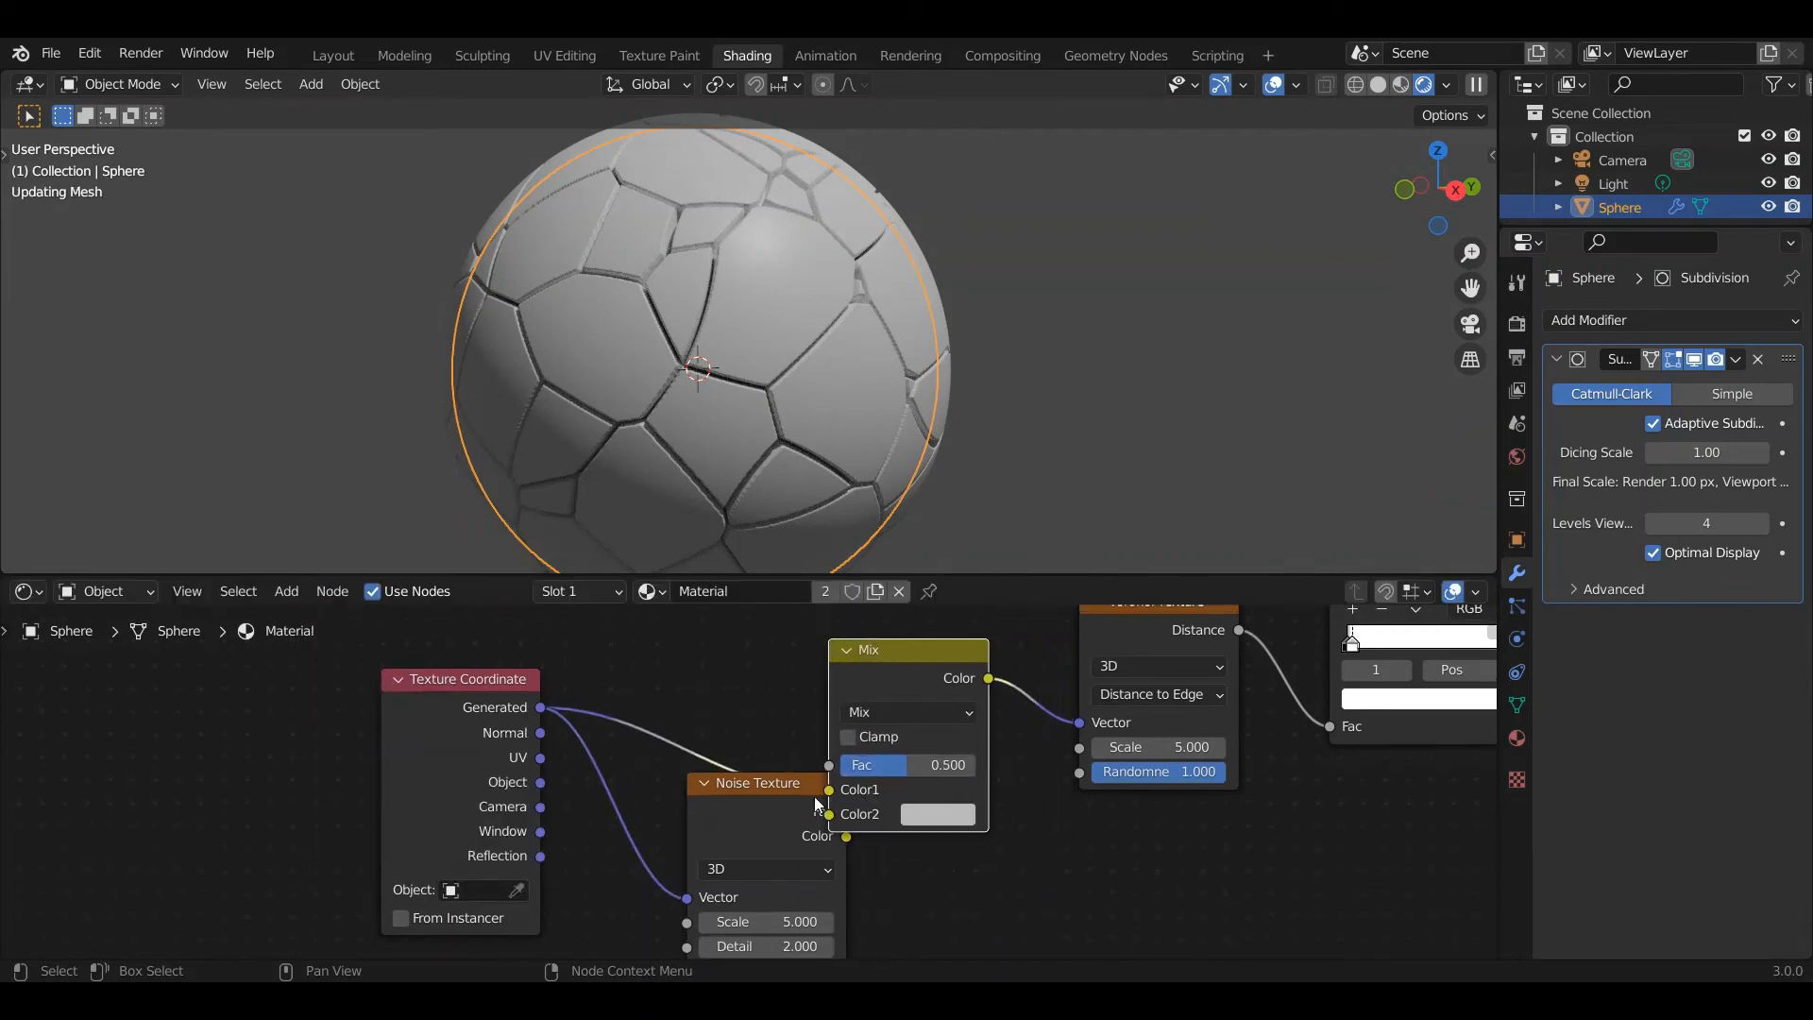
{"action": "mouse_move", "coordinate": [807, 802]}
{"action": "left_mouse_down"}
{"action": "mouse_move", "coordinate": [730, 858]}
{"action": "mouse_move", "coordinate": [801, 859]}
{"action": "mouse_move", "coordinate": [776, 885]}
{"action": "mouse_move", "coordinate": [829, 814]}
{"action": "left_mouse_up"}
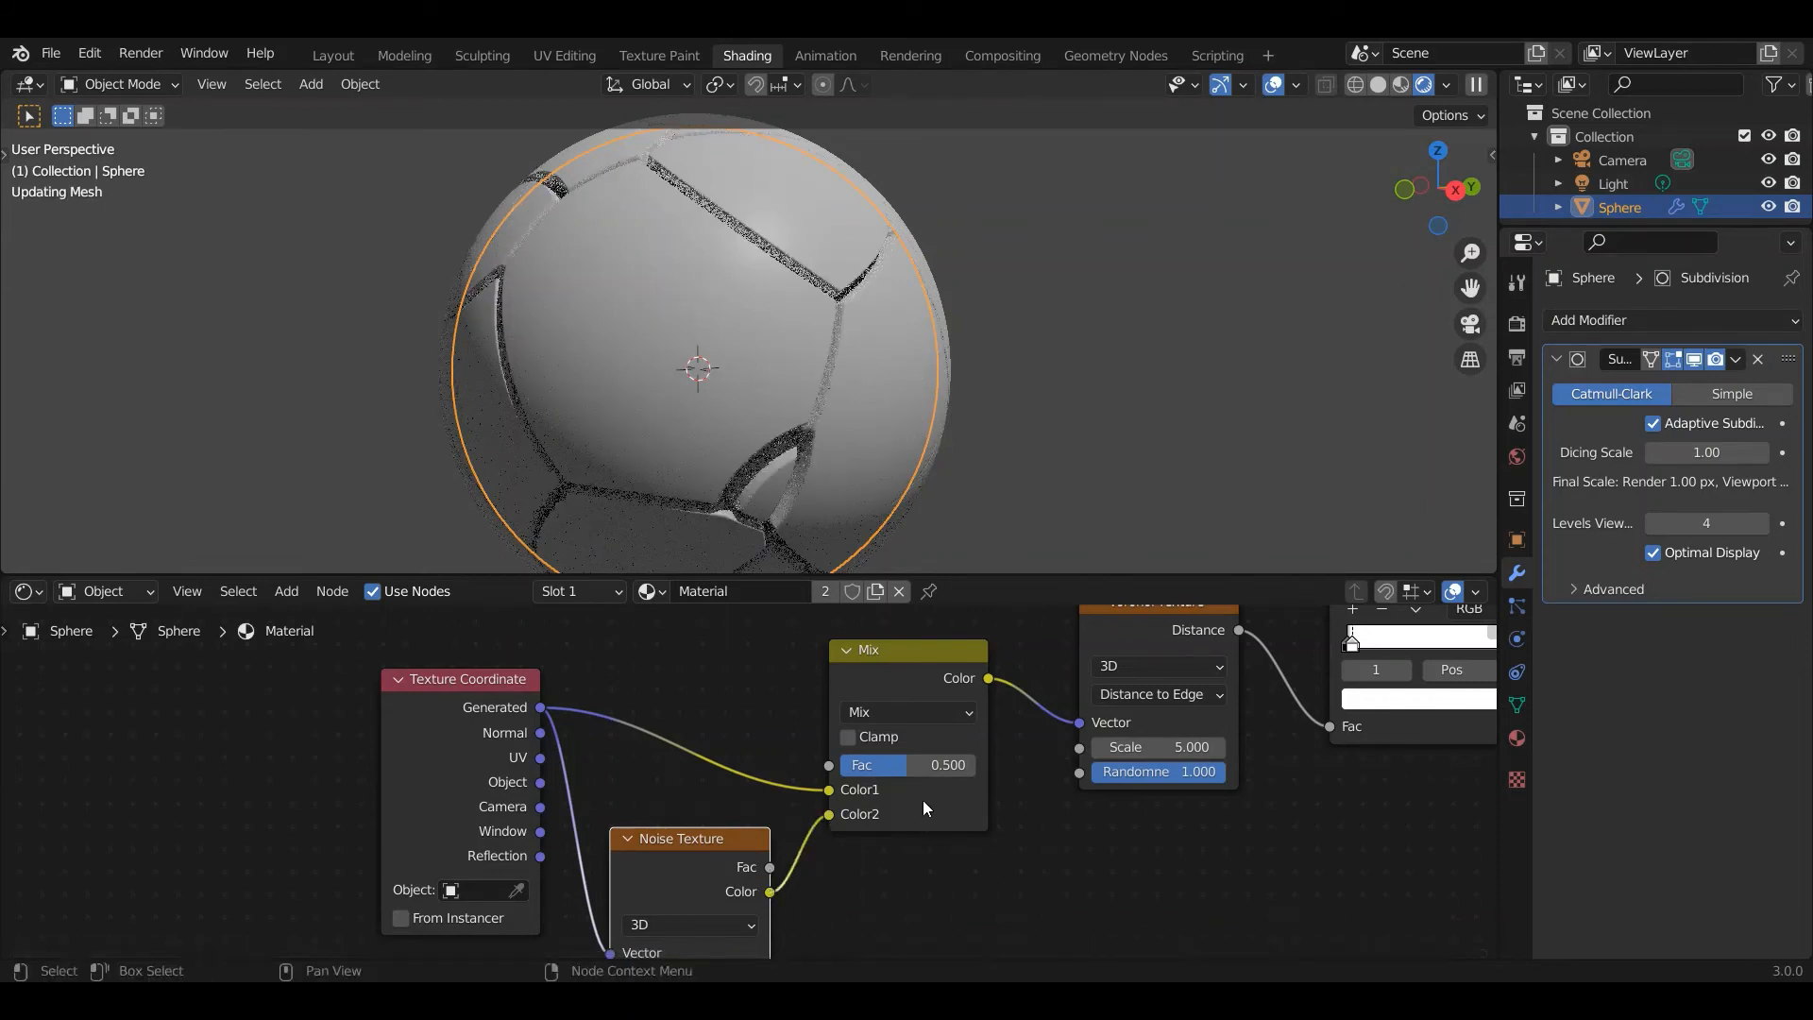
Try the Mix node's Fac at 1.000 and 0.000, settle on 0.067, and move the Texture Coordinate node farther out.
{"action": "left_click_drag", "start_coordinate": [903, 772], "coordinate": [975, 772]}
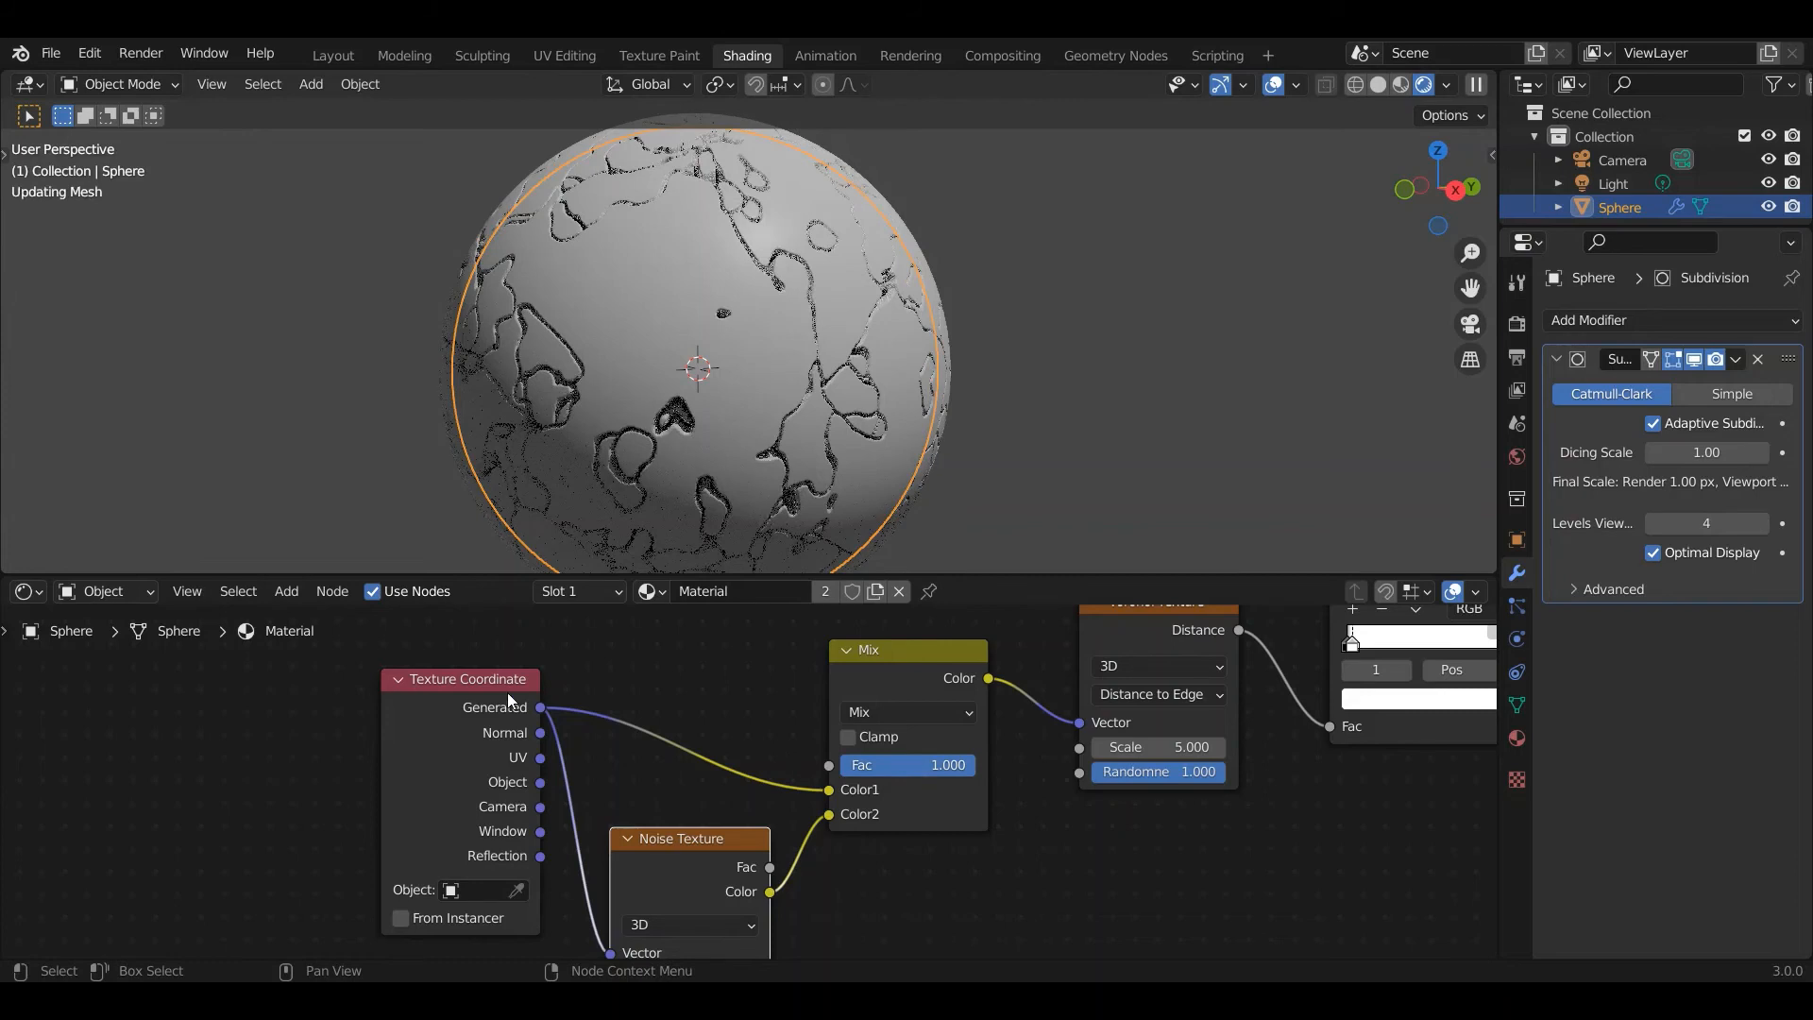
{"action": "left_click_drag", "start_coordinate": [497, 689], "coordinate": [363, 727]}
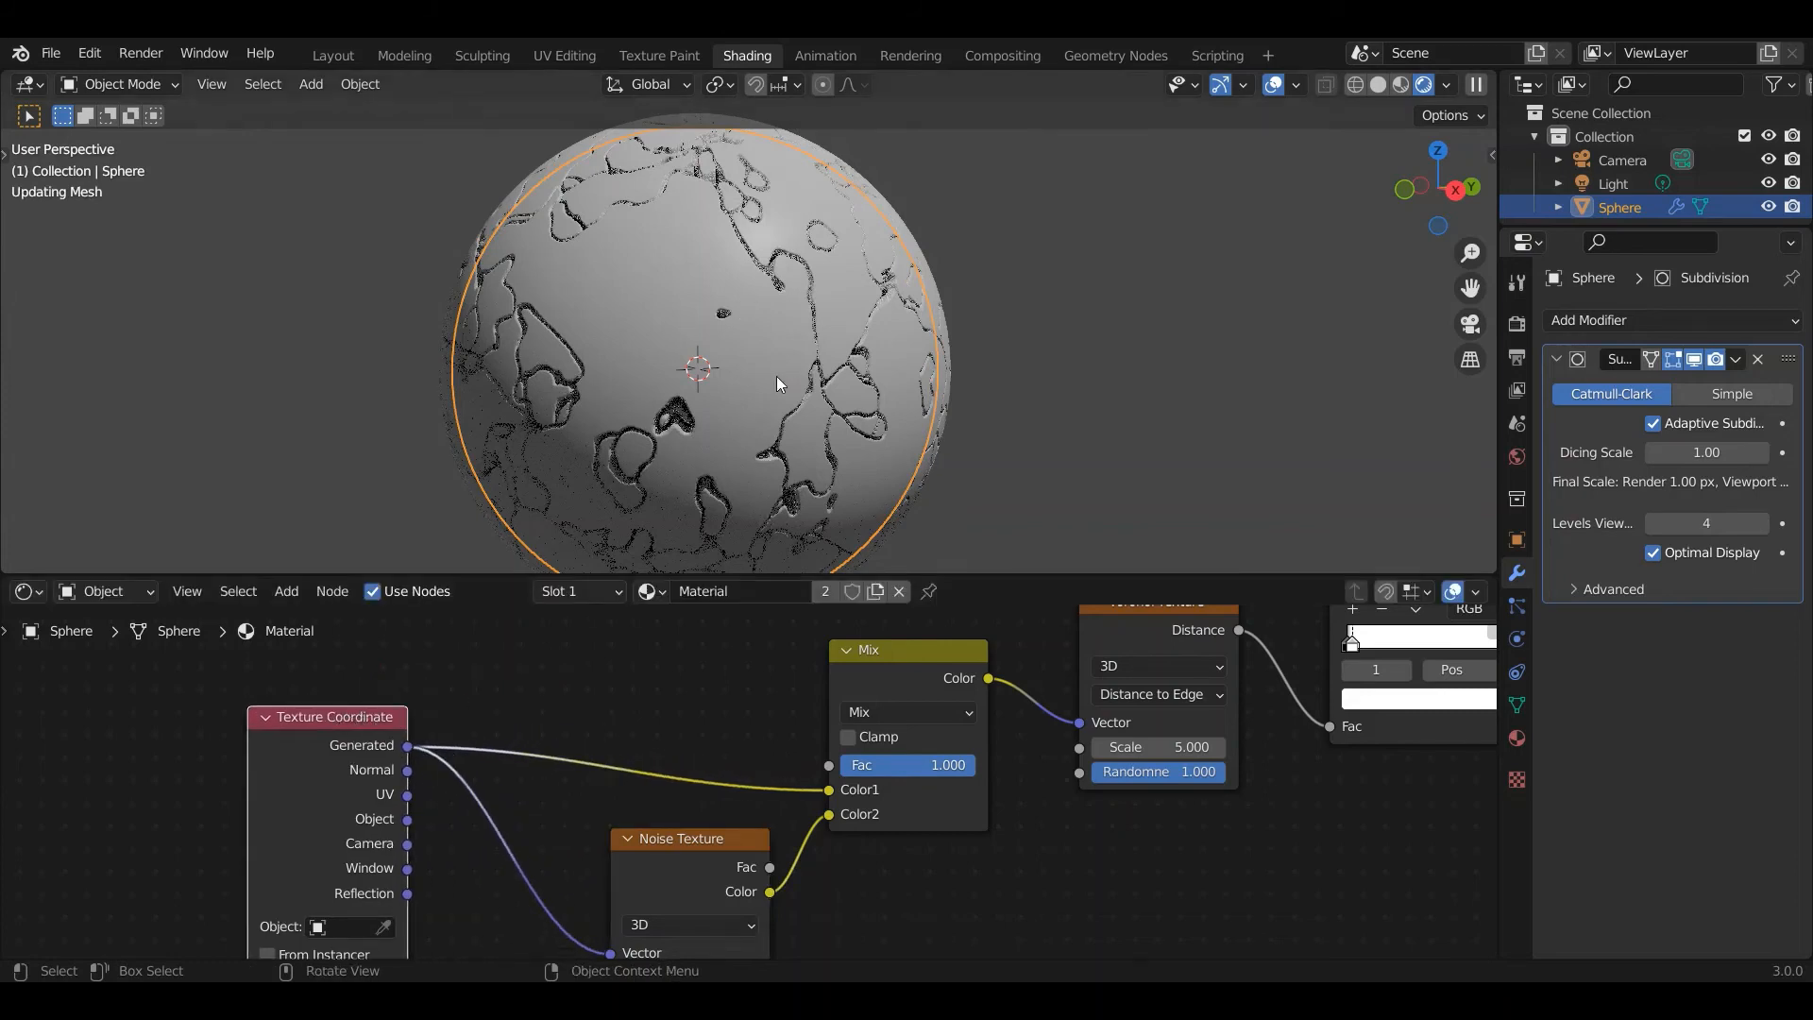
{"action": "left_click_drag", "start_coordinate": [974, 764], "coordinate": [836, 764]}
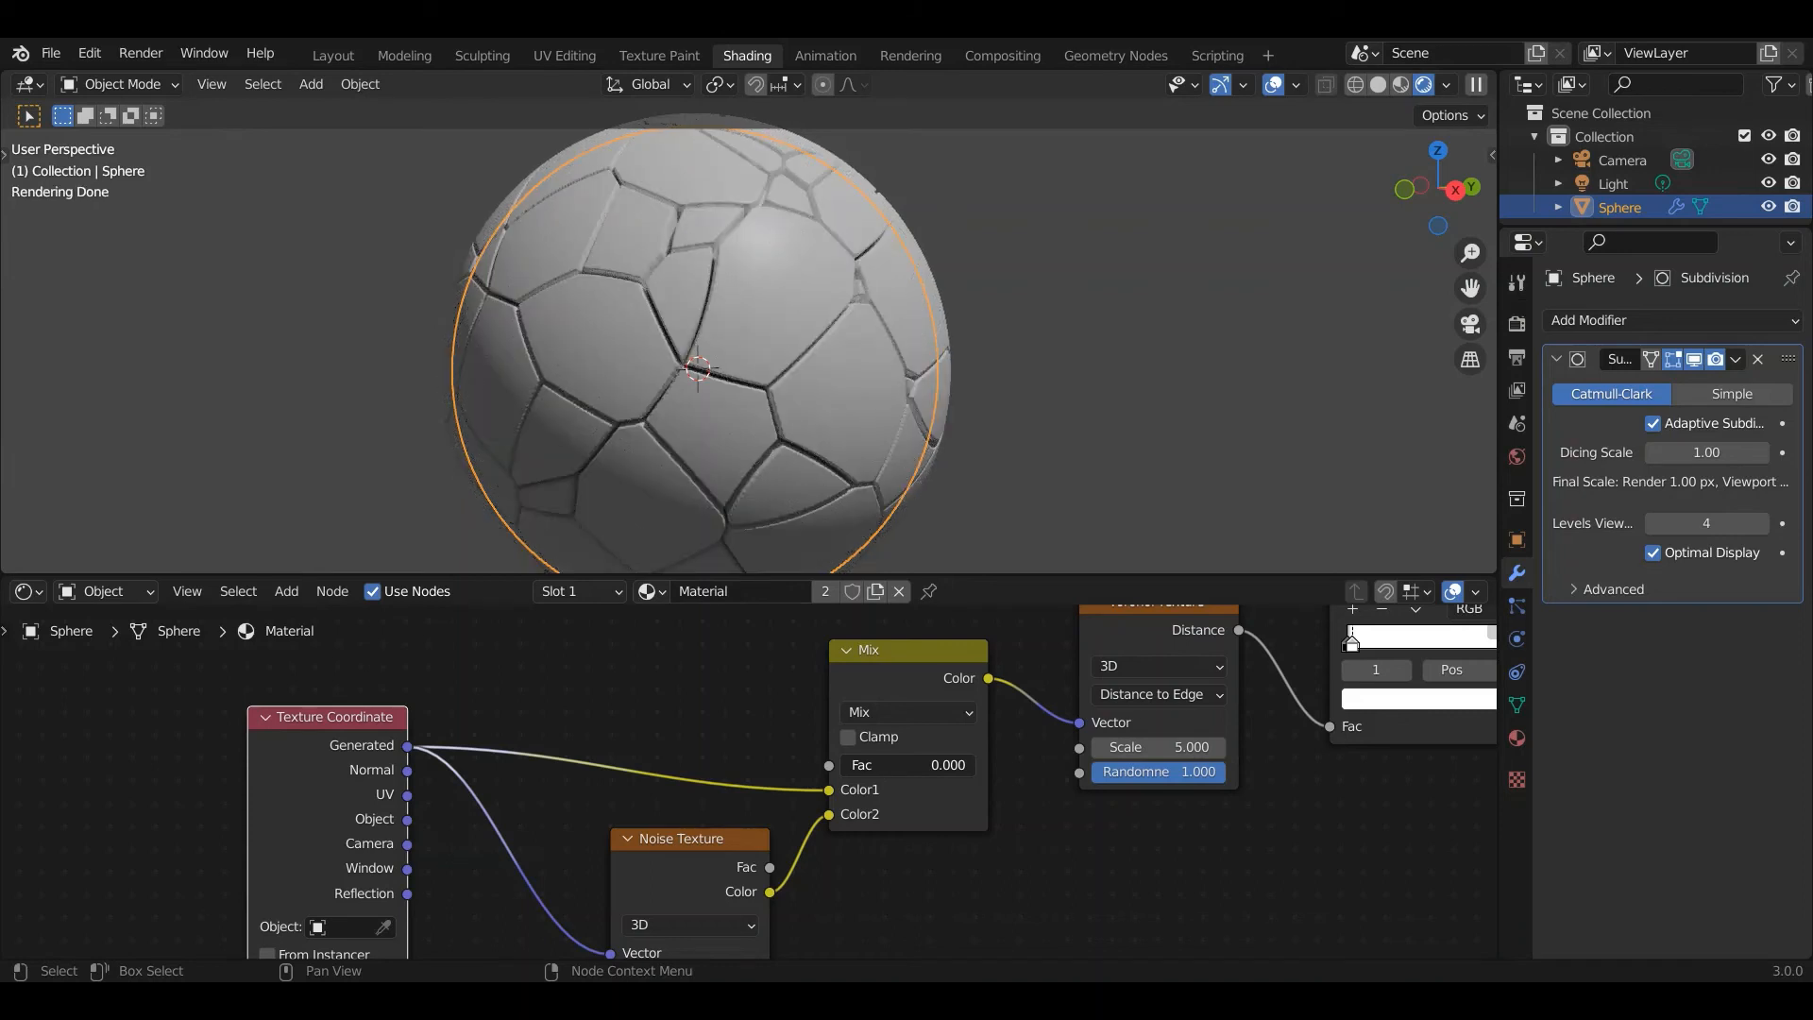
{"action": "left_click_drag", "start_coordinate": [845, 763], "coordinate": [855, 763]}
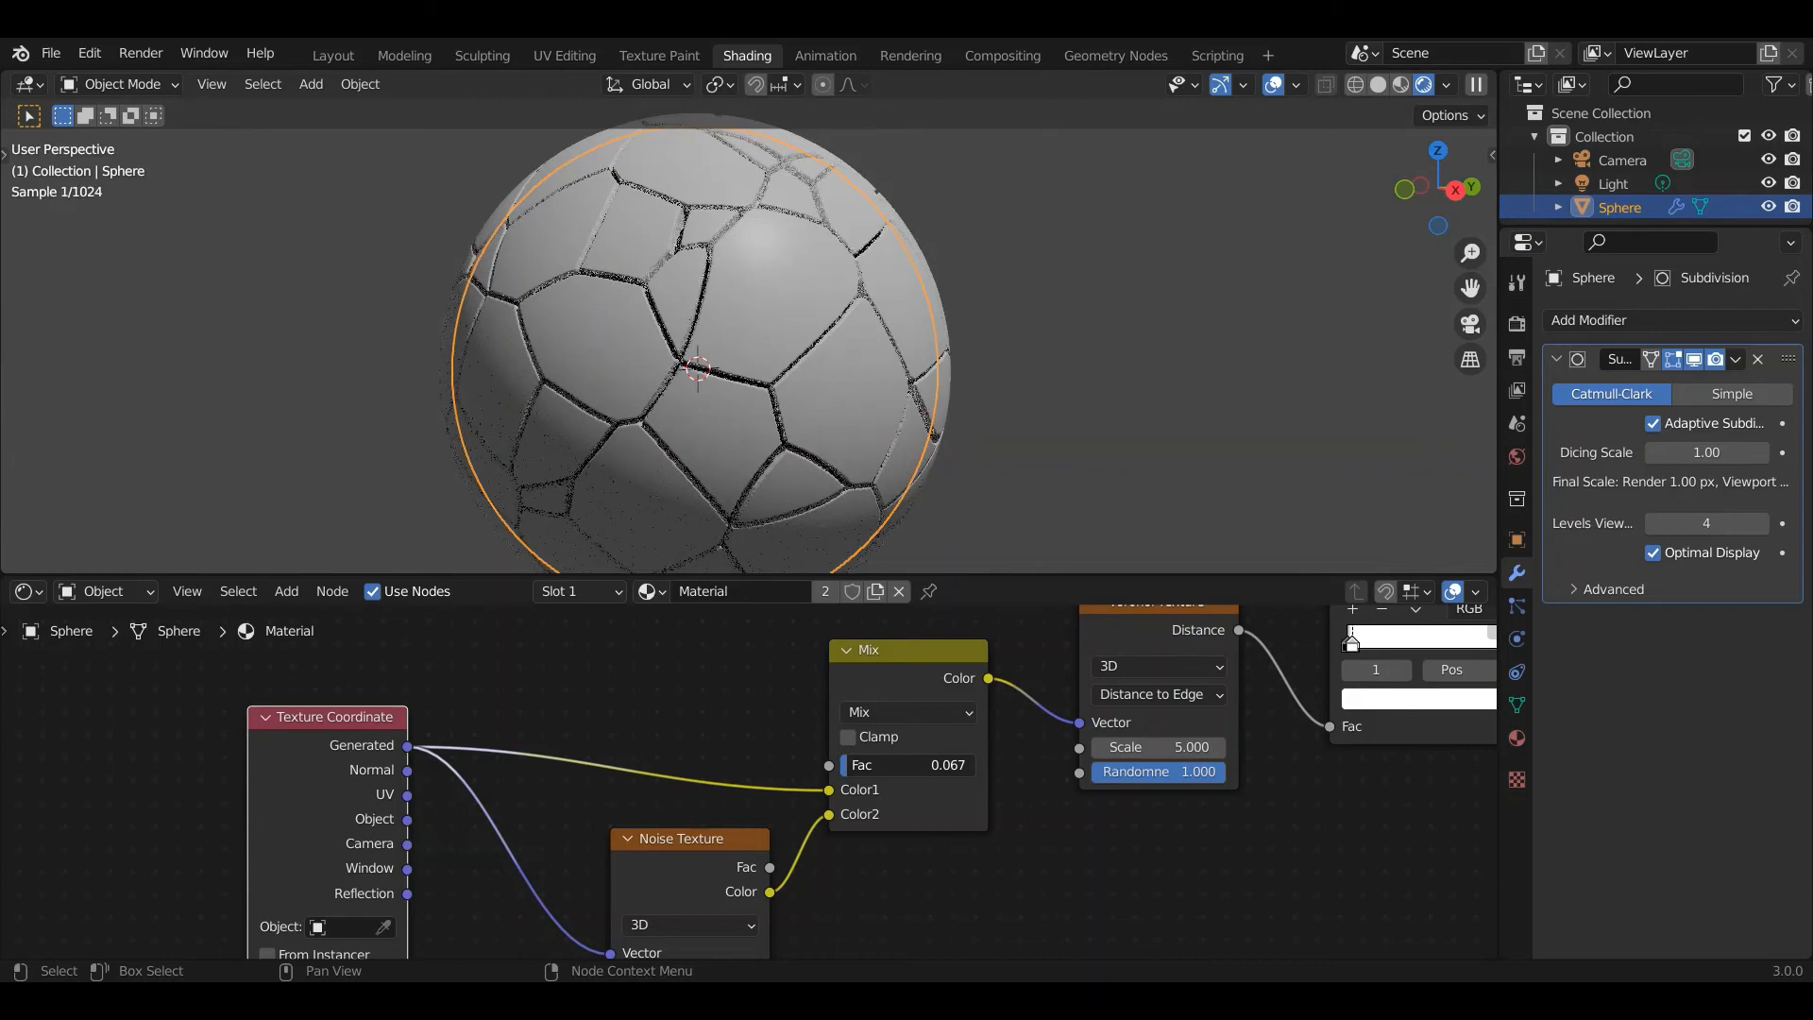
Lower the sphere's Subdivision modifier viewport levels to 1.
{"action": "scroll", "coordinate": [1124, 815], "scroll_direction": "down", "scroll_amount": 2}
{"action": "middle_click_drag", "start_coordinate": [1124, 815], "coordinate": [827, 849]}
{"action": "left_click", "coordinate": [1652, 523]}
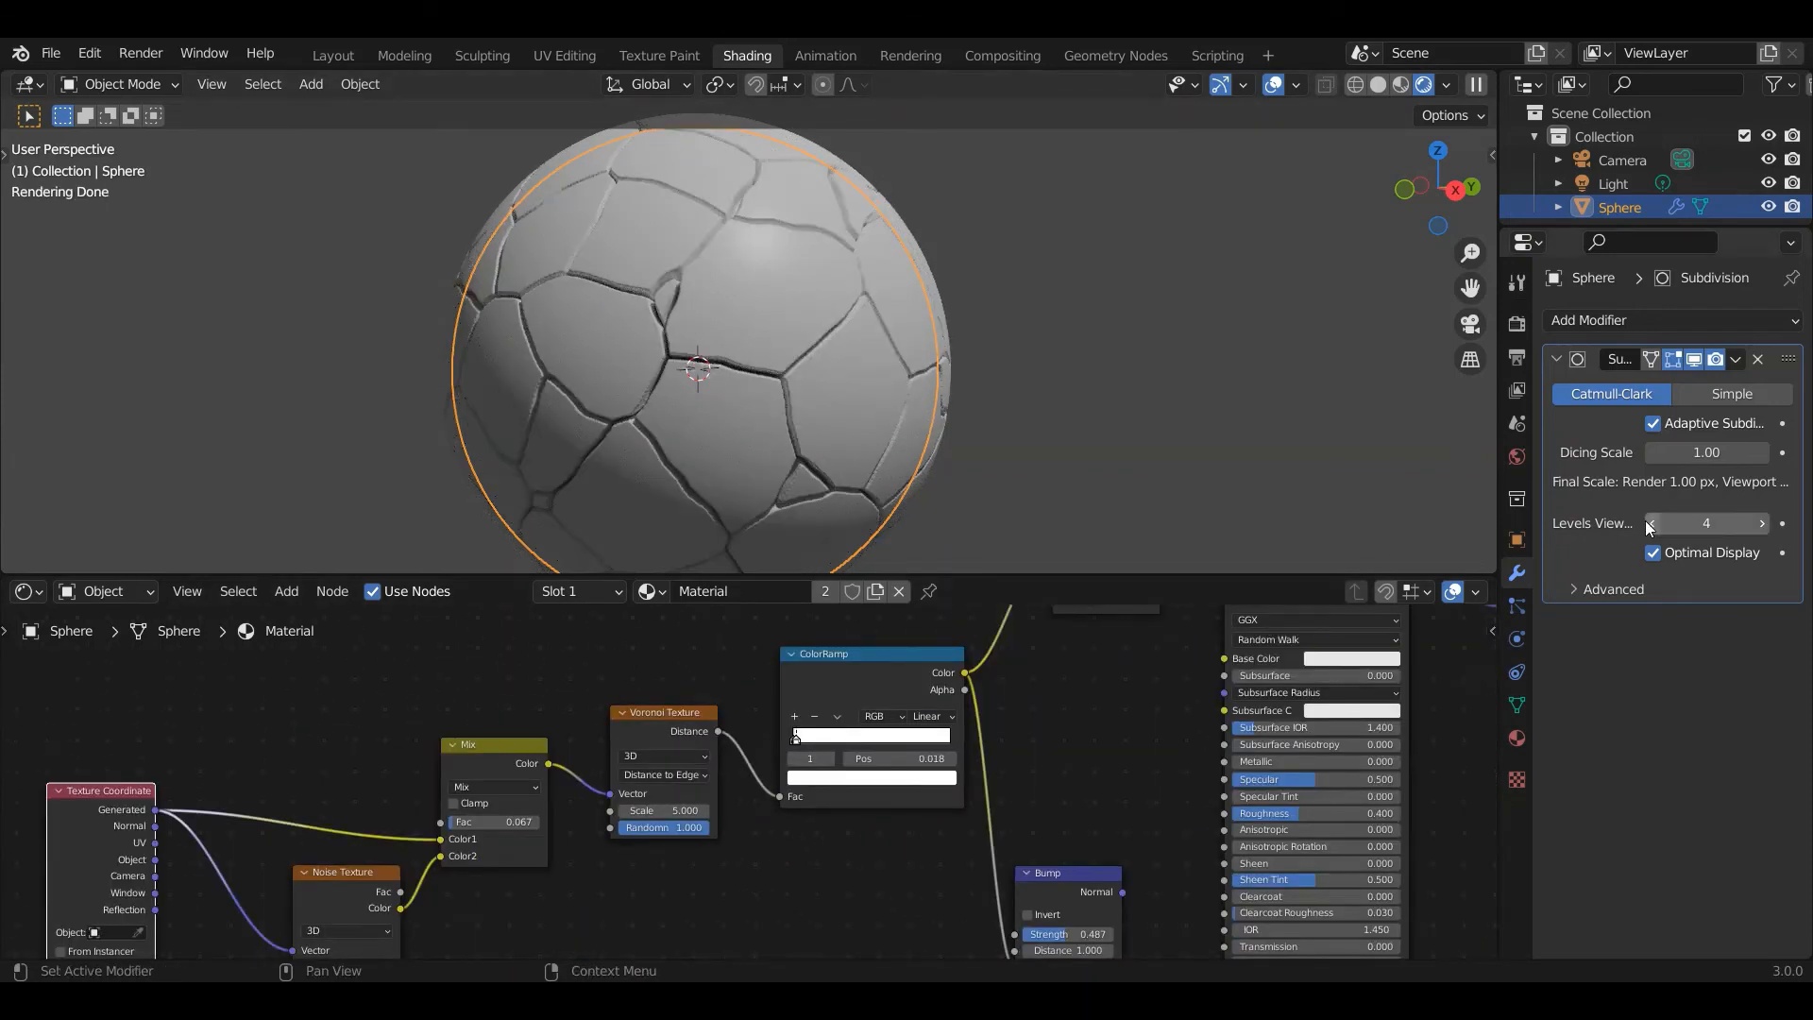
{"action": "left_click", "coordinate": [1652, 523]}
{"action": "left_click", "coordinate": [1652, 523]}
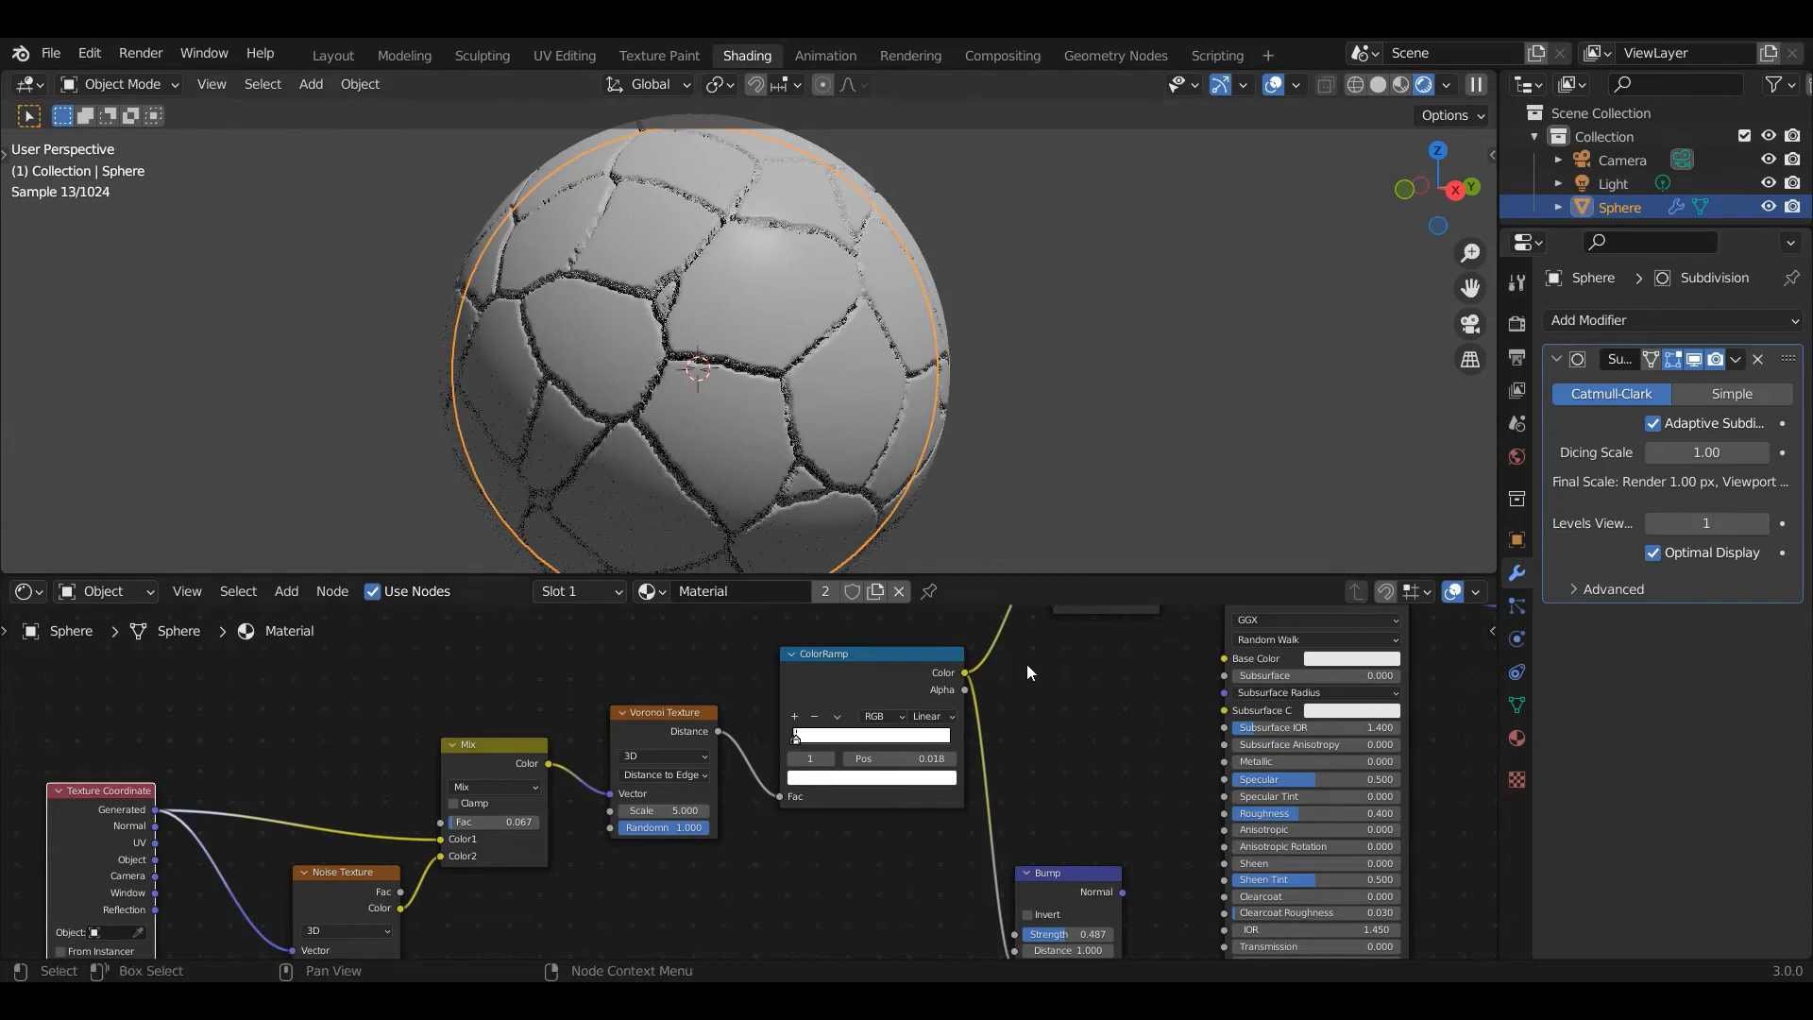
Preview the cracks as flat color by linking ColorRamp Color to the Principled BSDF's Base Color and unlinking Displacement from the Material Output.
{"action": "middle_click_drag", "start_coordinate": [590, 925], "coordinate": [966, 818]}
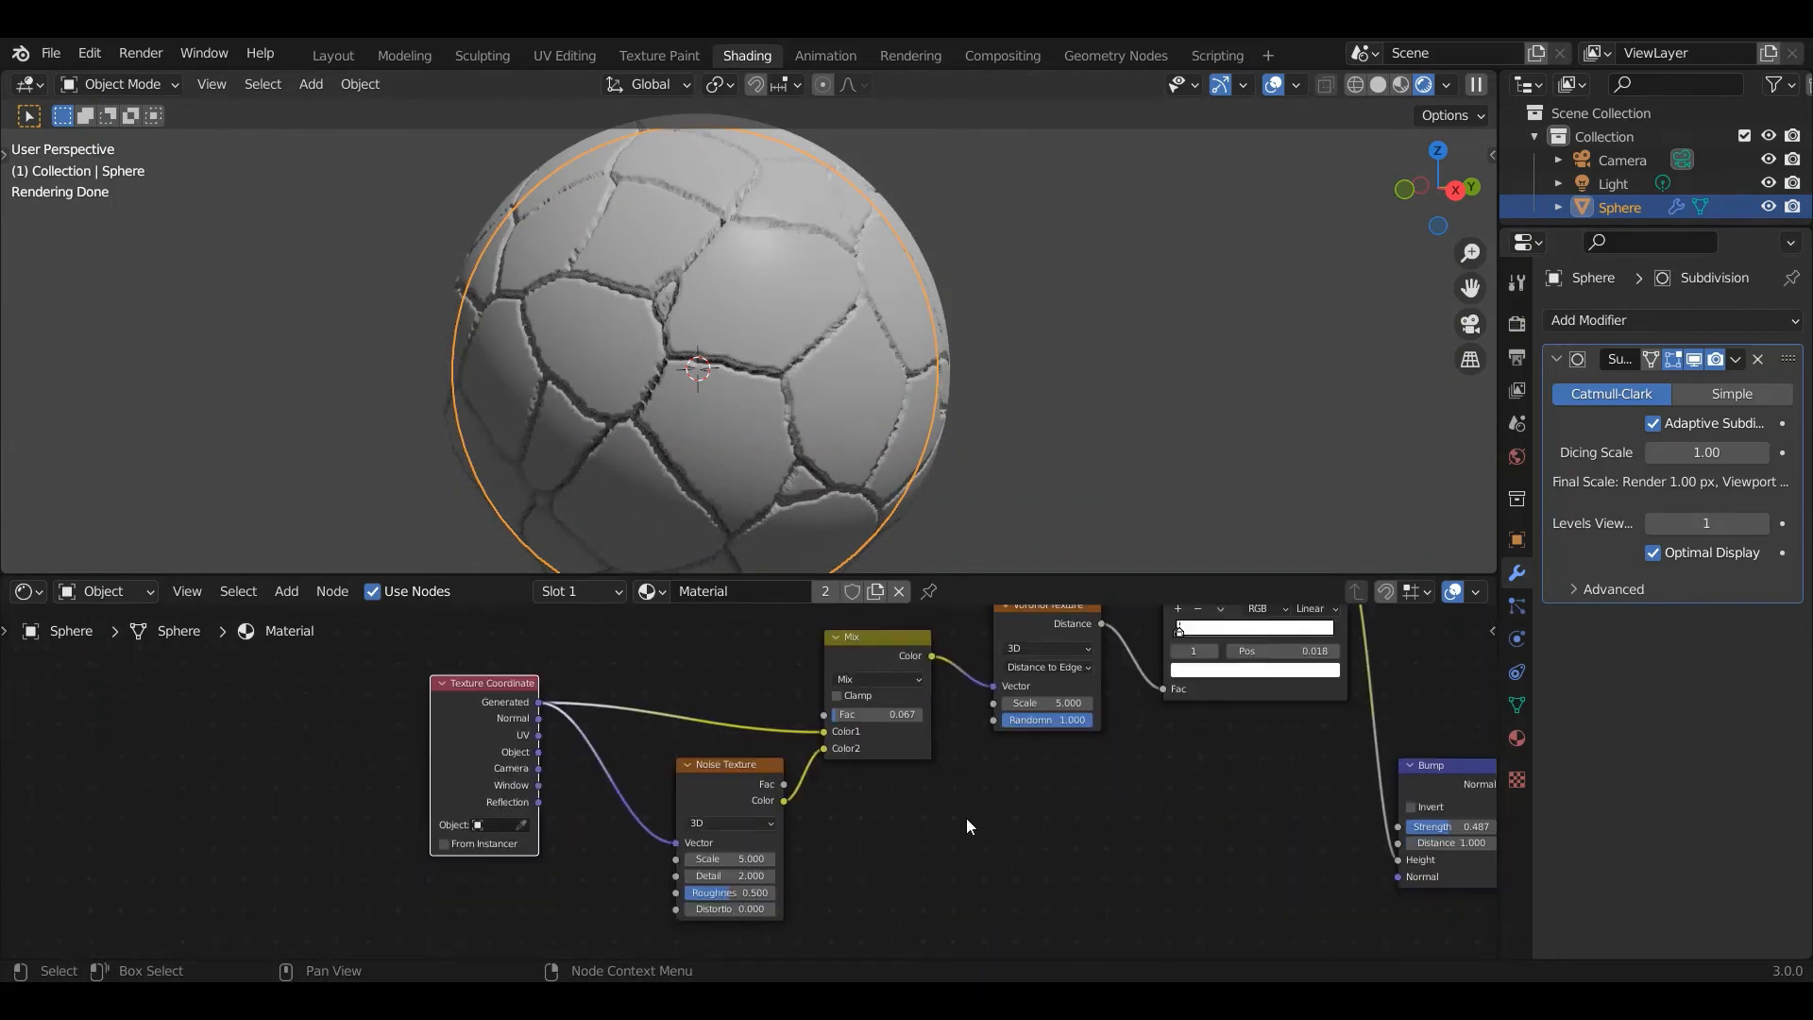
{"action": "scroll", "coordinate": [909, 815], "scroll_direction": "up", "scroll_amount": 1}
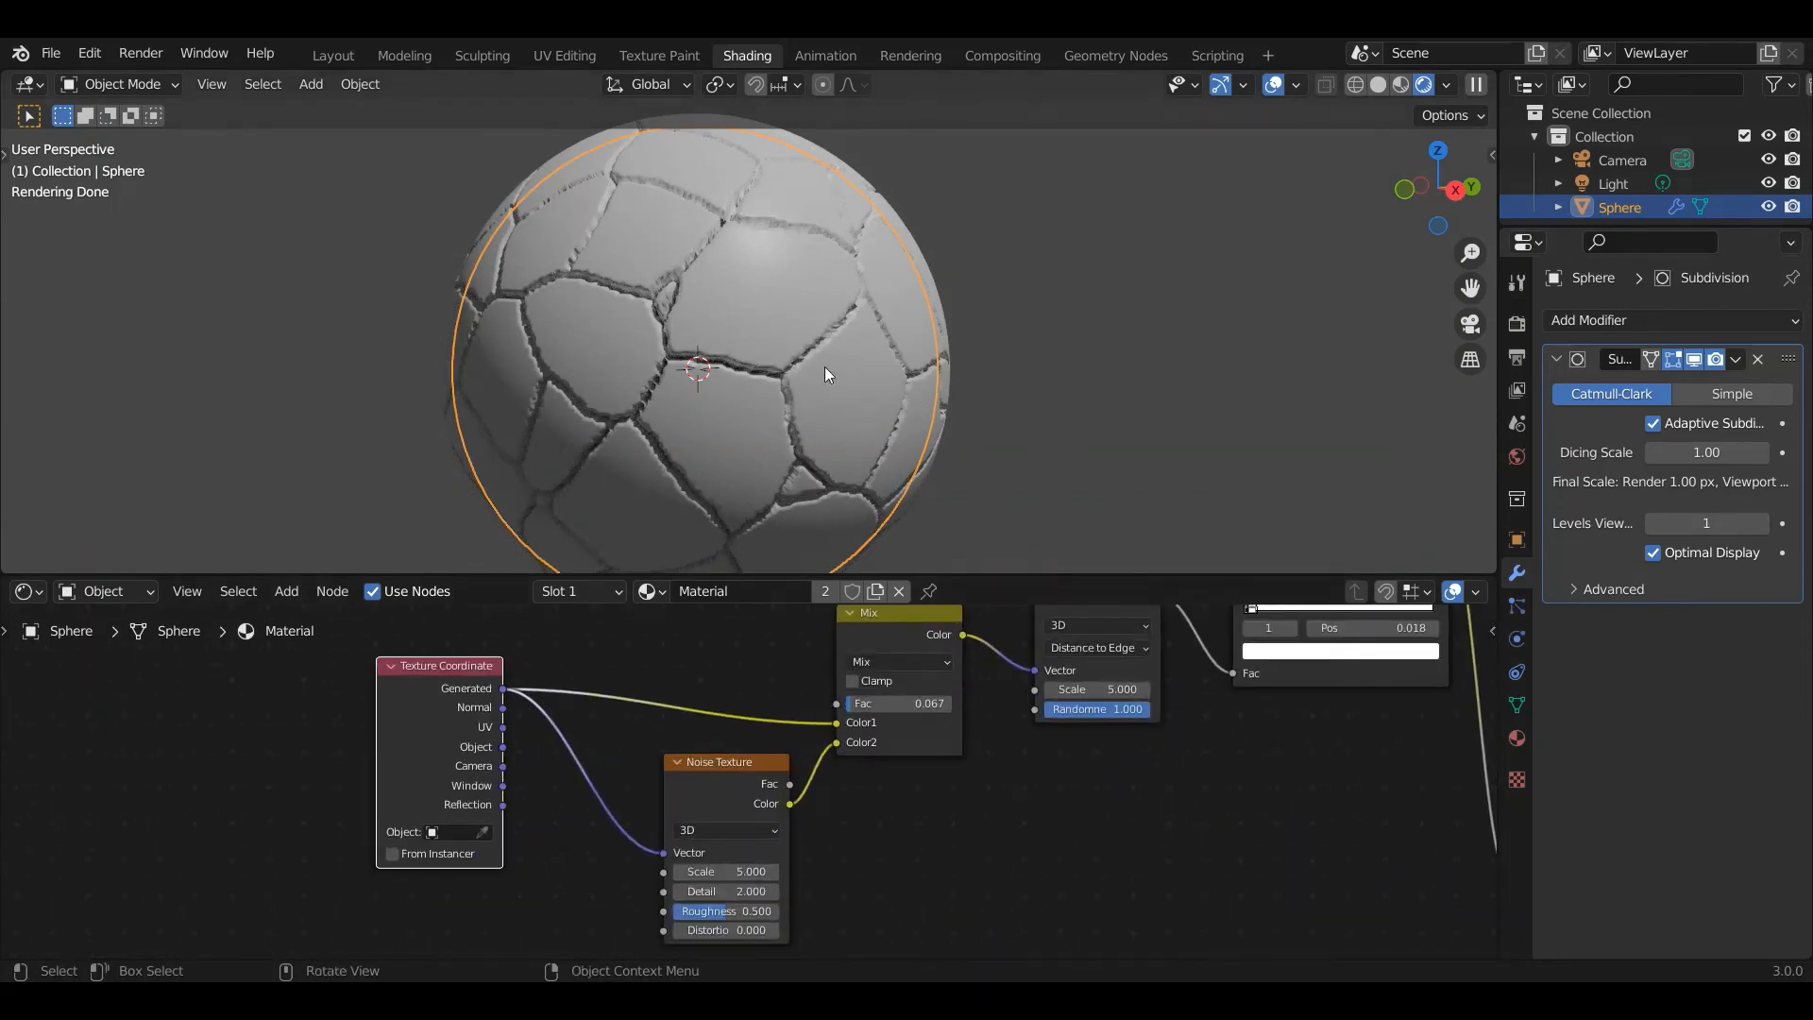
{"action": "middle_click_drag", "start_coordinate": [1267, 791], "coordinate": [942, 848]}
{"action": "scroll", "coordinate": [942, 848], "scroll_direction": "down", "scroll_amount": 5}
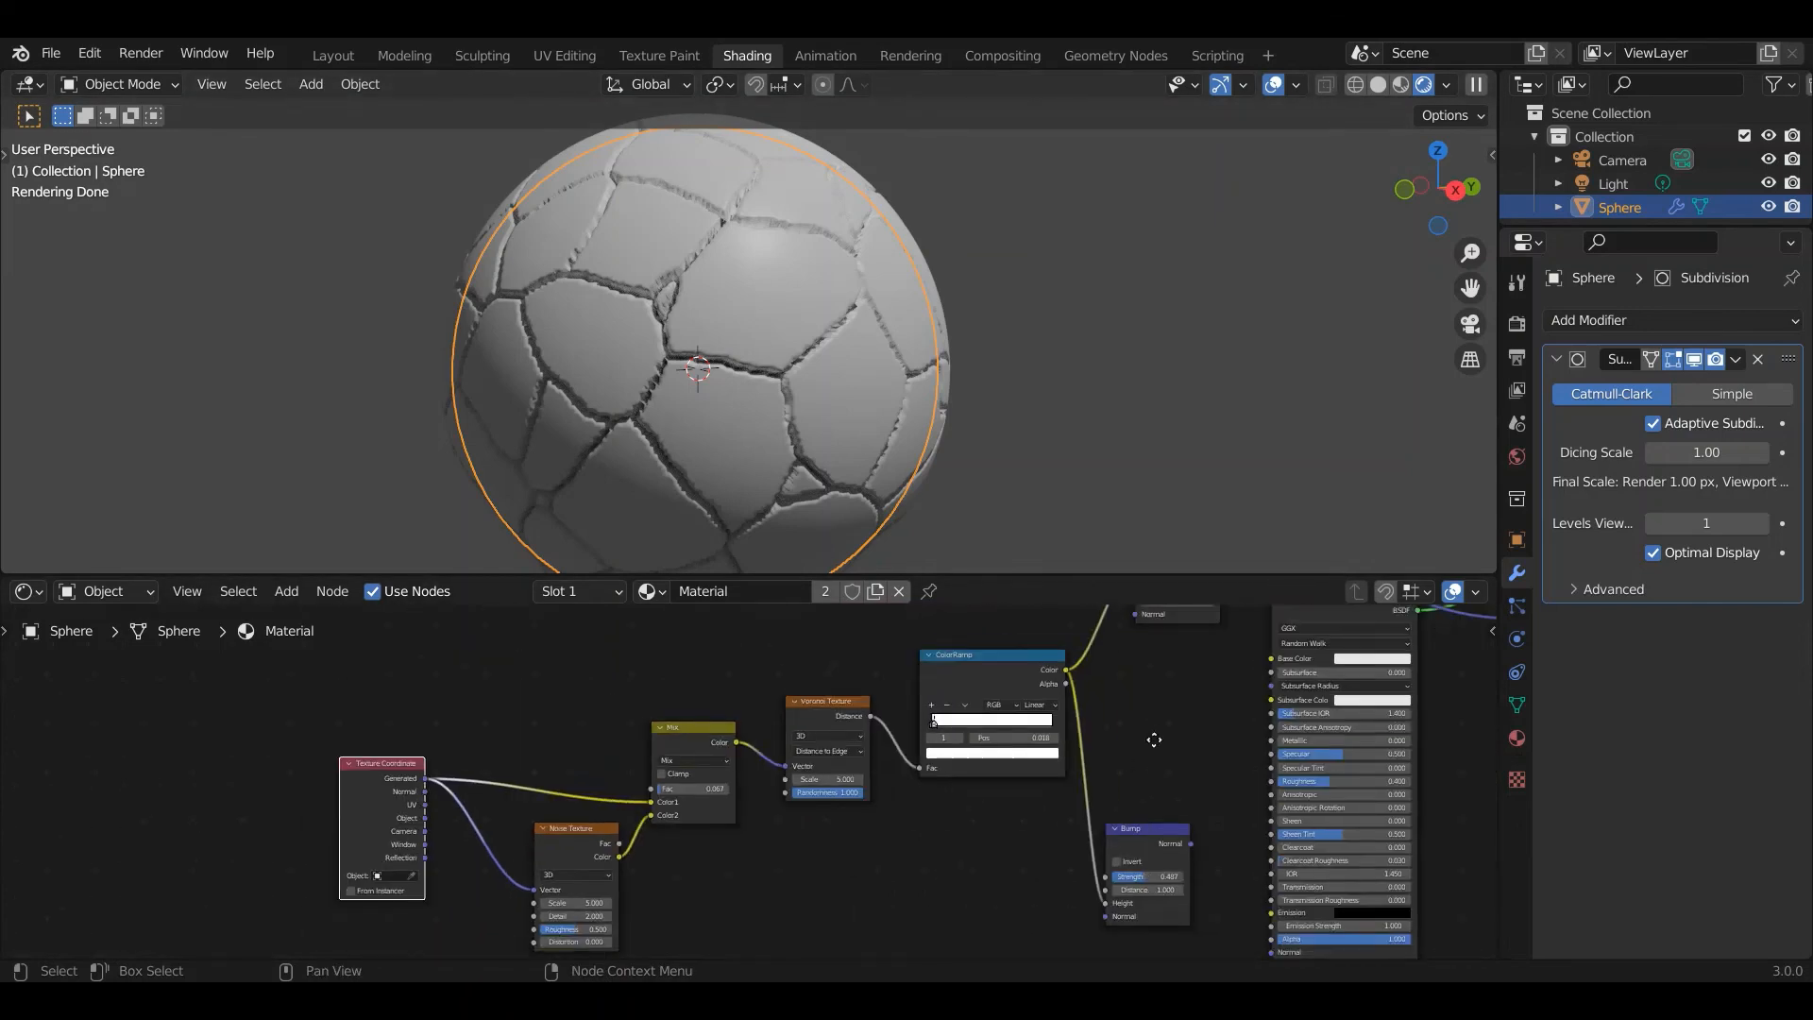
{"action": "middle_click_drag", "start_coordinate": [1153, 739], "coordinate": [966, 794]}
{"action": "left_click_drag", "start_coordinate": [888, 726], "coordinate": [1094, 715]}
{"action": "left_click_drag", "start_coordinate": [1336, 674], "coordinate": [1218, 667]}
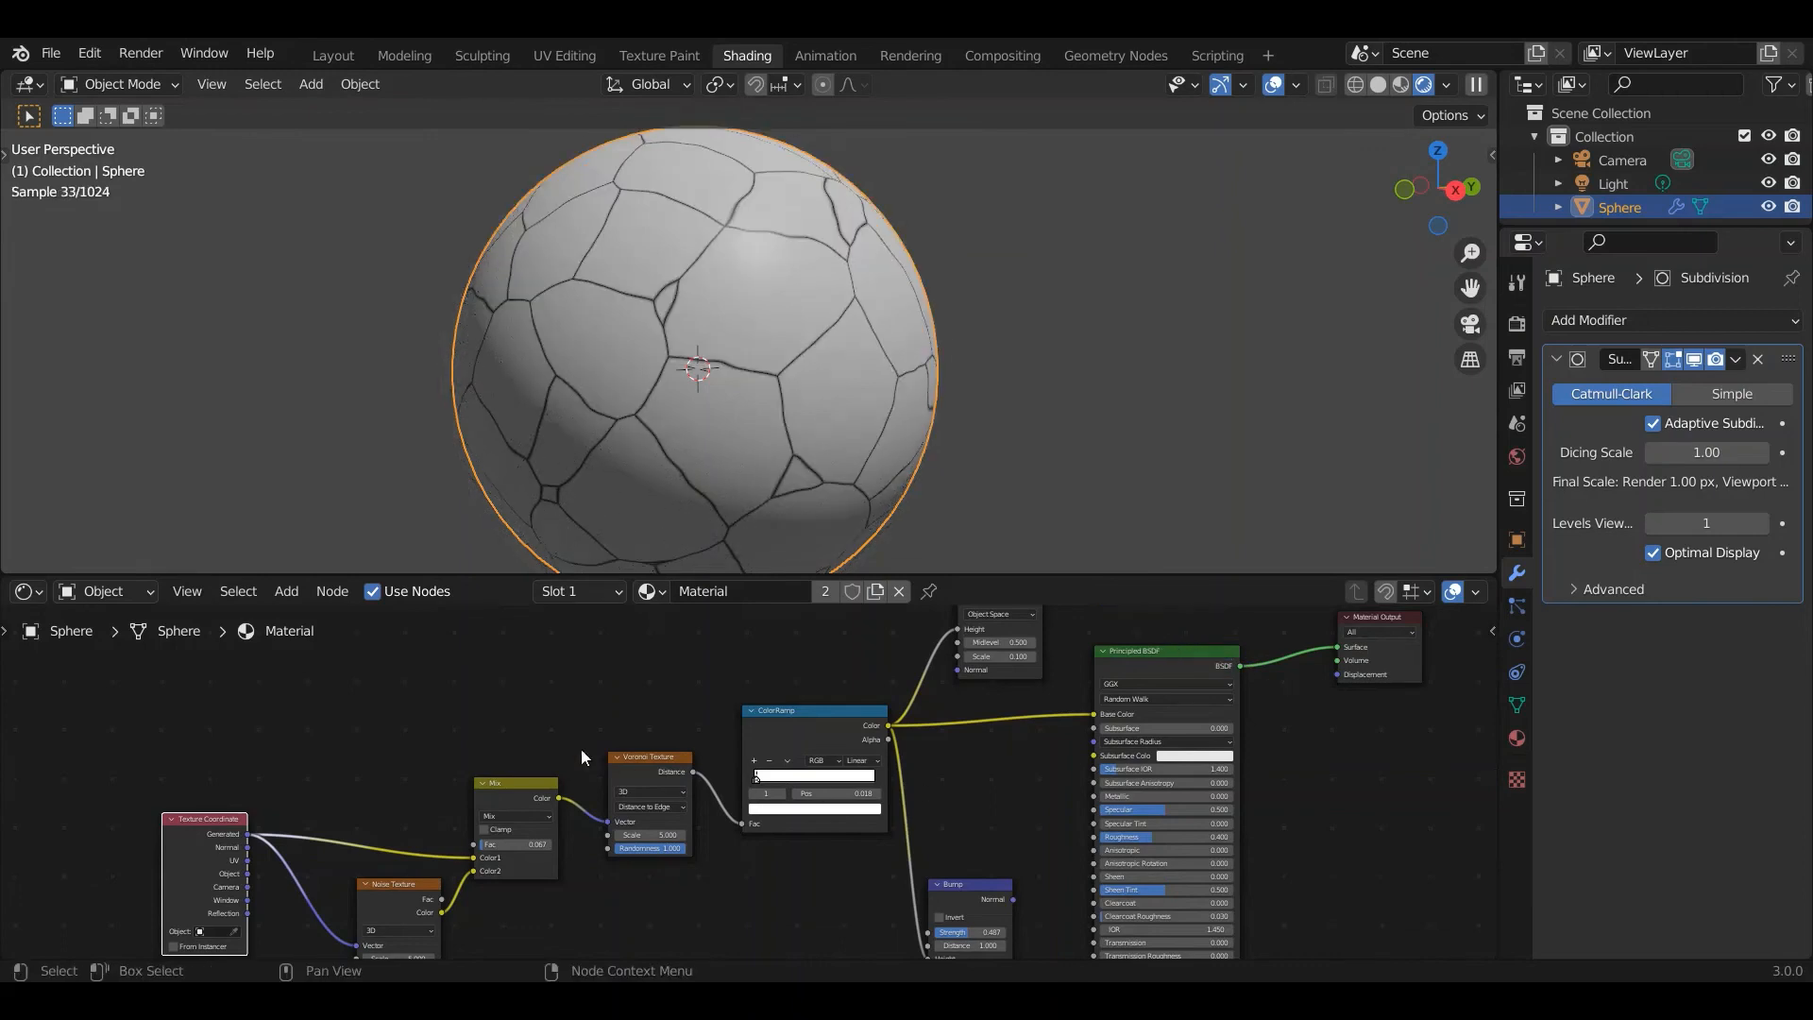
Set the Noise Texture's Roughness to 1.000 and its Scale to 5.600.
{"action": "middle_click_drag", "start_coordinate": [580, 748], "coordinate": [815, 685]}
{"action": "scroll", "coordinate": [614, 767], "scroll_direction": "up", "scroll_amount": 2}
{"action": "middle_click_drag", "start_coordinate": [711, 761], "coordinate": [812, 645]}
{"action": "scroll", "coordinate": [780, 720], "scroll_direction": "up", "scroll_amount": 4}
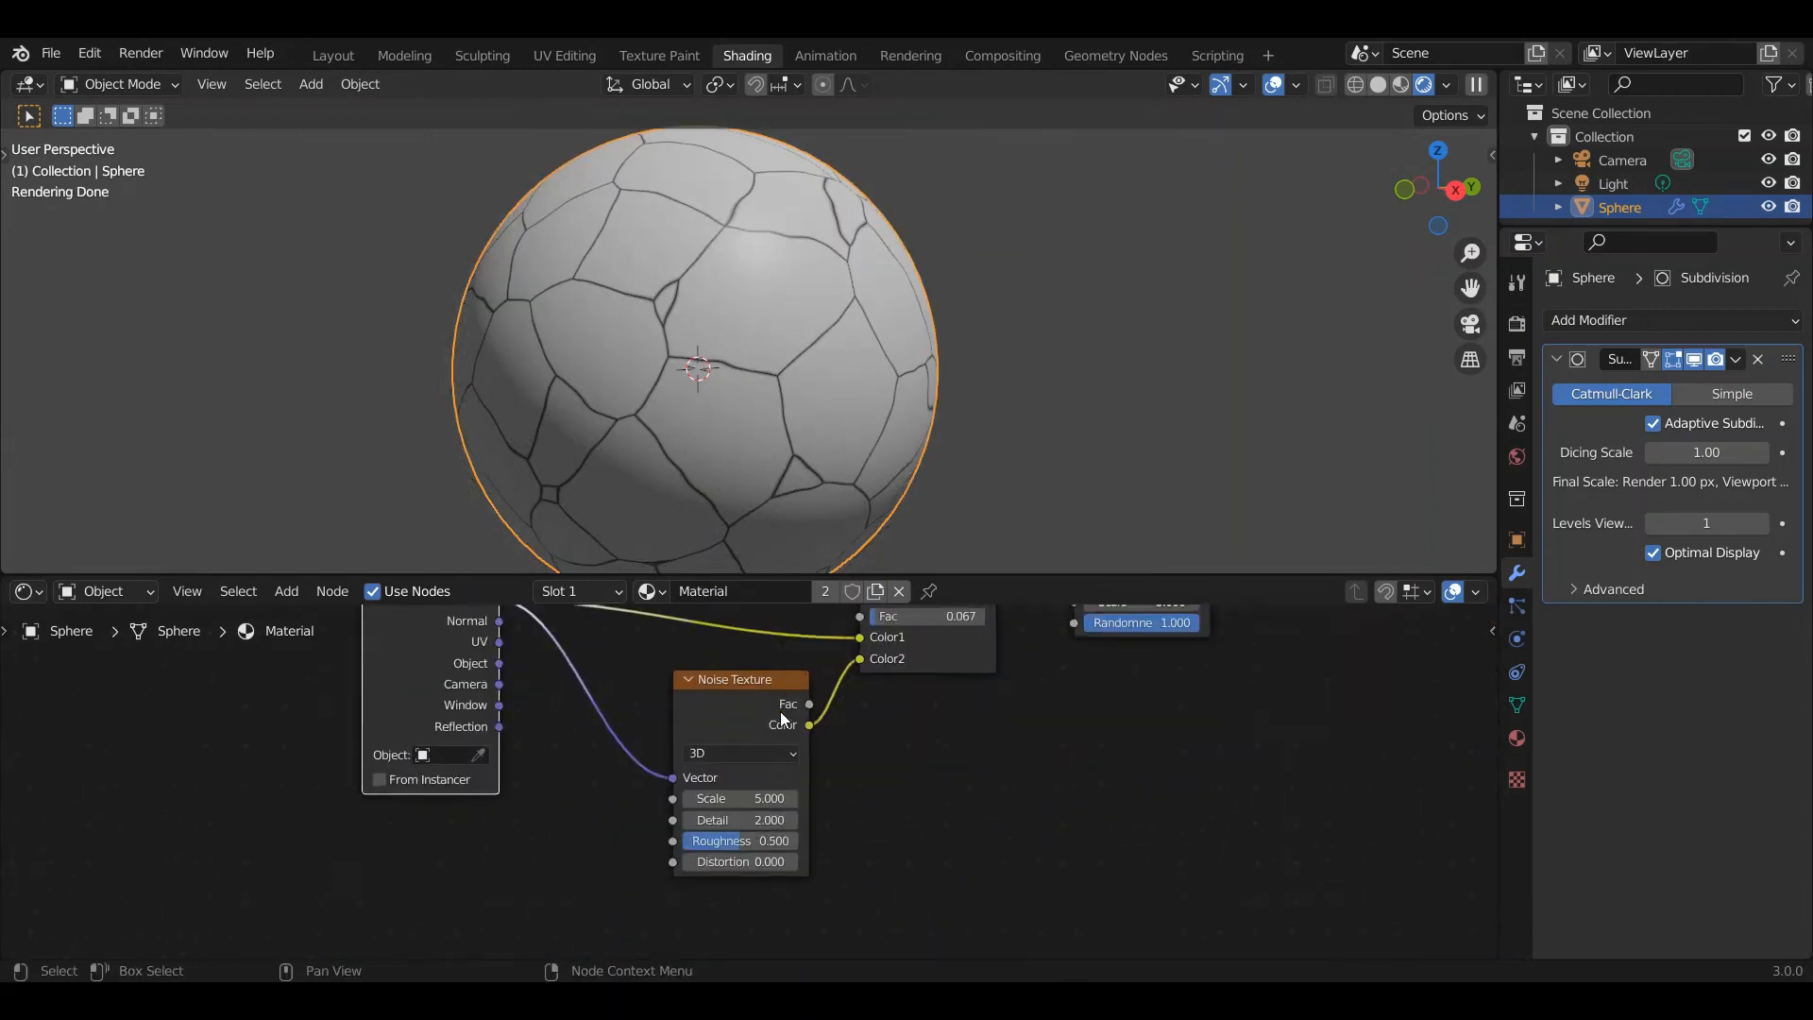
{"action": "left_click_drag", "start_coordinate": [743, 858], "coordinate": [812, 857]}
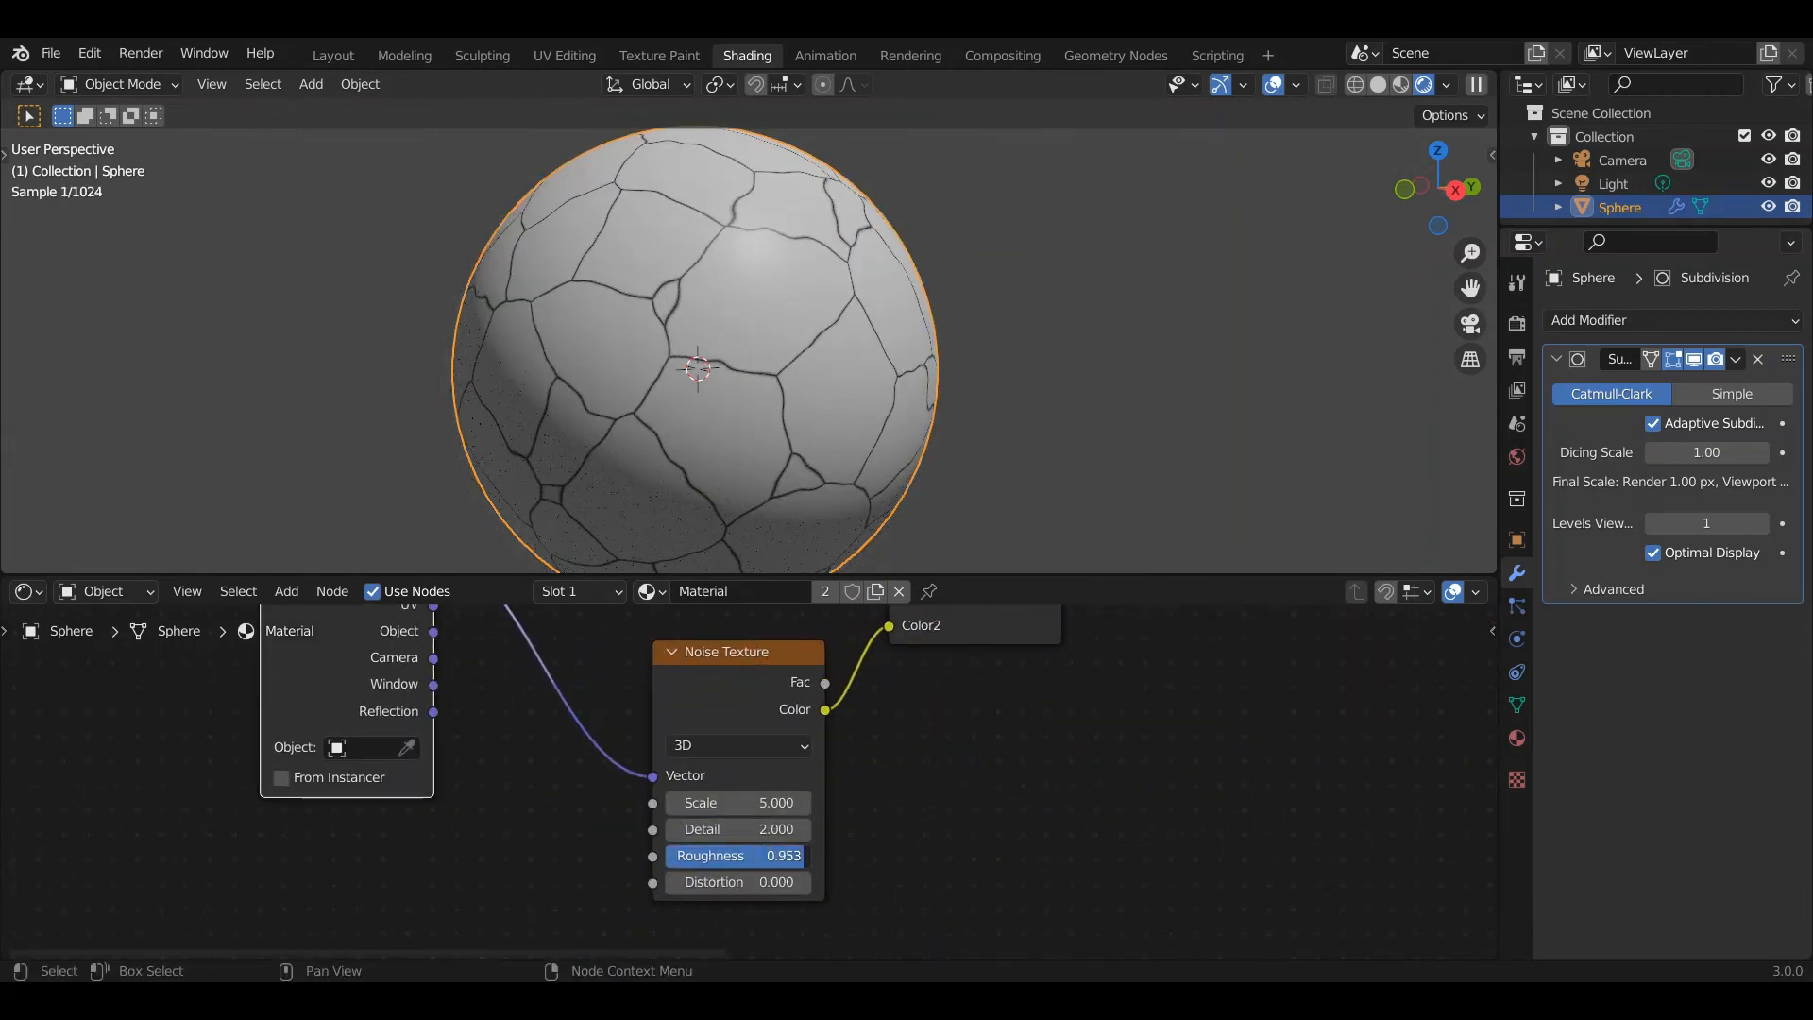
{"action": "left_click_drag", "start_coordinate": [736, 803], "coordinate": [765, 802]}
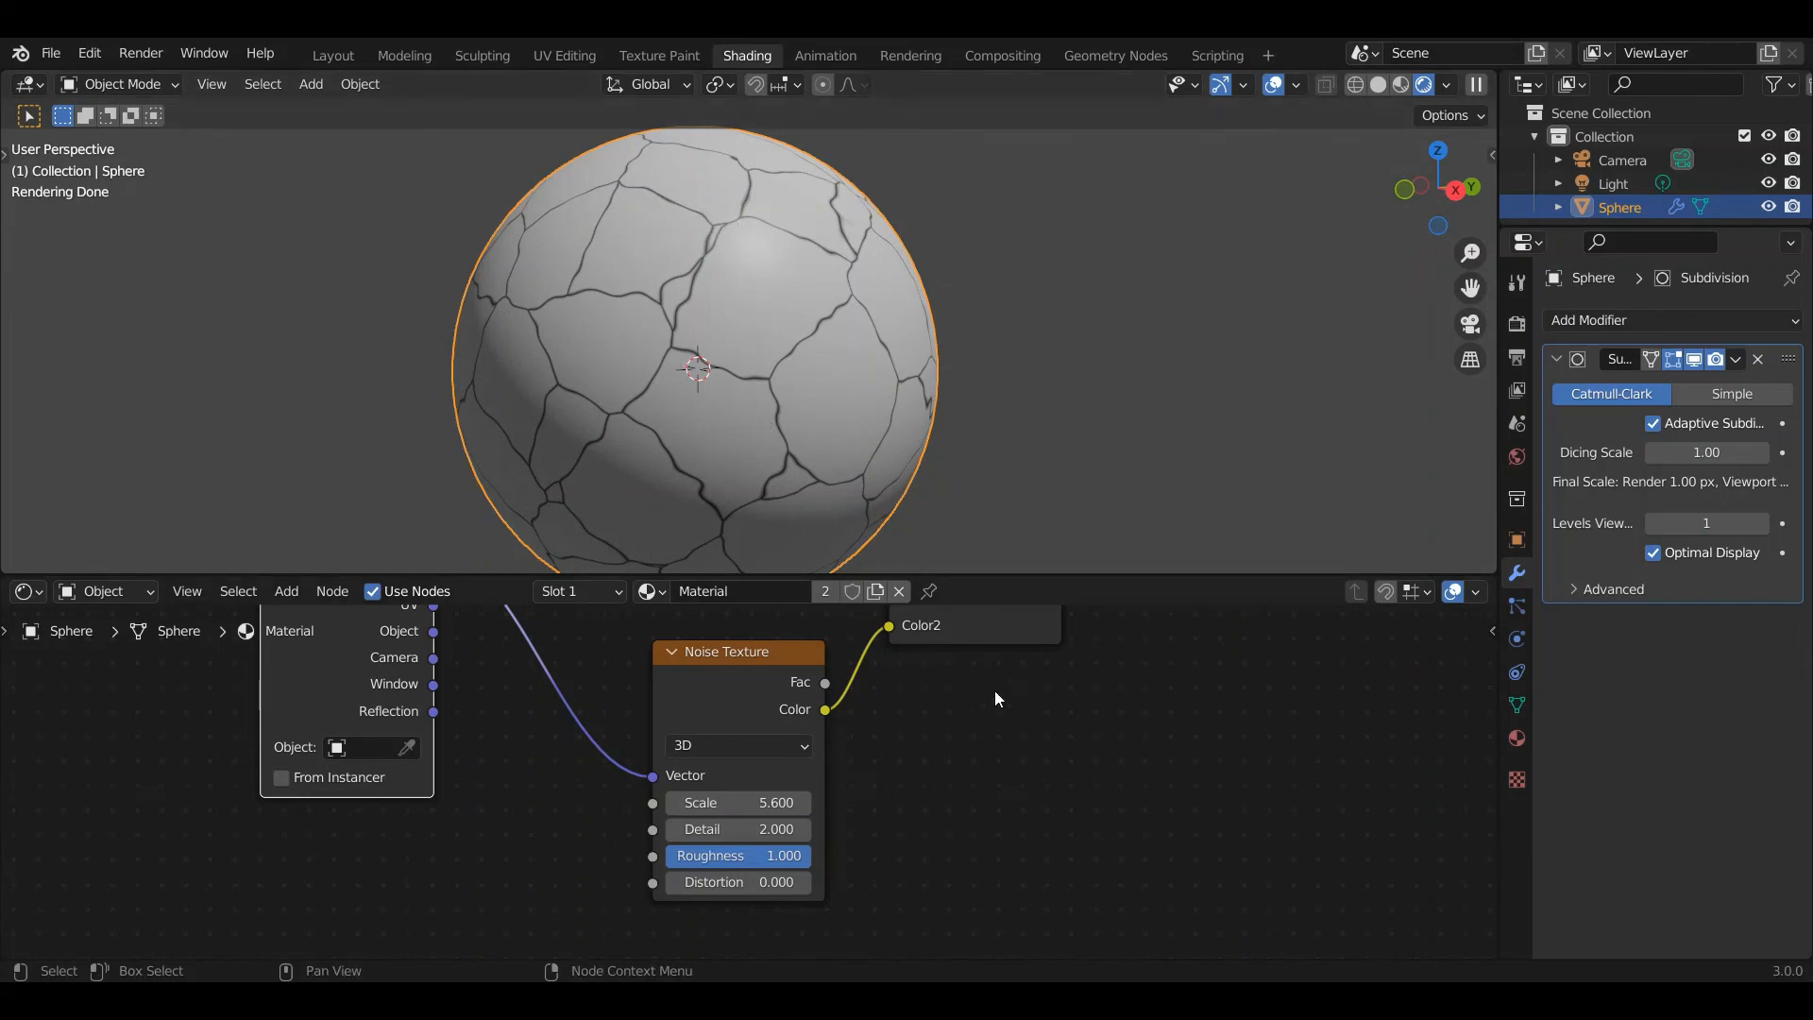
Raise the Mix node's Fac to 0.087 and move the ColorRamp's white stop to position 0.036.
{"action": "middle_click_drag", "start_coordinate": [994, 689], "coordinate": [941, 809]}
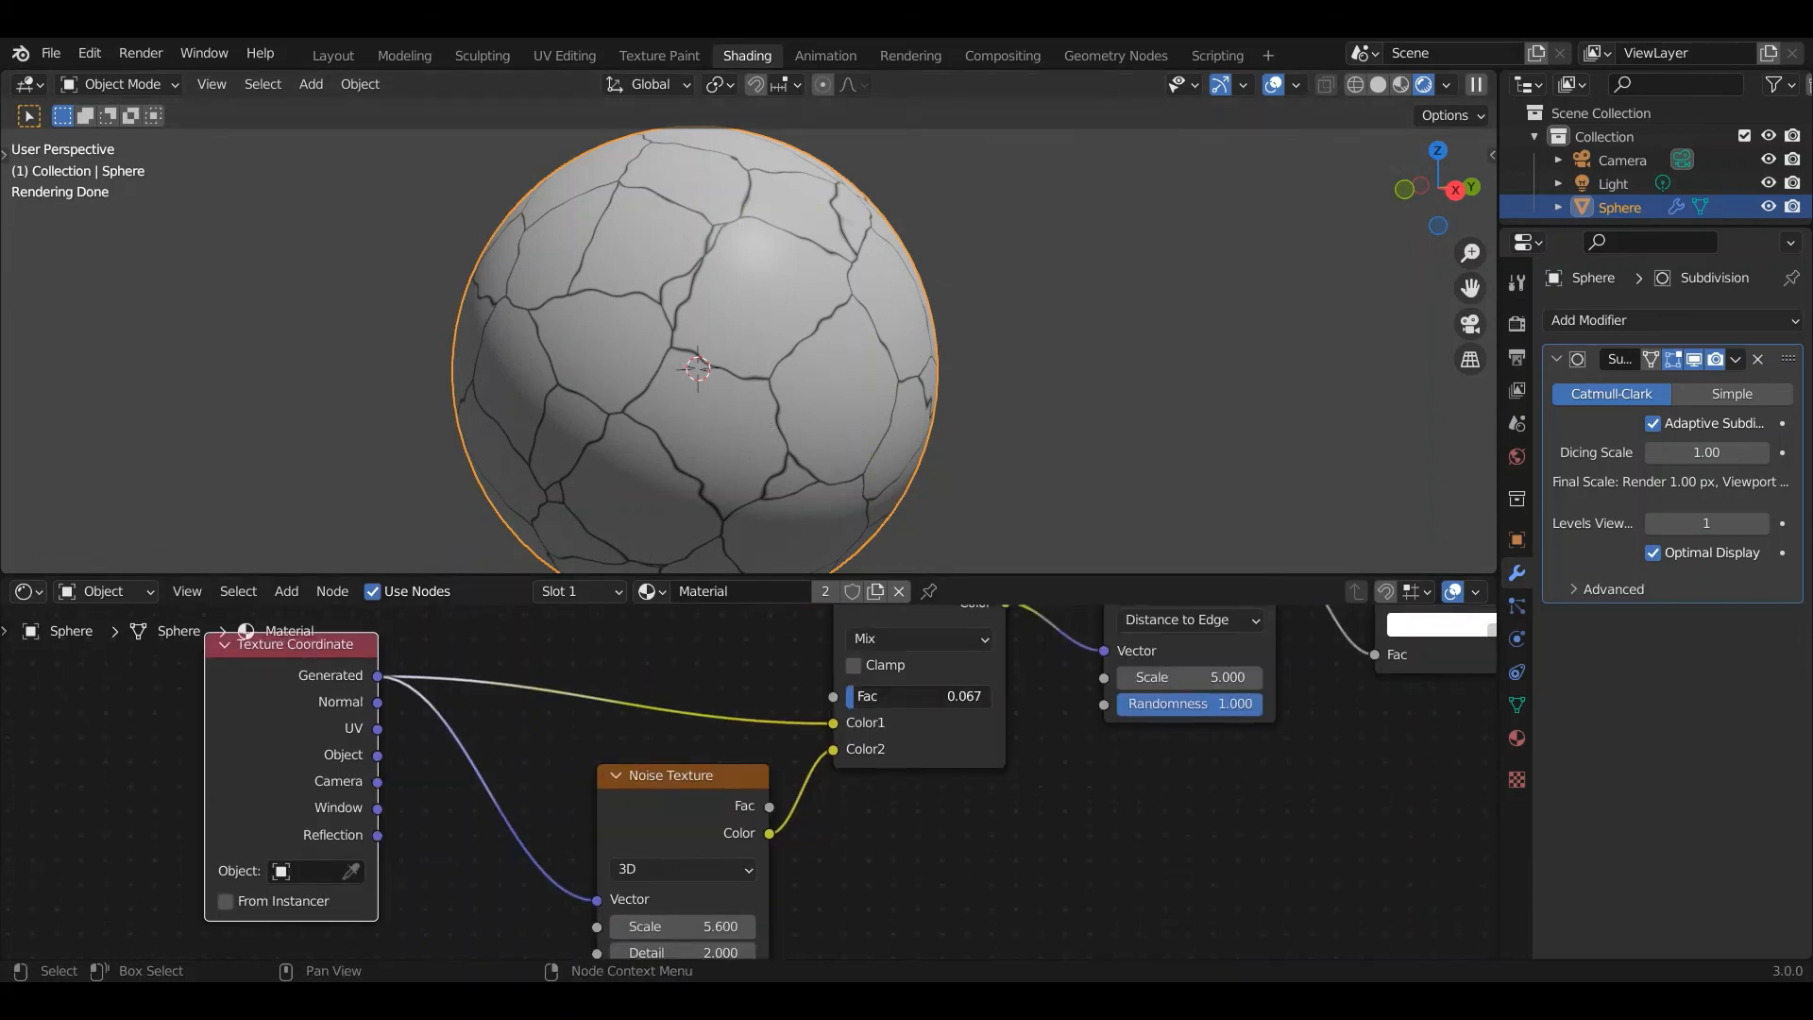
{"action": "left_click_drag", "start_coordinate": [925, 697], "coordinate": [928, 696]}
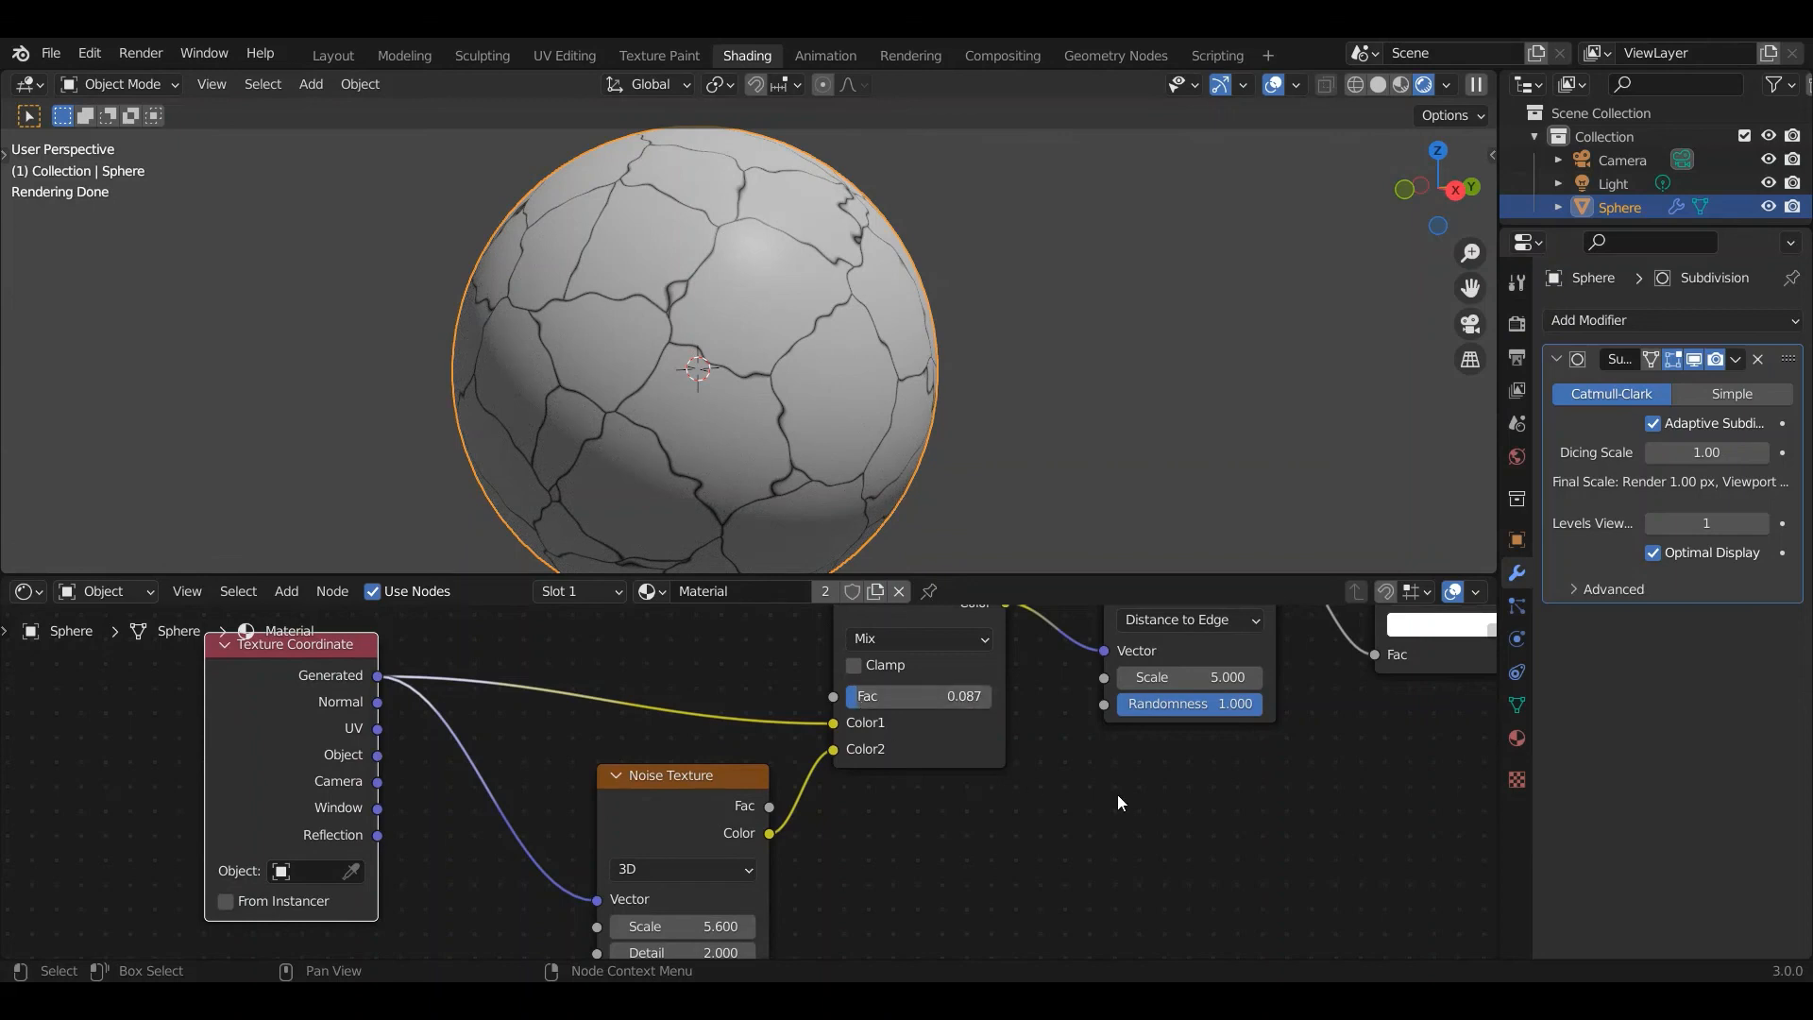
{"action": "middle_click_drag", "start_coordinate": [1201, 786], "coordinate": [859, 892]}
{"action": "left_click_drag", "start_coordinate": [1056, 669], "coordinate": [1061, 668]}
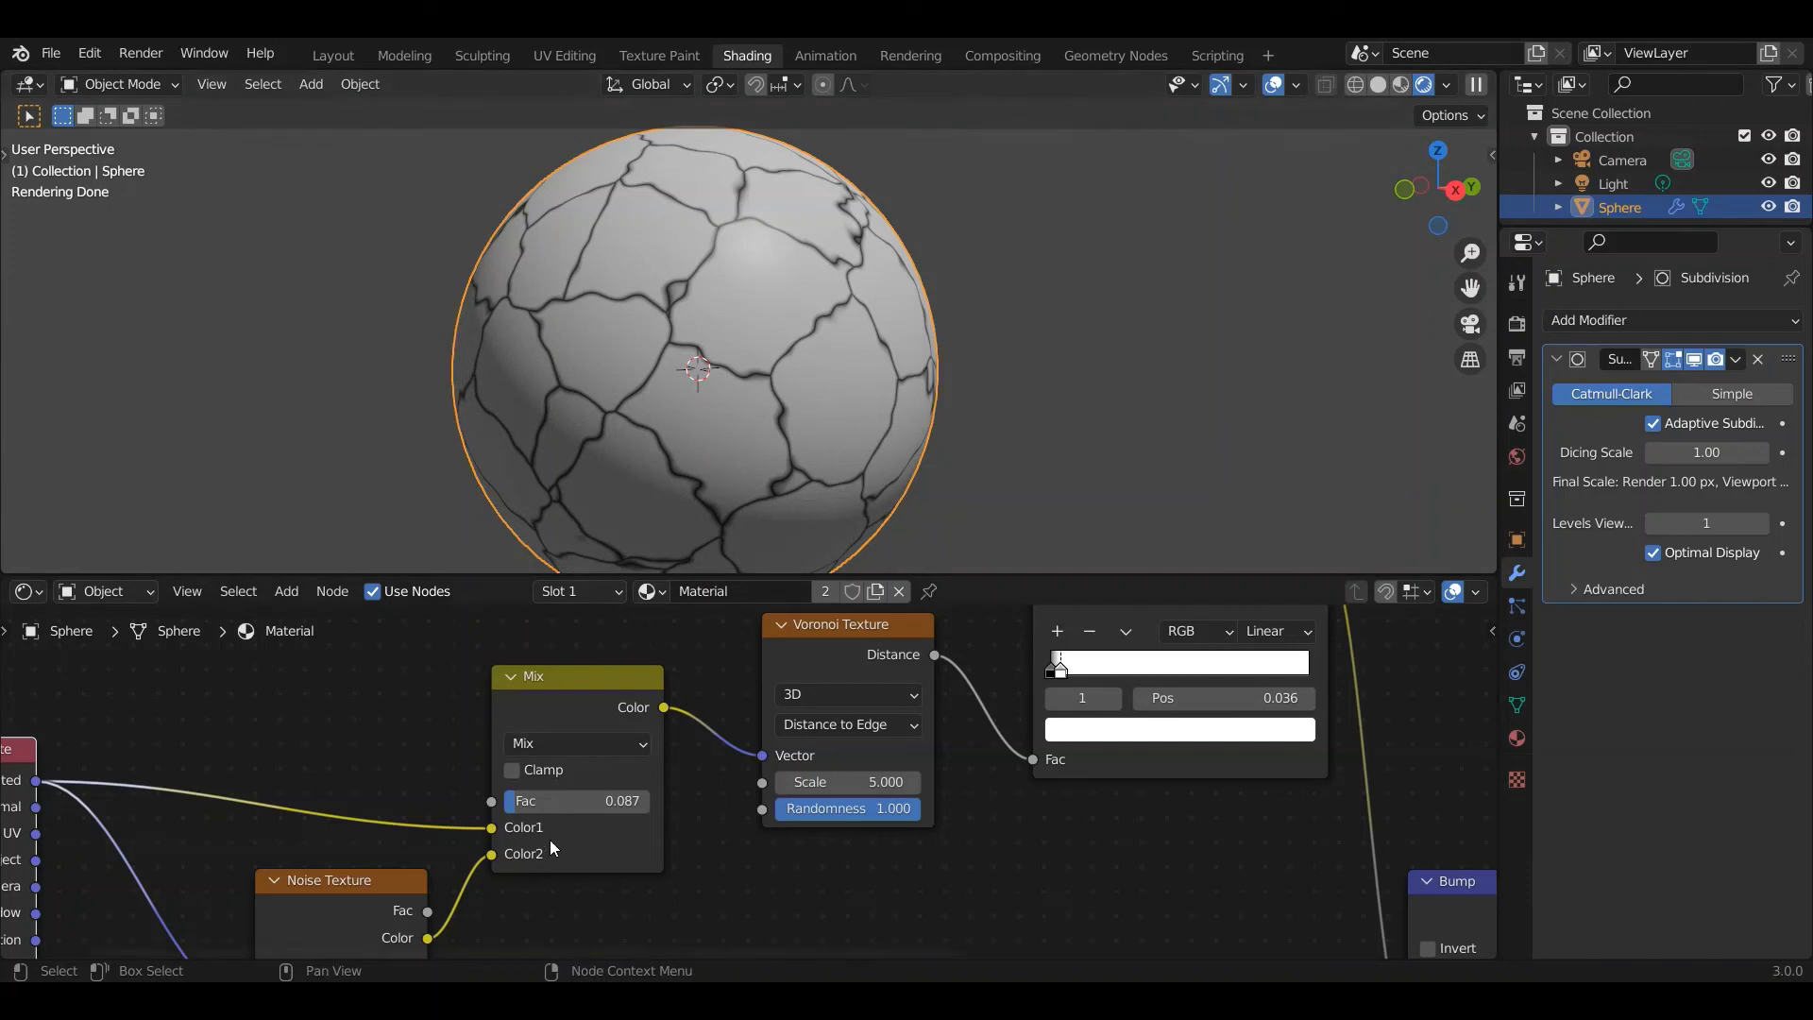
Reconnect the Displacement node to the Material Output's Displacement and remove the ColorRamp link from the Principled BSDF's Base Color.
{"action": "scroll", "coordinate": [1114, 671], "scroll_direction": "down", "scroll_amount": 6}
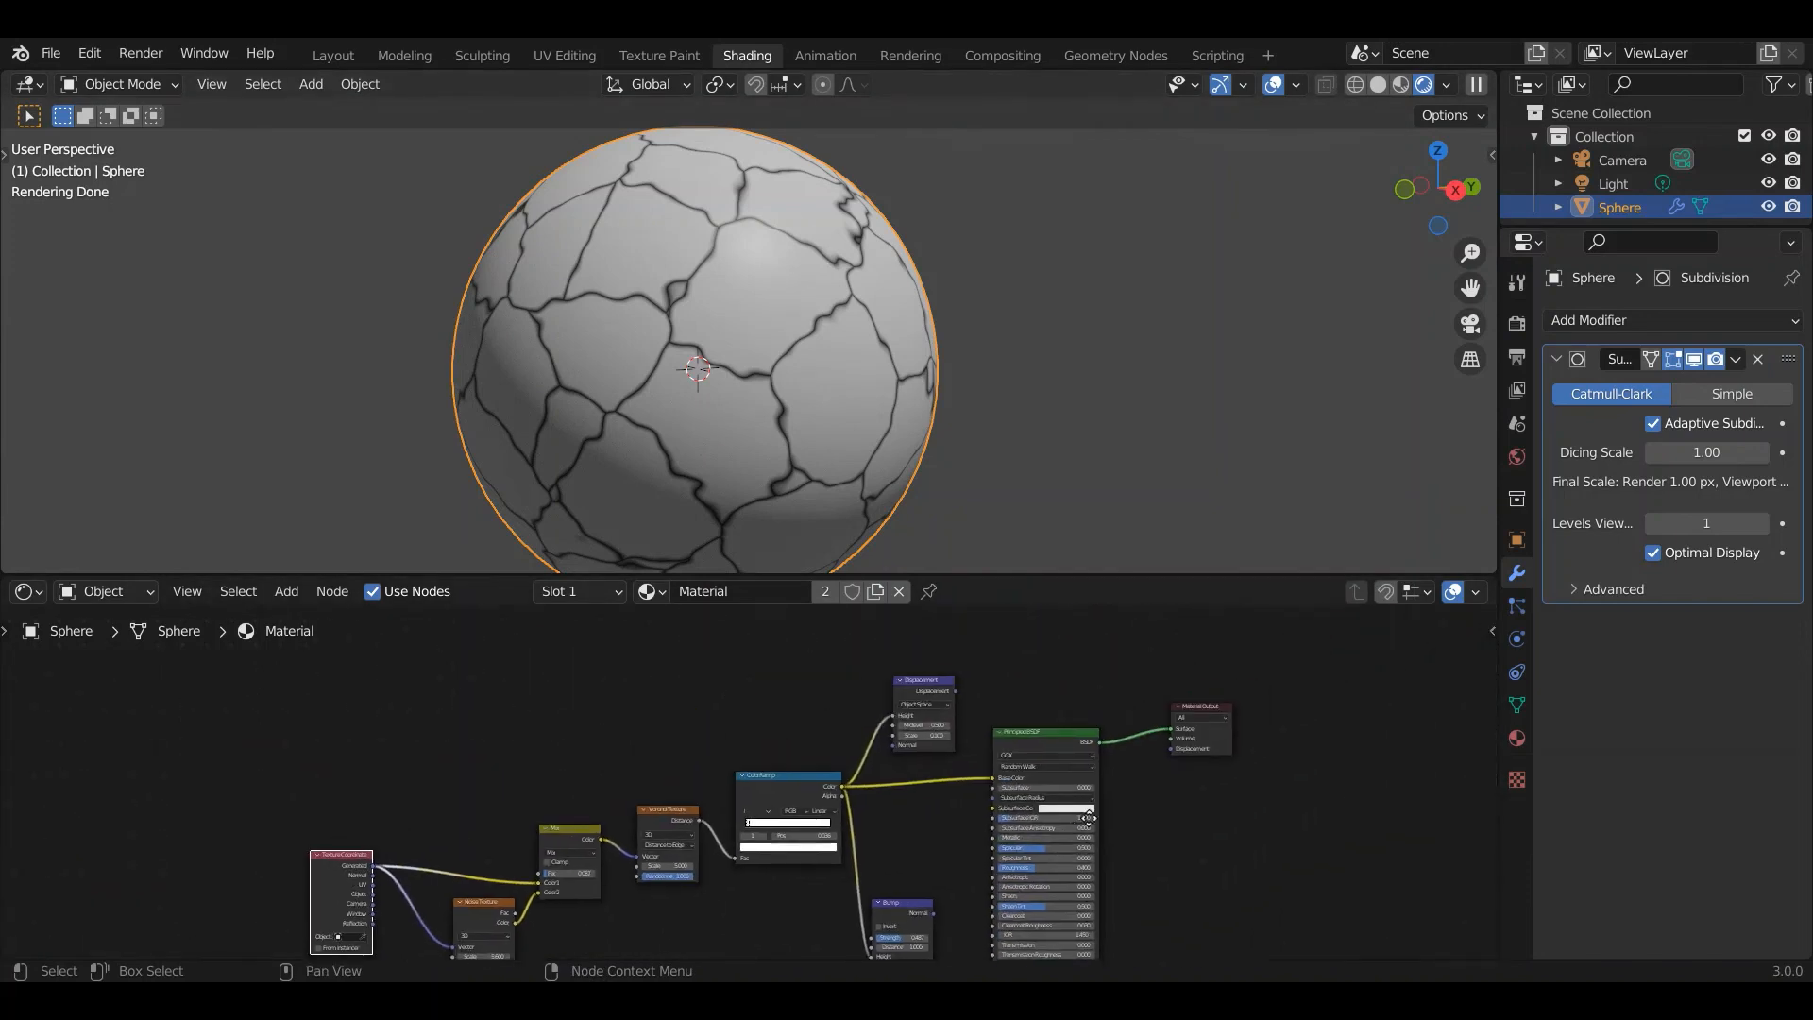
{"action": "scroll", "coordinate": [875, 716], "scroll_direction": "up", "scroll_amount": 1}
{"action": "left_click_drag", "start_coordinate": [929, 699], "coordinate": [1205, 772]}
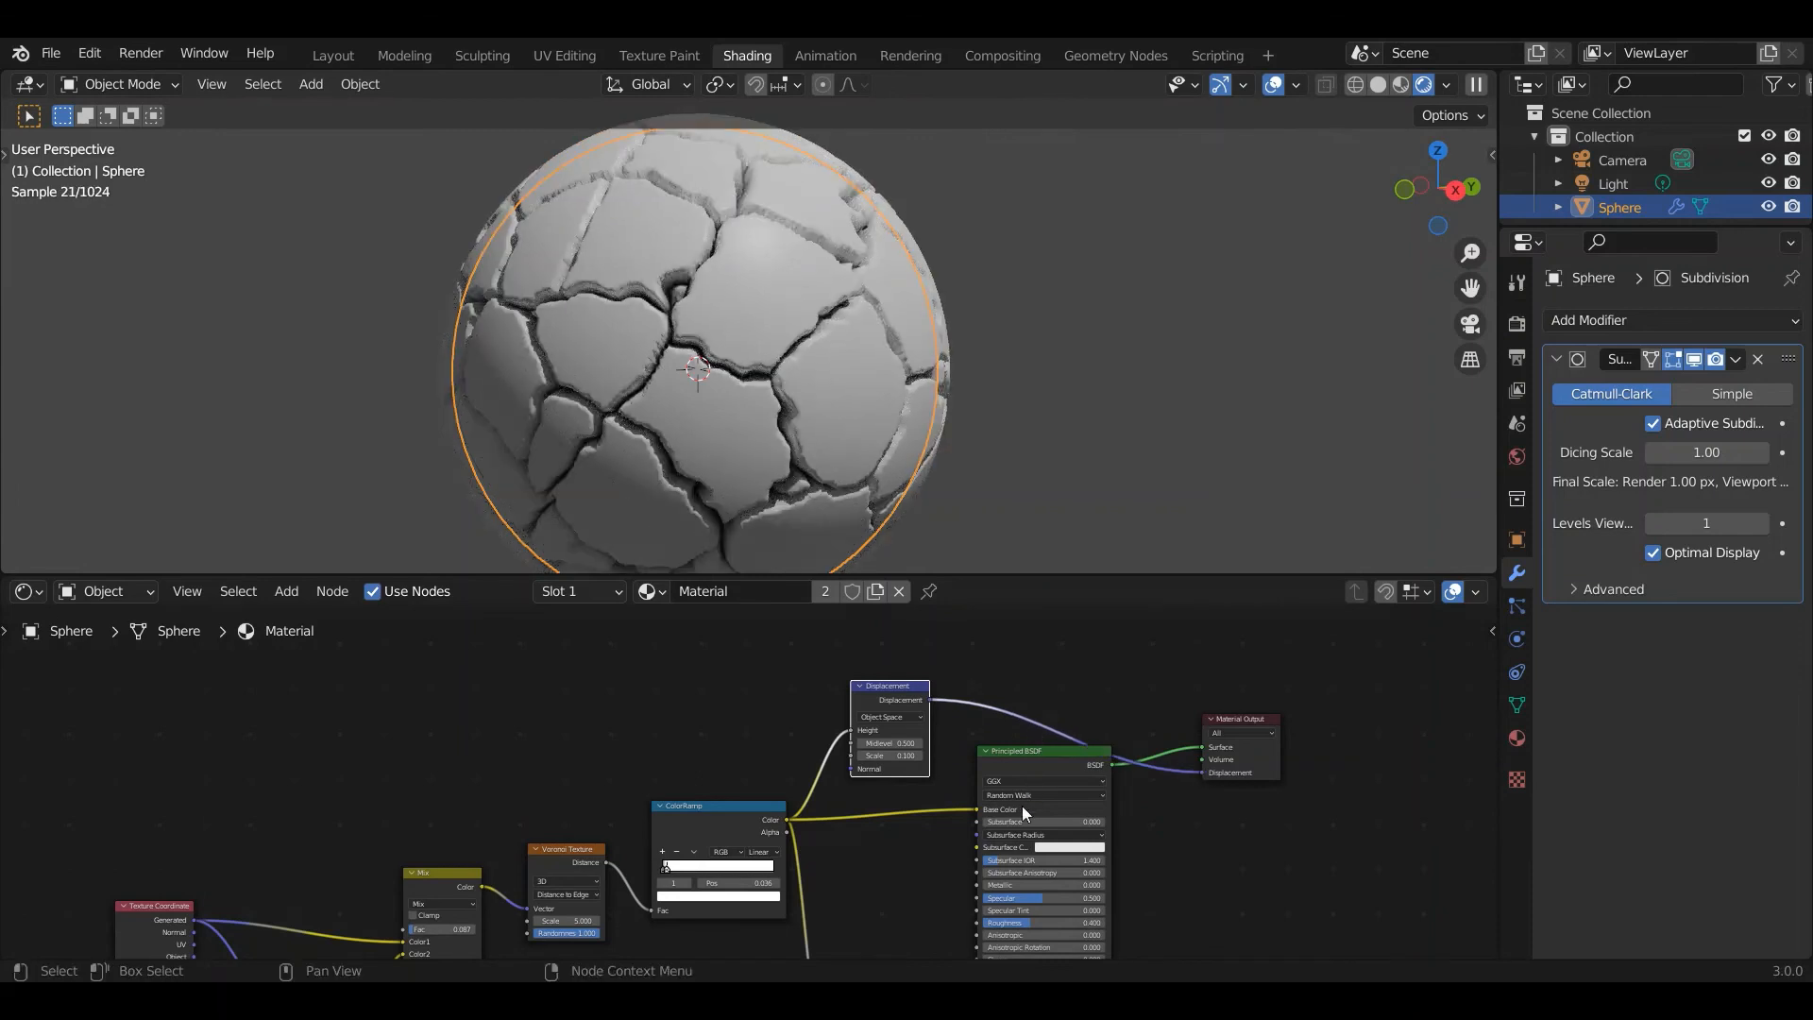
{"action": "left_click_drag", "start_coordinate": [978, 810], "coordinate": [926, 824]}
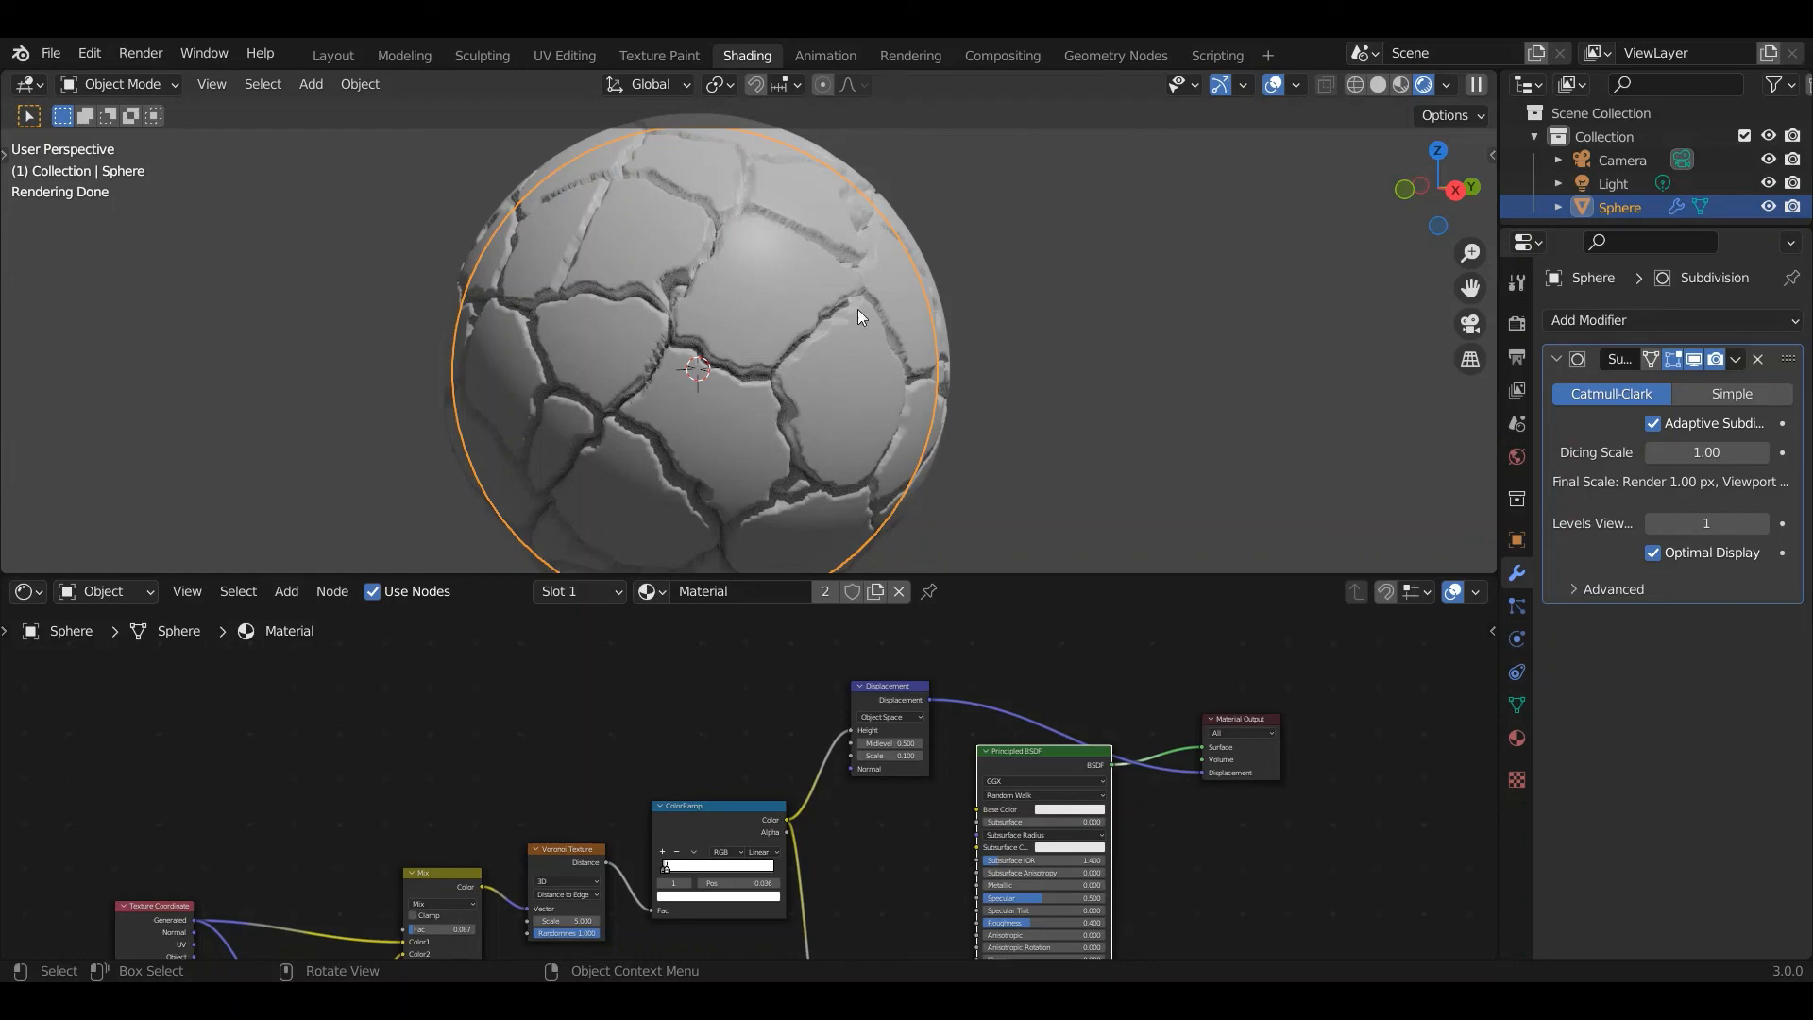
Render a still image of the displaced cracked sphere.
{"action": "left_click", "coordinate": [135, 53]}
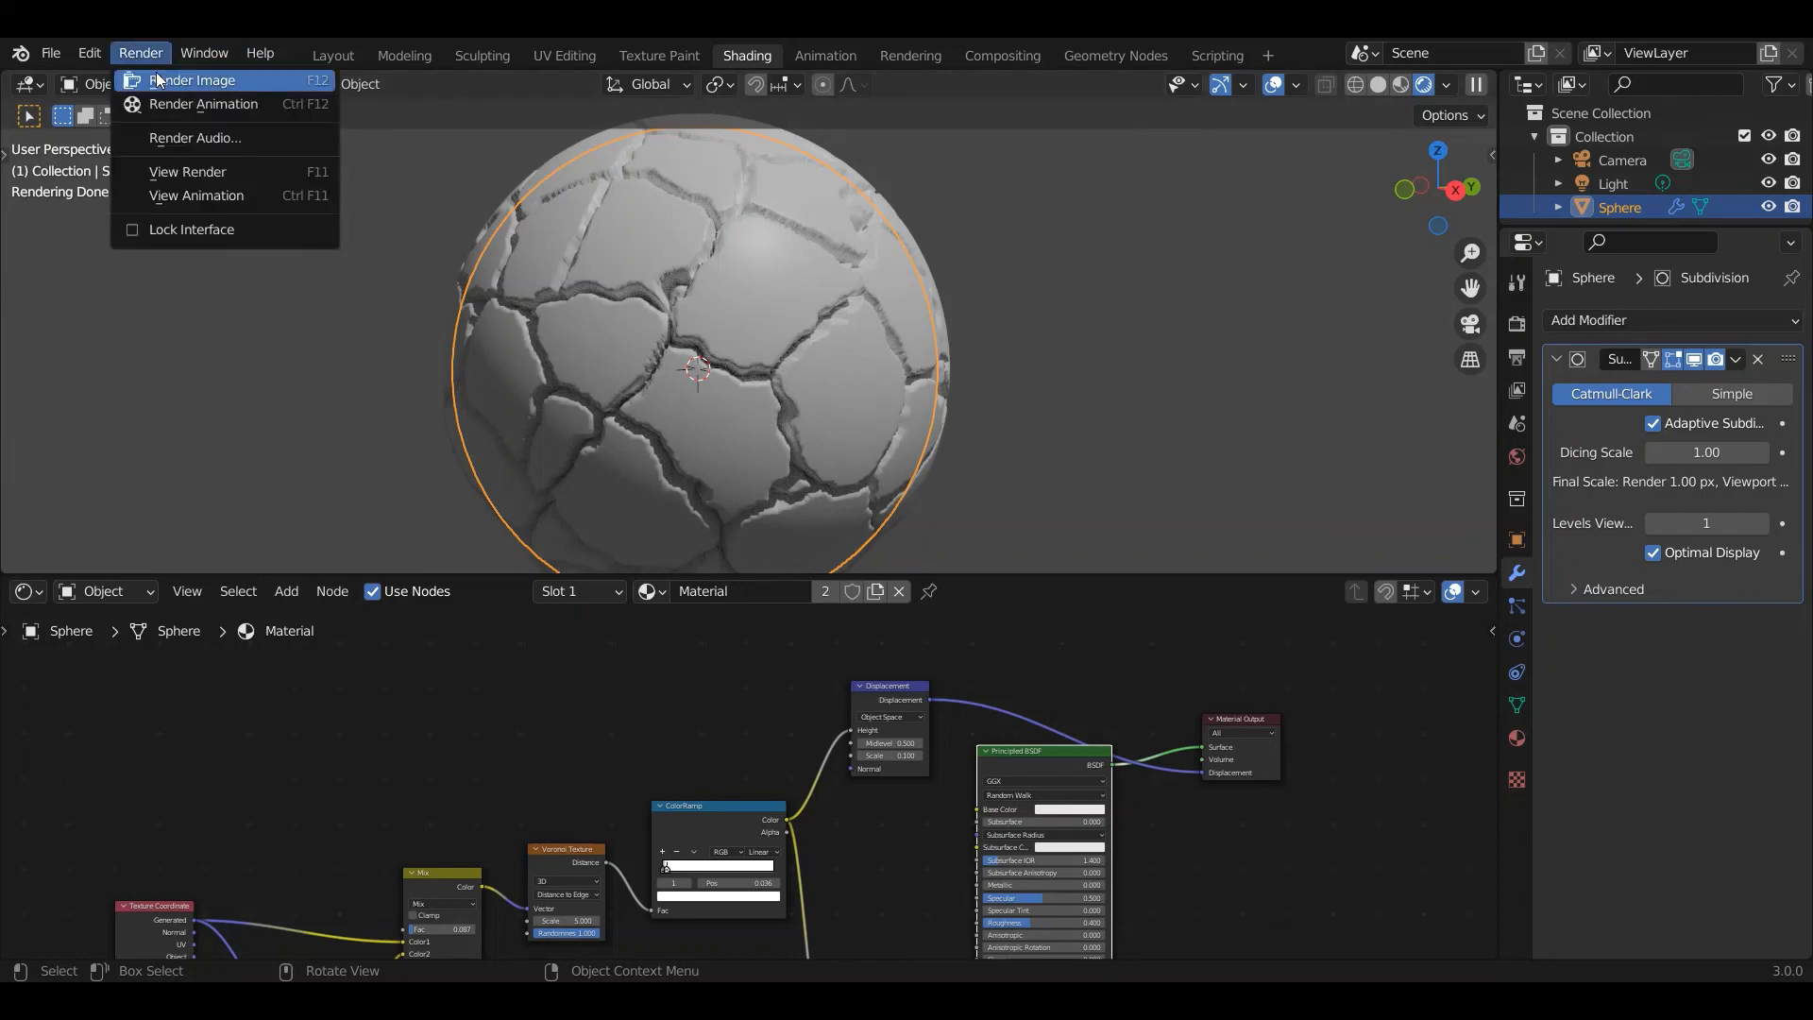
{"action": "left_click", "coordinate": [166, 79]}
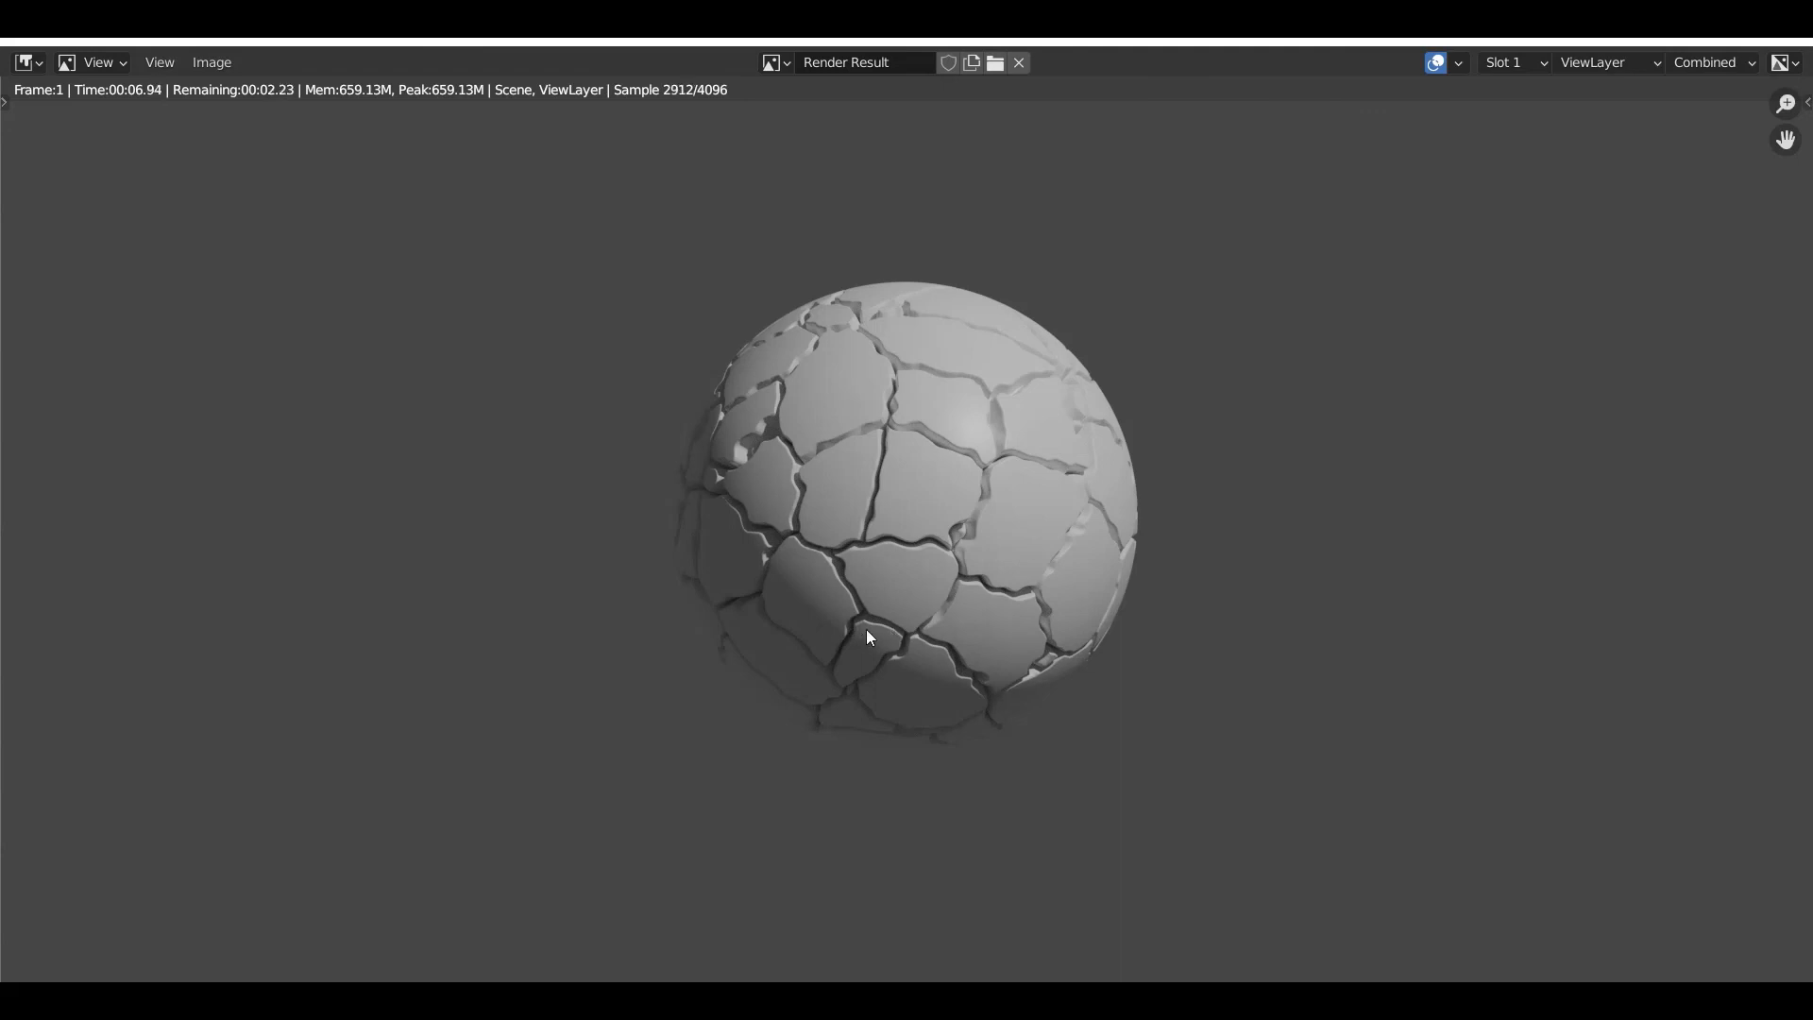
{"action": "left_click", "coordinate": [903, 1001]}
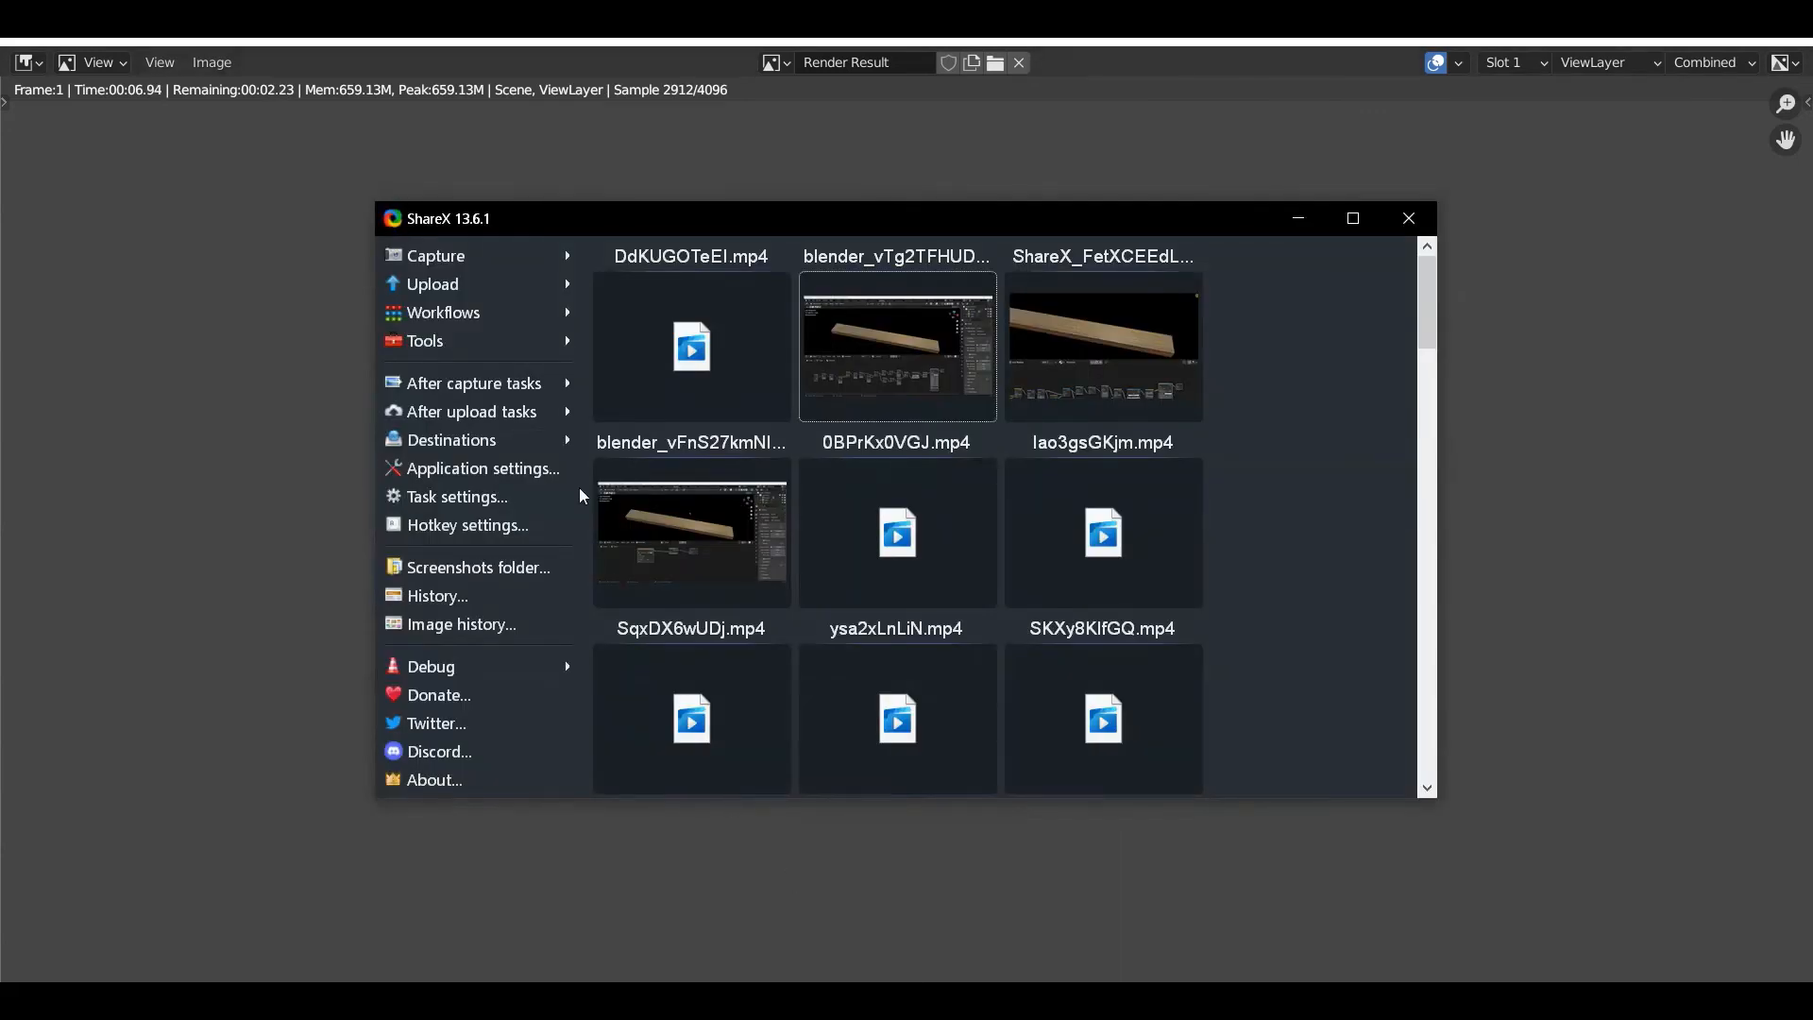